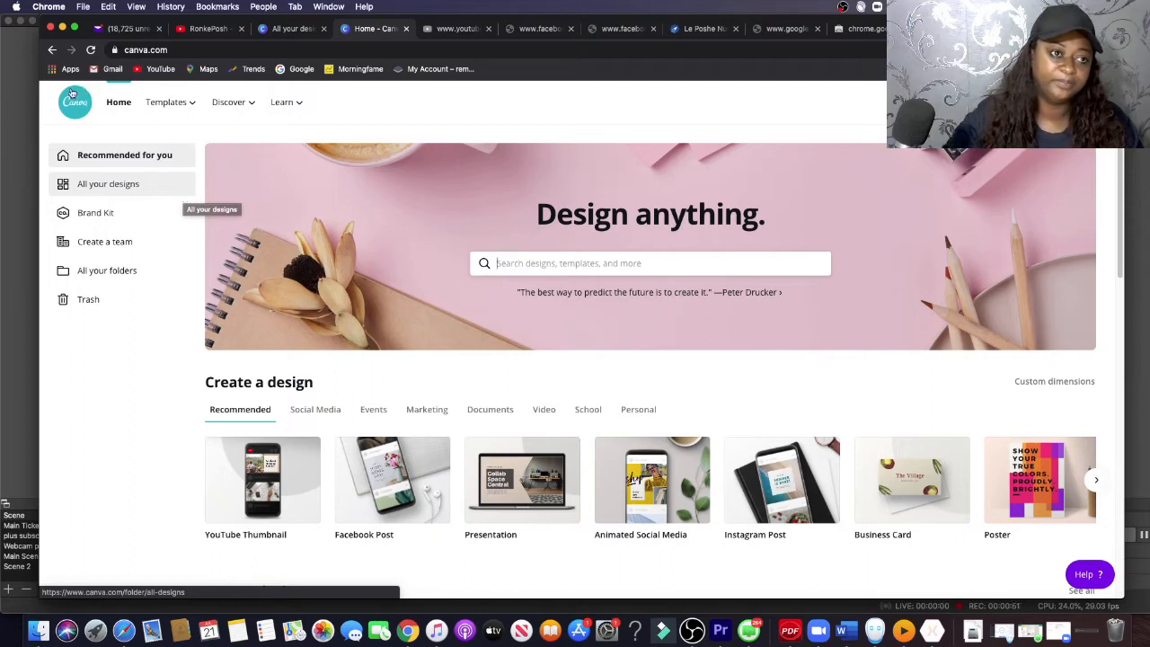
Look through the home page's design types, recent designs, trending templates and template categories.
{"action": "left_click", "coordinate": [75, 29]}
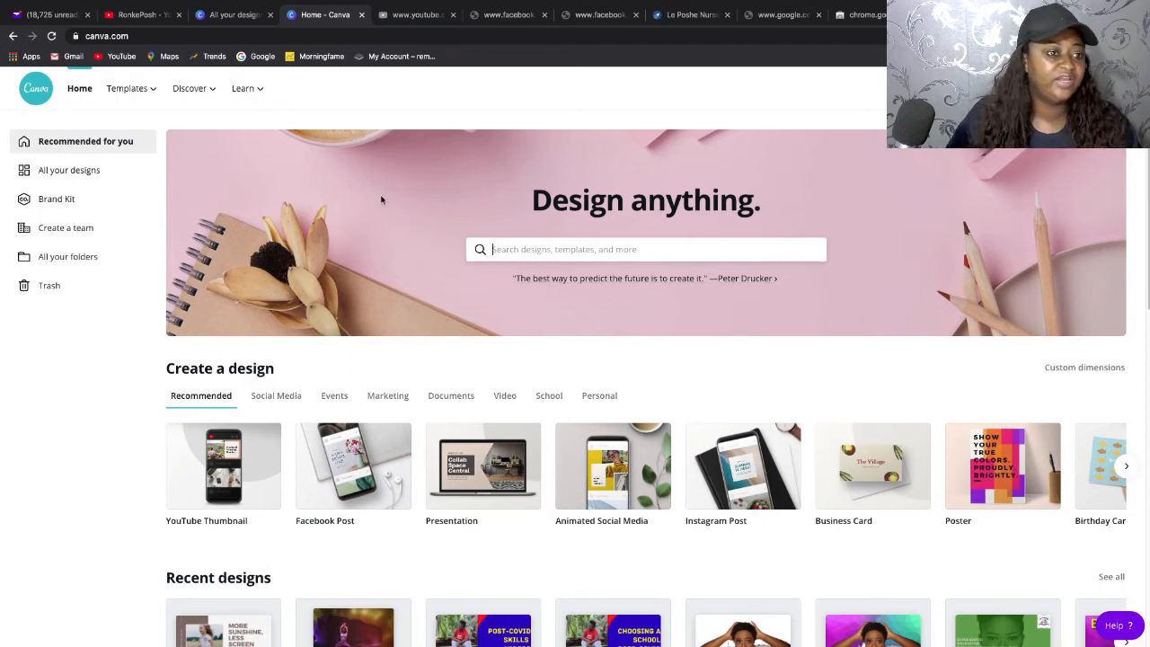
{"action": "mouse_move", "coordinate": [149, 99]}
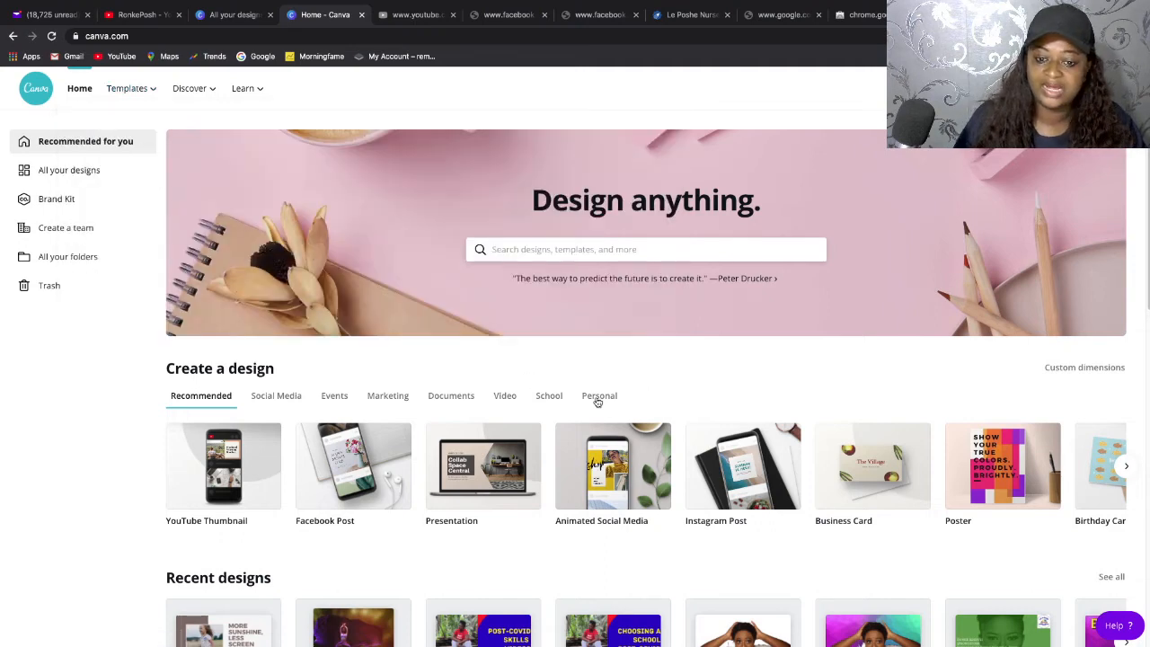
{"action": "scroll", "coordinate": [616, 416], "scroll_direction": "down", "scroll_amount": 2}
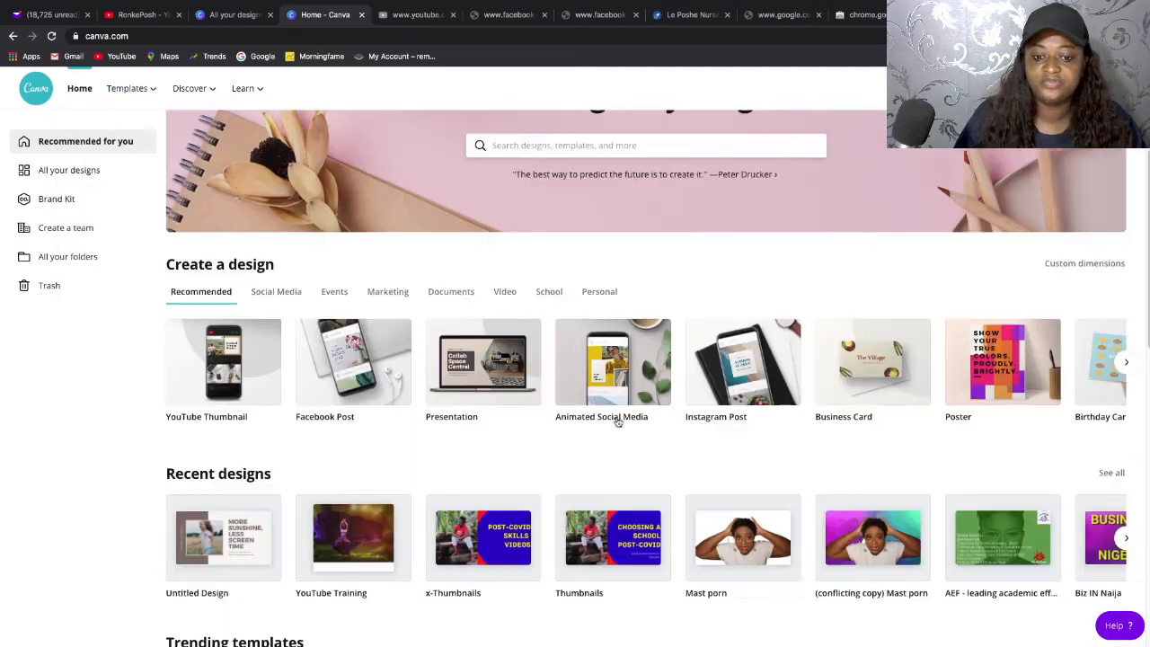
{"action": "scroll", "coordinate": [617, 419], "scroll_direction": "up", "scroll_amount": 2}
{"action": "scroll", "coordinate": [616, 420], "scroll_direction": "down", "scroll_amount": 2}
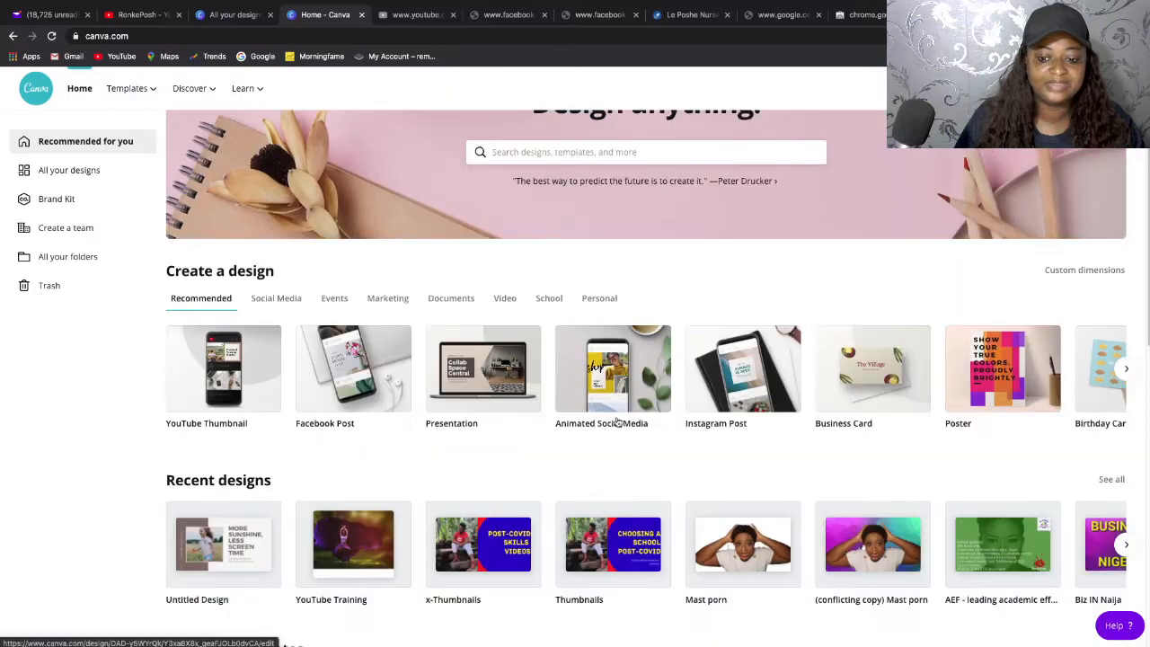
{"action": "scroll", "coordinate": [616, 420], "scroll_direction": "down", "scroll_amount": 2}
{"action": "scroll", "coordinate": [925, 460], "scroll_direction": "down", "scroll_amount": 2}
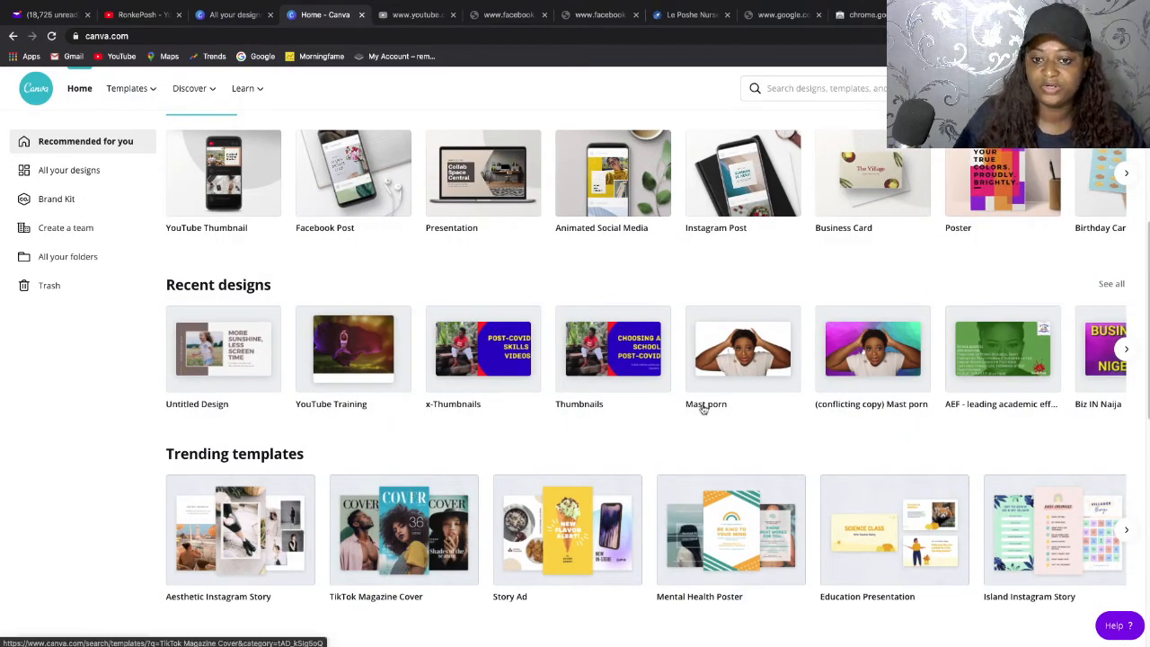
{"action": "scroll", "coordinate": [710, 406], "scroll_direction": "down", "scroll_amount": 3}
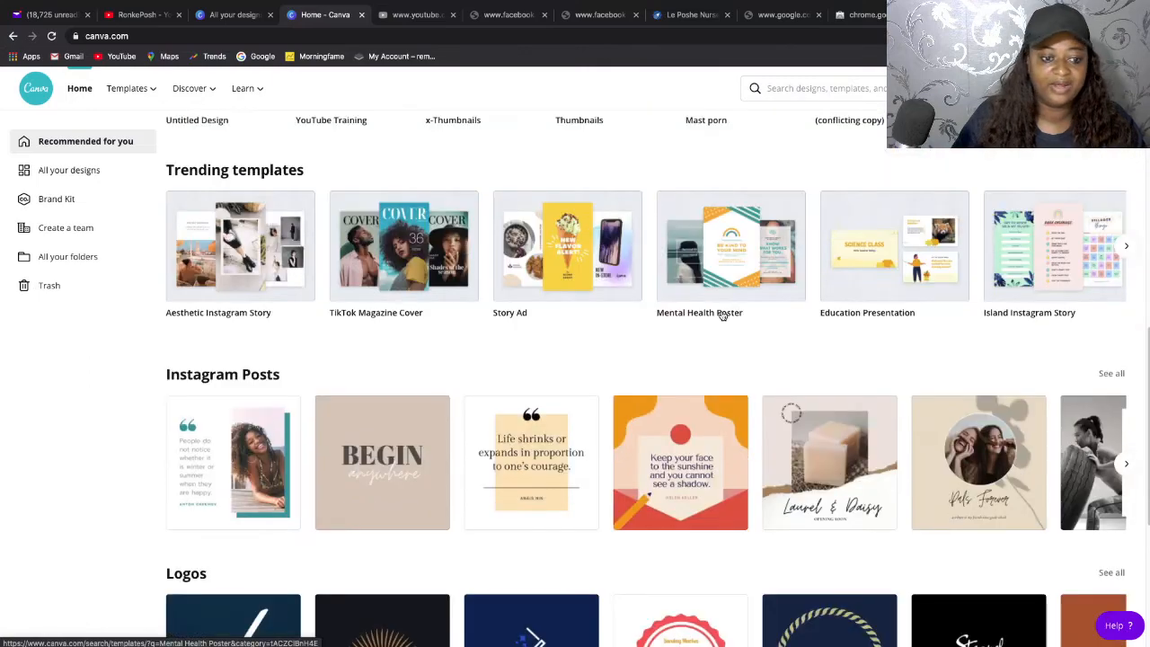
{"action": "scroll", "coordinate": [721, 315], "scroll_direction": "down", "scroll_amount": 2}
{"action": "scroll", "coordinate": [718, 323], "scroll_direction": "up", "scroll_amount": 6}
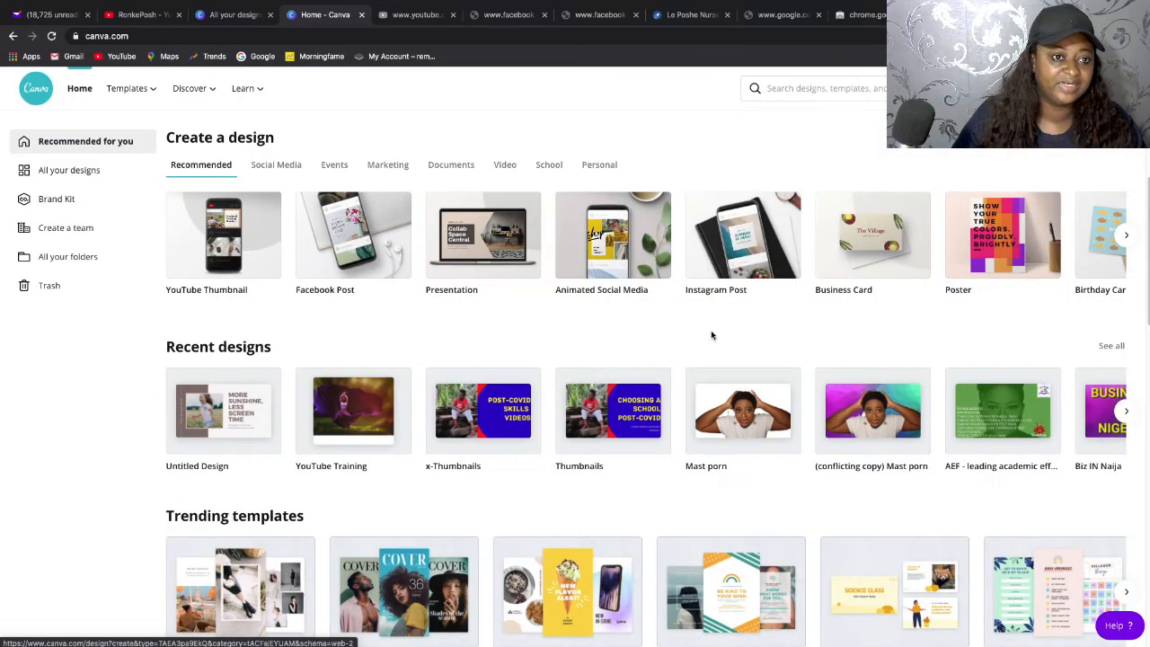
{"action": "scroll", "coordinate": [731, 177], "scroll_direction": "up", "scroll_amount": 3}
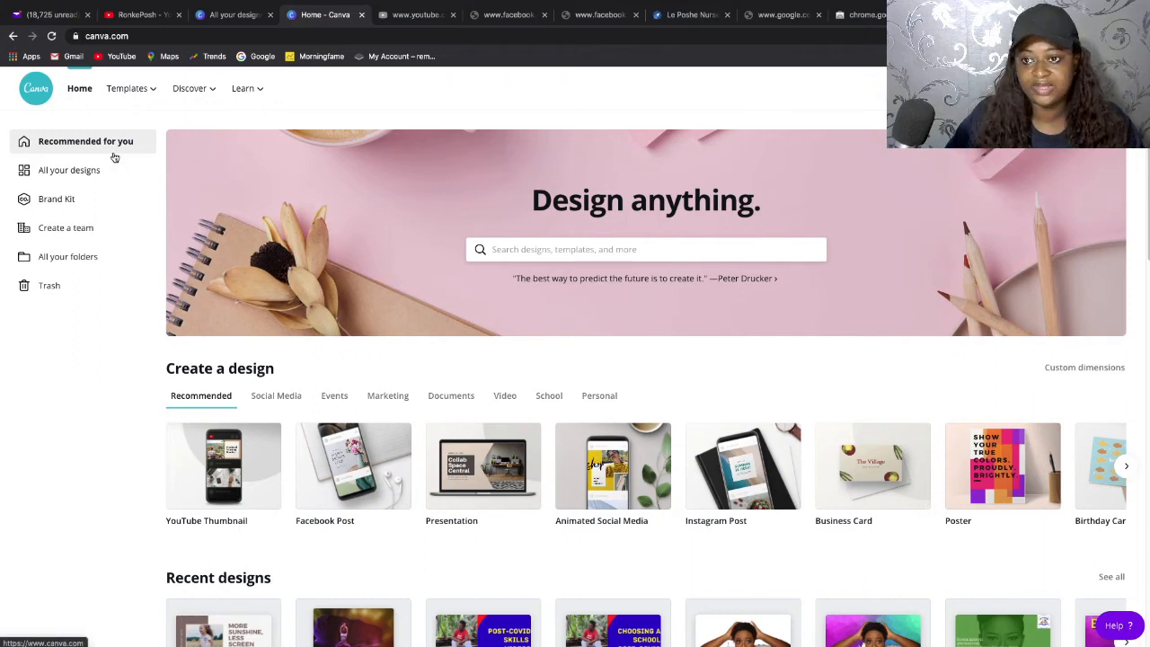
Open the collection of all existing designs and look through its thumbnails.
{"action": "left_click", "coordinate": [71, 176]}
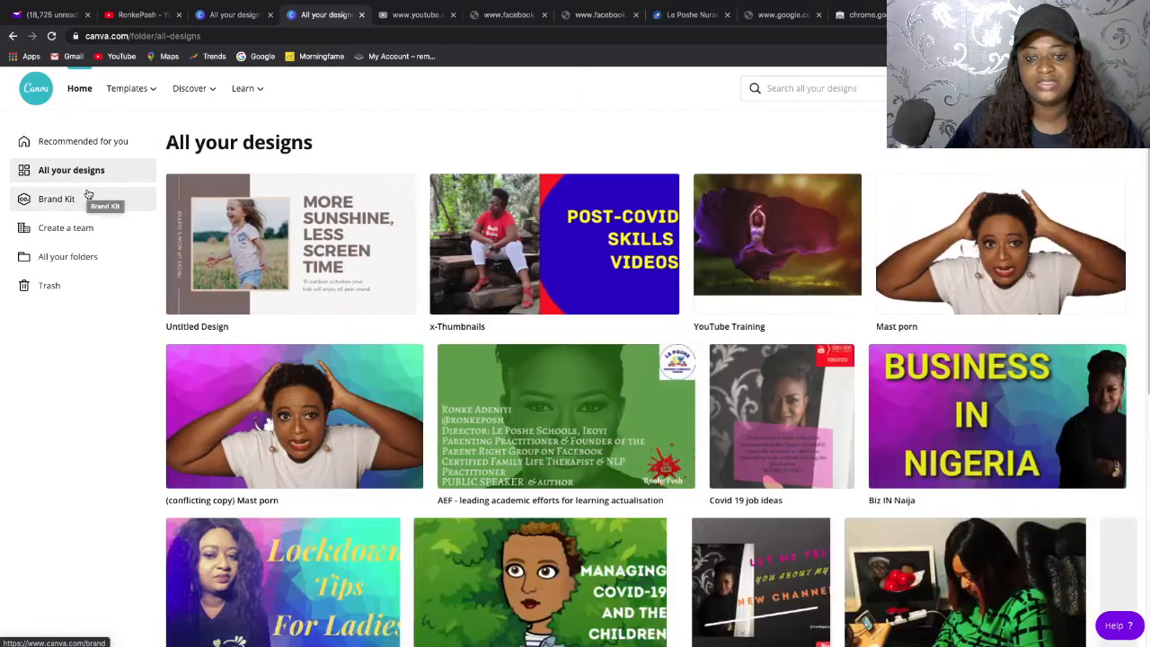
{"action": "scroll", "coordinate": [620, 440], "scroll_direction": "down", "scroll_amount": 1}
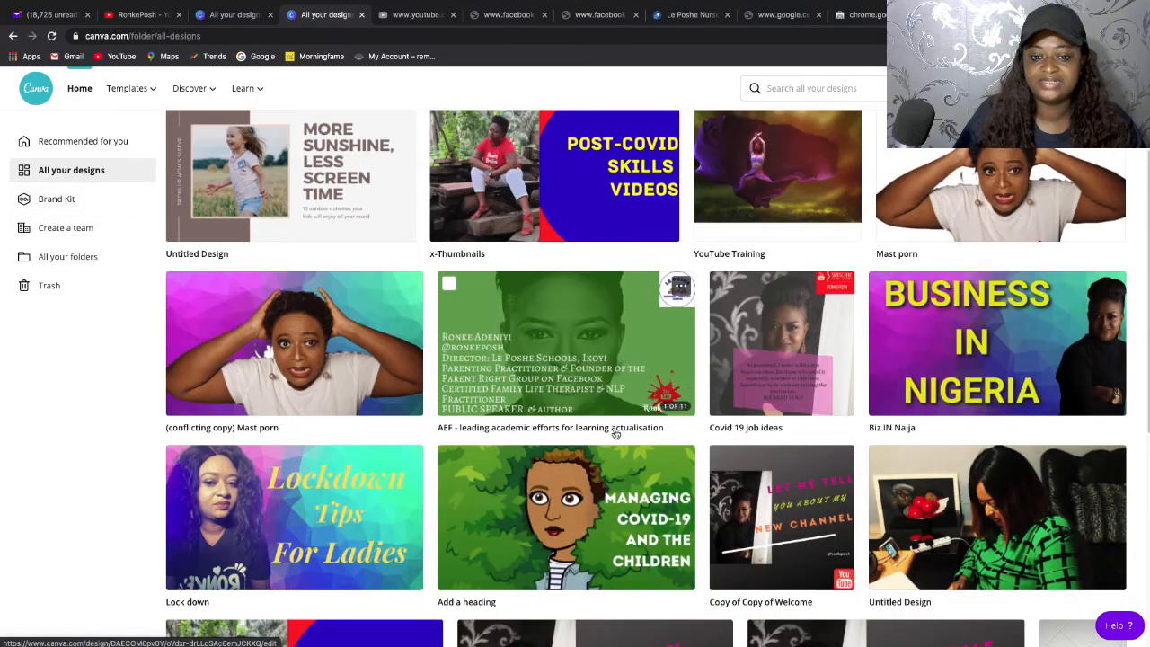
{"action": "scroll", "coordinate": [616, 431], "scroll_direction": "down", "scroll_amount": 4}
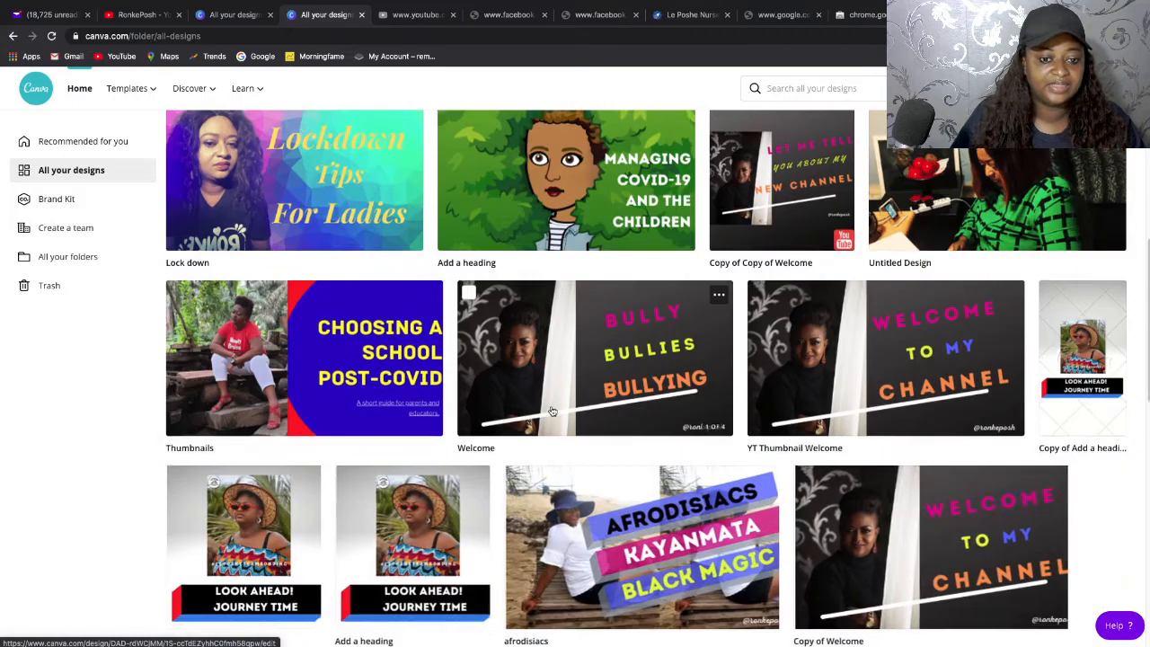
{"action": "scroll", "coordinate": [552, 411], "scroll_direction": "down", "scroll_amount": 1}
{"action": "scroll", "coordinate": [552, 411], "scroll_direction": "up", "scroll_amount": 3}
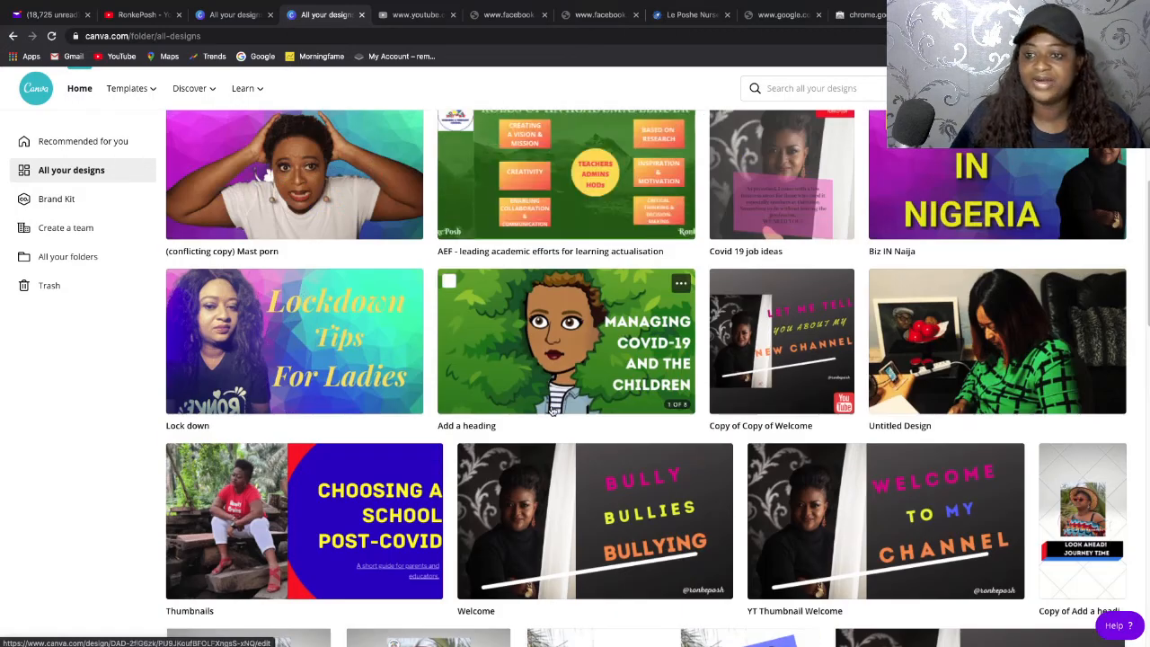
{"action": "scroll", "coordinate": [552, 410], "scroll_direction": "up", "scroll_amount": 3}
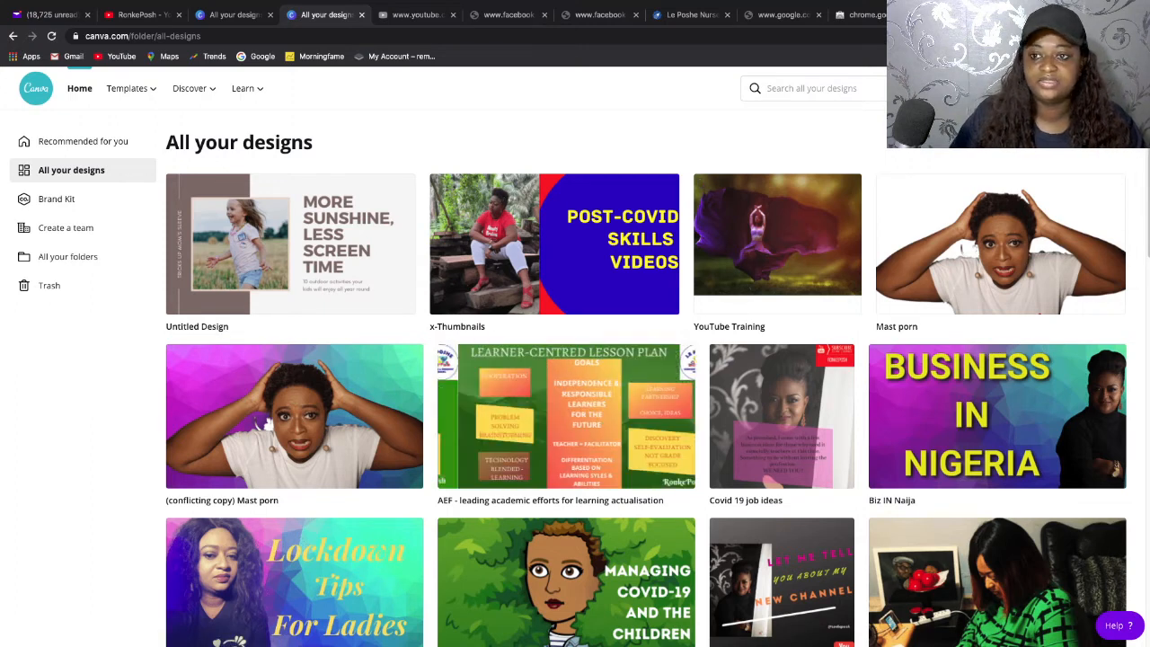
Create a new blank Facebook Post design and set the canvas zoom to 75%.
{"action": "left_click", "coordinate": [991, 88]}
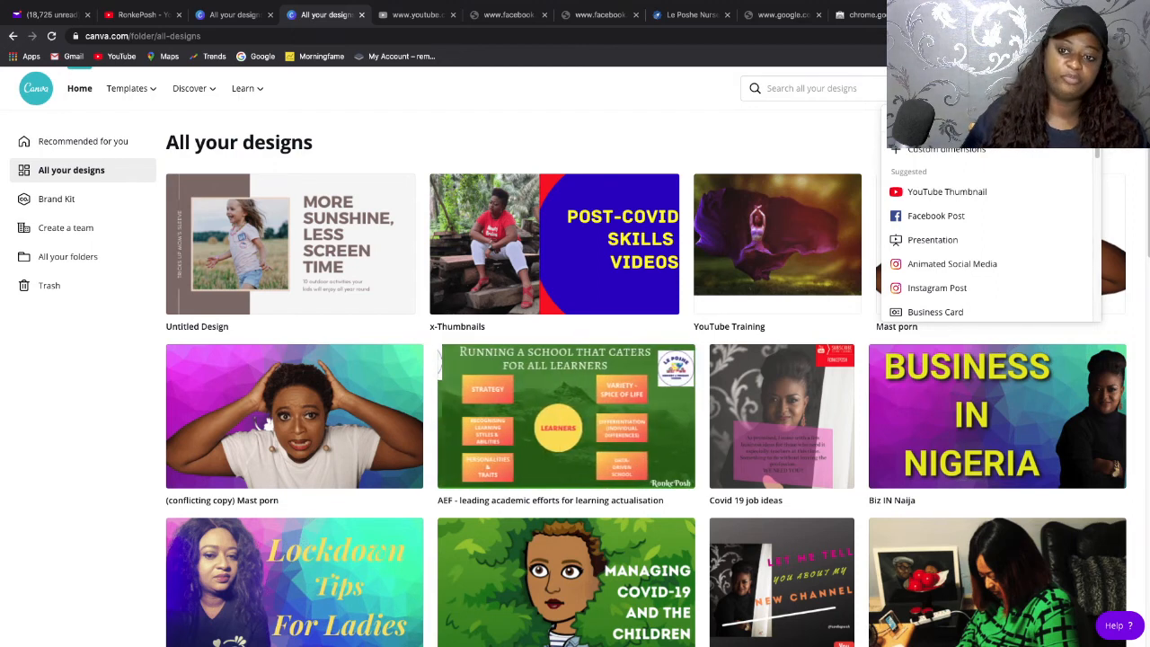
{"action": "left_click", "coordinate": [943, 217]}
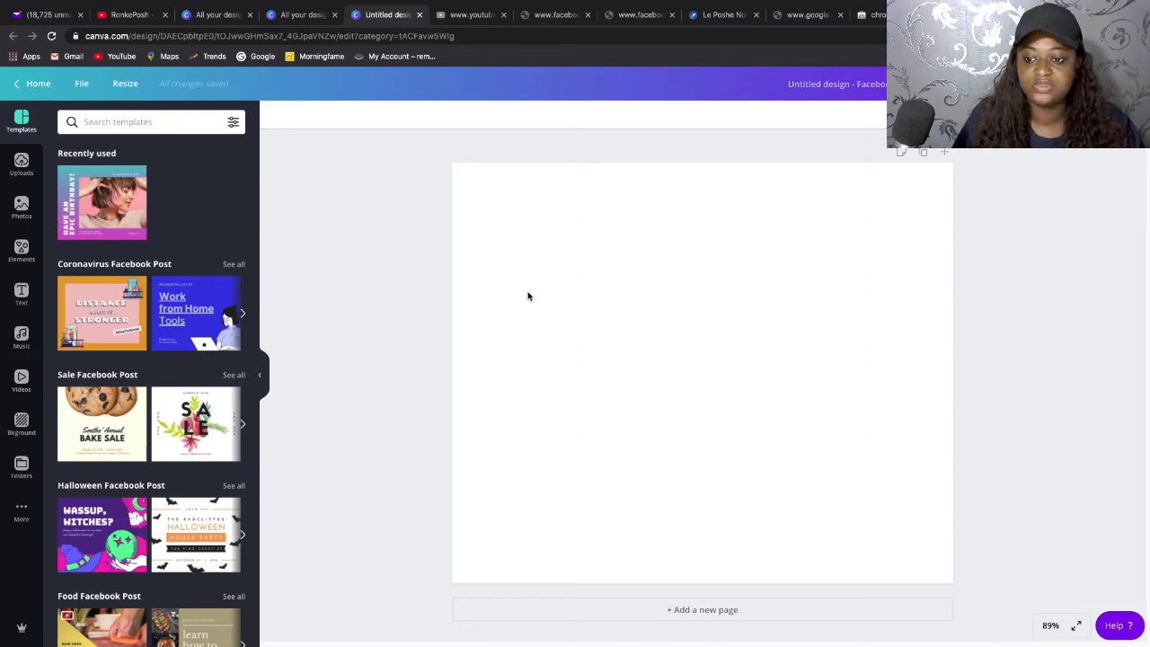
{"action": "left_click", "coordinate": [1075, 626]}
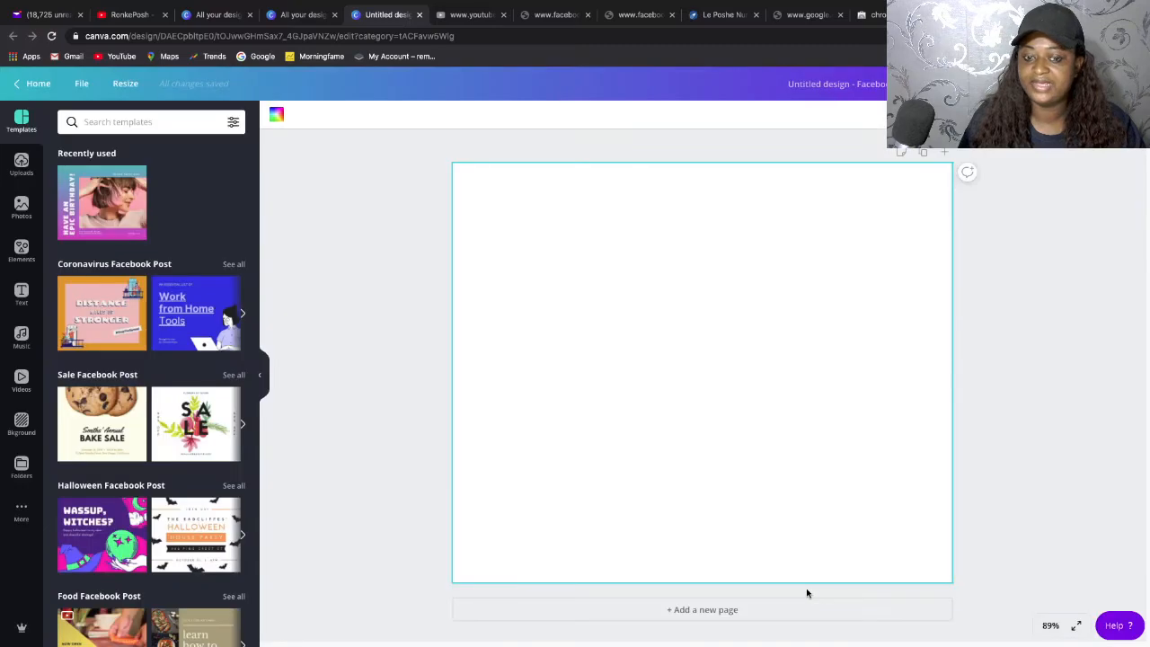
{"action": "left_click", "coordinate": [1050, 624]}
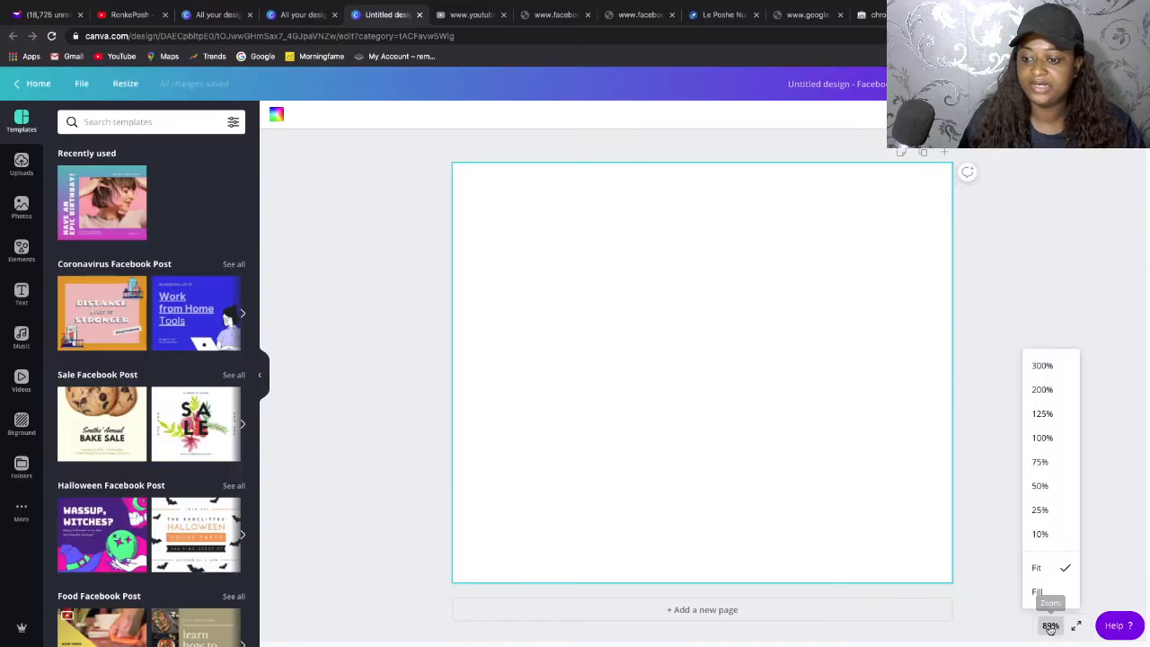
{"action": "left_click", "coordinate": [1039, 462]}
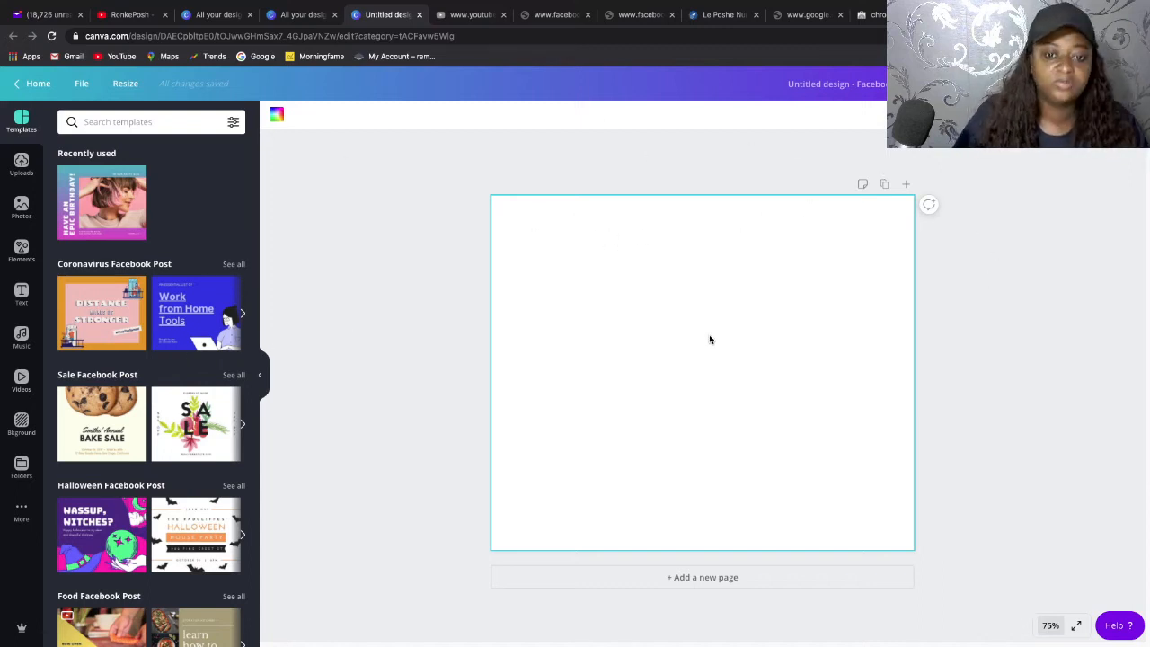
Add a second blank page to the design and undo the addition.
{"action": "left_click", "coordinate": [672, 577]}
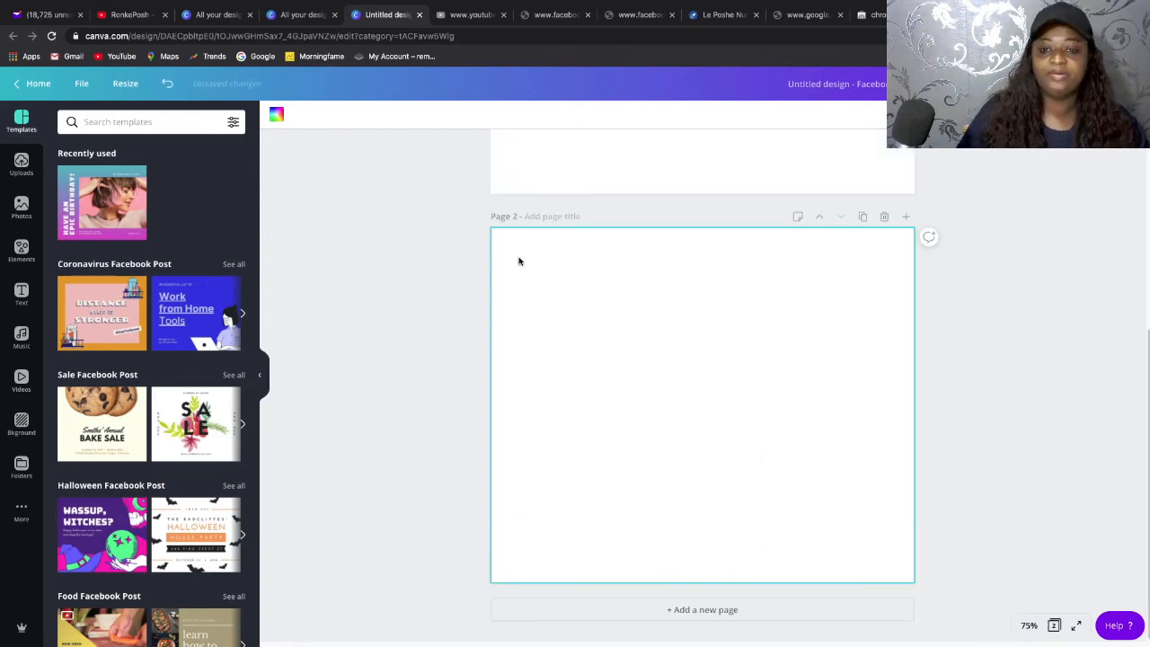
{"action": "left_click", "coordinate": [167, 87]}
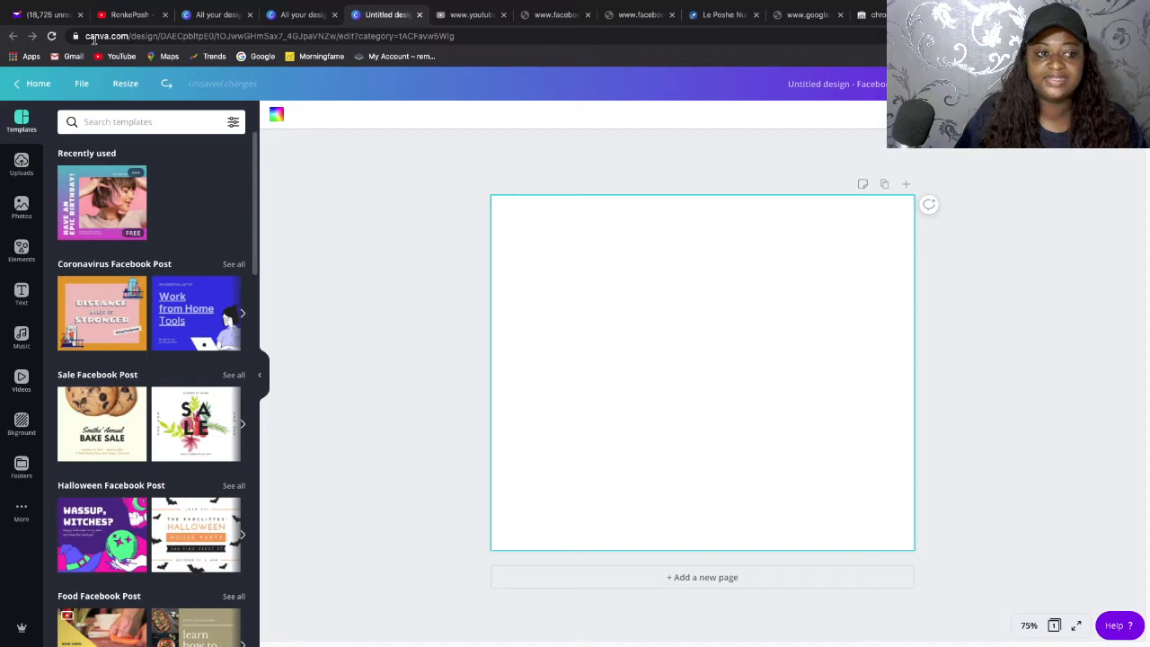
Review the custom and preset sizes available for resizing the Facebook post, and close the list.
{"action": "left_click", "coordinate": [126, 86]}
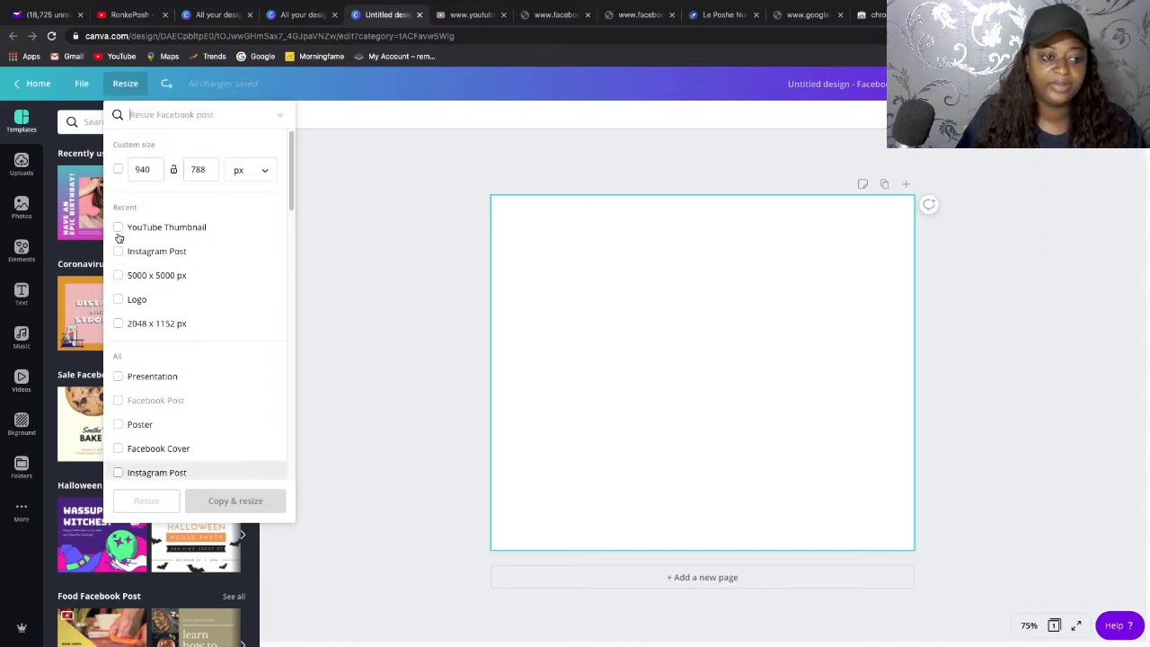
{"action": "left_click", "coordinate": [119, 379]}
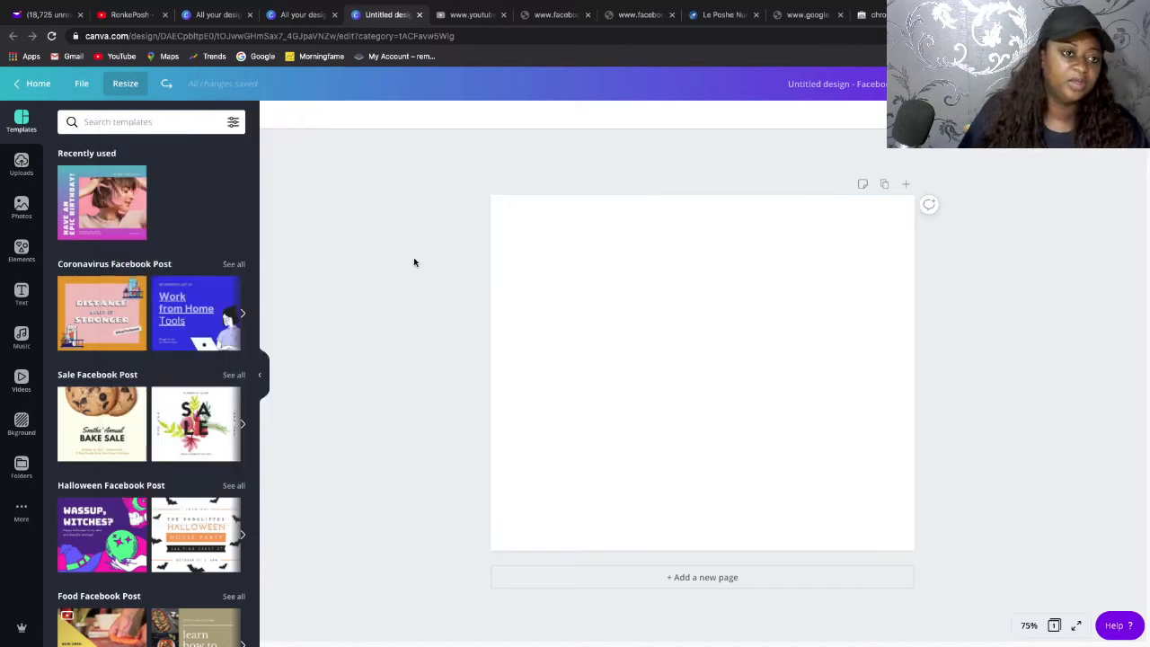
{"action": "left_click", "coordinate": [413, 260]}
{"action": "left_click", "coordinate": [711, 239]}
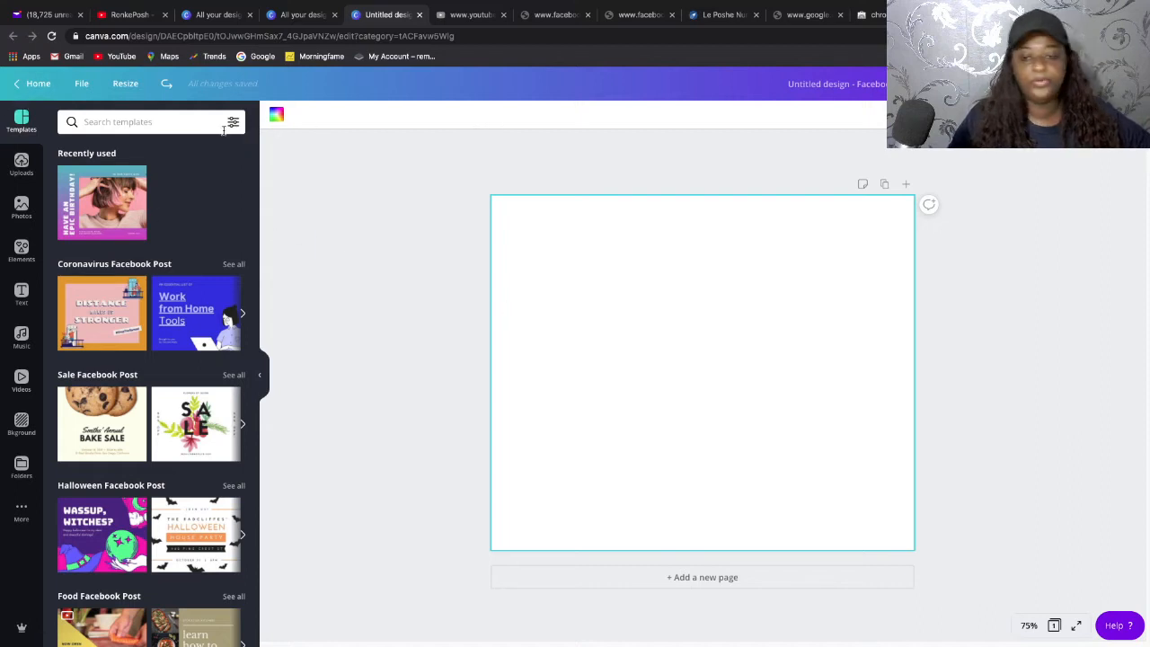
Place the uploaded "Girl Child Secrets" image on the page, enlarge it from its corner and shift it partly beyond the page edge.
{"action": "left_click", "coordinate": [21, 166]}
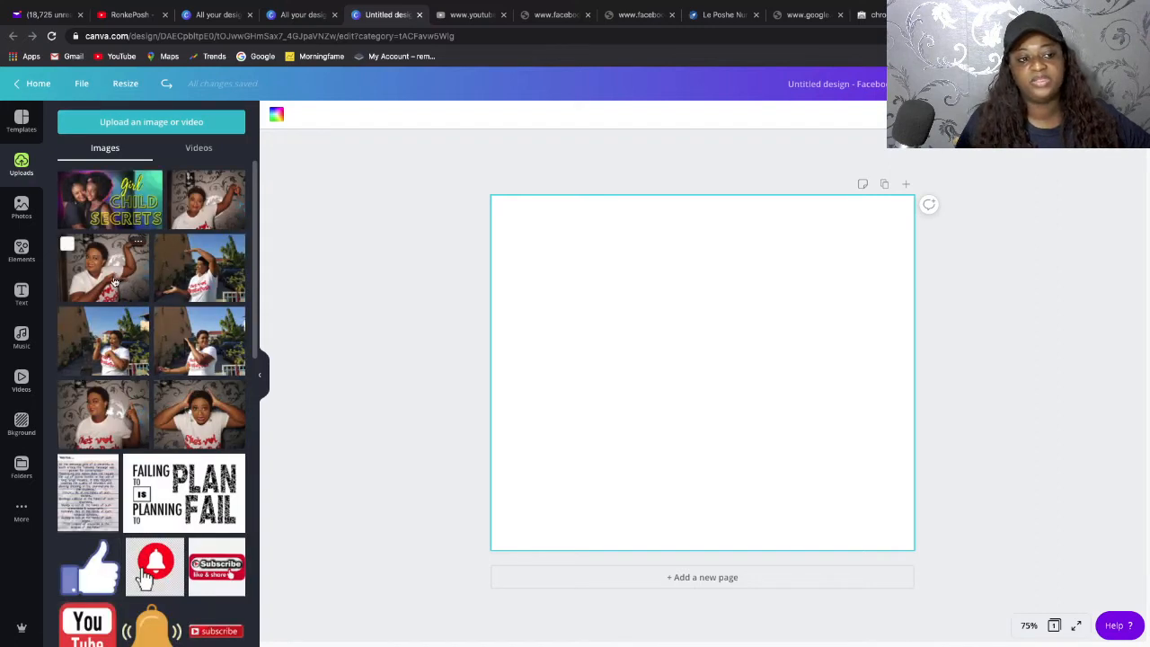
{"action": "left_click", "coordinate": [115, 209]}
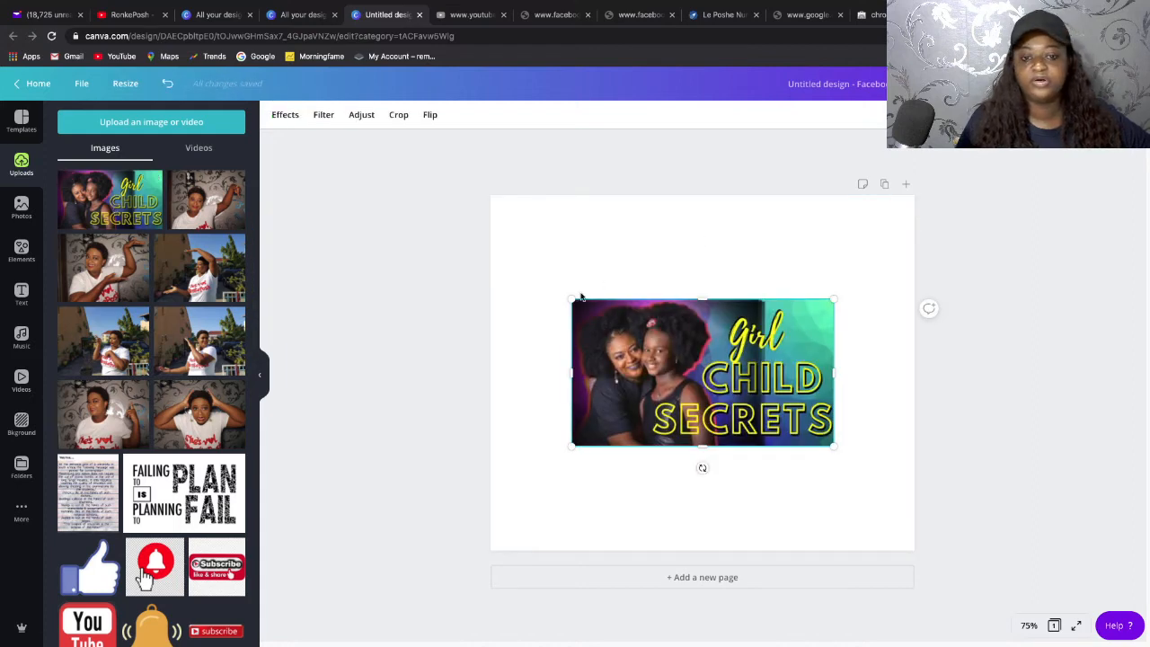
{"action": "left_click_drag", "start_coordinate": [571, 299], "coordinate": [501, 180]}
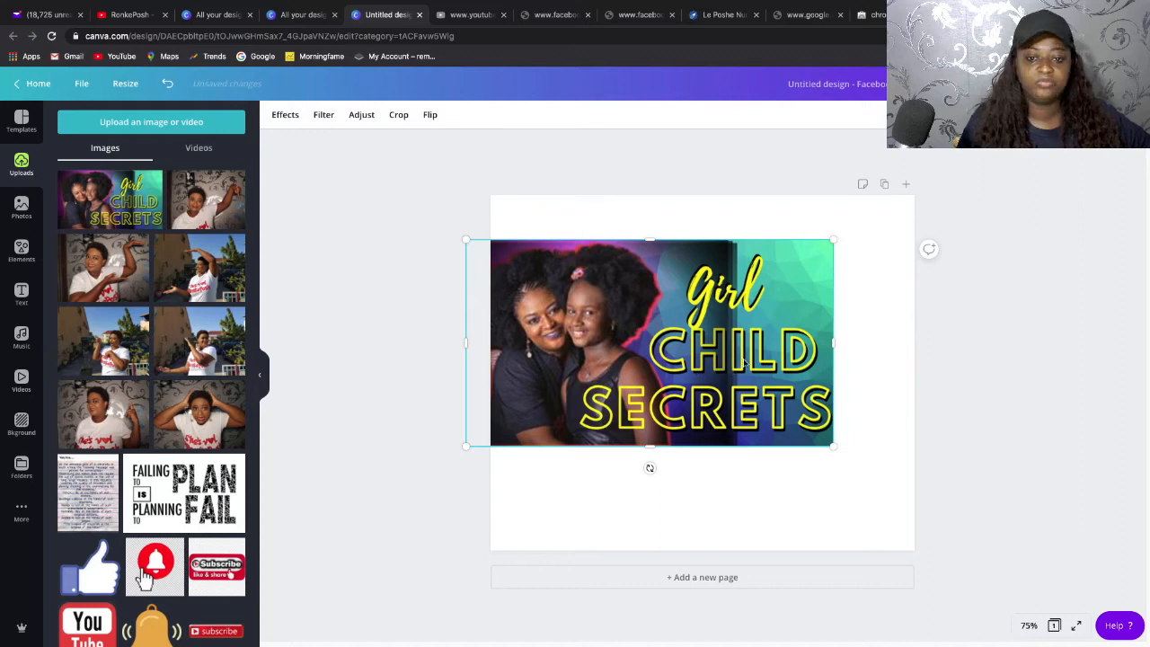
{"action": "left_click_drag", "start_coordinate": [682, 370], "coordinate": [823, 361]}
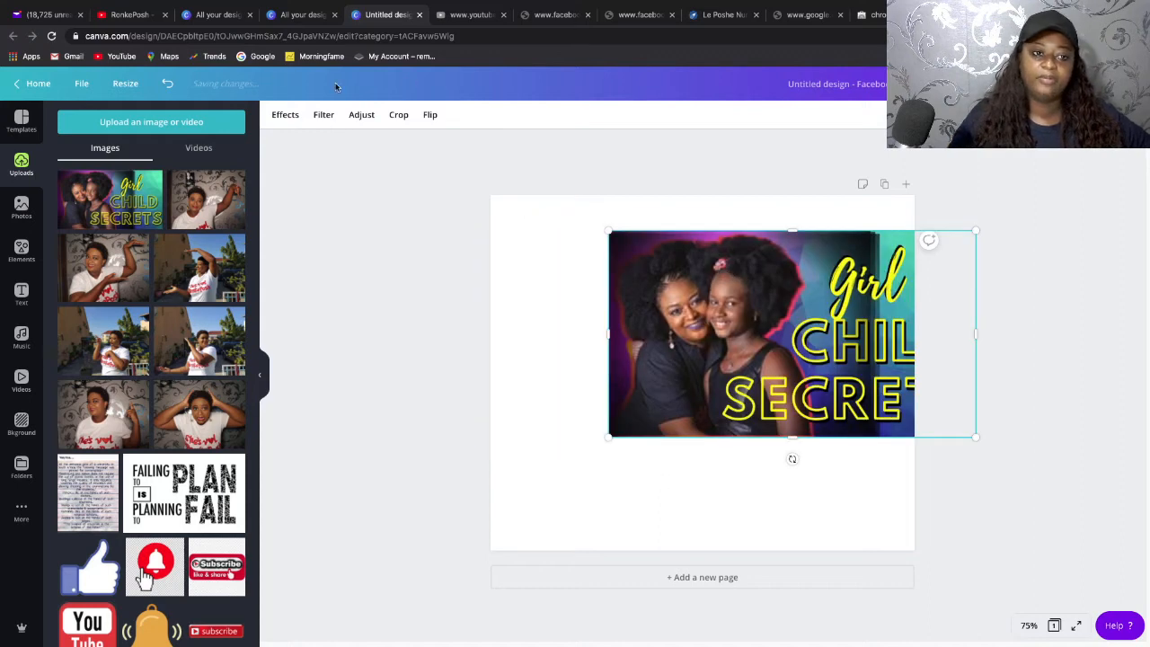
Undo the image's move, enlargement and placement on the page.
{"action": "left_click", "coordinate": [167, 83]}
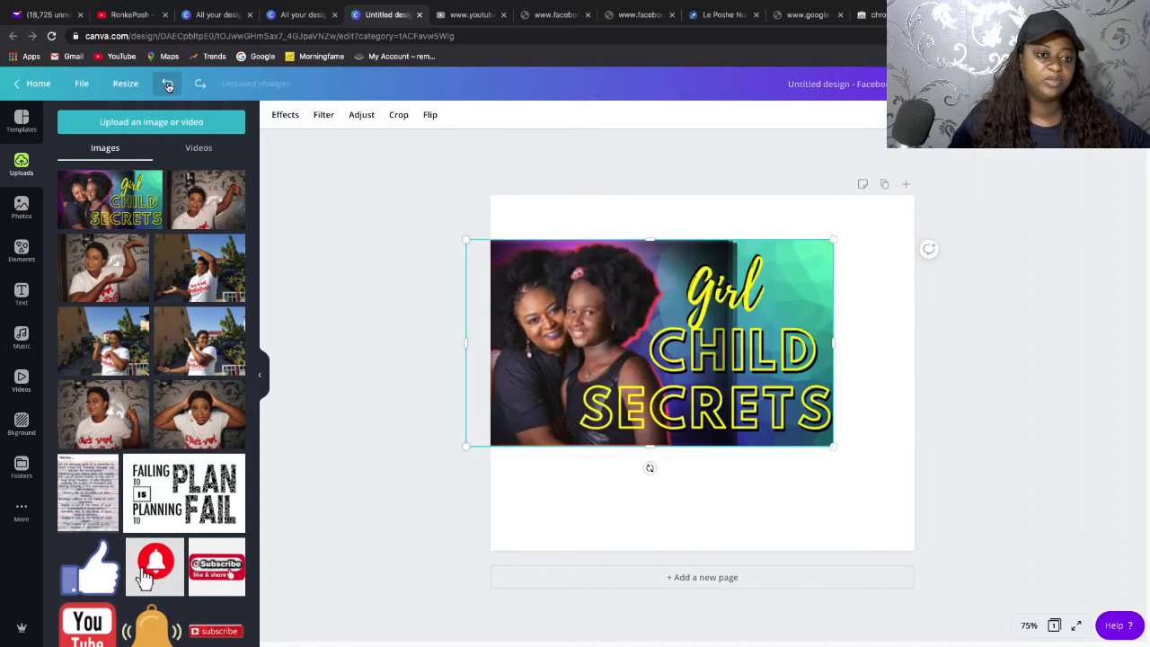
{"action": "left_click", "coordinate": [167, 84]}
{"action": "left_click", "coordinate": [167, 83]}
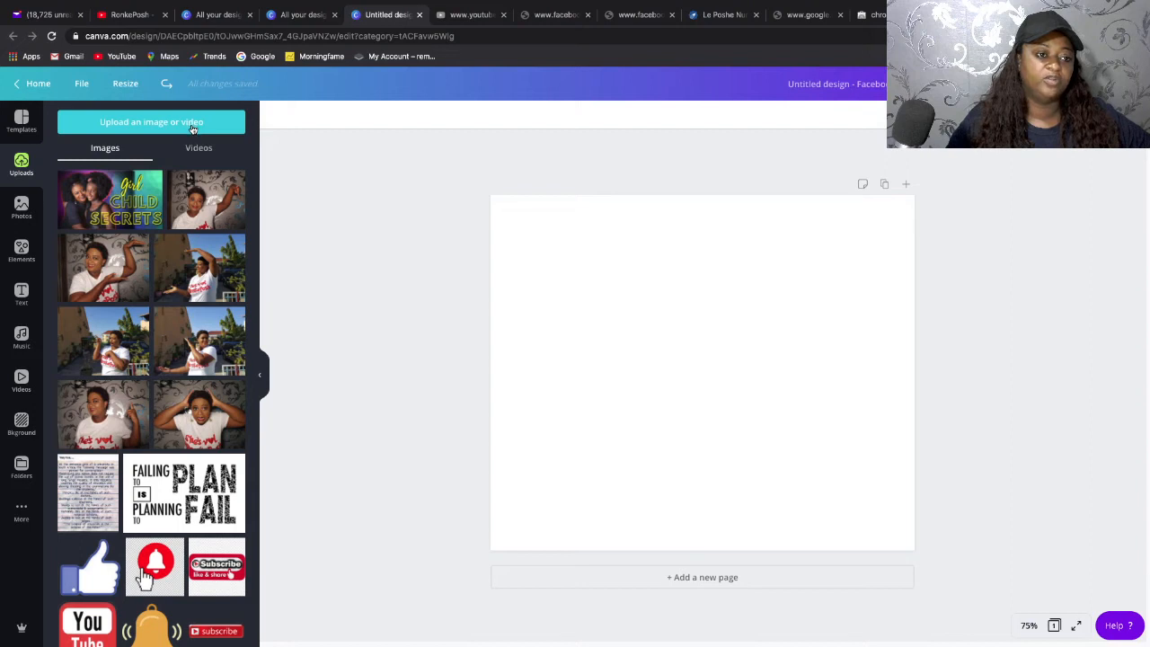
Upload the x-Thumbnails (3) image from the computer's Photos library and show it among the uploaded images.
{"action": "left_click", "coordinate": [144, 130]}
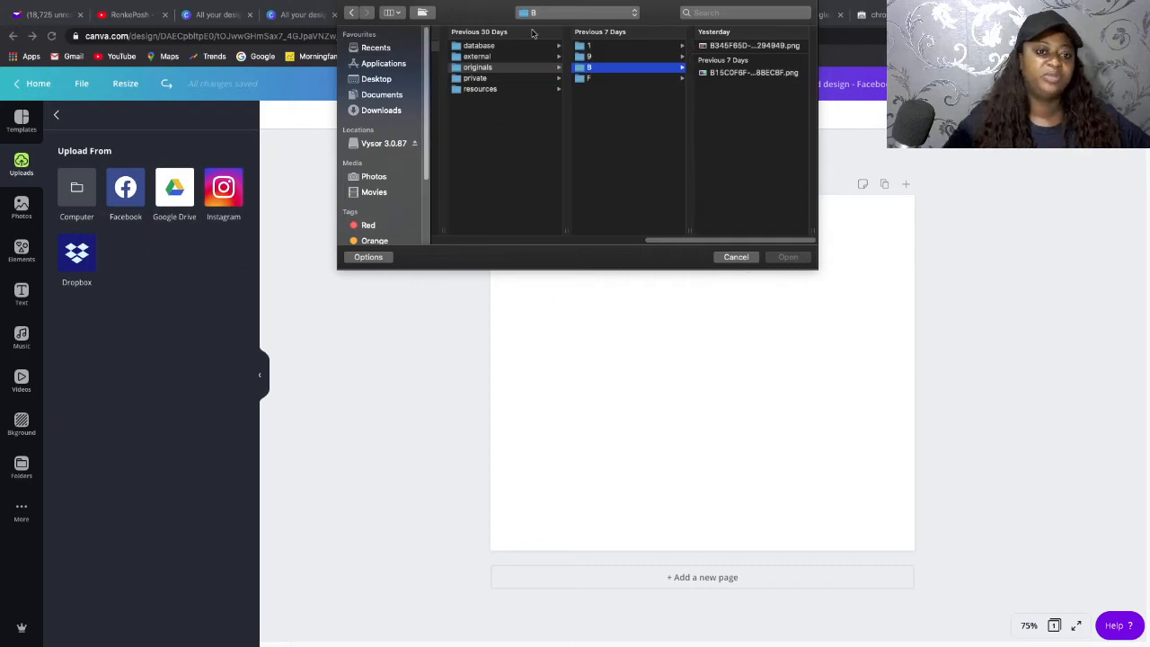
{"action": "left_click", "coordinate": [378, 81]}
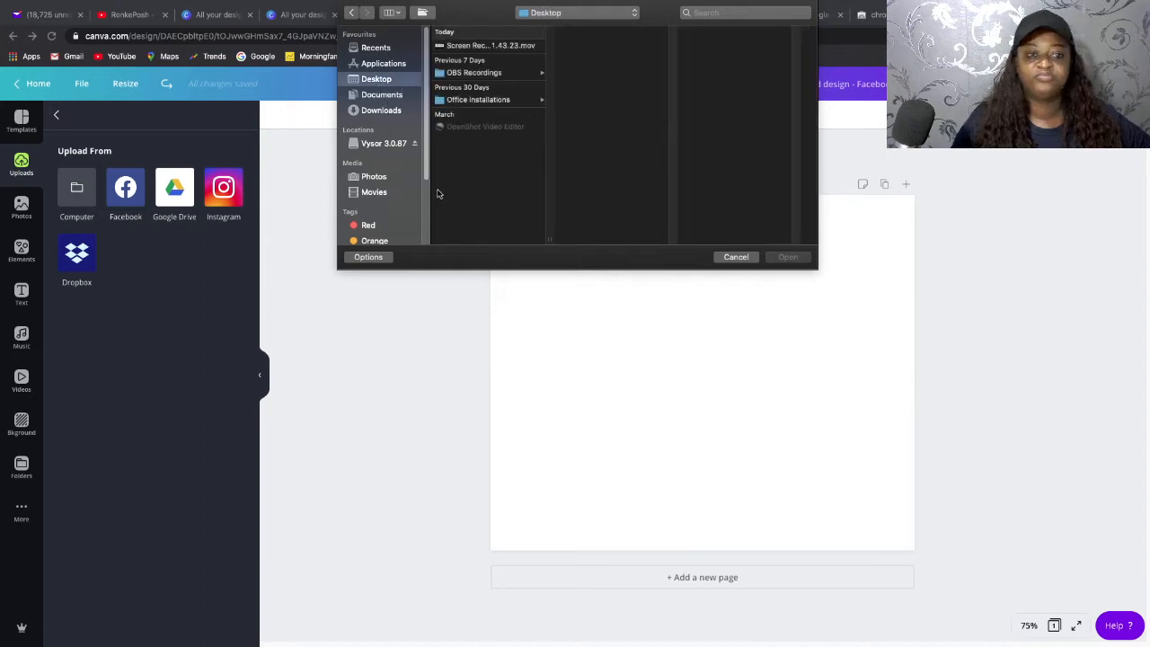
{"action": "left_click", "coordinate": [372, 178]}
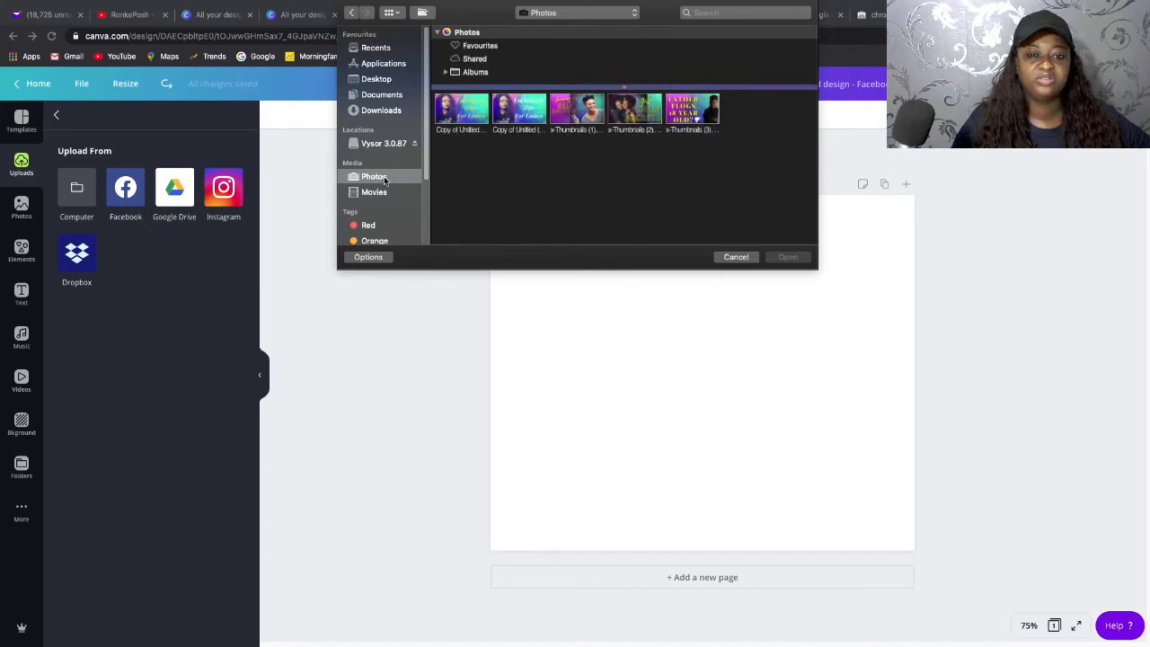
{"action": "left_click", "coordinate": [694, 119]}
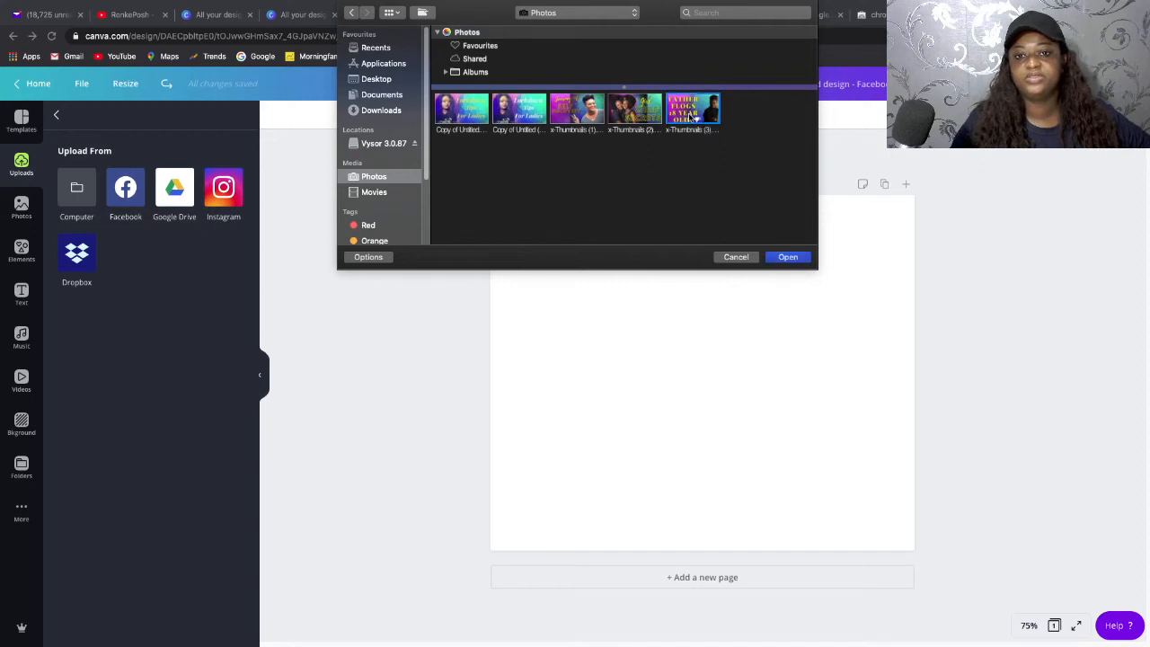
{"action": "left_click", "coordinate": [791, 258]}
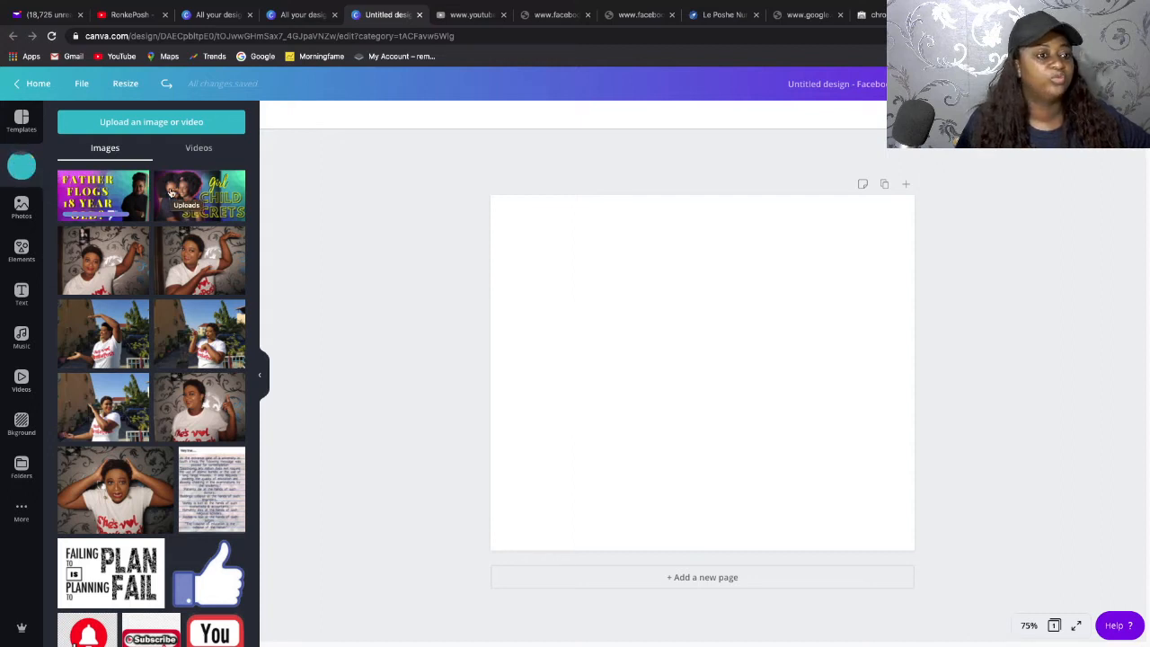
{"action": "left_click", "coordinate": [29, 163]}
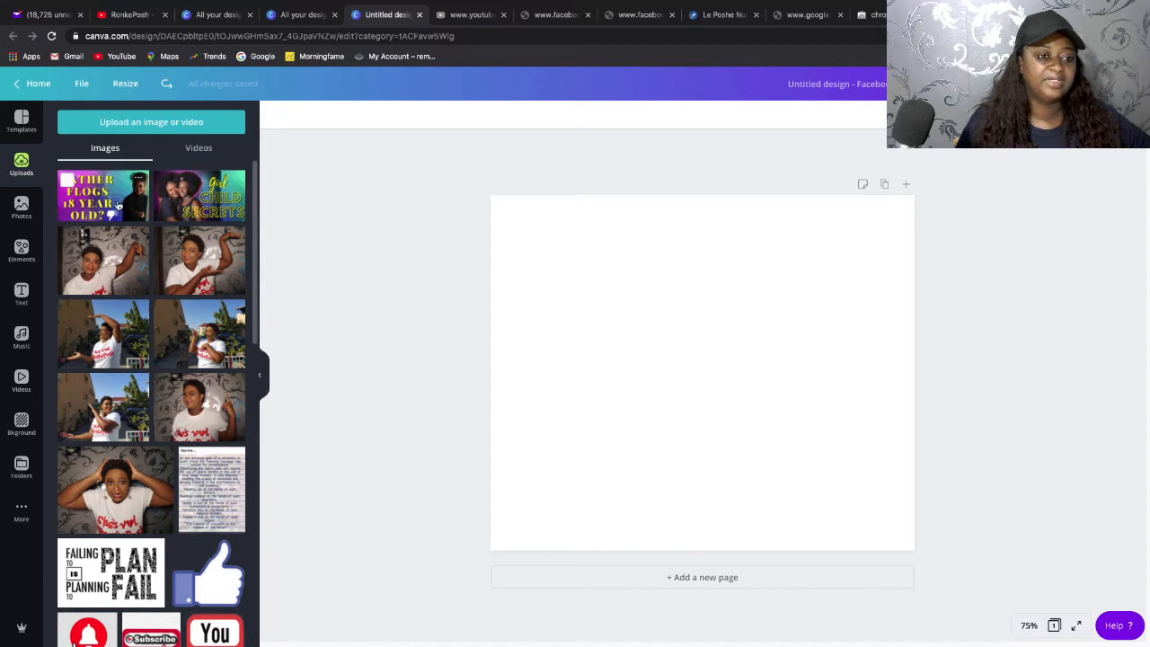
Place the uploaded "Father Flogs 18 Year Old?" image on the page, enlarge it from its corner and shift it partly beyond the page edge.
{"action": "left_click", "coordinate": [118, 206]}
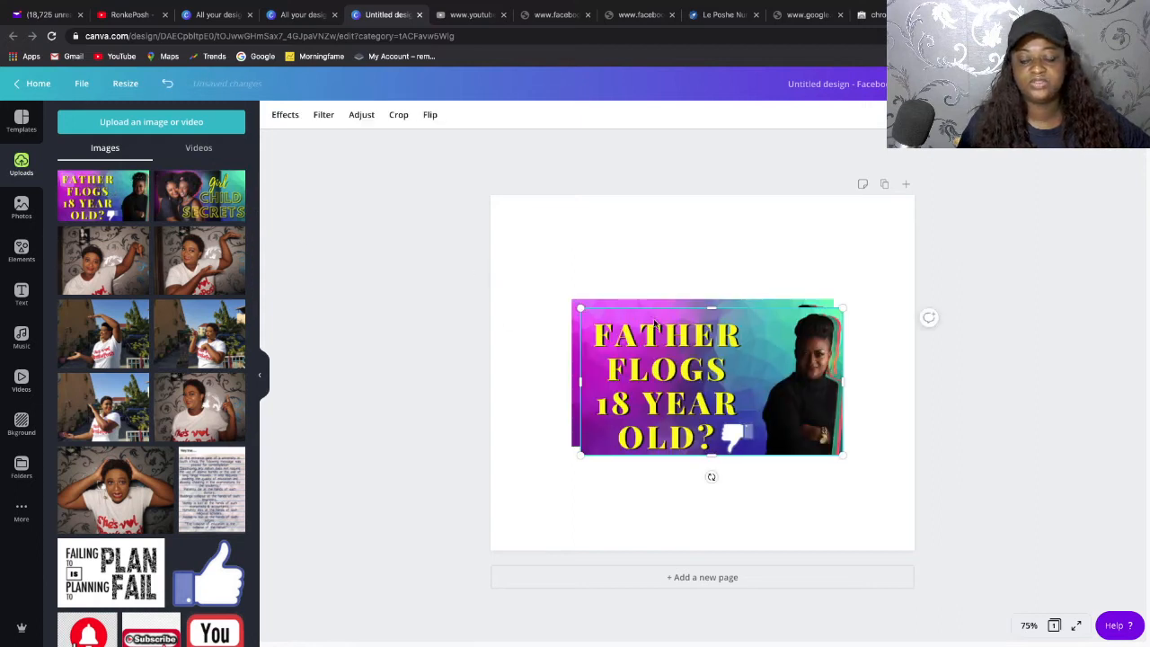
{"action": "left_click", "coordinate": [355, 274]}
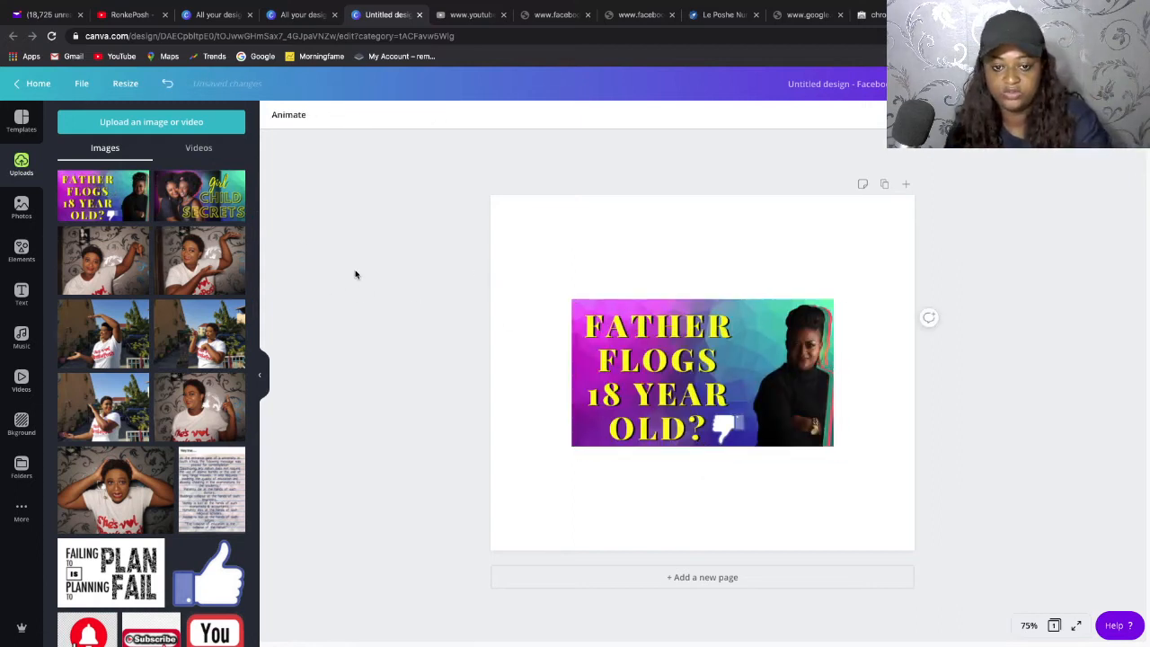
{"action": "left_click", "coordinate": [682, 316]}
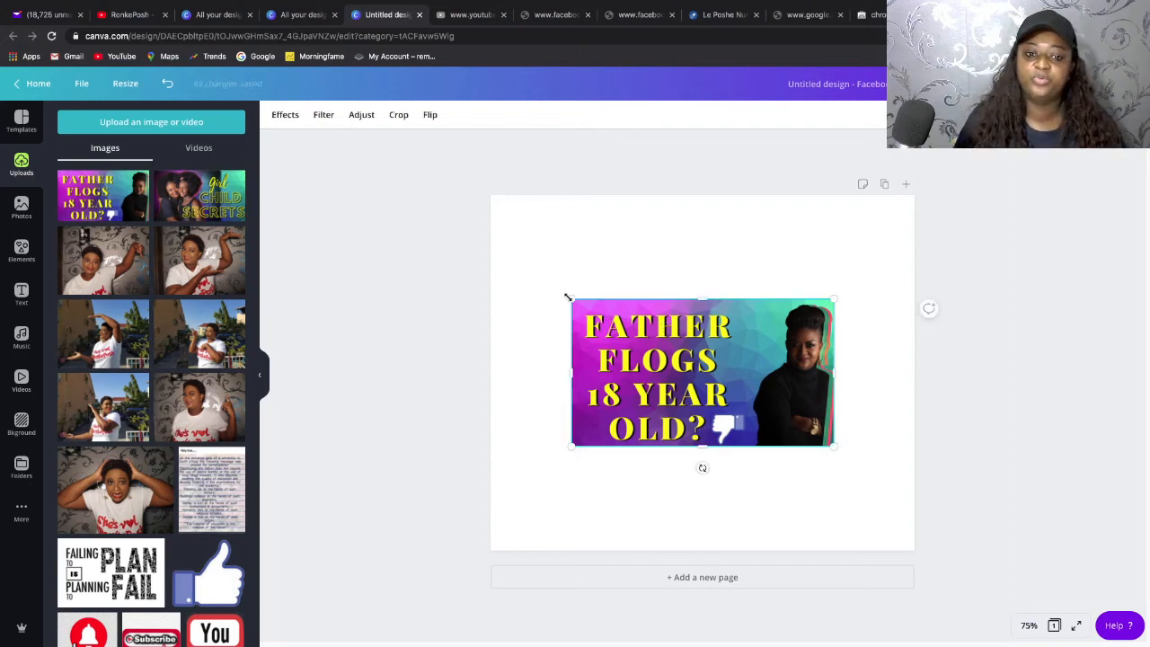
{"action": "left_click_drag", "start_coordinate": [572, 299], "coordinate": [455, 234]}
{"action": "left_click", "coordinate": [652, 295]}
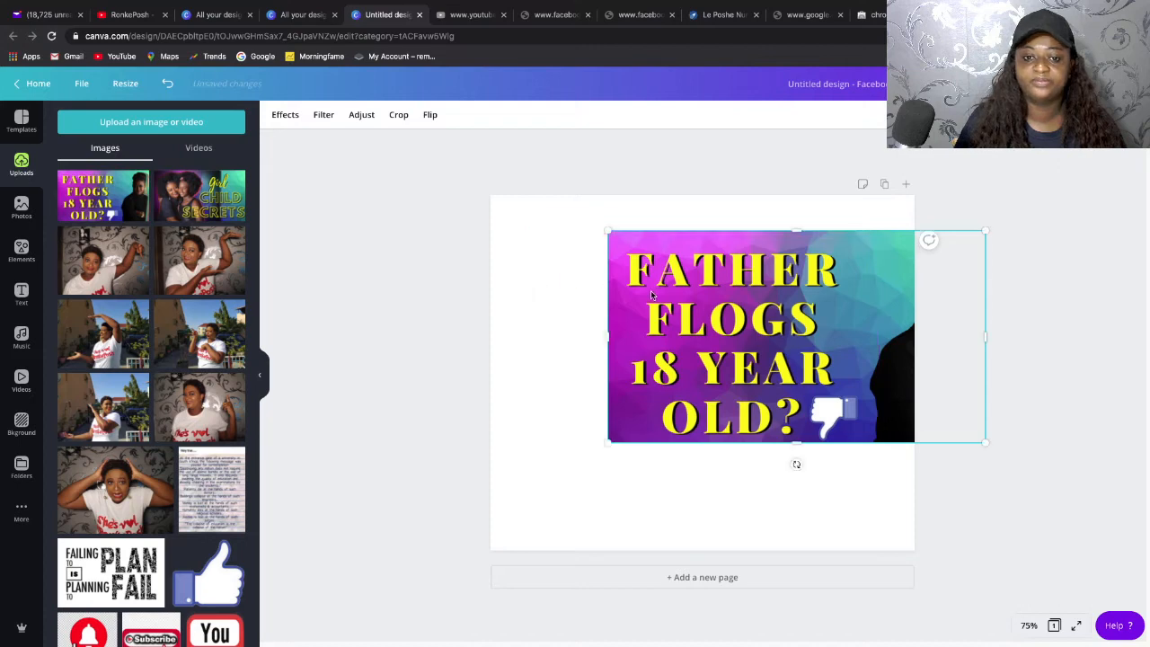
{"action": "left_click_drag", "start_coordinate": [691, 276], "coordinate": [601, 273]}
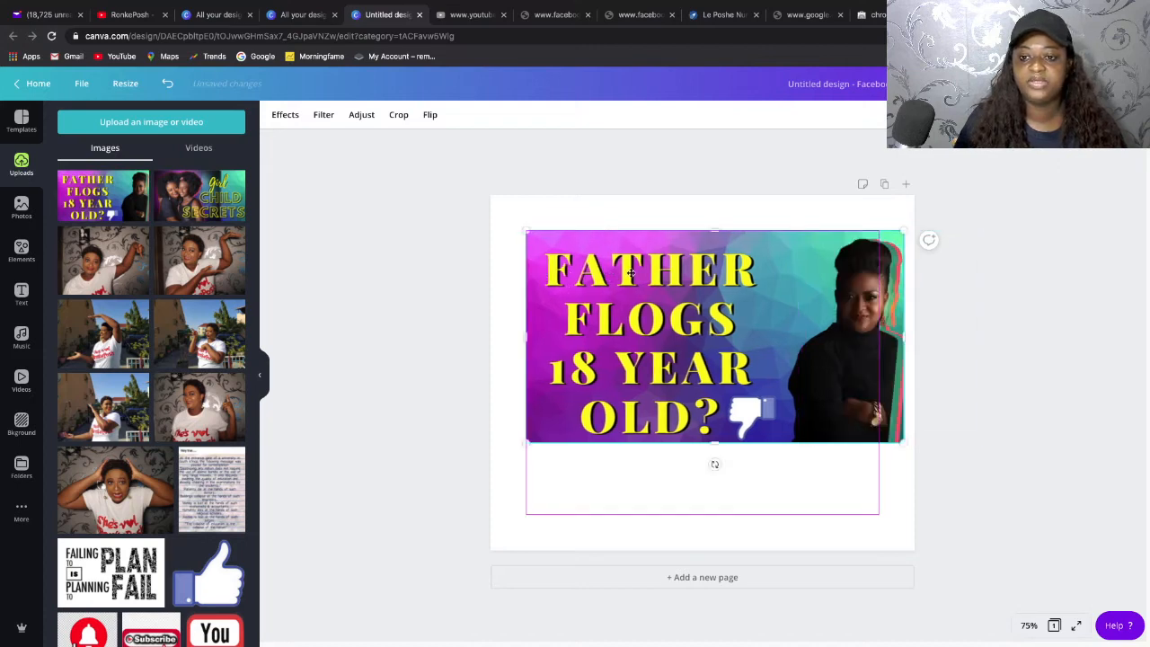
{"action": "left_click_drag", "start_coordinate": [783, 272], "coordinate": [720, 272]}
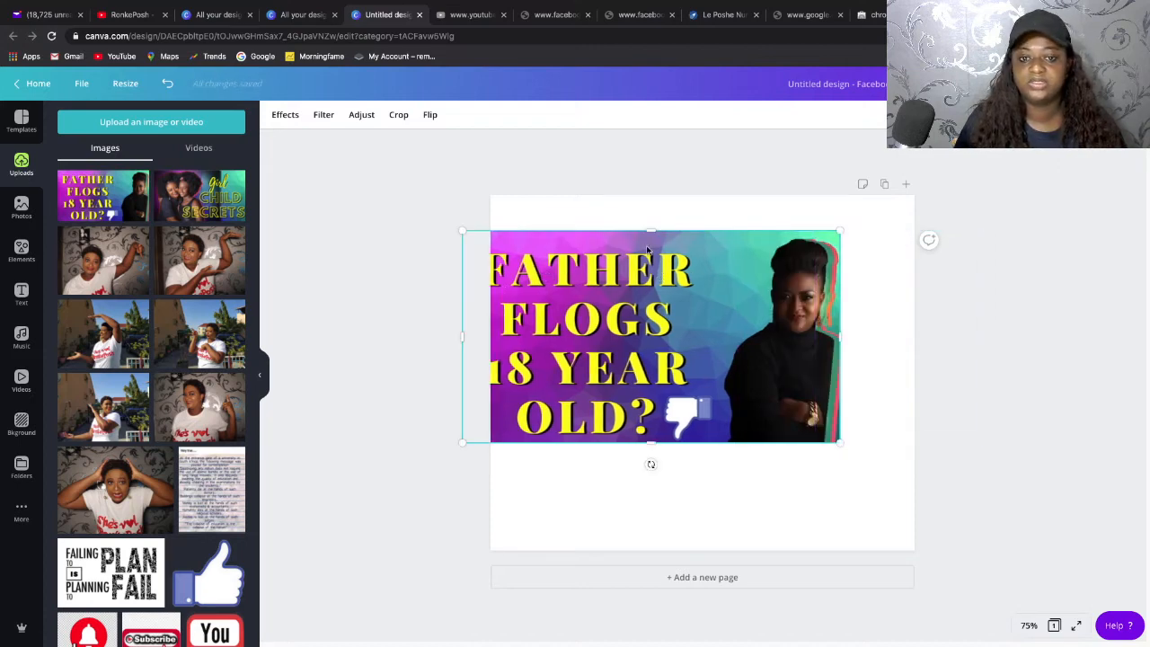
Undo the image's last move and delete the "Father Flogs 18 Year Old?" image from the page.
{"action": "key", "text": "ctrl+z"}
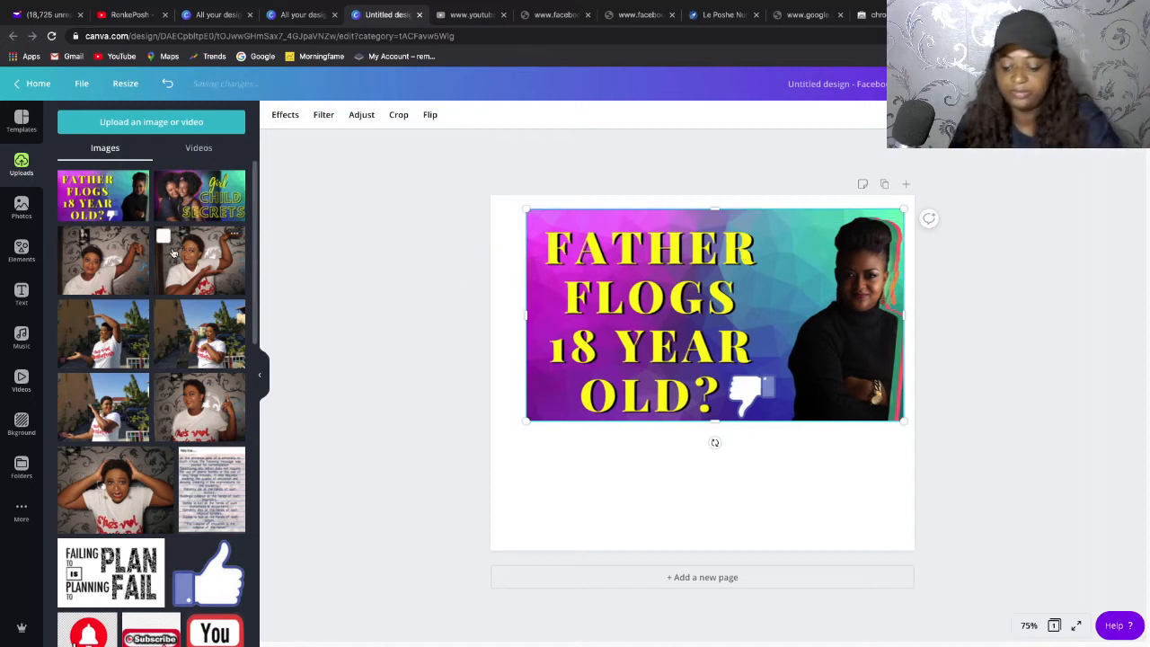
{"action": "key", "text": "Delete"}
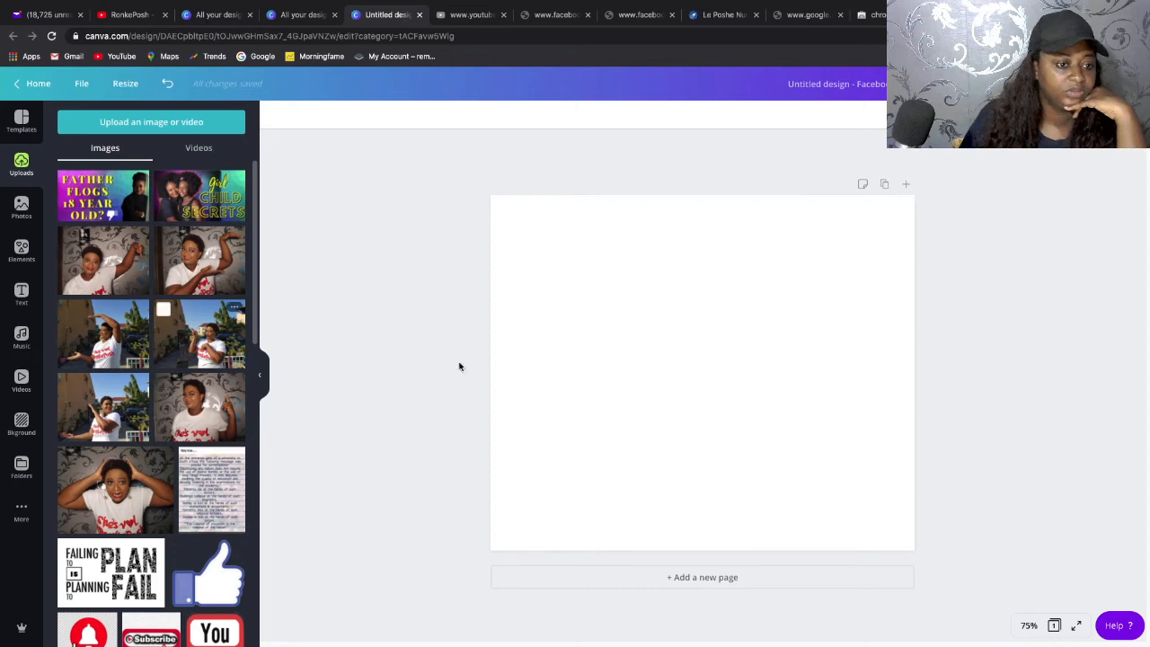
Place the uploaded outdoor photo of the woman pointing sideways and enlarge it to about 1,021 by 765 to cover most of the page.
{"action": "left_click", "coordinate": [201, 349]}
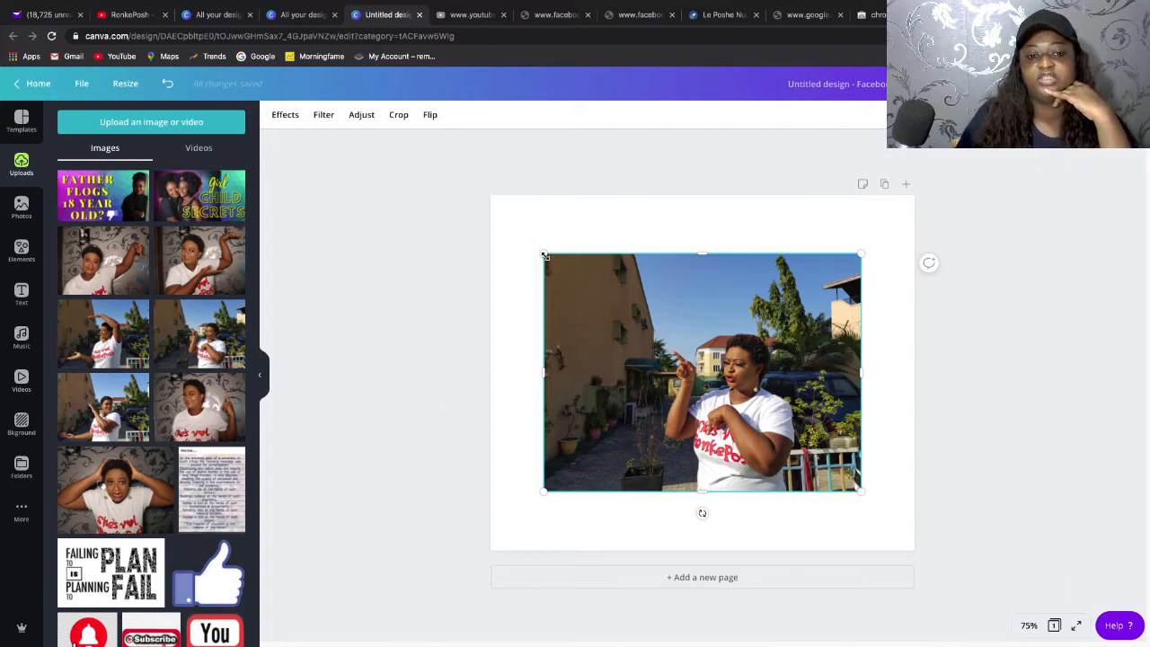
{"action": "left_click_drag", "start_coordinate": [492, 200], "coordinate": [485, 208]}
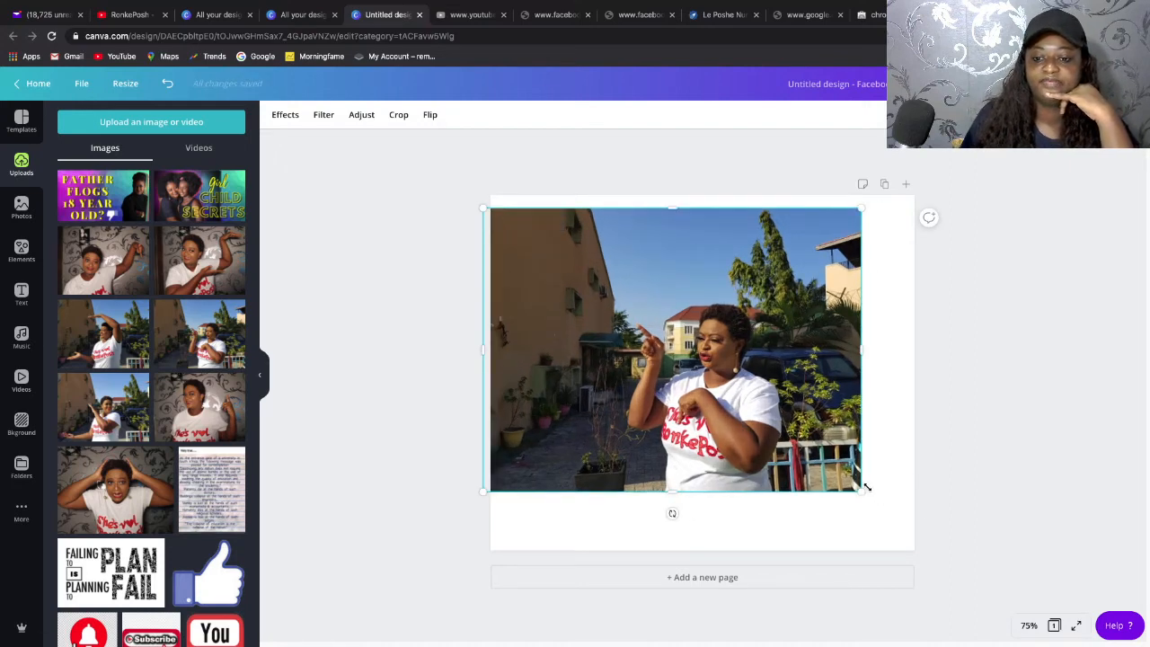
{"action": "left_click_drag", "start_coordinate": [892, 539], "coordinate": [914, 535]}
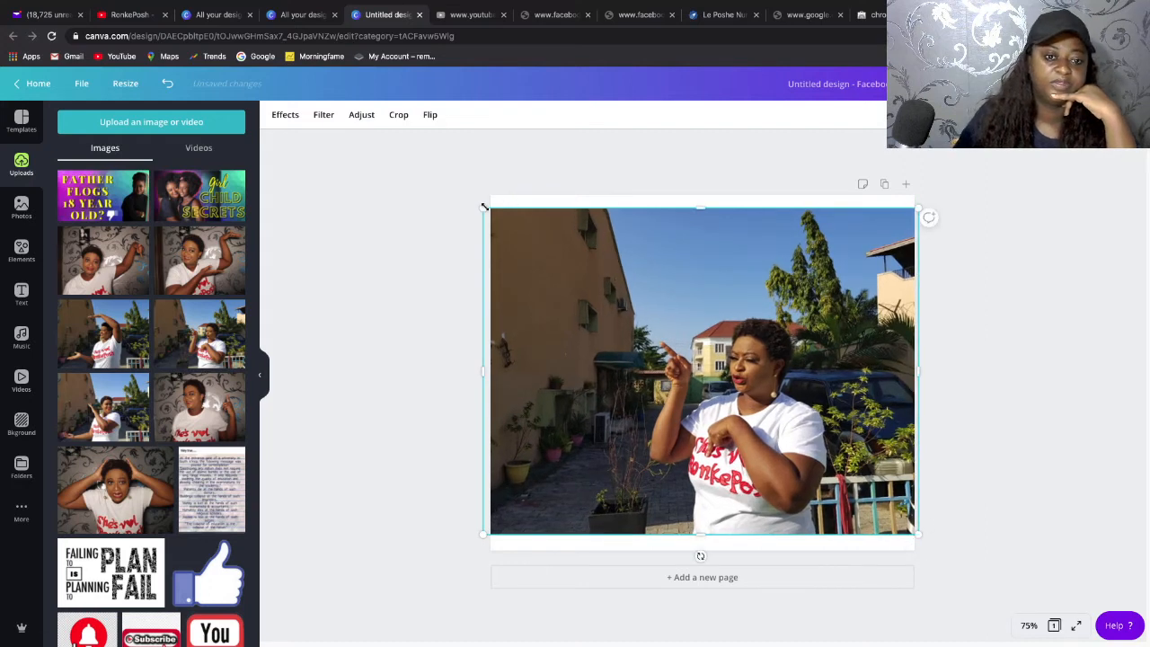
{"action": "left_click_drag", "start_coordinate": [484, 197], "coordinate": [458, 189]}
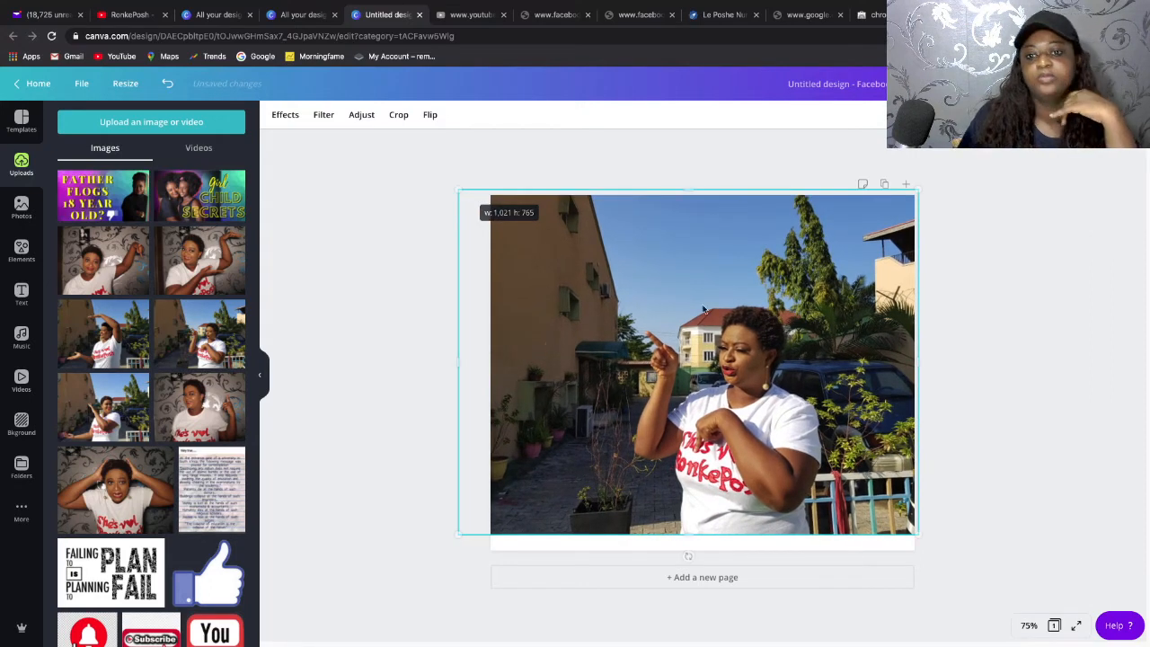
{"action": "left_click", "coordinate": [997, 293]}
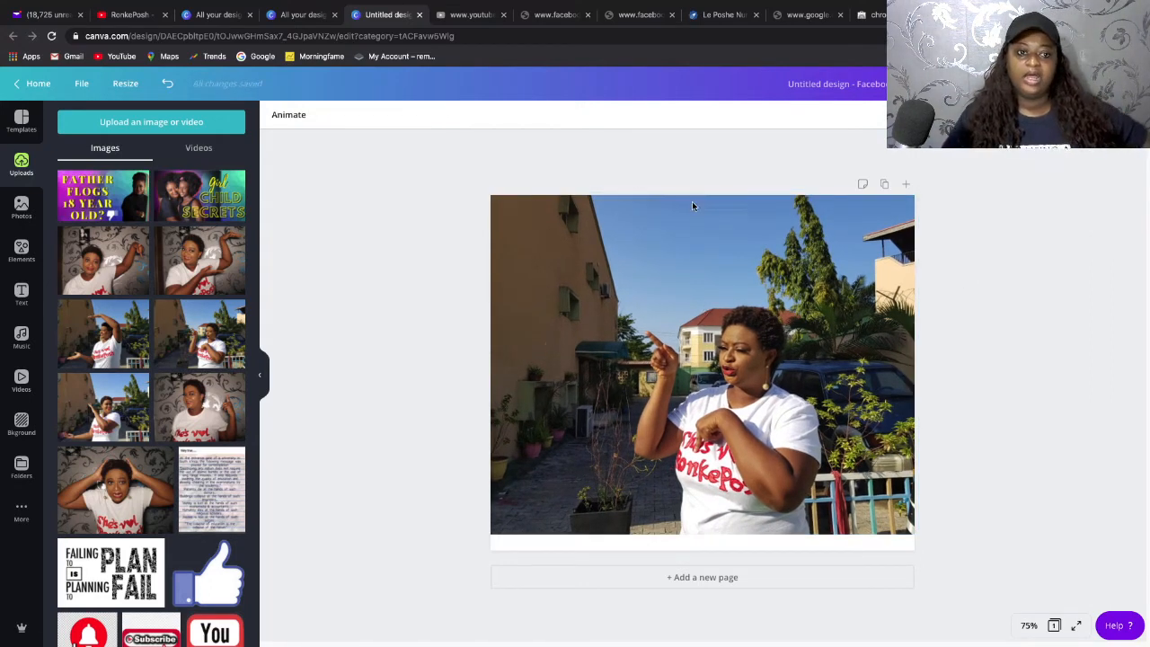
Flip the outdoor photo horizontally.
{"action": "left_click", "coordinate": [666, 242]}
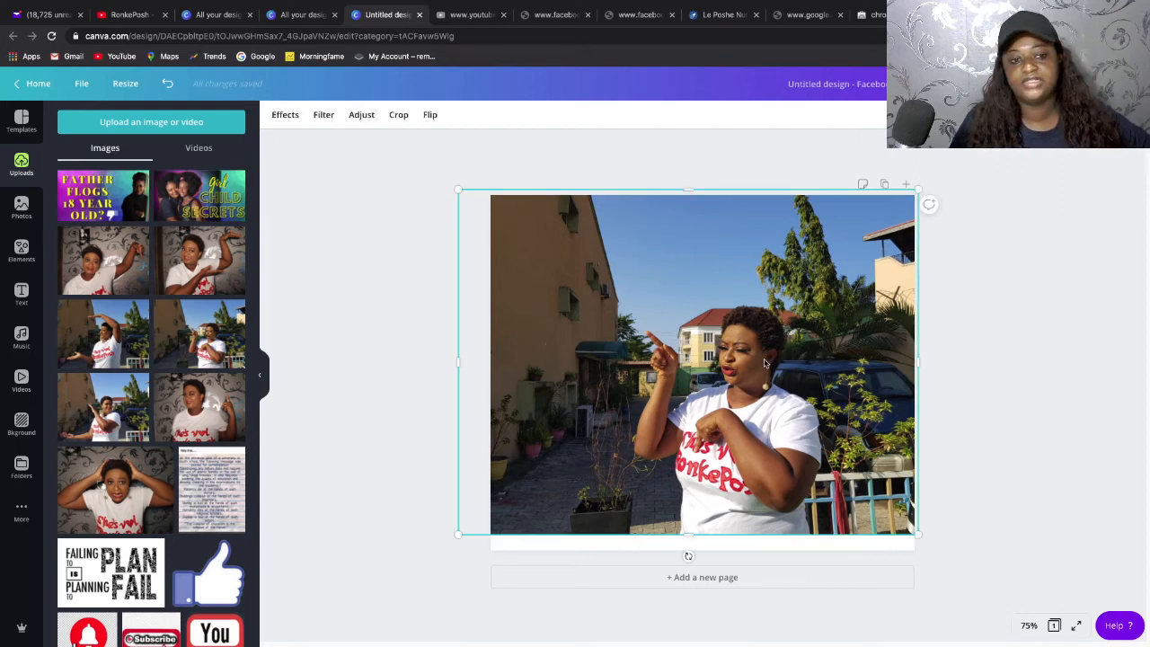
{"action": "left_click", "coordinate": [432, 116]}
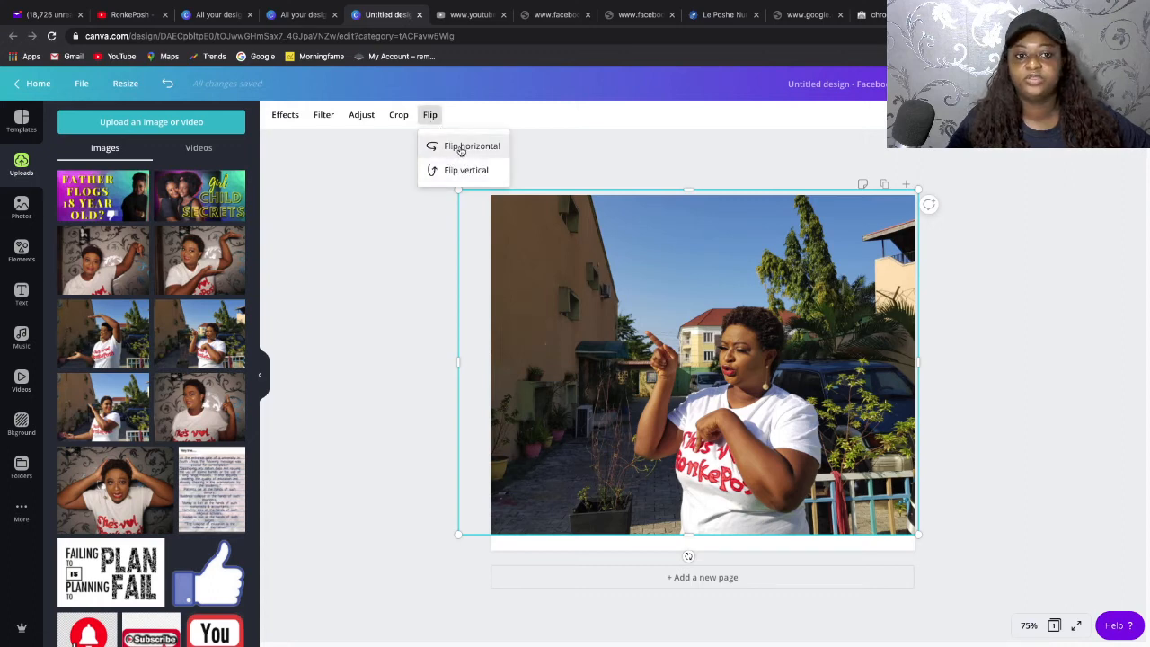
{"action": "left_click", "coordinate": [460, 149]}
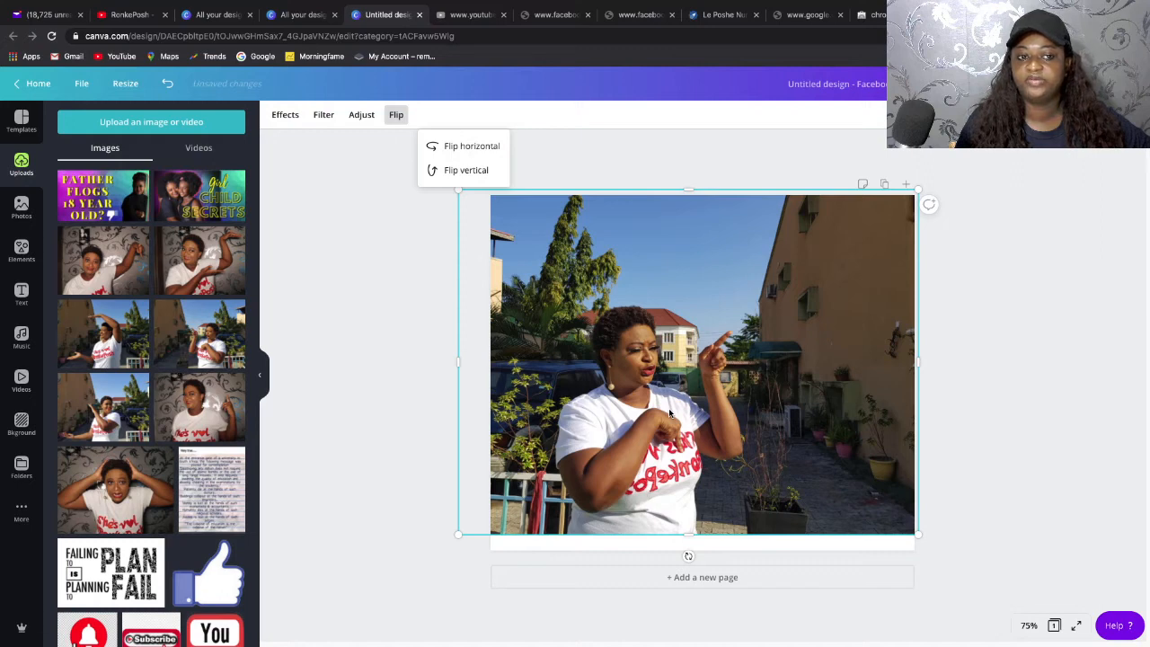
Try the photo's brightness adjustment and return it to 0, closing the adjustment settings.
{"action": "left_click", "coordinate": [361, 115]}
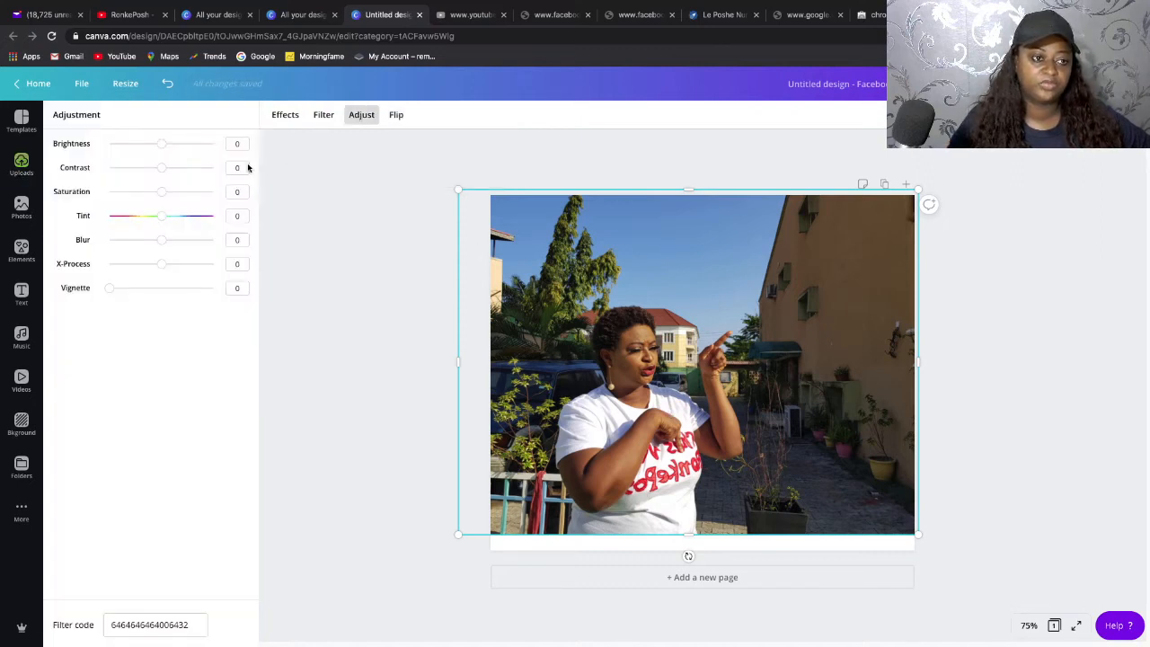
{"action": "mouse_move", "coordinate": [174, 147]}
{"action": "left_mouse_down"}
{"action": "mouse_move", "coordinate": [200, 148]}
{"action": "mouse_move", "coordinate": [160, 146]}
{"action": "left_mouse_up"}
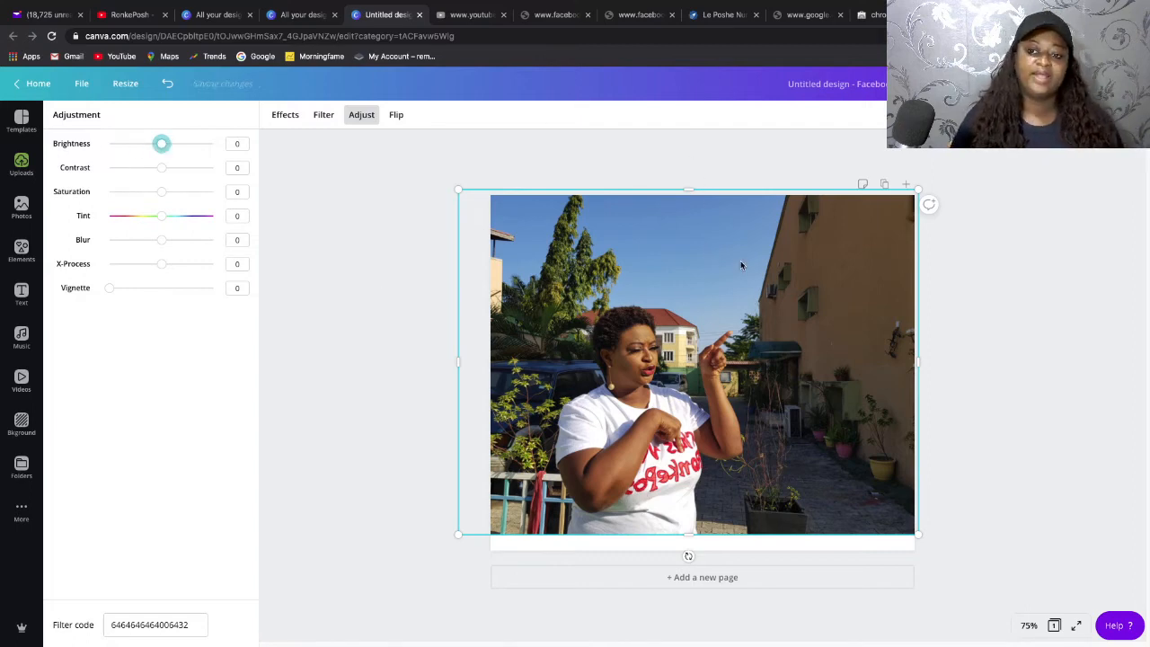
{"action": "left_click", "coordinate": [720, 173]}
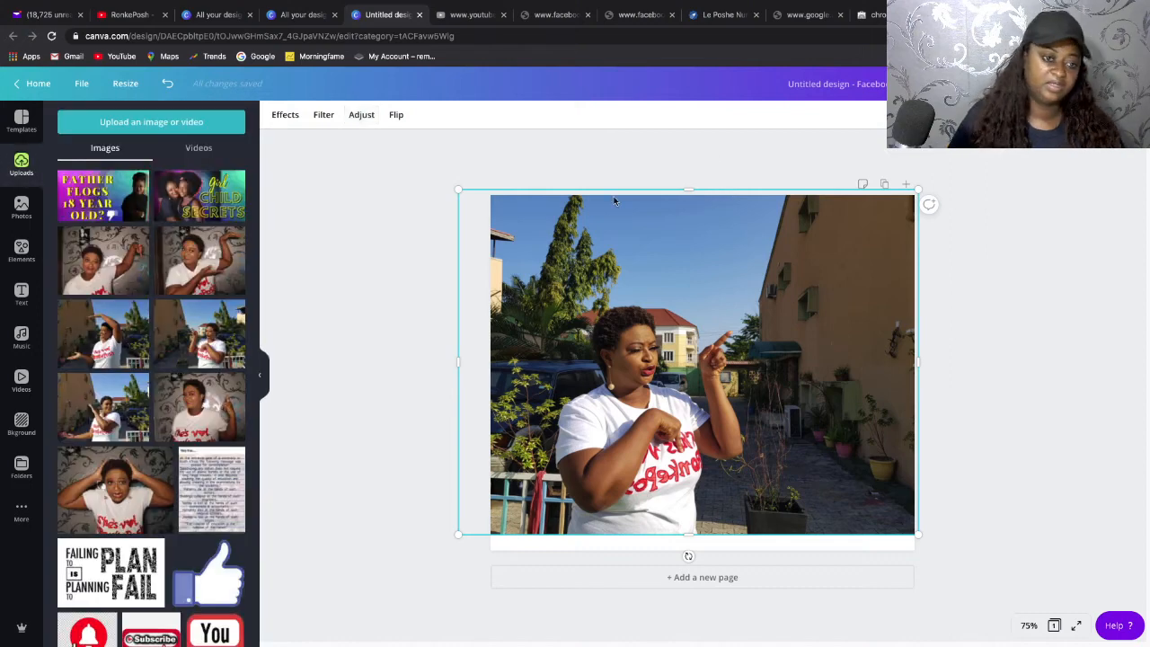
Remove the outdoor photo's background with the Background Remover effect.
{"action": "left_click", "coordinate": [285, 118]}
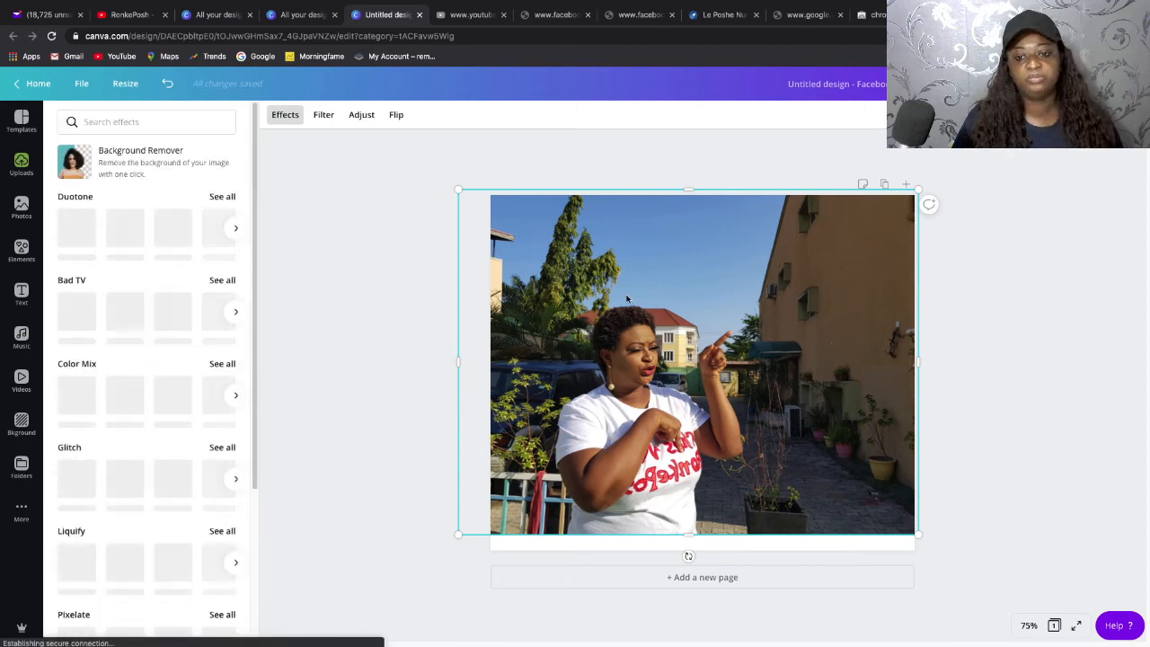
{"action": "left_click", "coordinate": [159, 165]}
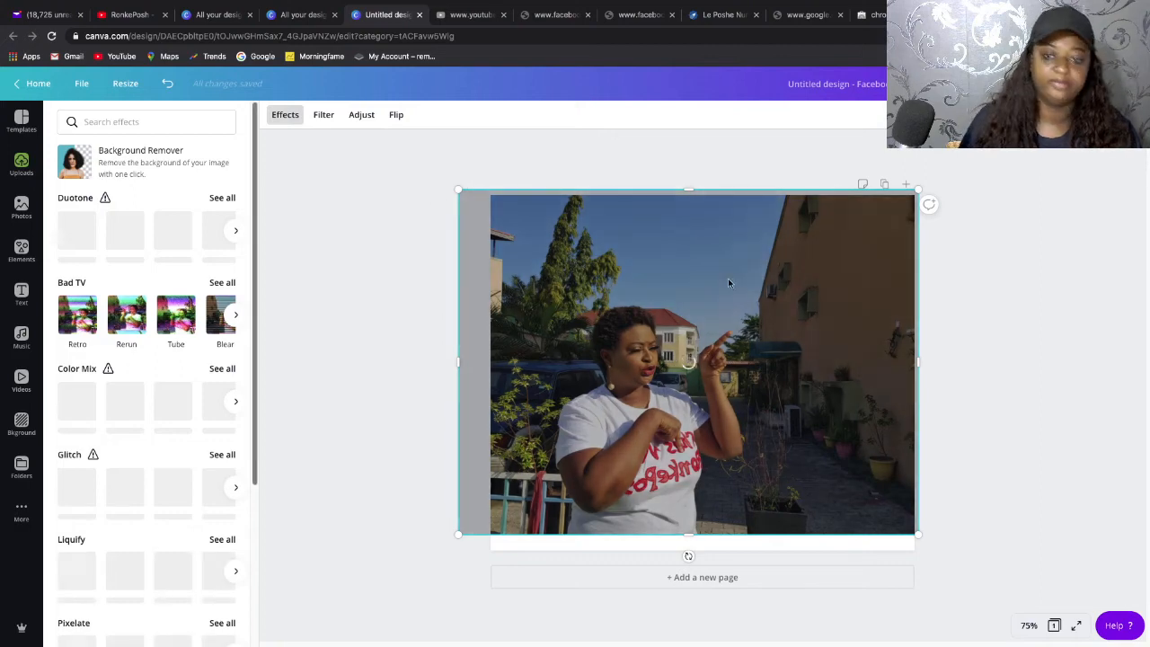
{"action": "left_click", "coordinate": [168, 88]}
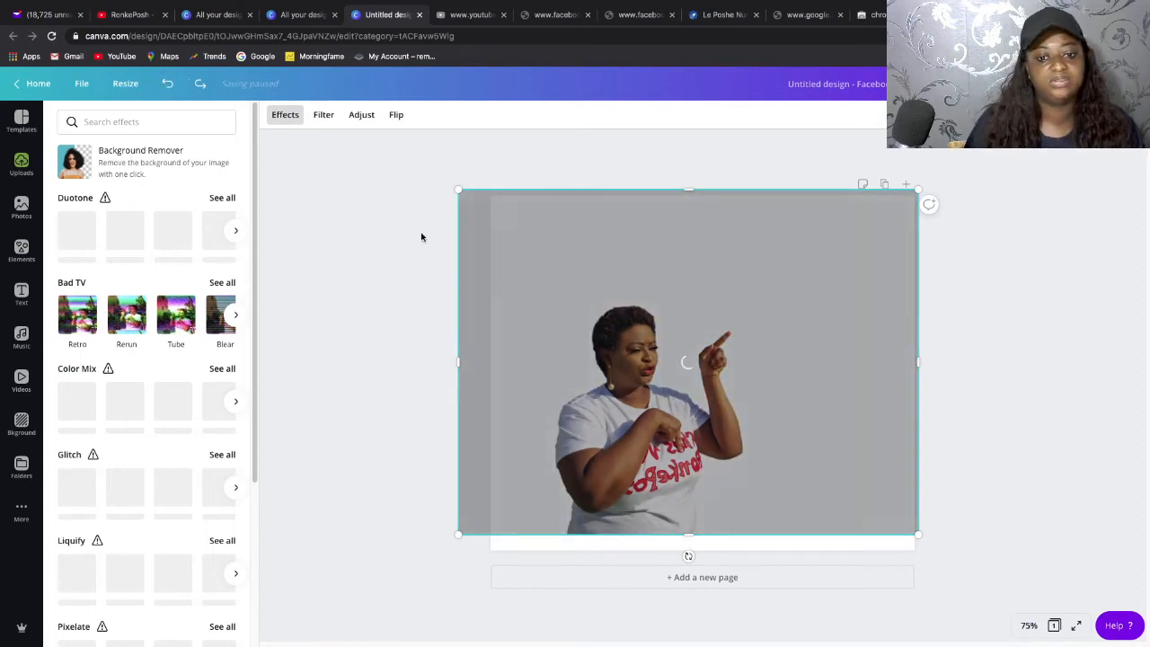
{"action": "left_click", "coordinate": [422, 237]}
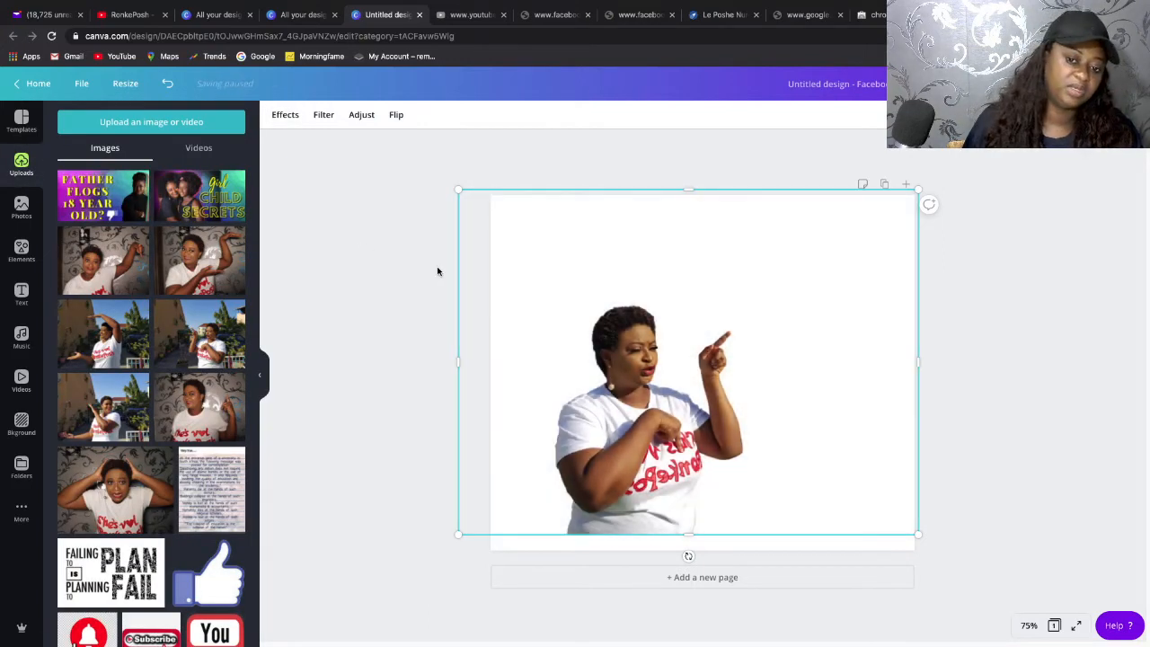
{"action": "left_click", "coordinate": [438, 271]}
Retry processing the background-removed photo and dismiss the connection notices.
{"action": "left_click", "coordinate": [690, 365]}
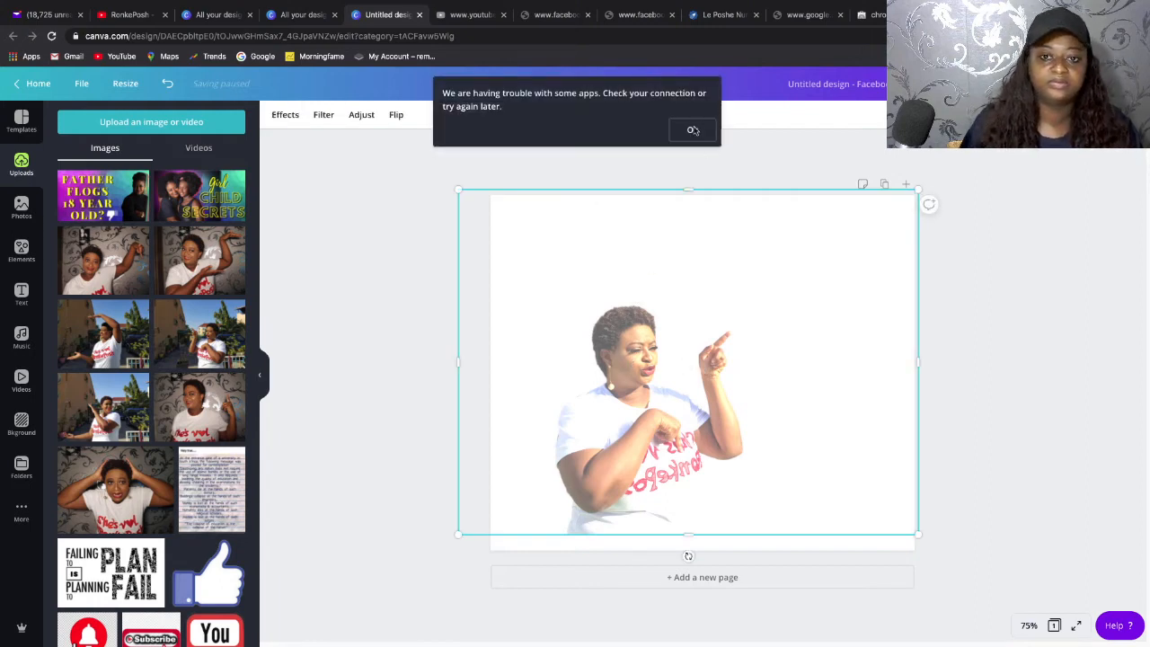
{"action": "left_click", "coordinate": [691, 130]}
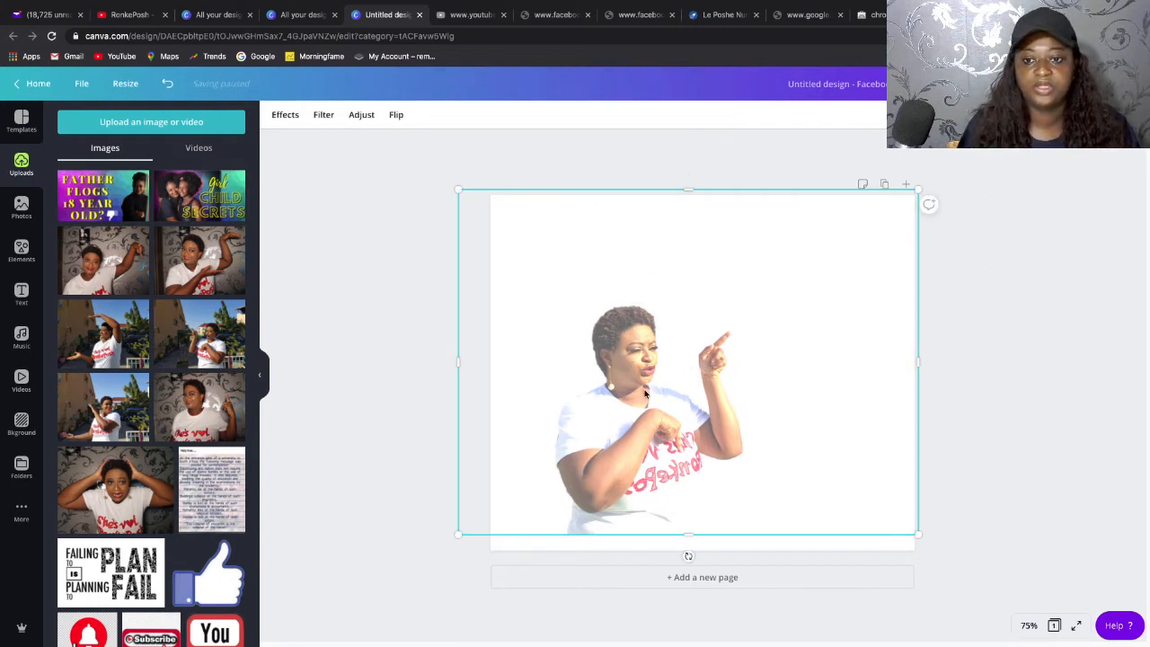
{"action": "right_click", "coordinate": [601, 294]}
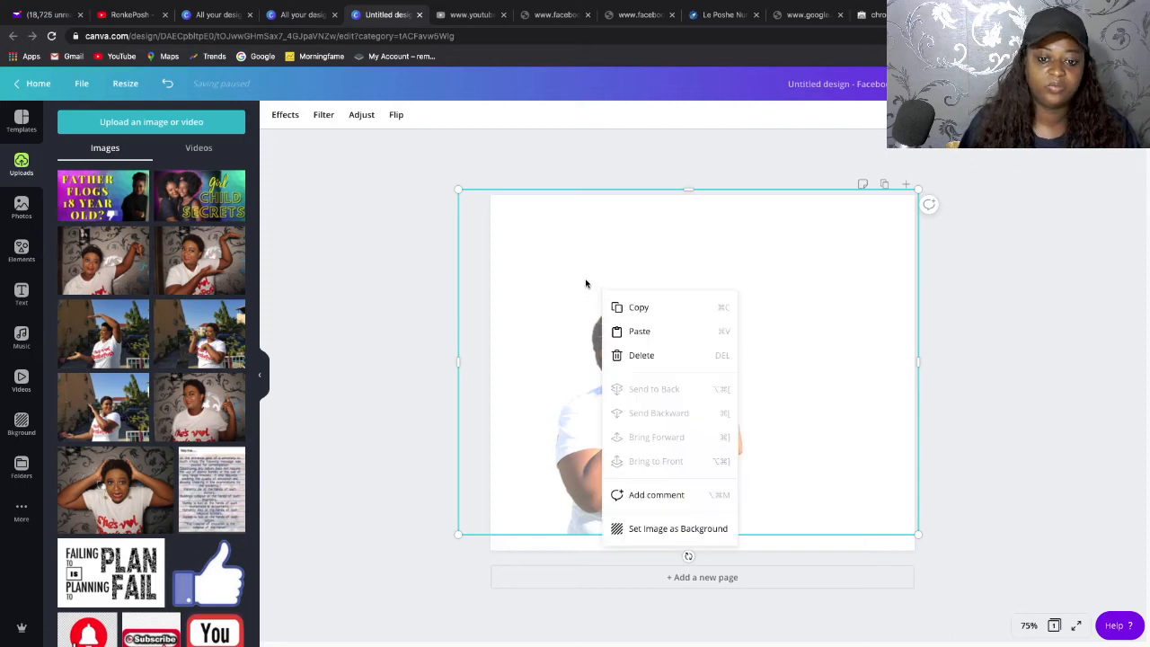
{"action": "left_click", "coordinate": [575, 241]}
{"action": "left_click", "coordinate": [1002, 268]}
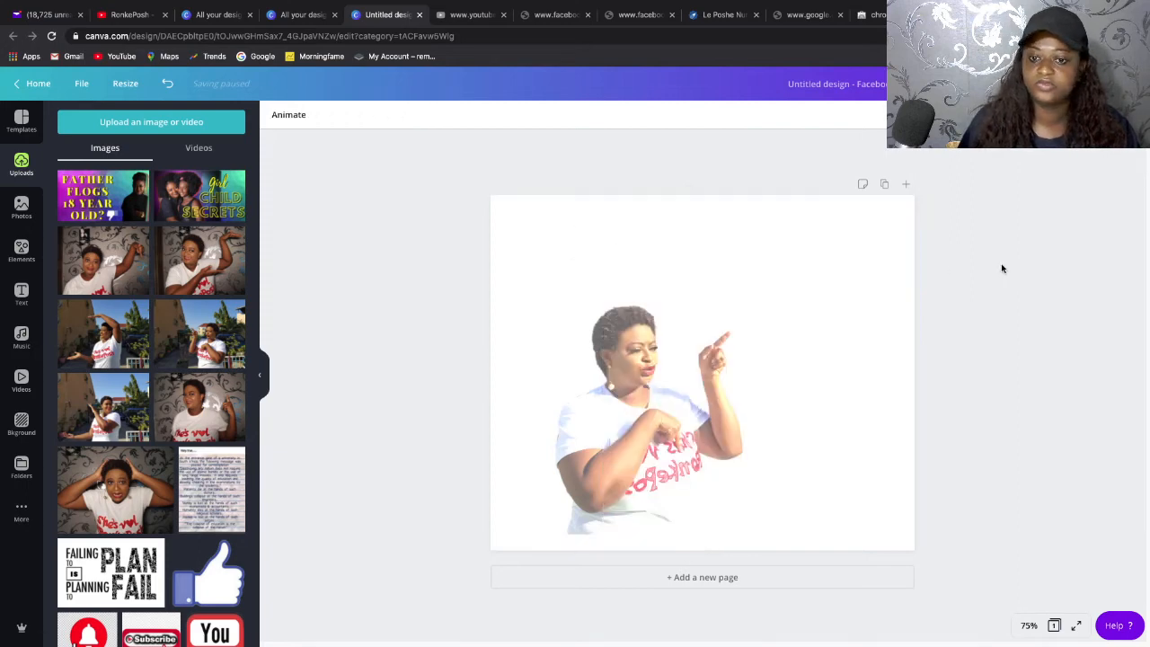
{"action": "left_click", "coordinate": [665, 318]}
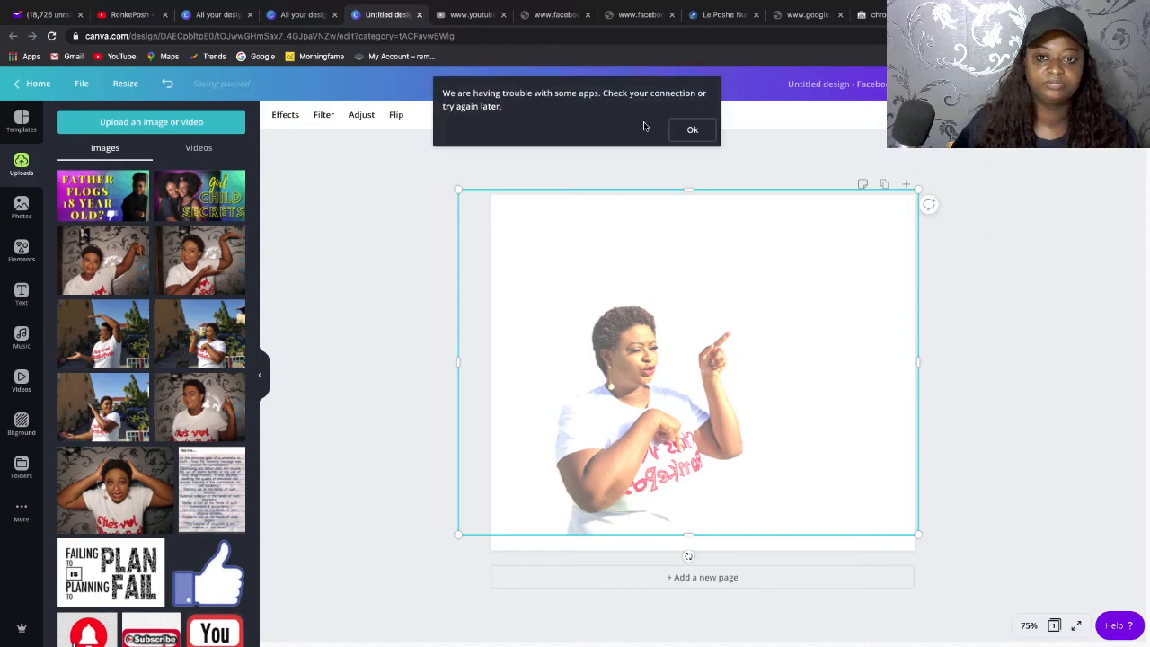
{"action": "left_click", "coordinate": [691, 129]}
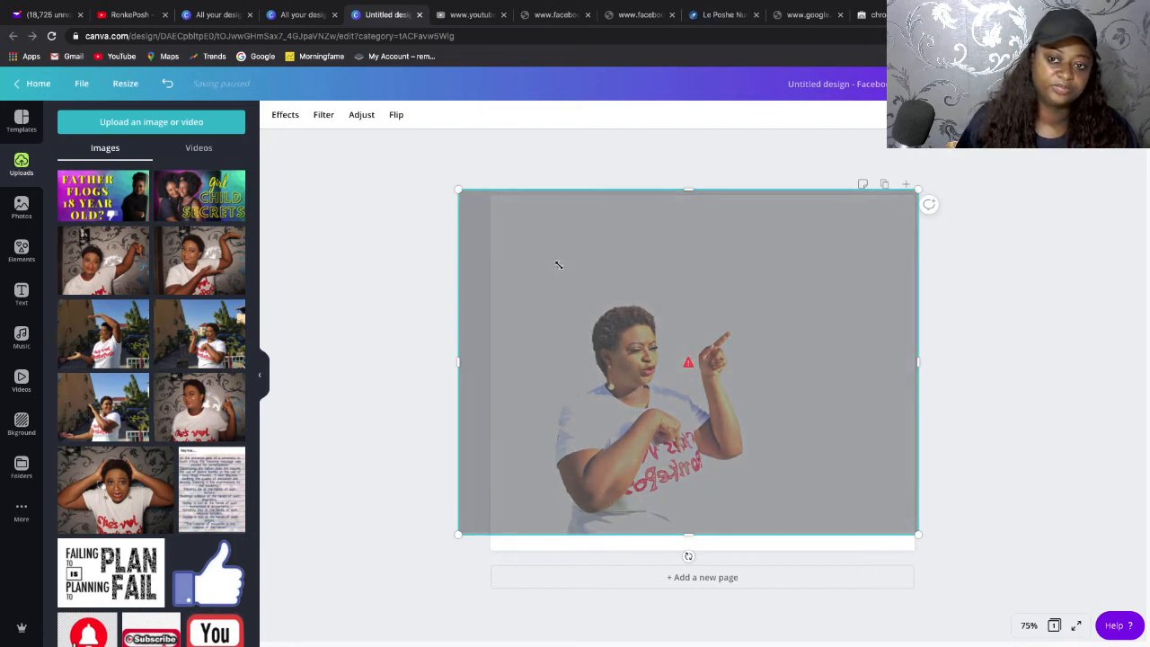
Shrink the background-removed photo from its upper corner toward the page's lower-right area.
{"action": "left_click_drag", "start_coordinate": [458, 190], "coordinate": [593, 290]}
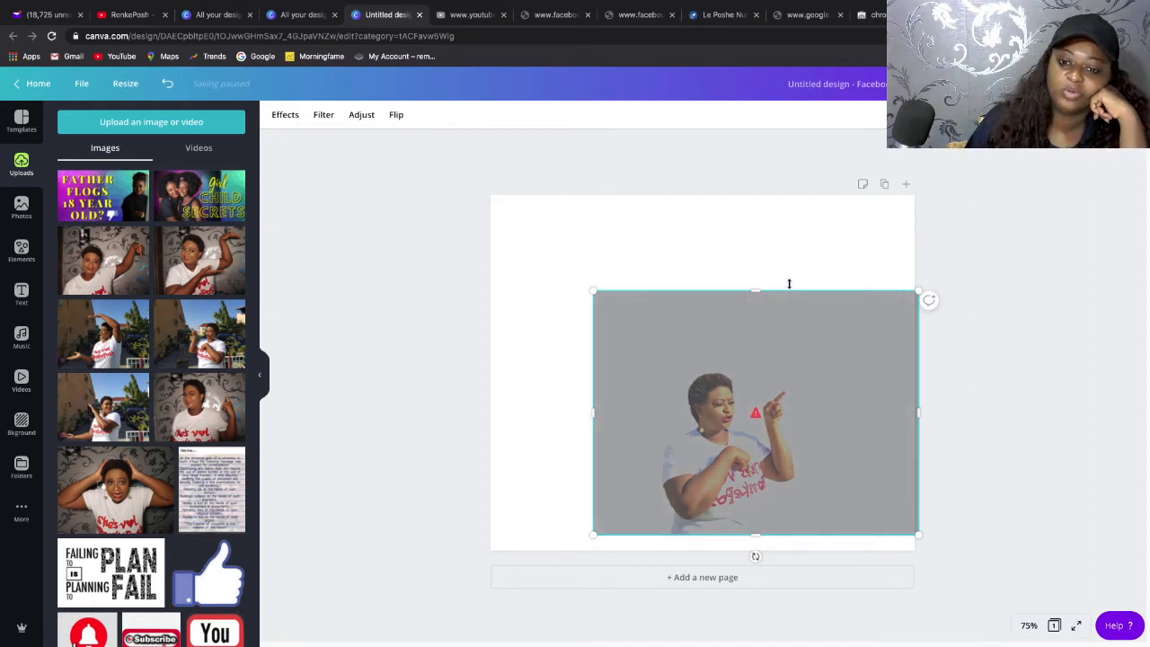
{"action": "left_click", "coordinate": [879, 281]}
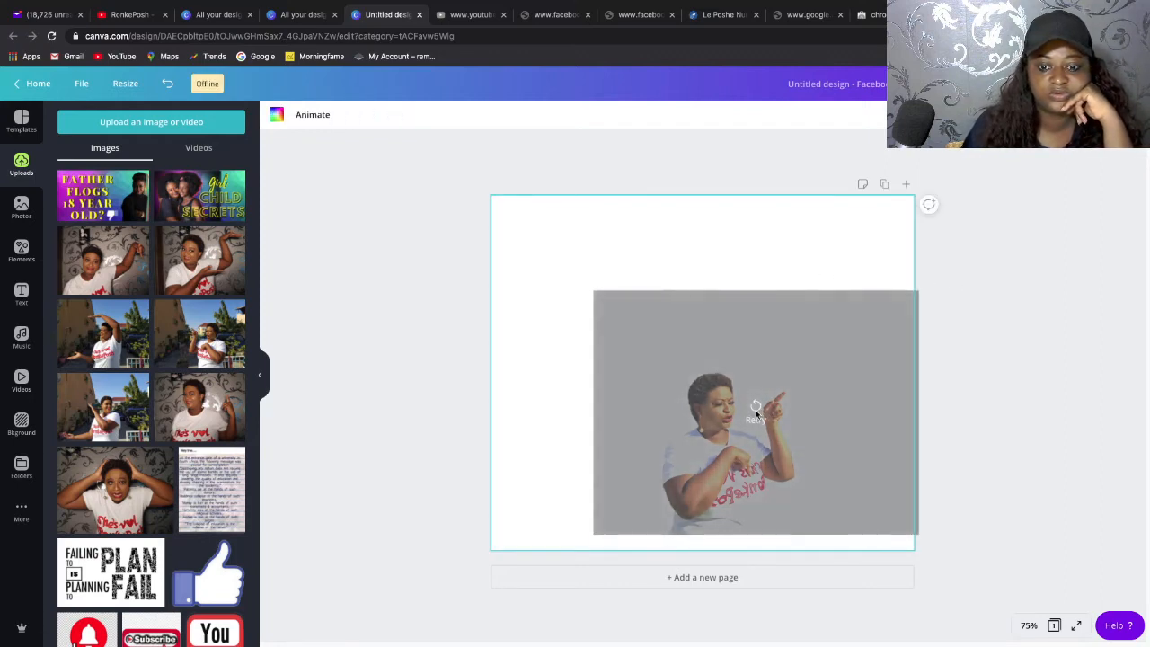
Retry the photo's background-removal processing and undo the last resize.
{"action": "left_click", "coordinate": [755, 414]}
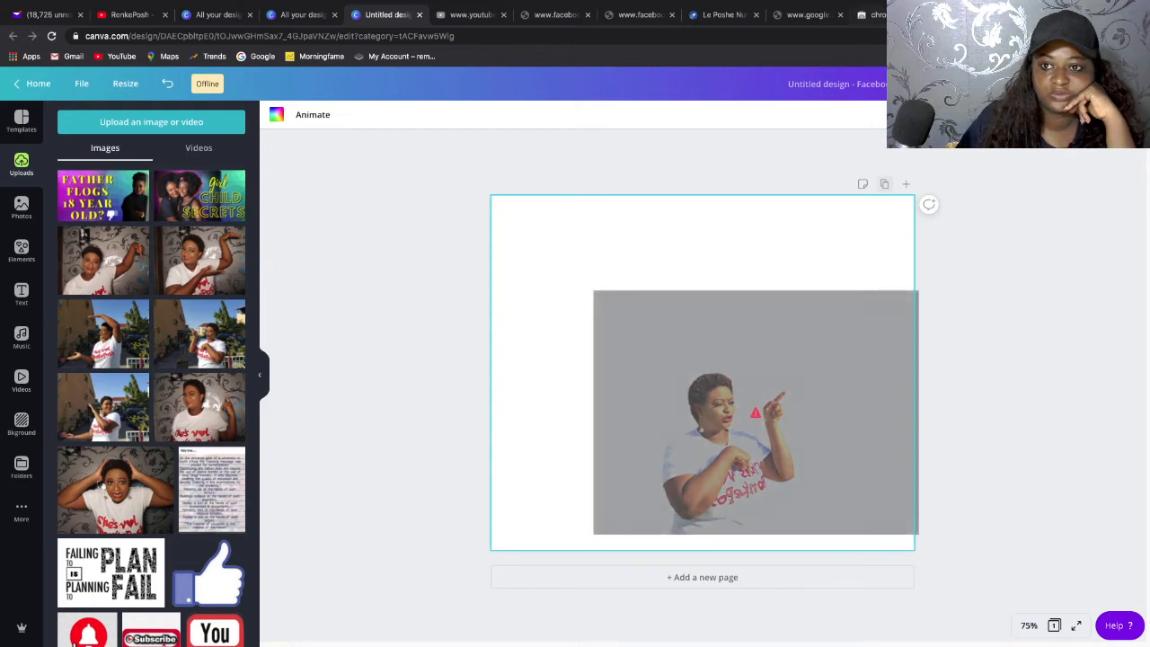
{"action": "mouse_move", "coordinate": [1006, 2]}
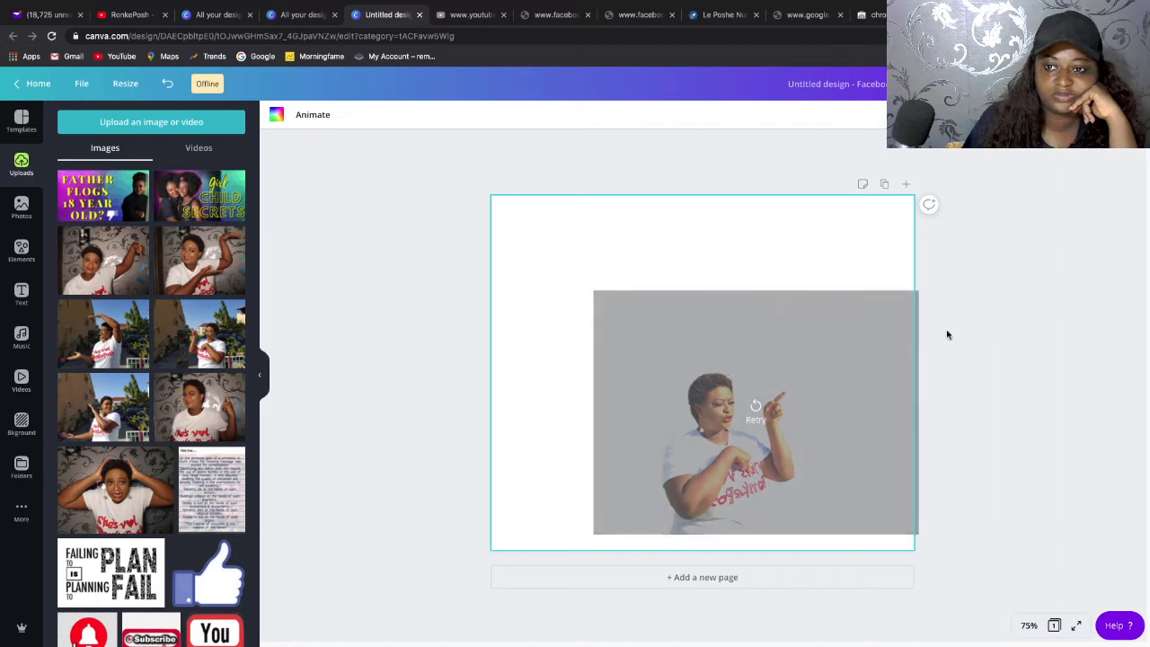
{"action": "left_click", "coordinate": [950, 330]}
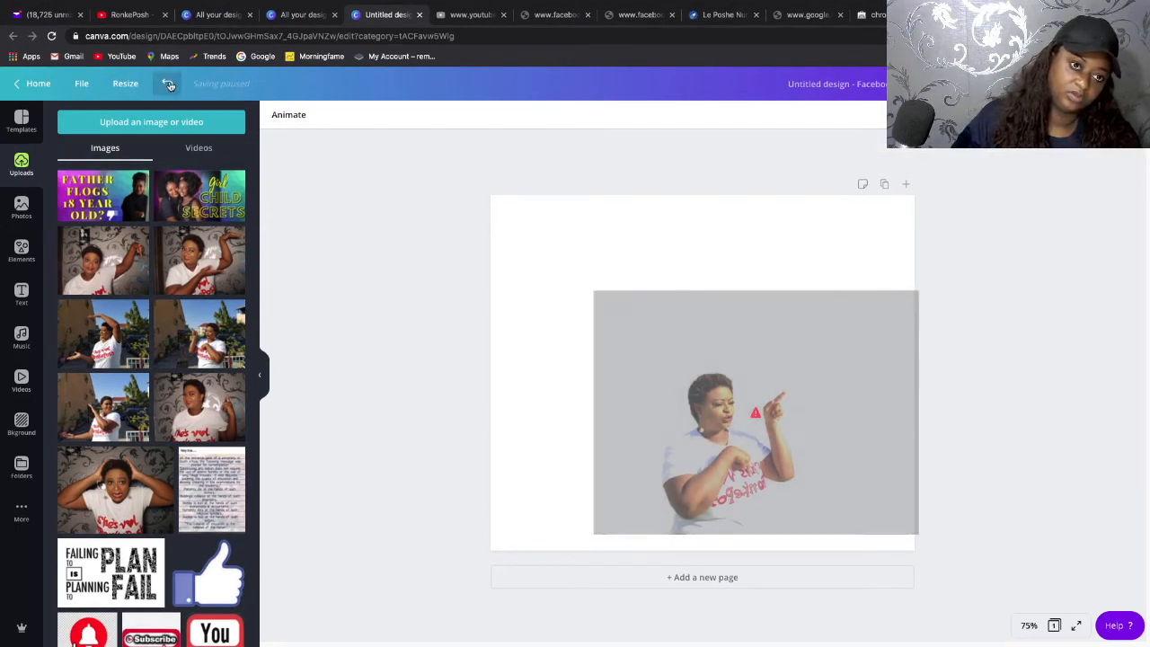
{"action": "left_click", "coordinate": [167, 83]}
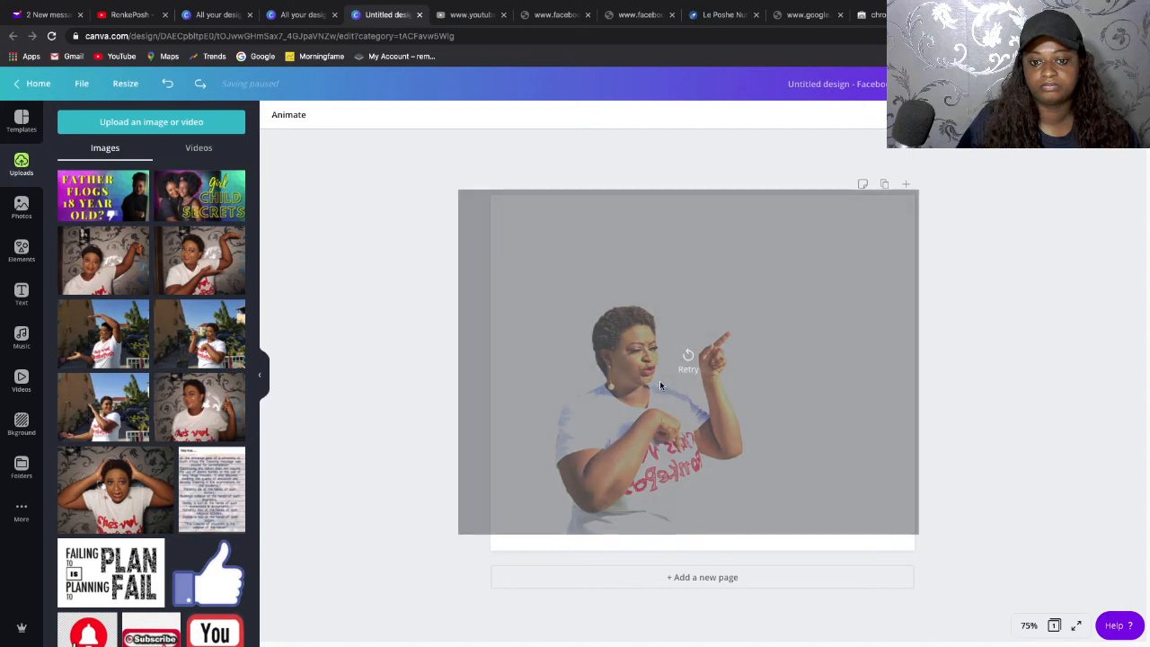
Retry the background-removed photo's processing and dismiss the connection notice.
{"action": "left_click", "coordinate": [687, 357]}
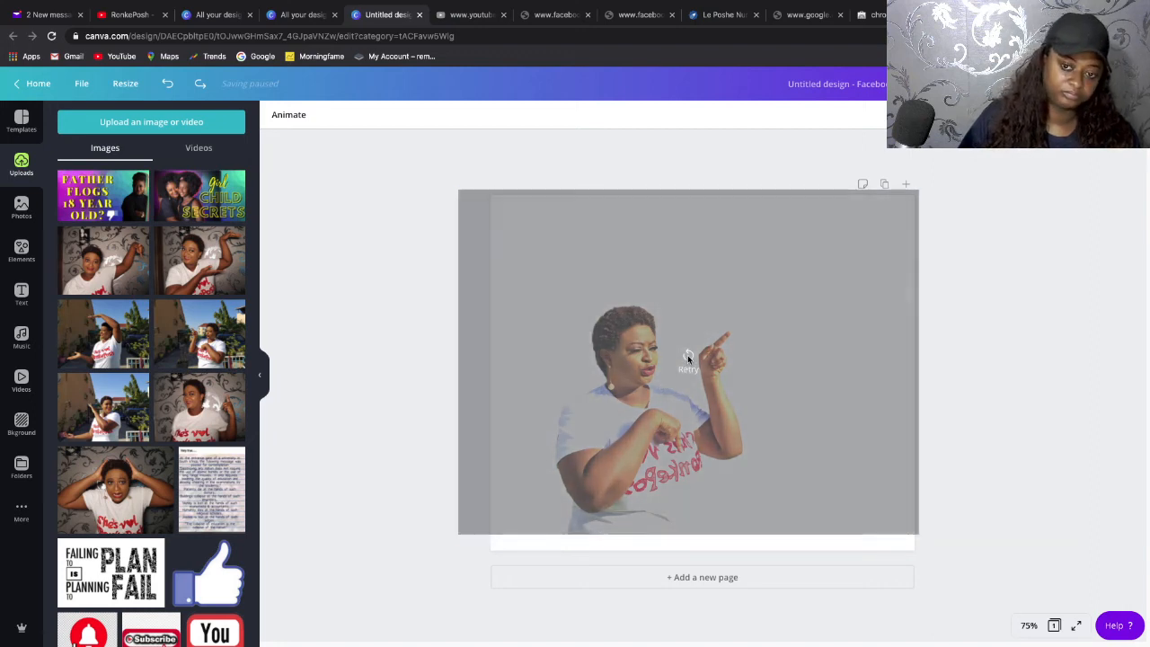
{"action": "left_click", "coordinate": [685, 360]}
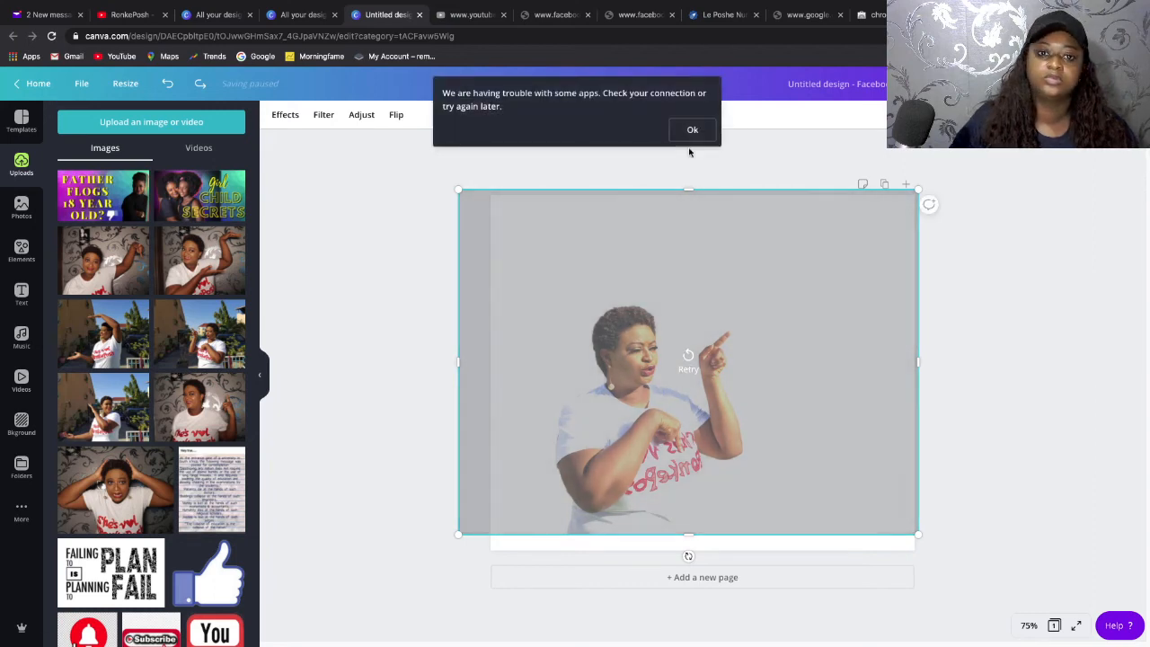
{"action": "left_click", "coordinate": [691, 130]}
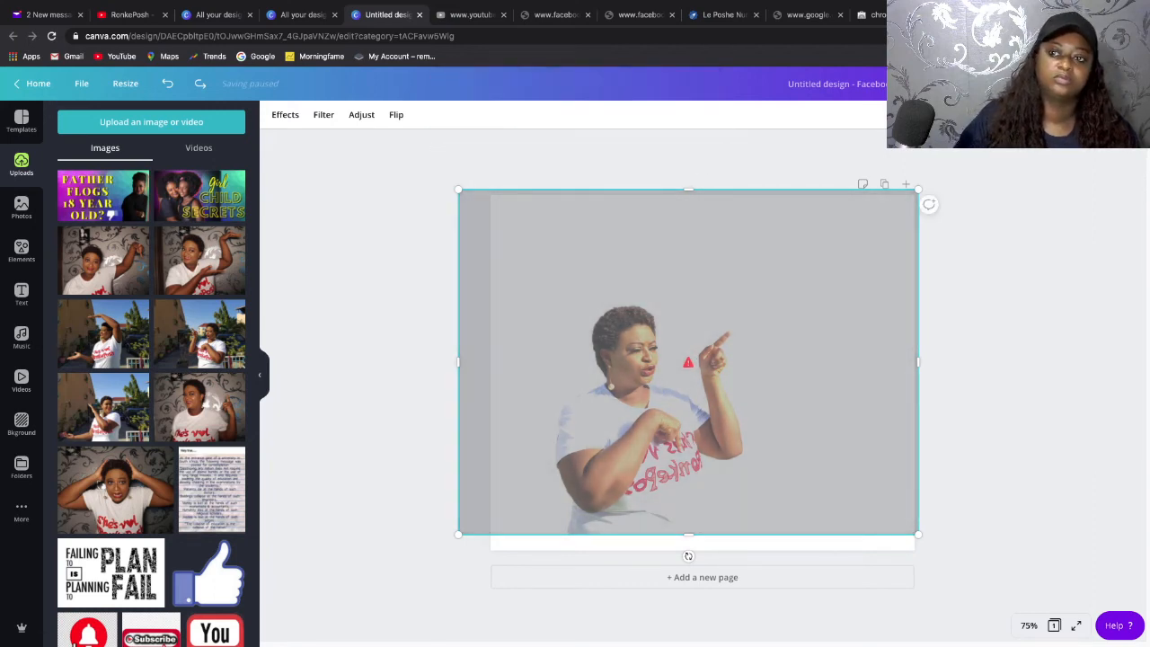
{"action": "mouse_move", "coordinate": [1015, 2]}
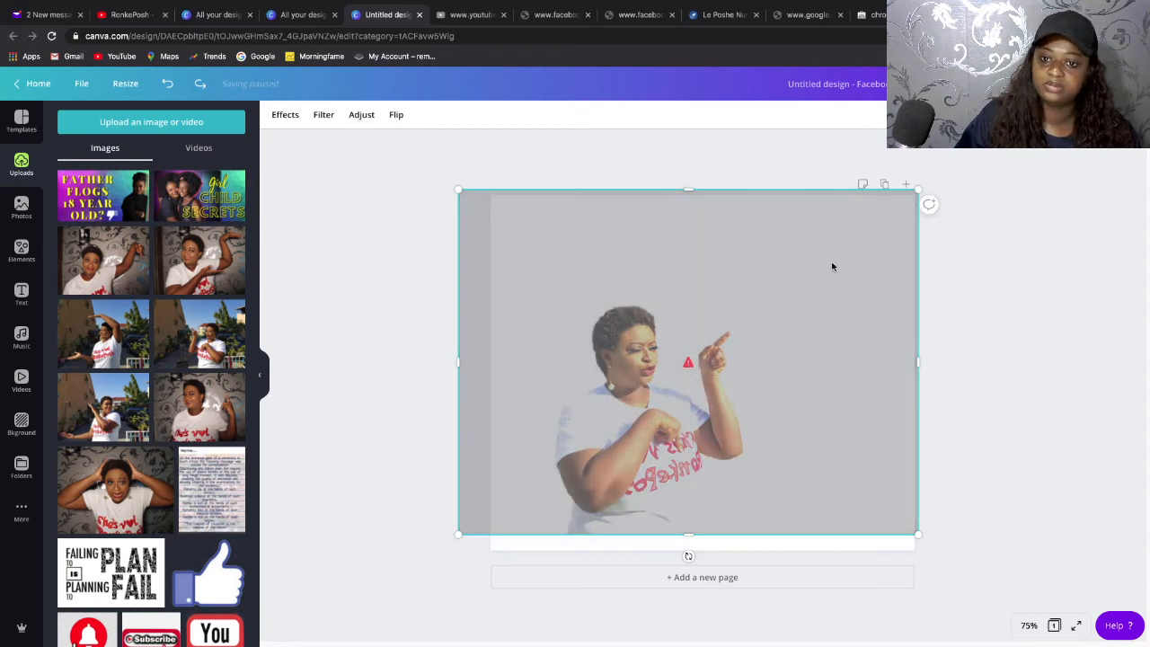
Shrink the background-removed photo toward the page's lower-left corner, retry its processing and dismiss the notice.
{"action": "left_click_drag", "start_coordinate": [470, 320], "coordinate": [428, 310]}
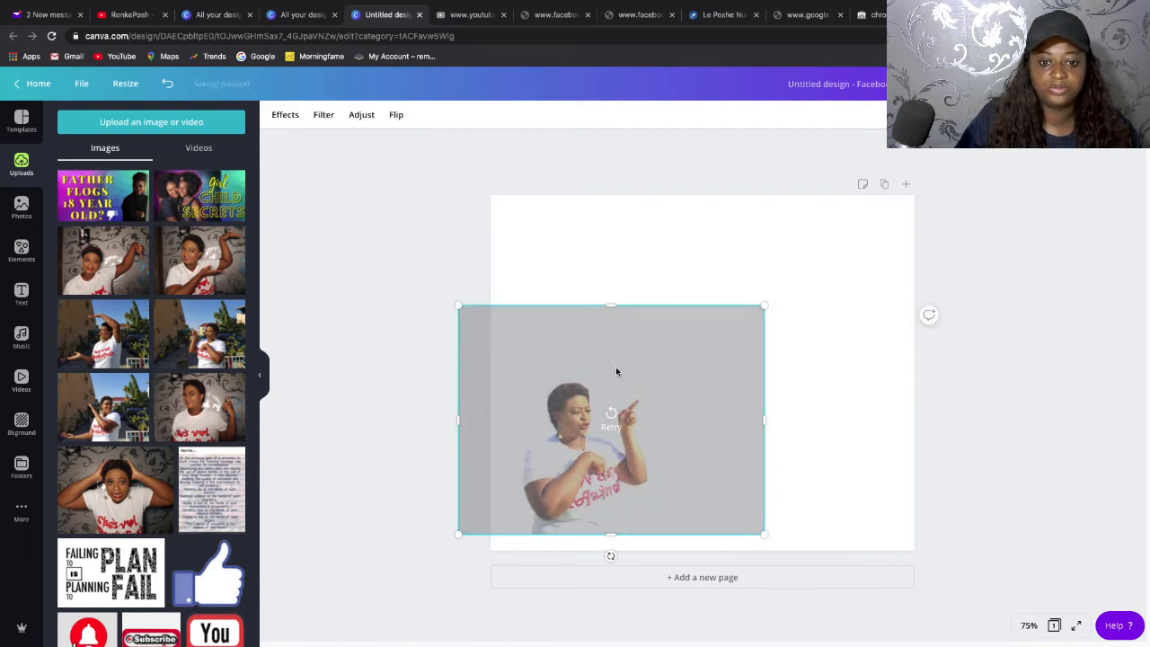
{"action": "right_click", "coordinate": [615, 366]}
{"action": "left_click", "coordinate": [642, 299]}
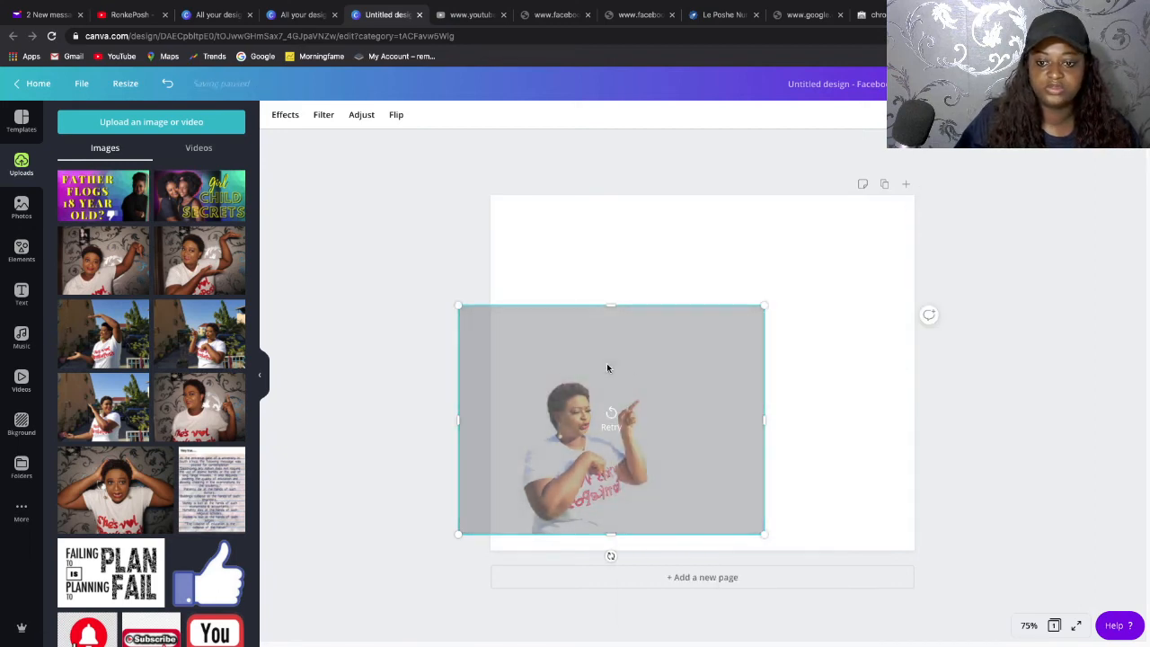
{"action": "left_click", "coordinate": [792, 356]}
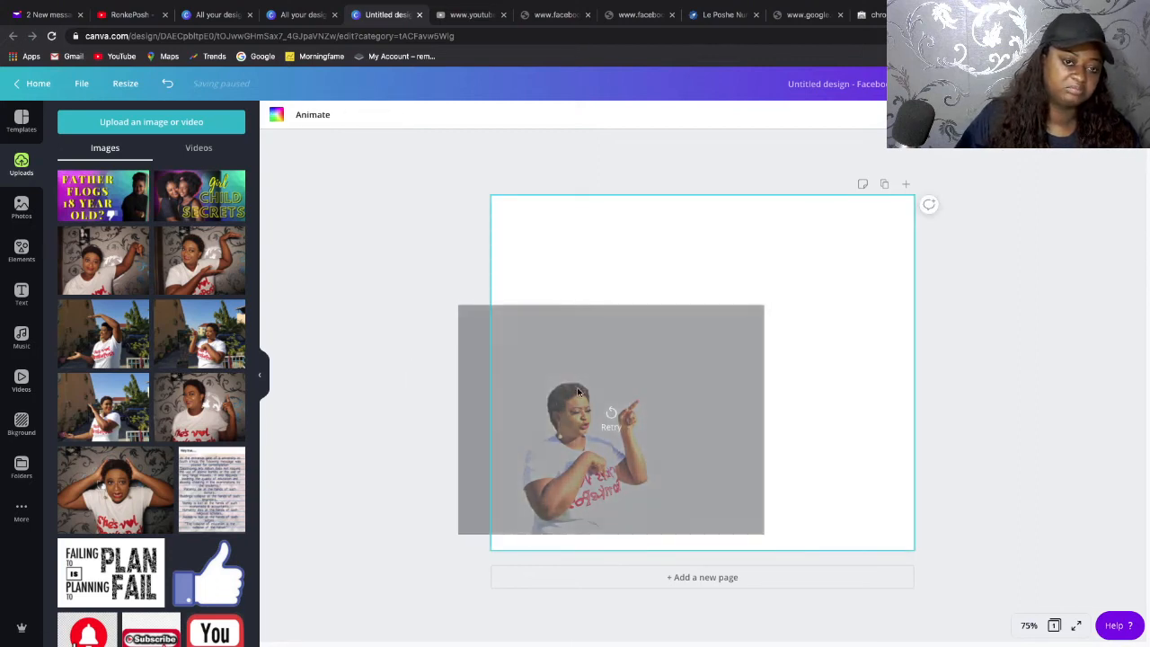
{"action": "left_click", "coordinate": [656, 404]}
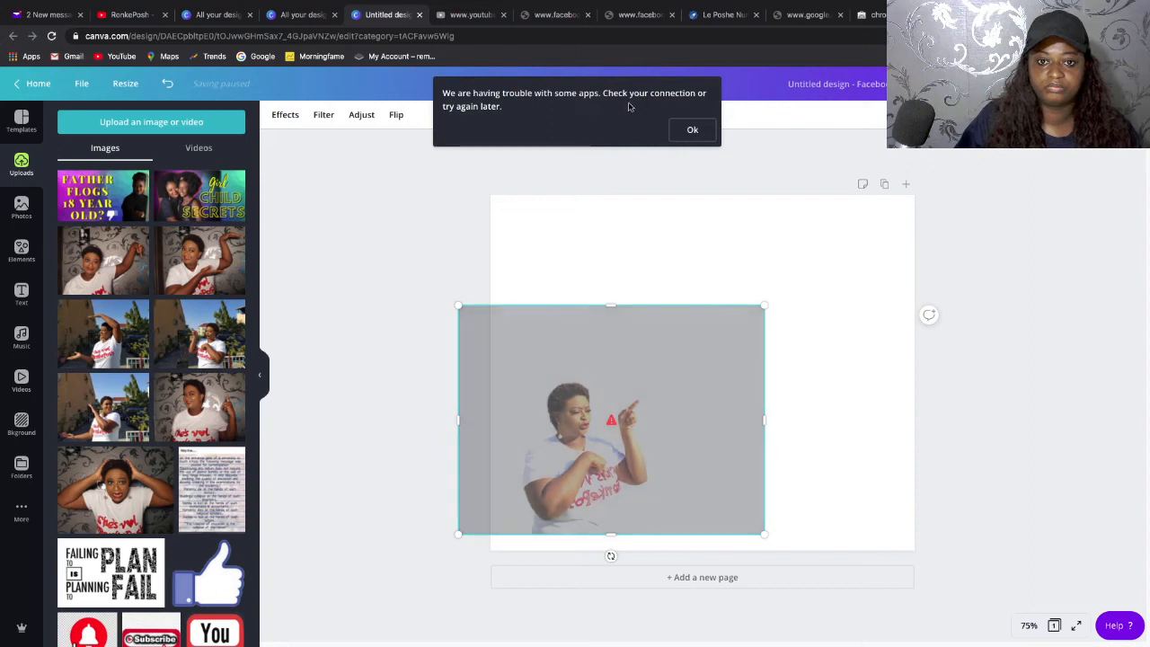
{"action": "left_click", "coordinate": [692, 131]}
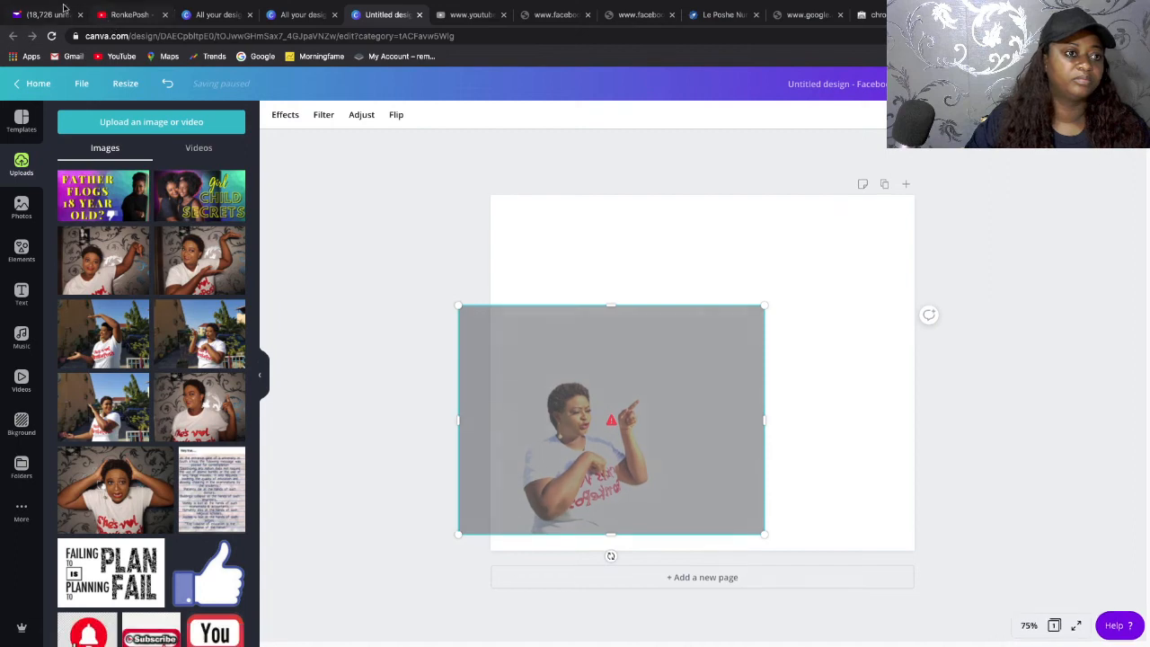
Check the Yahoo Mail inbox and the two All your designs pages, and return to the open Facebook post design.
{"action": "left_click", "coordinate": [59, 11]}
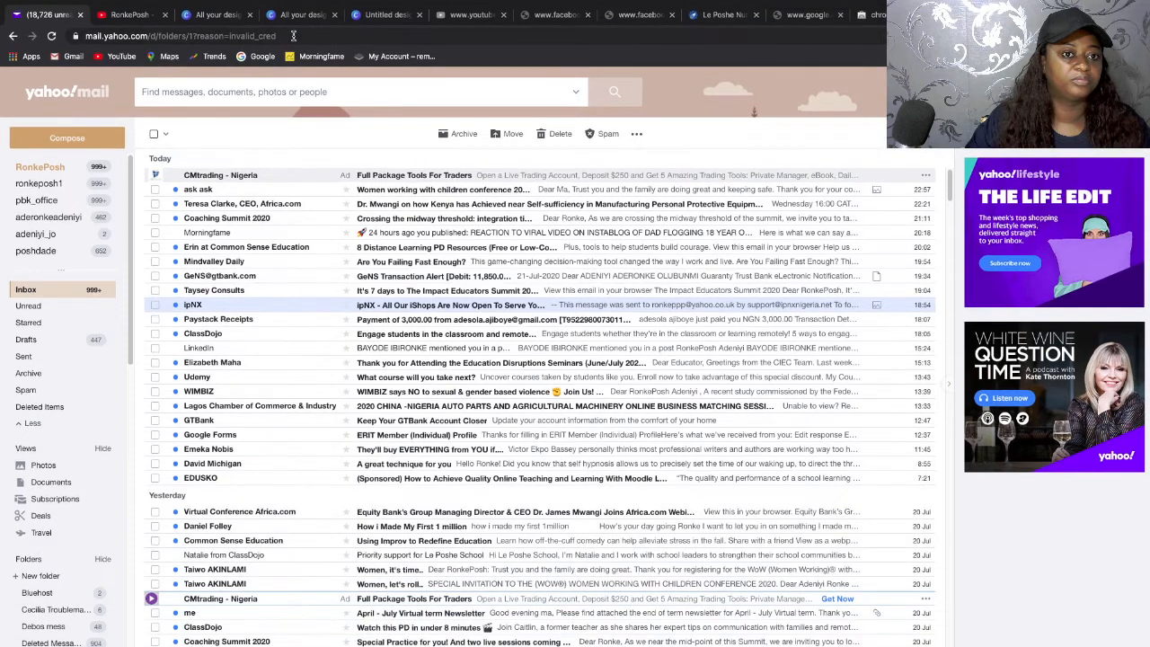
{"action": "left_click", "coordinate": [290, 15]}
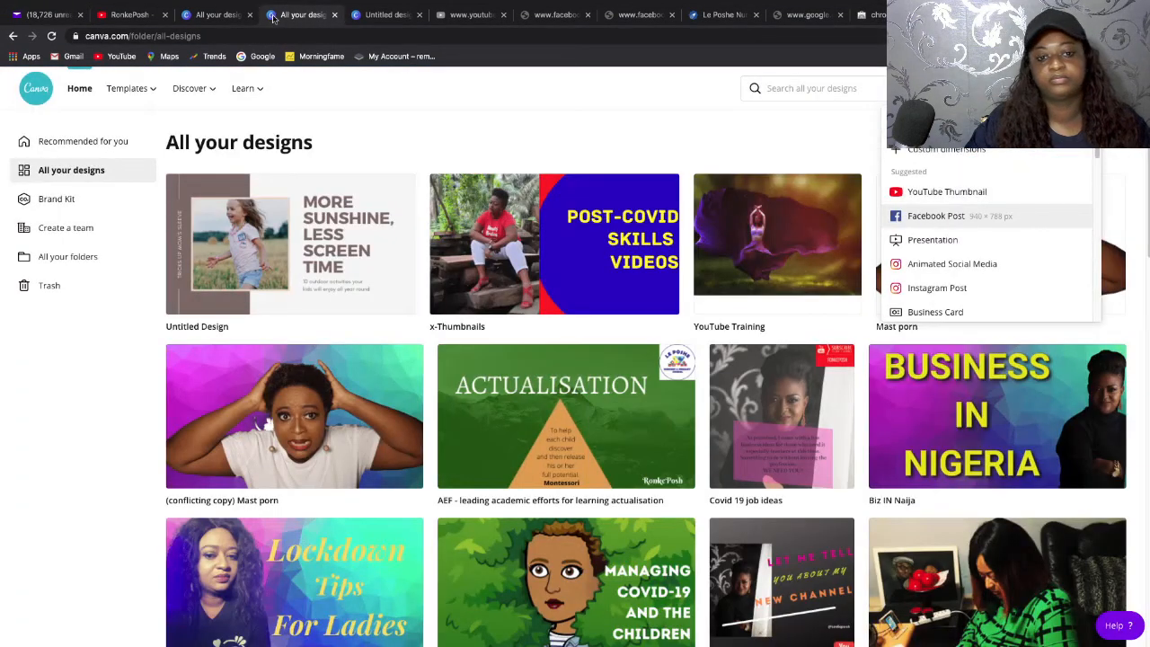
{"action": "left_click", "coordinate": [221, 16]}
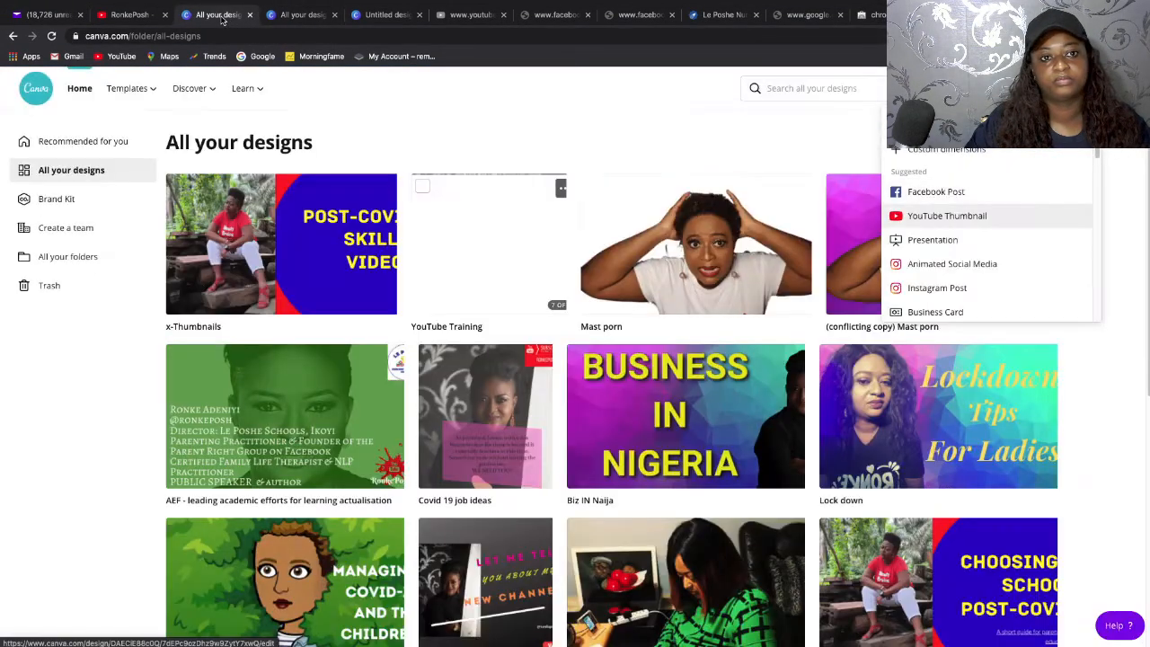
{"action": "left_click", "coordinate": [371, 16]}
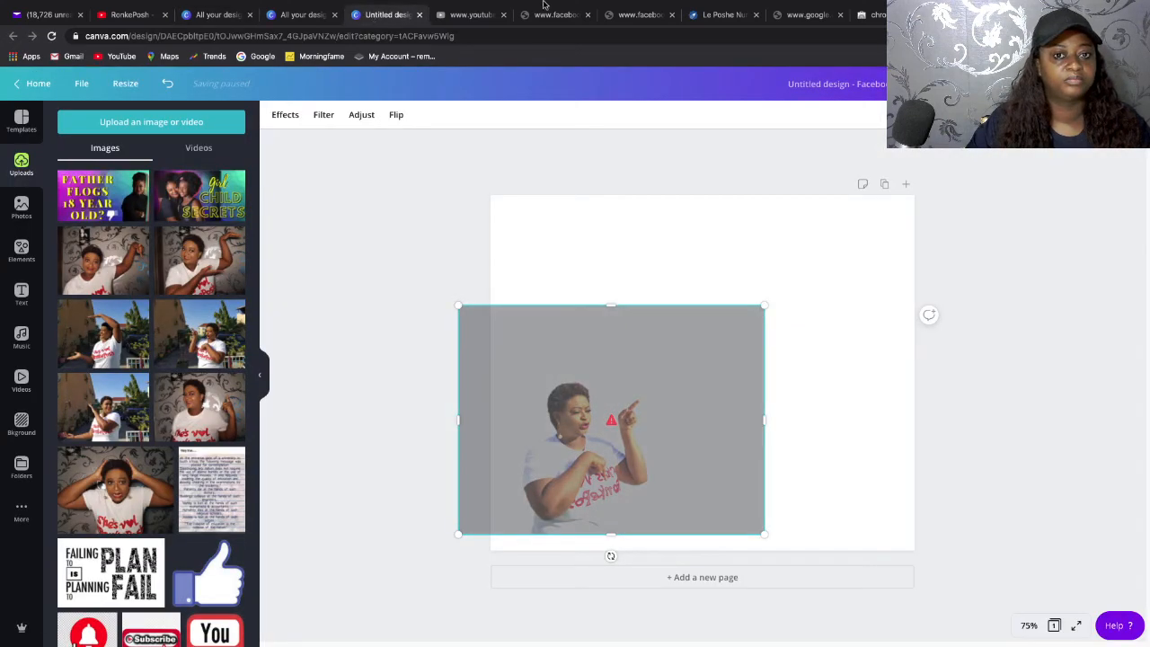
Leave full-screen view, check the OBS recording window and switch back to the design in Chrome.
{"action": "mouse_move", "coordinate": [544, 4]}
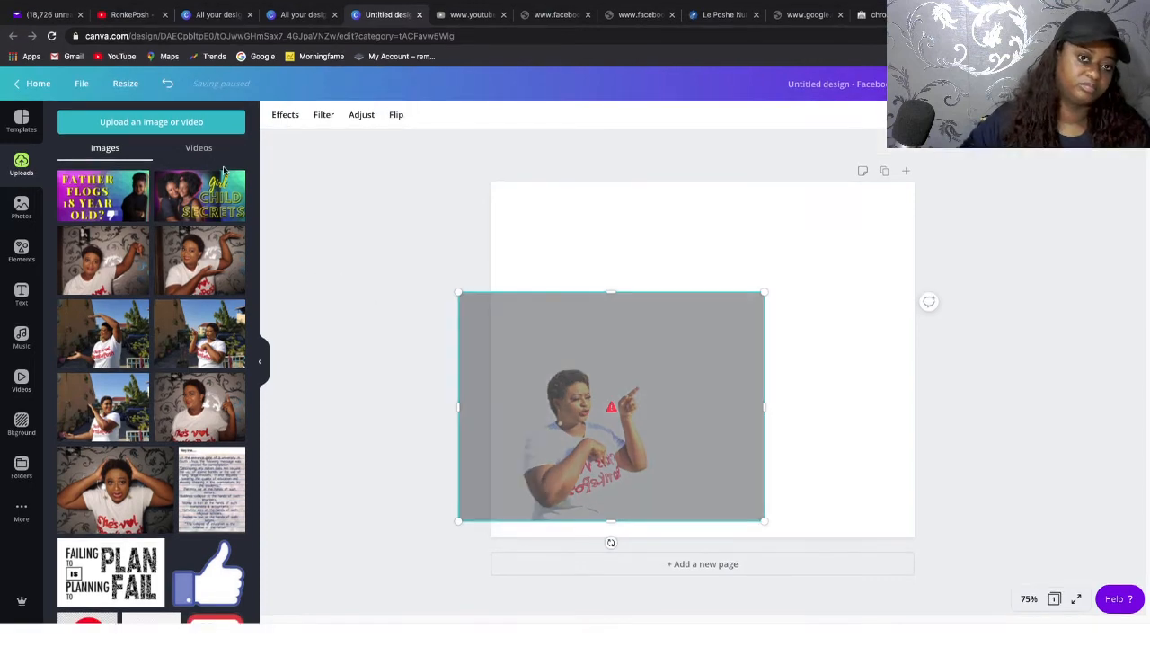
{"action": "key", "text": "Escape"}
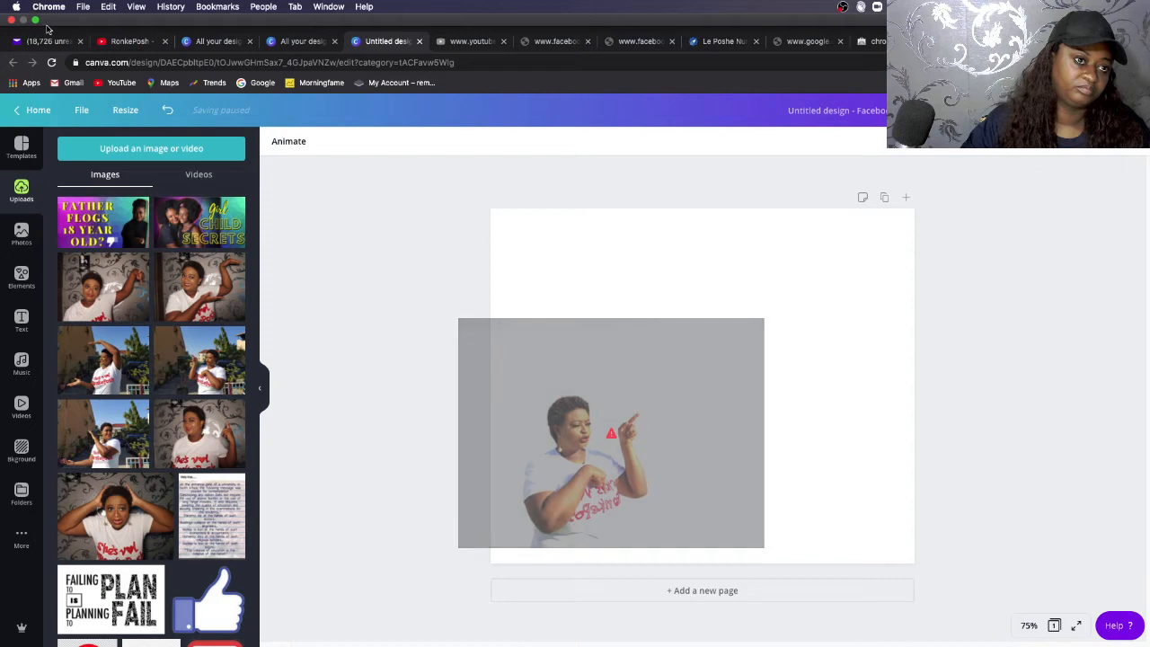
{"action": "left_click", "coordinate": [36, 21]}
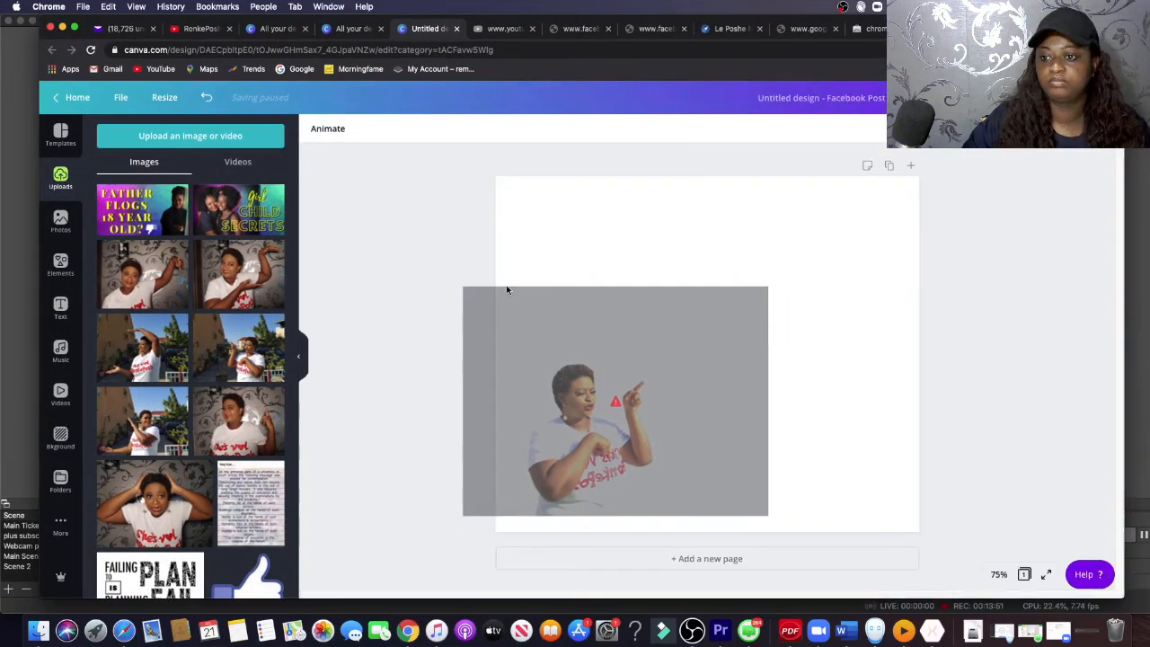
{"action": "left_click", "coordinate": [10, 302]}
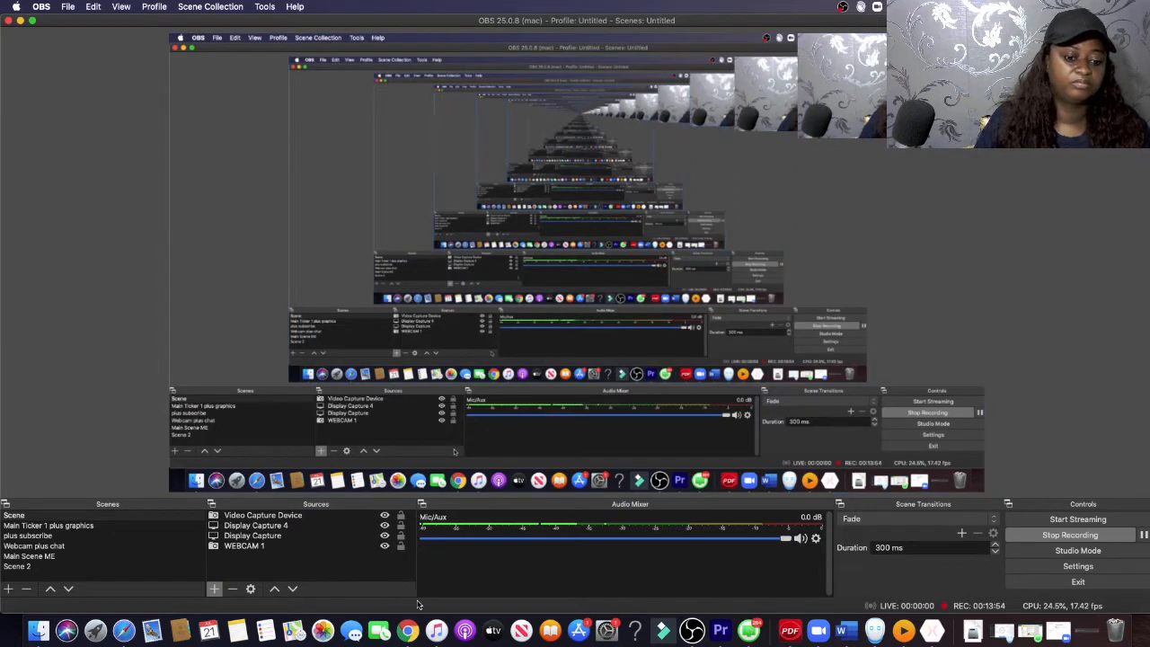
{"action": "left_click", "coordinate": [413, 631]}
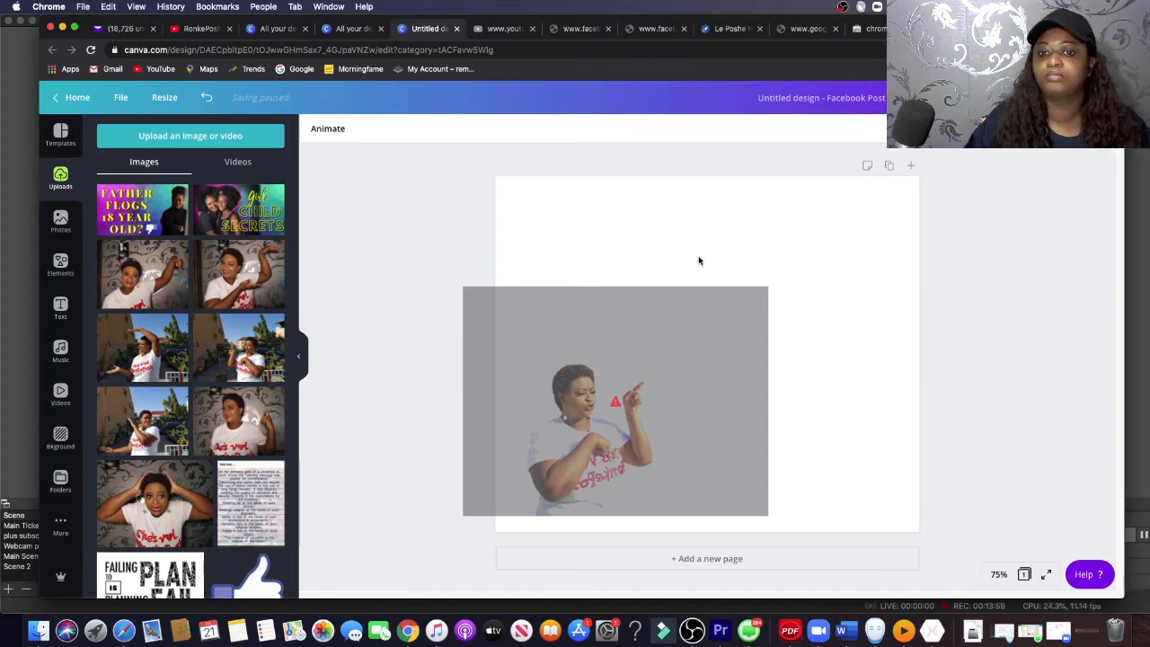
Reload the design page, discarding the unsaved changes, and return the browser to full-screen view.
{"action": "left_click", "coordinate": [474, 339]}
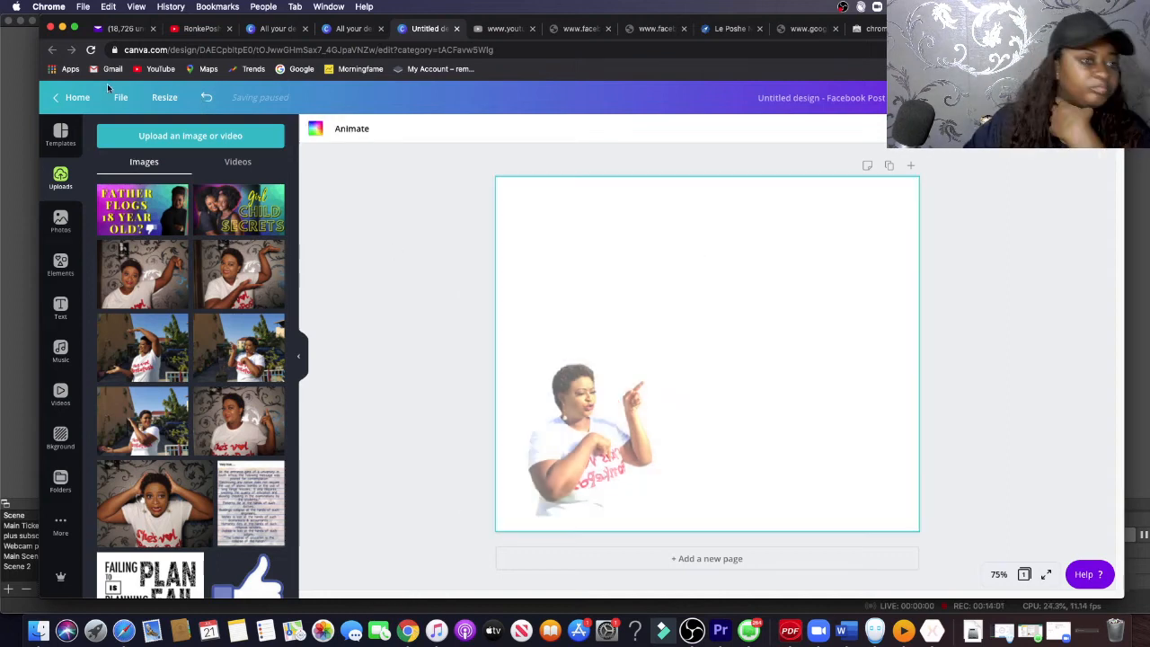
{"action": "left_click", "coordinate": [93, 50]}
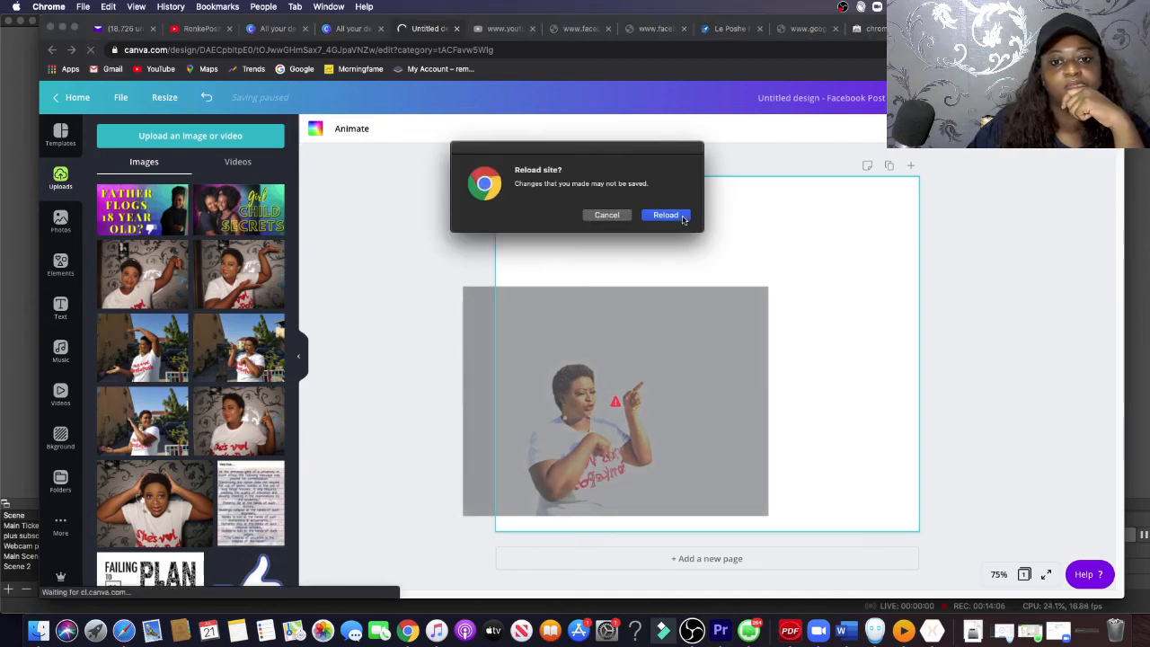
{"action": "left_click", "coordinate": [666, 215]}
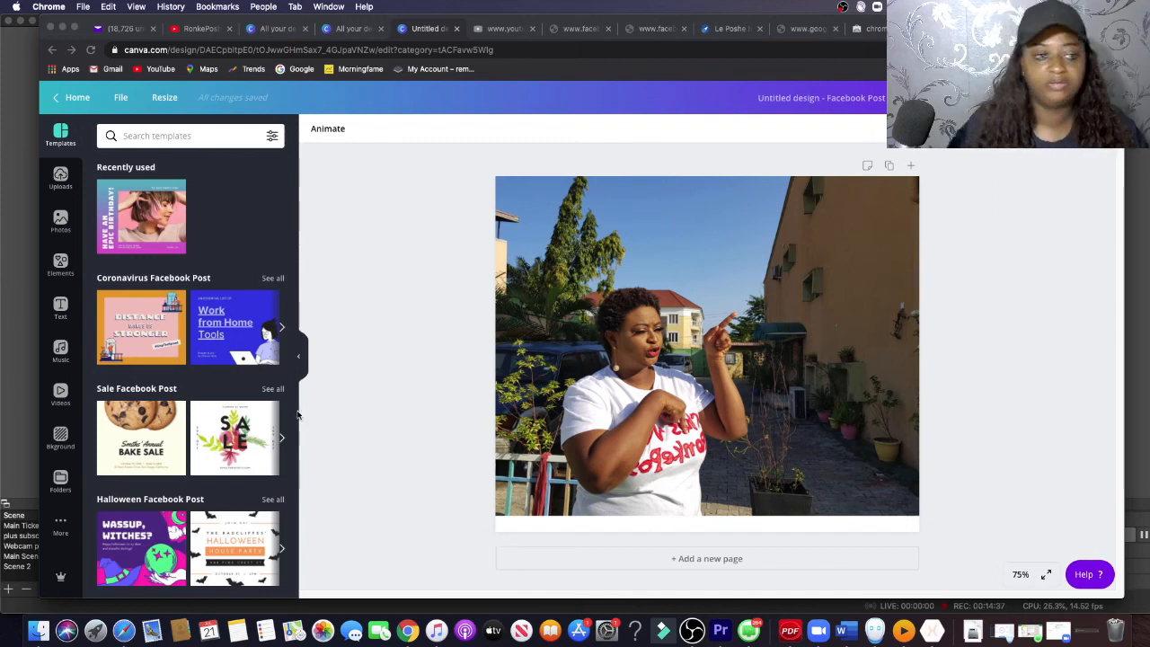
{"action": "left_click", "coordinate": [75, 28]}
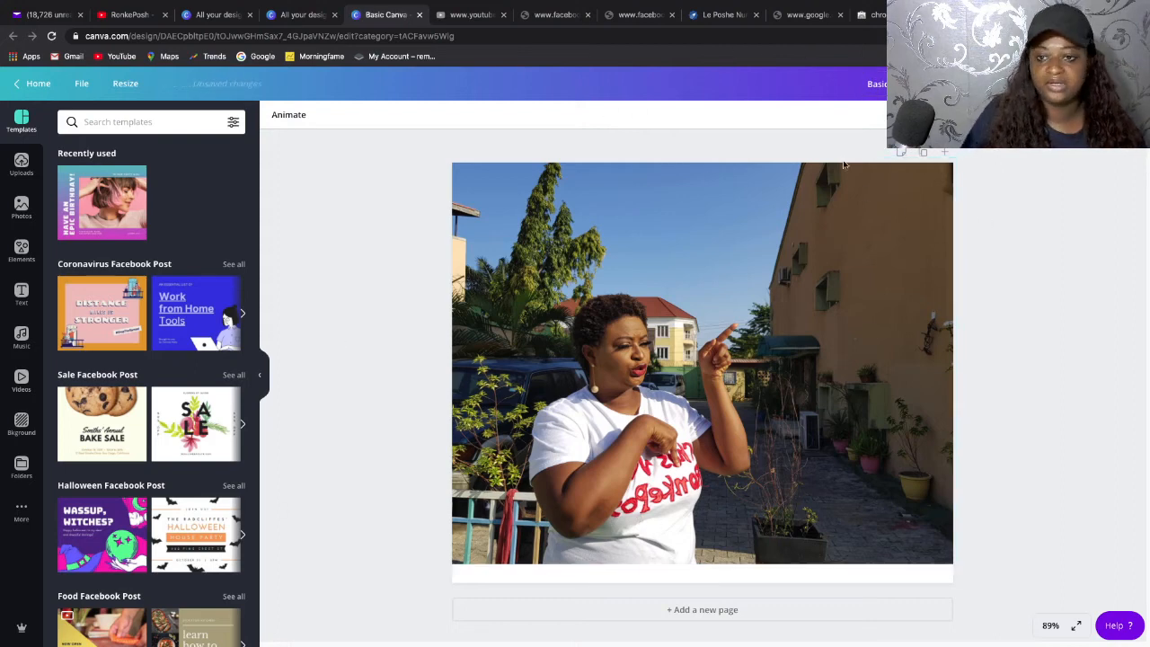
Add and save the note "This was done during the covi9 pandemic as a new skill" on the outdoor photo's page.
{"action": "left_click", "coordinate": [901, 151]}
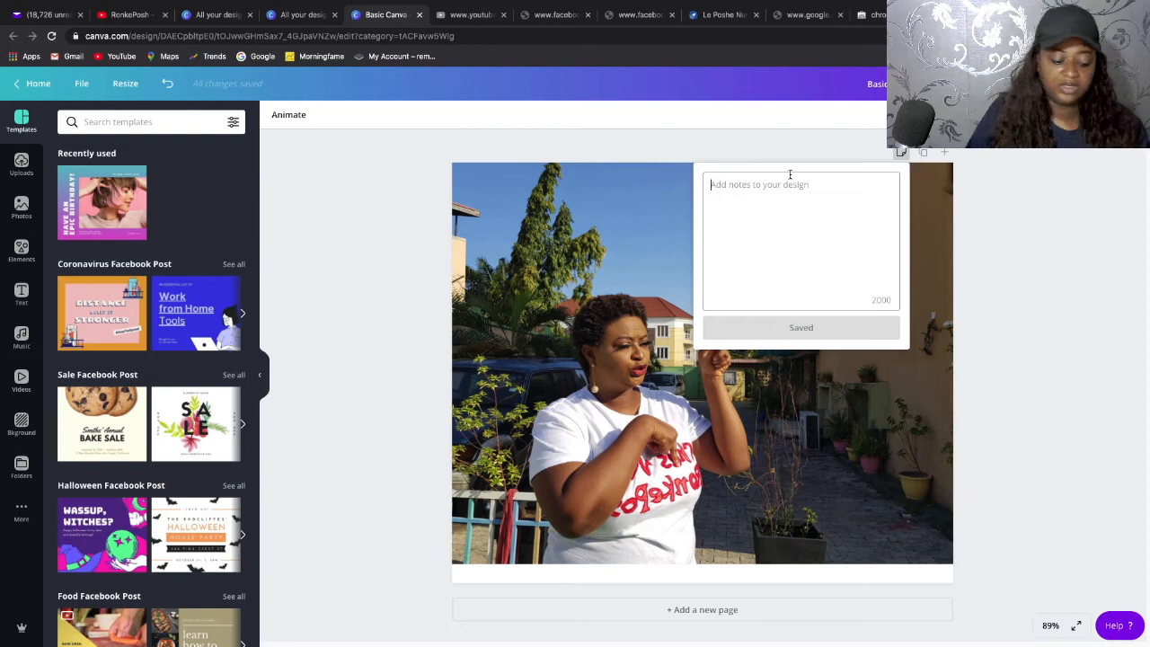
{"action": "type", "text": "Thi"}
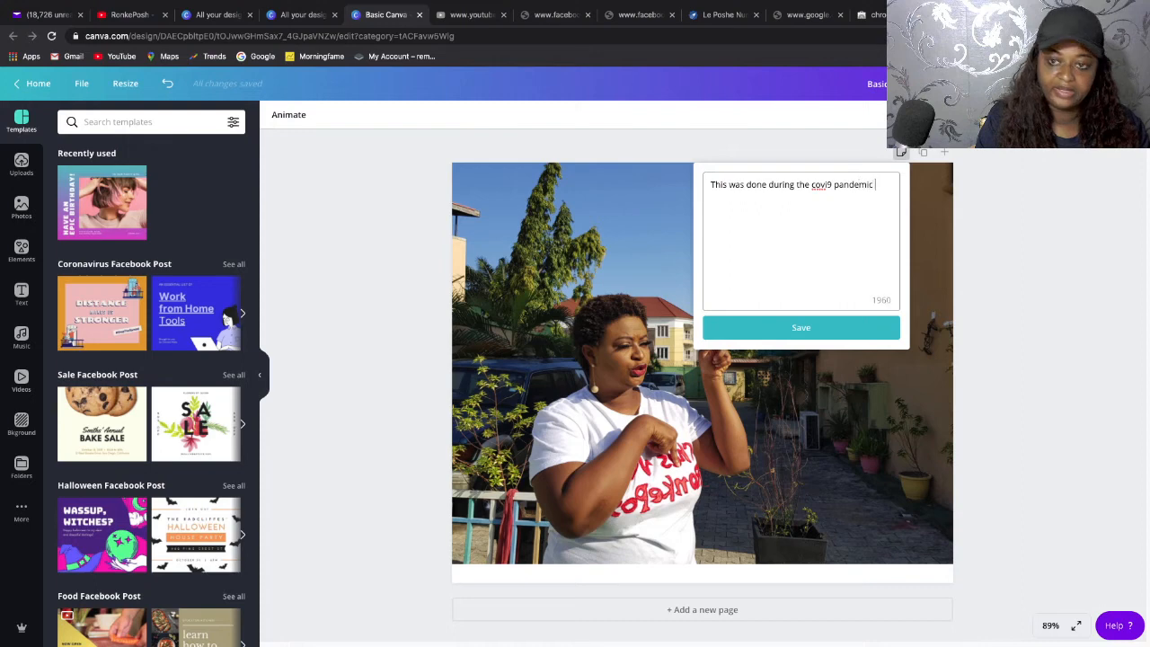
{"action": "type", "text": "as a new skill"}
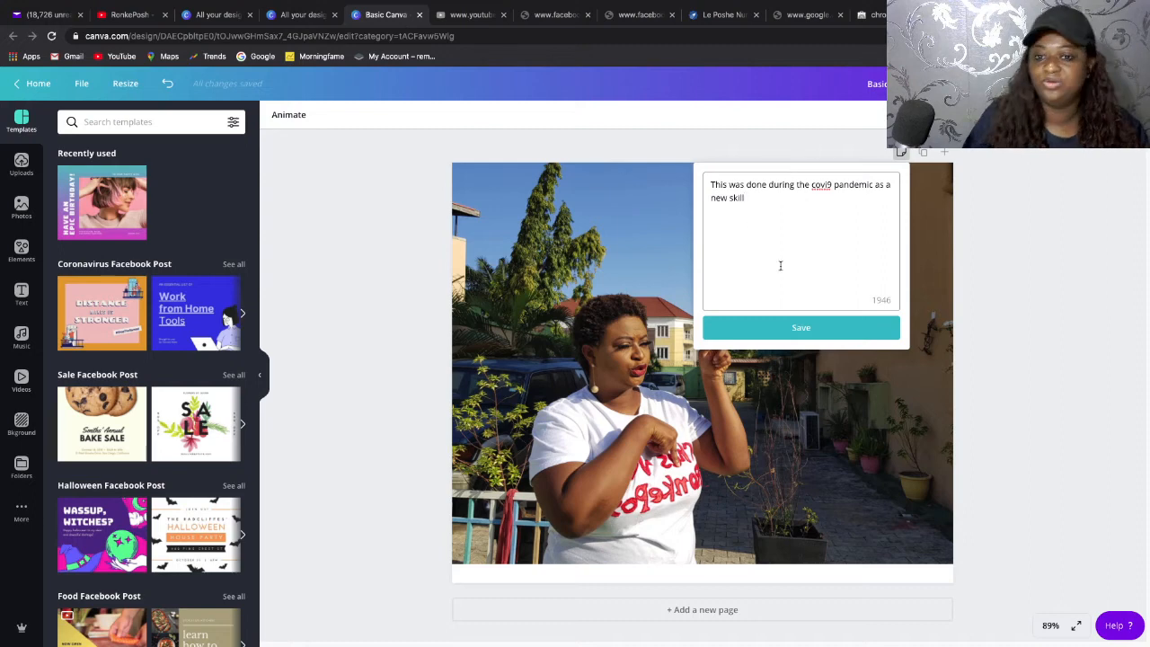
{"action": "left_click", "coordinate": [779, 324]}
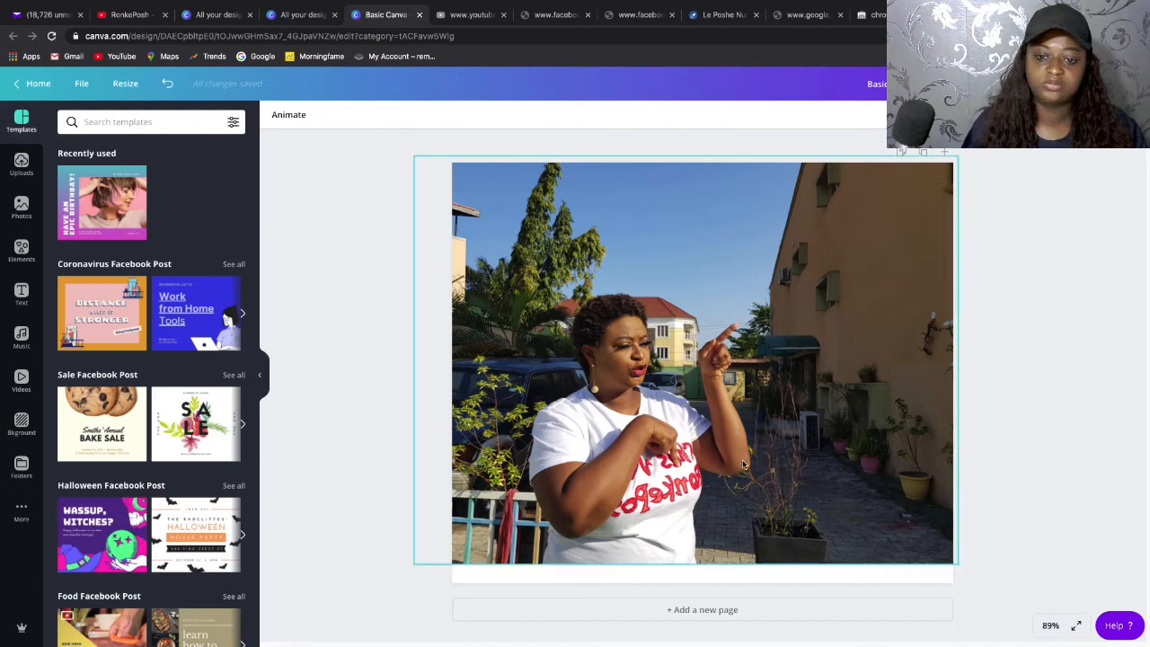
Add a new blank page below the outdoor photo's page and review both pages.
{"action": "left_click", "coordinate": [713, 612]}
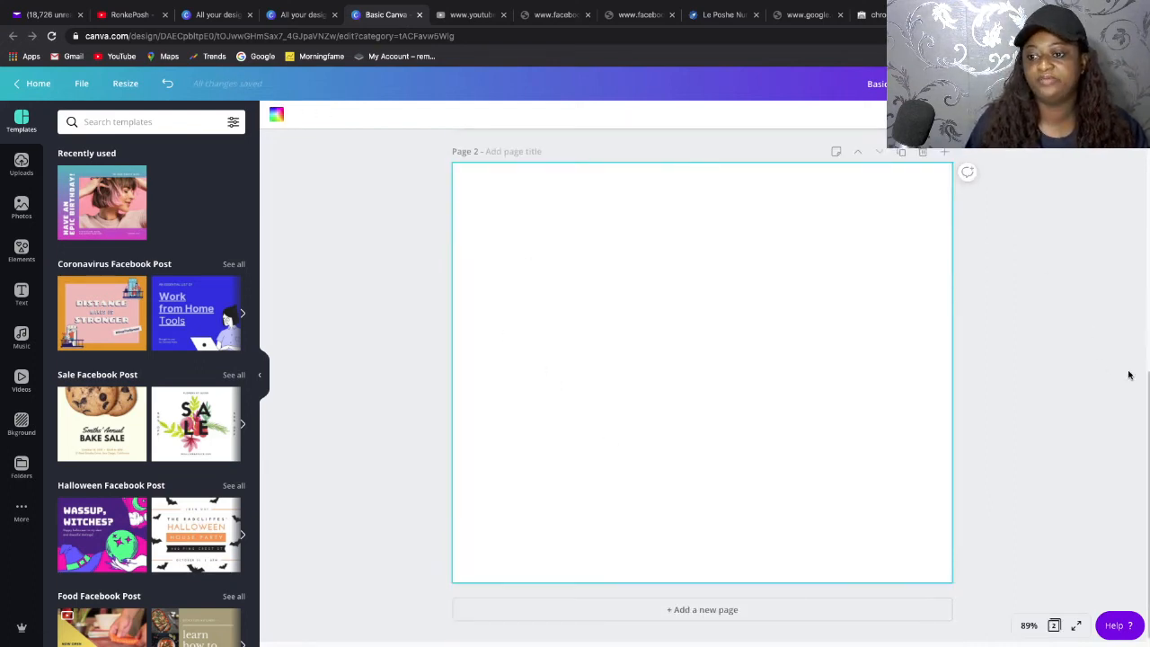
{"action": "left_click_drag", "start_coordinate": [1146, 377], "coordinate": [1146, 252]}
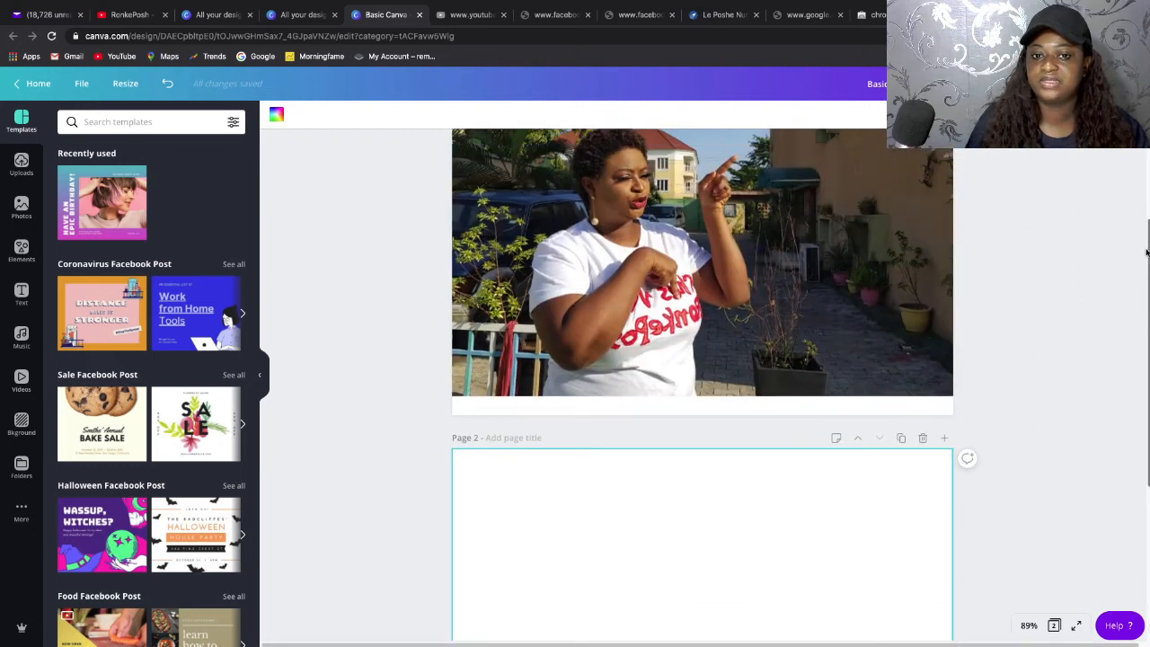
{"action": "scroll", "coordinate": [1003, 402], "scroll_direction": "down", "scroll_amount": 3}
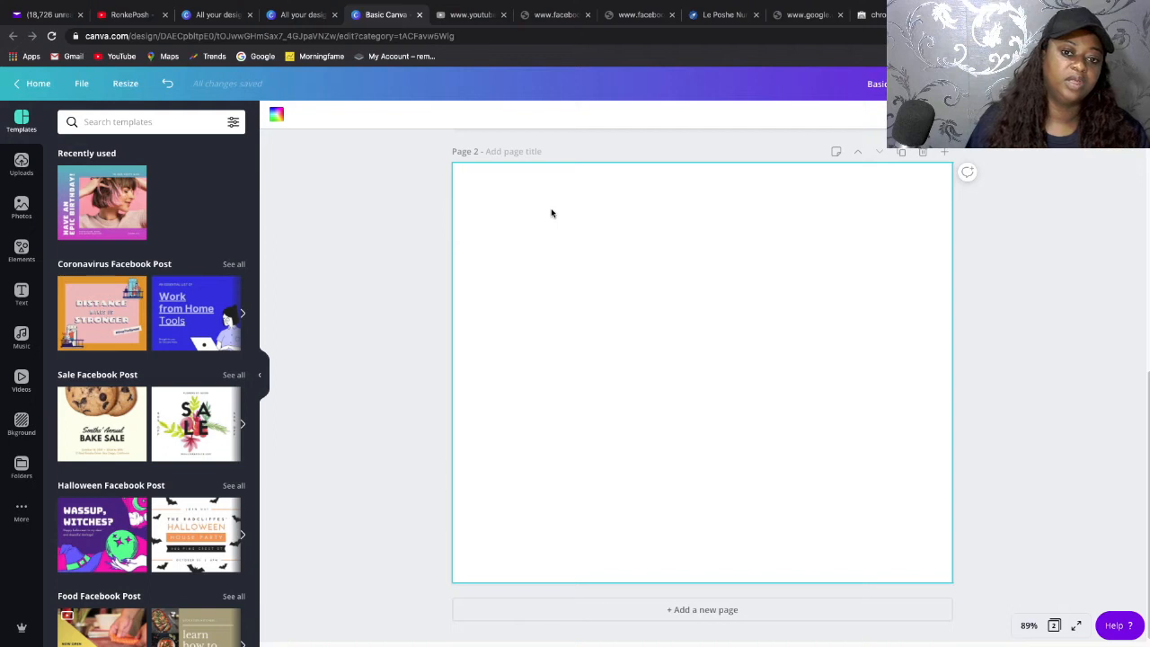
Place the uploaded photo of the woman in a sun hat and red sunglasses on page 2.
{"action": "left_click", "coordinate": [22, 162]}
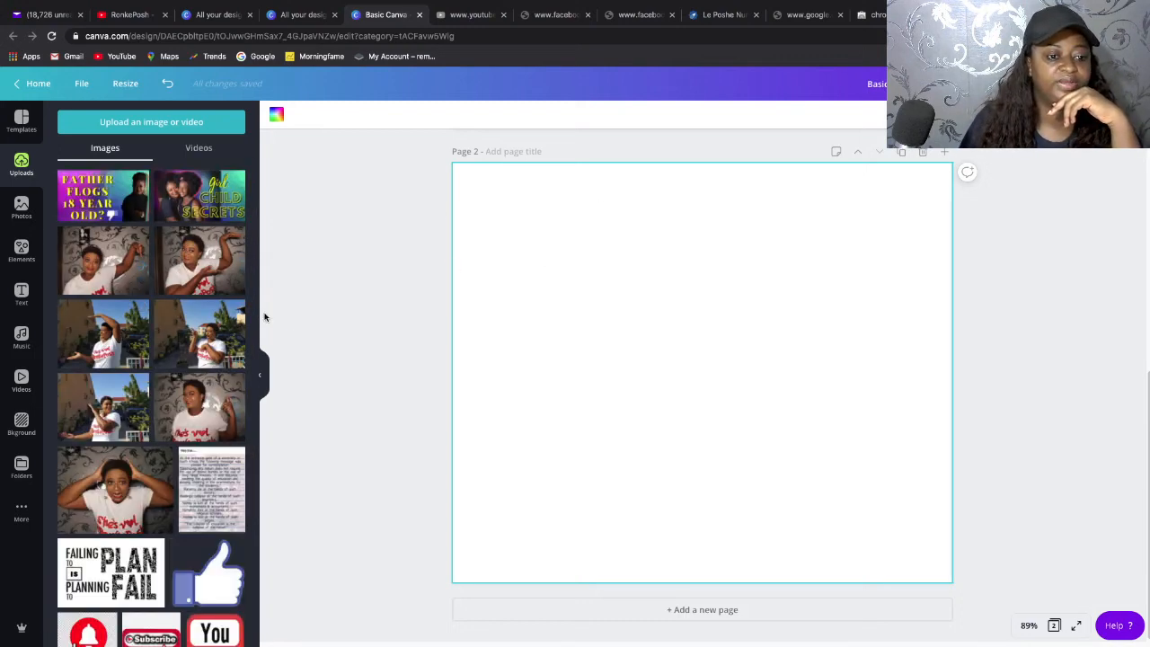
{"action": "scroll", "coordinate": [161, 377], "scroll_direction": "down", "scroll_amount": 5}
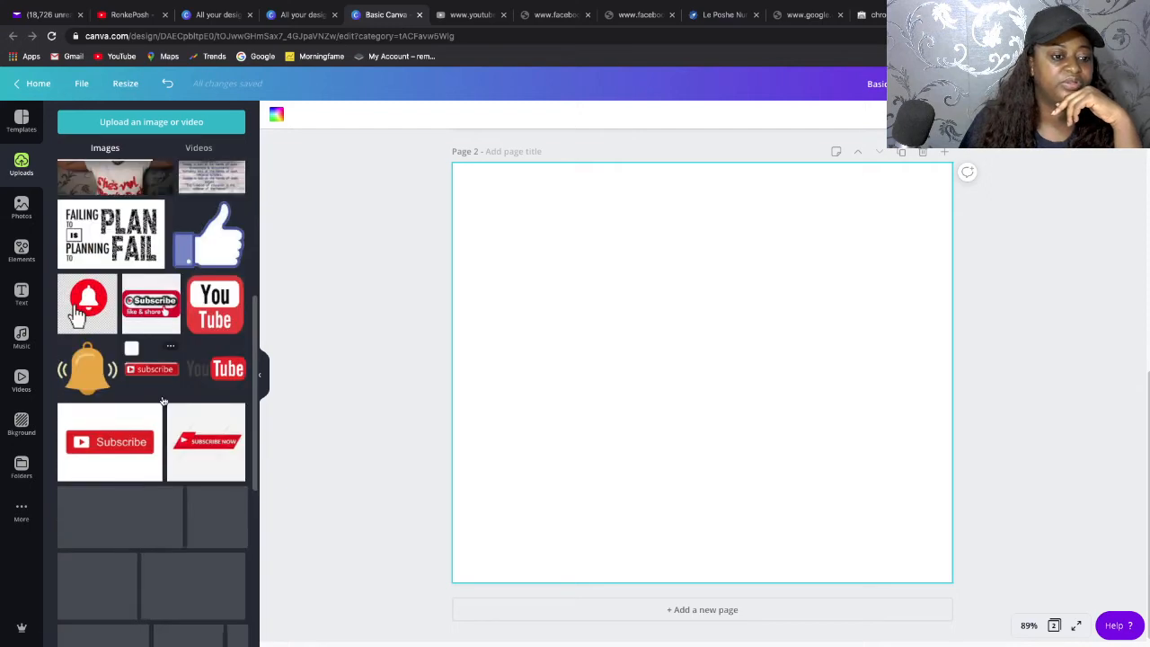
{"action": "scroll", "coordinate": [162, 400], "scroll_direction": "down", "scroll_amount": 6}
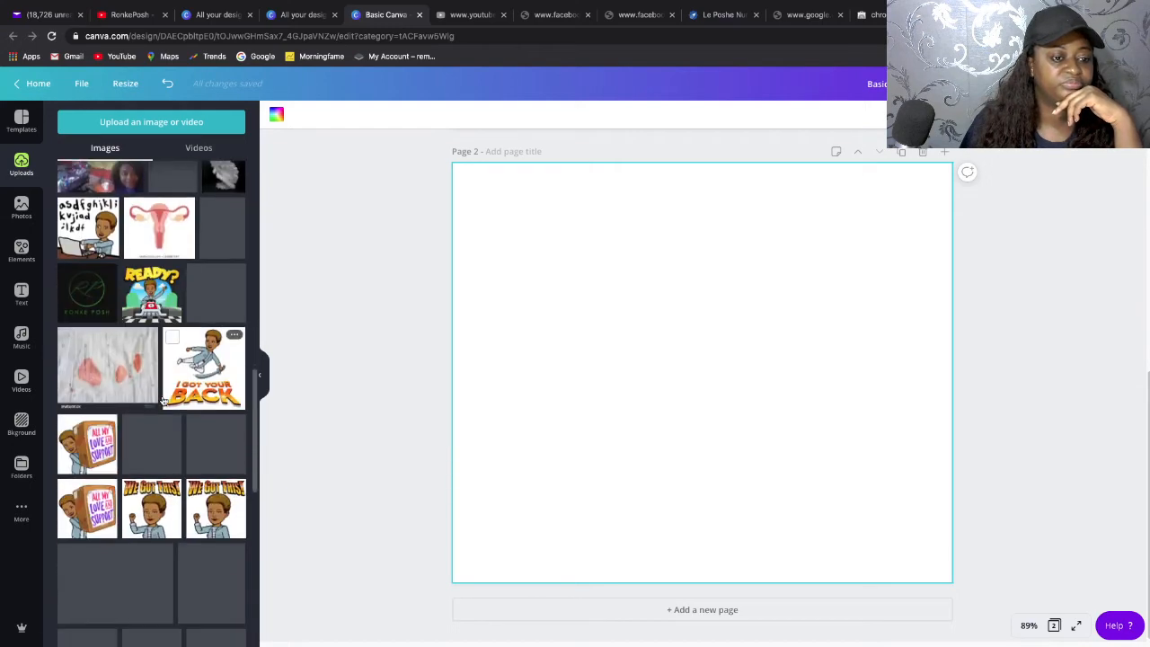
{"action": "scroll", "coordinate": [162, 400], "scroll_direction": "down", "scroll_amount": 4}
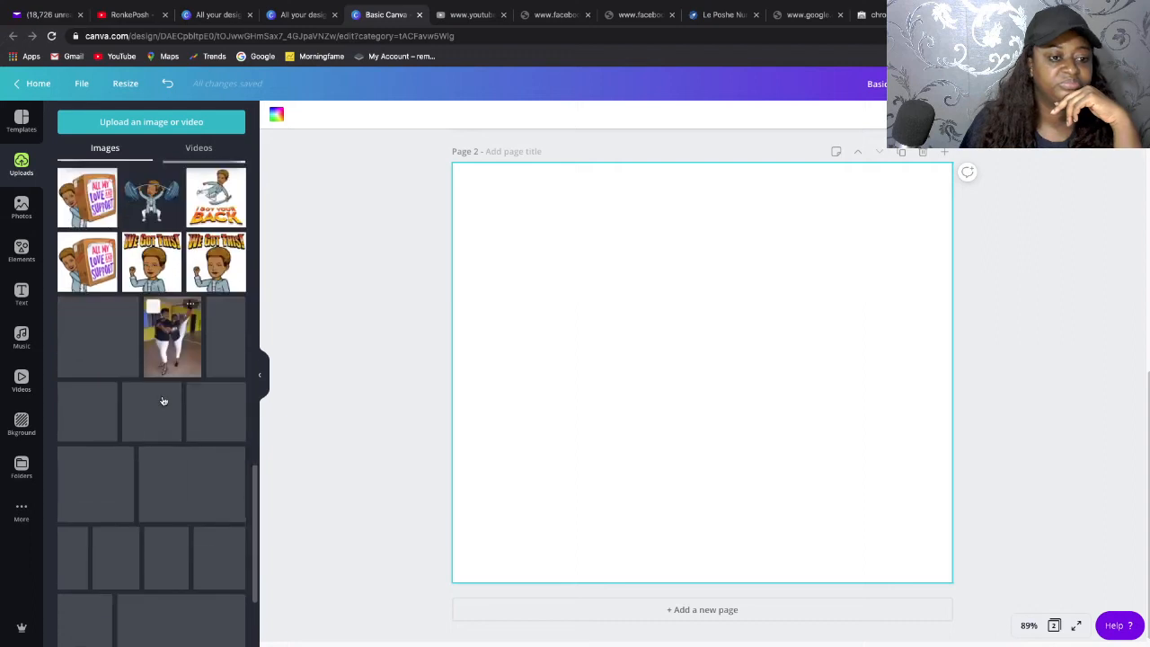
{"action": "scroll", "coordinate": [162, 400], "scroll_direction": "down", "scroll_amount": 2}
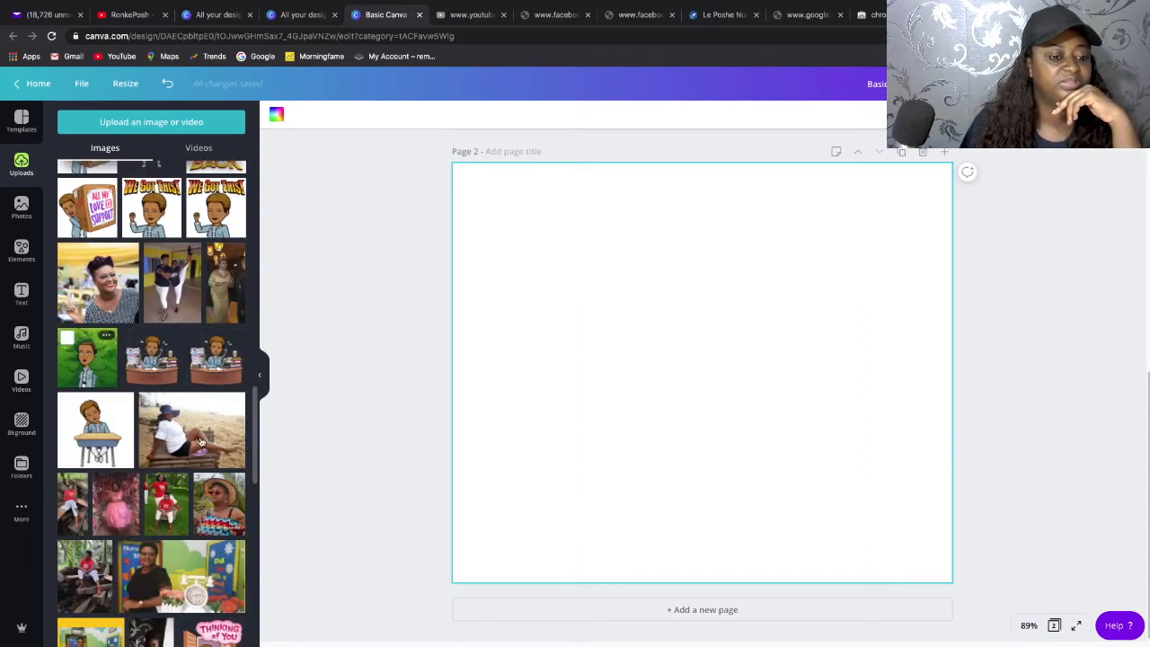
{"action": "left_click", "coordinate": [210, 508]}
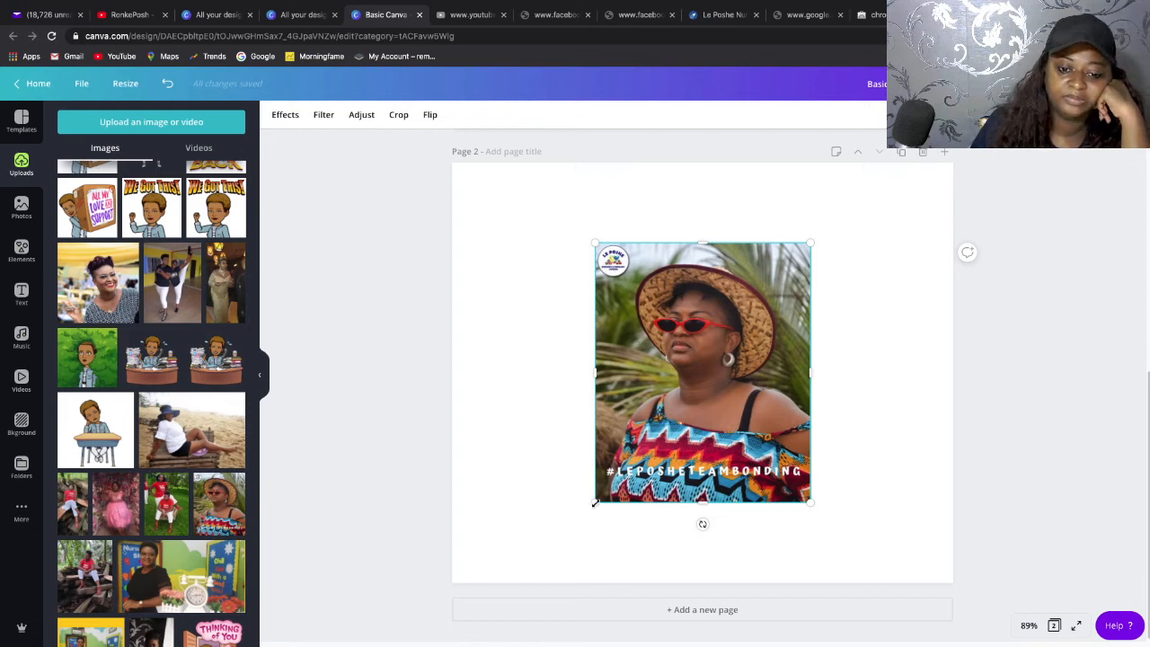
Enlarge the sun-hat photo so it covers the full height of page 2.
{"action": "left_click_drag", "start_coordinate": [504, 564], "coordinate": [467, 573]}
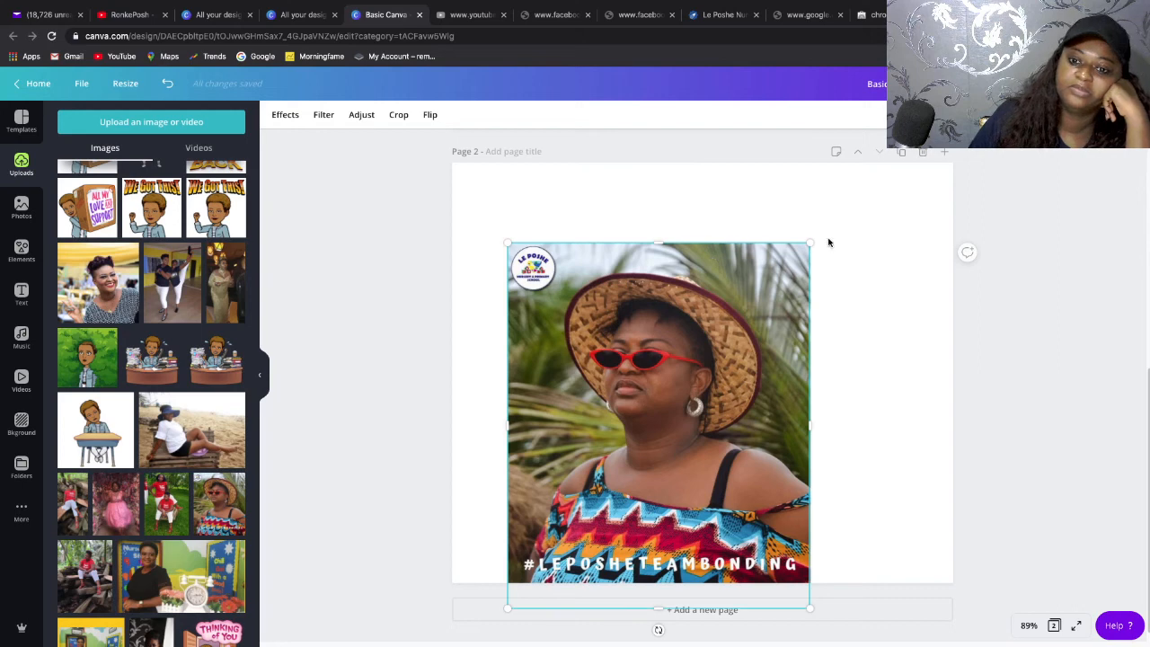
{"action": "left_click_drag", "start_coordinate": [882, 158], "coordinate": [894, 160]}
{"action": "left_click", "coordinate": [914, 363]}
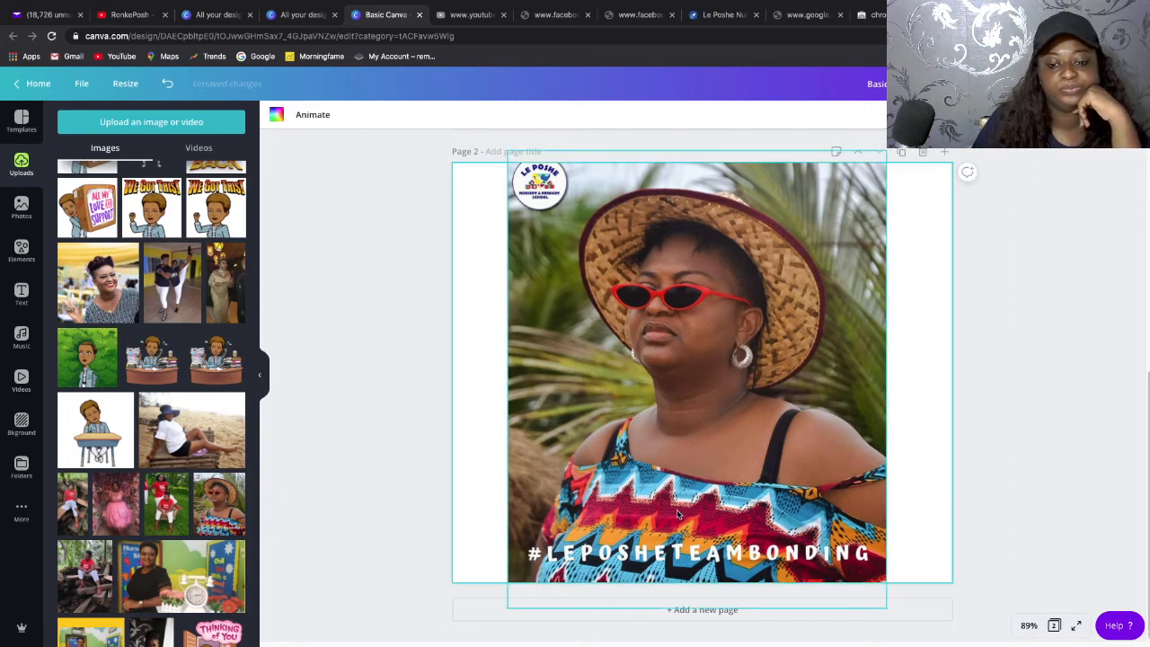
Add a third page and fill its background with the solid purple colour.
{"action": "left_click", "coordinate": [690, 613]}
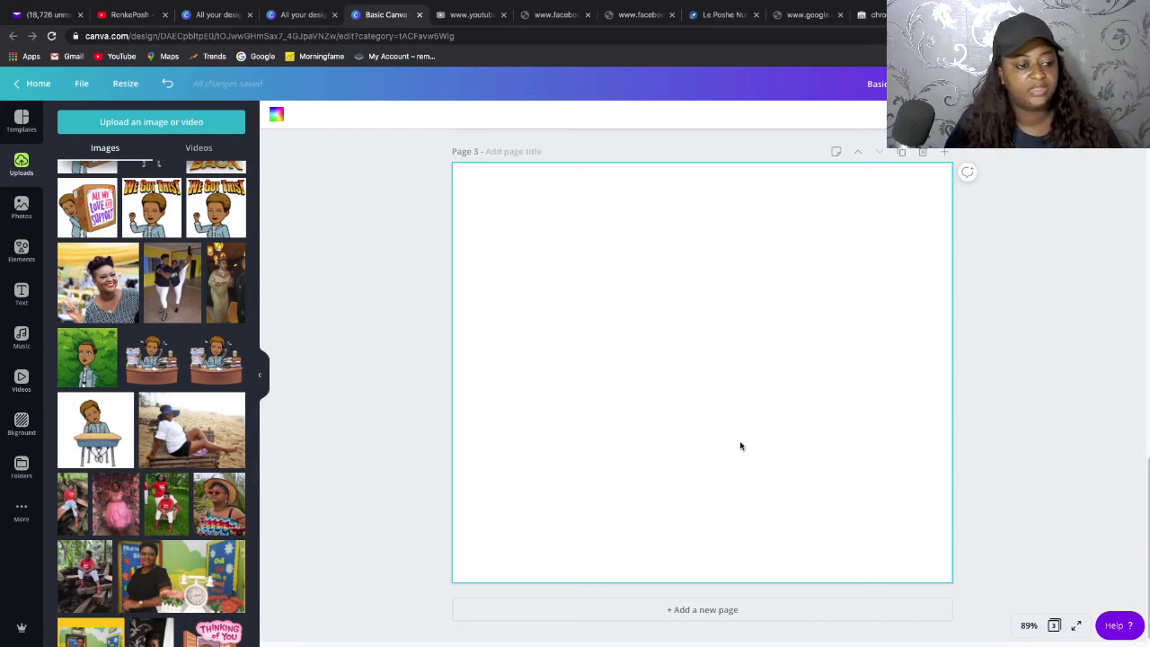
{"action": "left_click", "coordinate": [22, 422]}
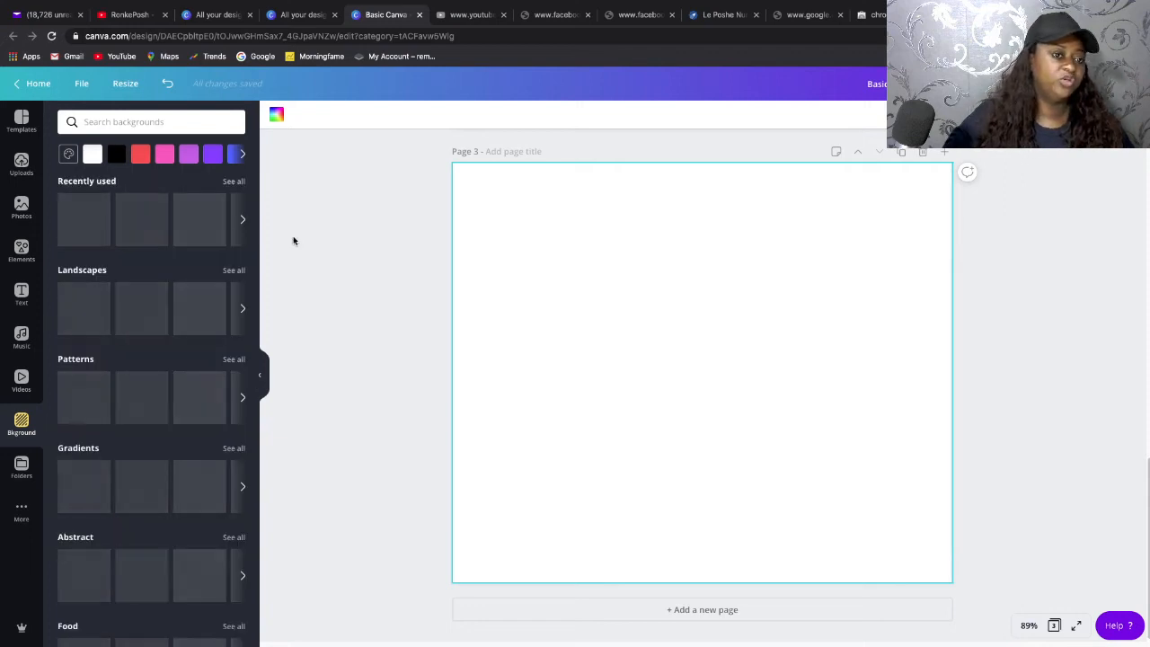
{"action": "left_click", "coordinate": [189, 155]}
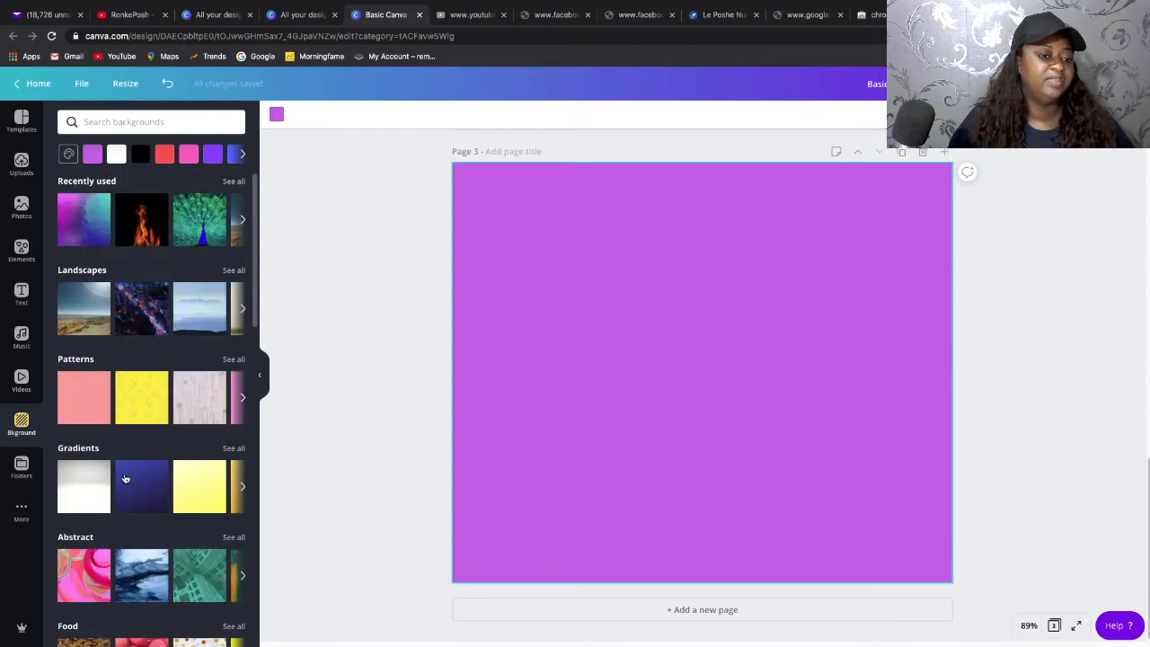
Try the blue gradient, then set the orange and blue sunset sky from the Nature backgrounds as page 3's background.
{"action": "scroll", "coordinate": [126, 478], "scroll_direction": "down", "scroll_amount": 1}
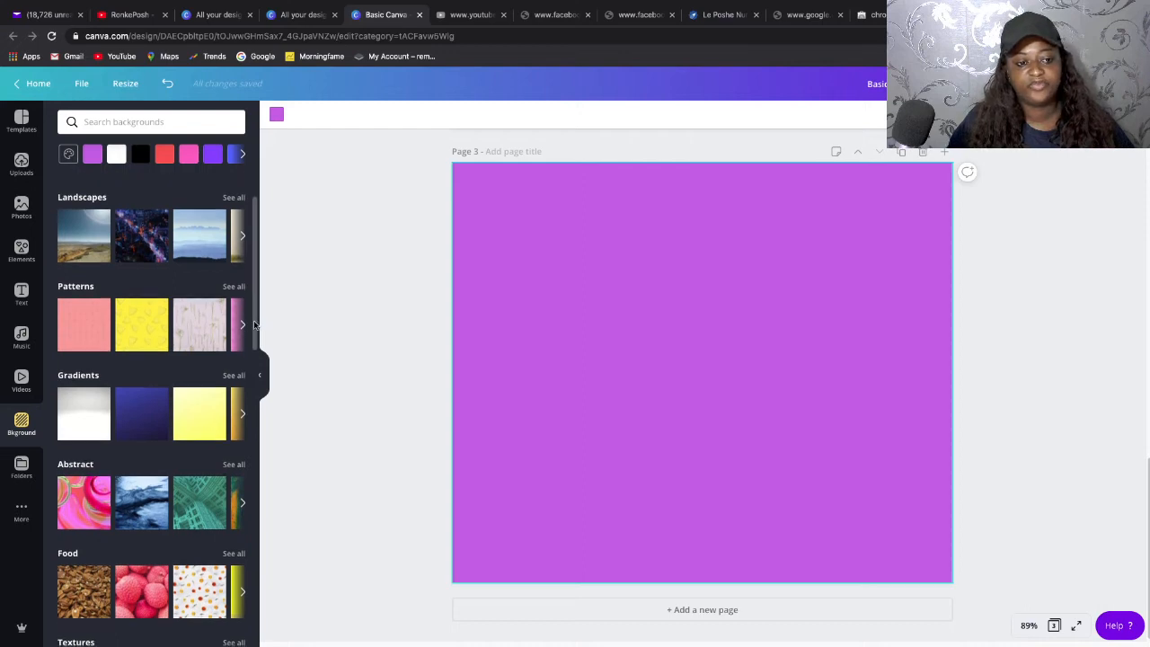
{"action": "left_click_drag", "start_coordinate": [254, 324], "coordinate": [251, 425]}
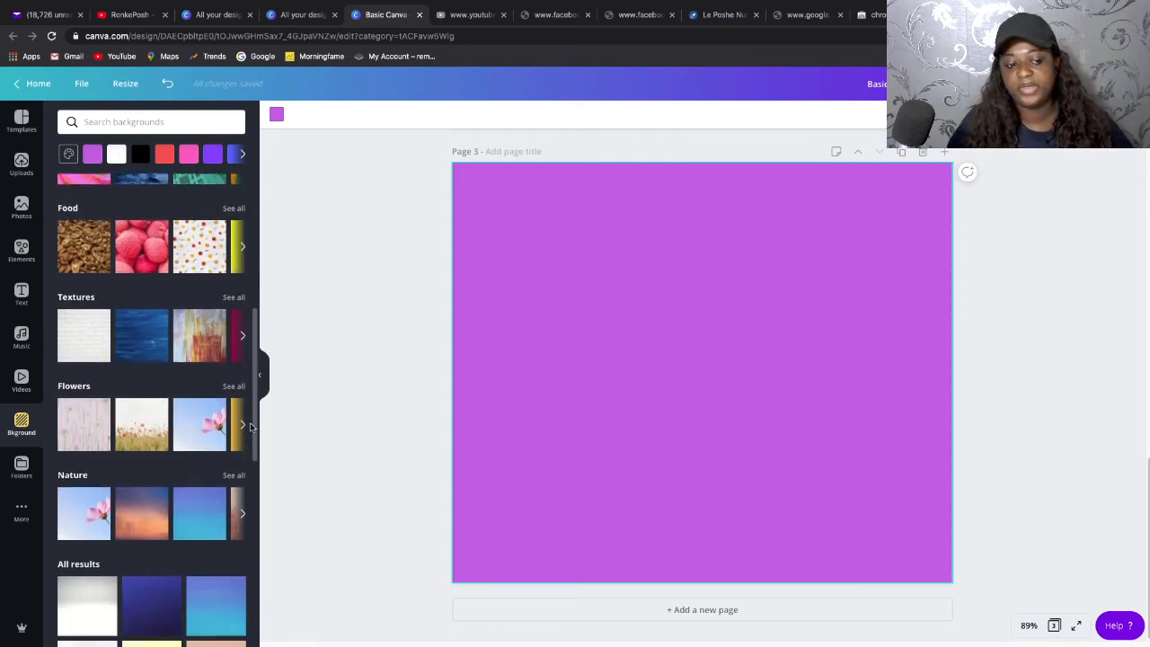
{"action": "left_click", "coordinate": [187, 521]}
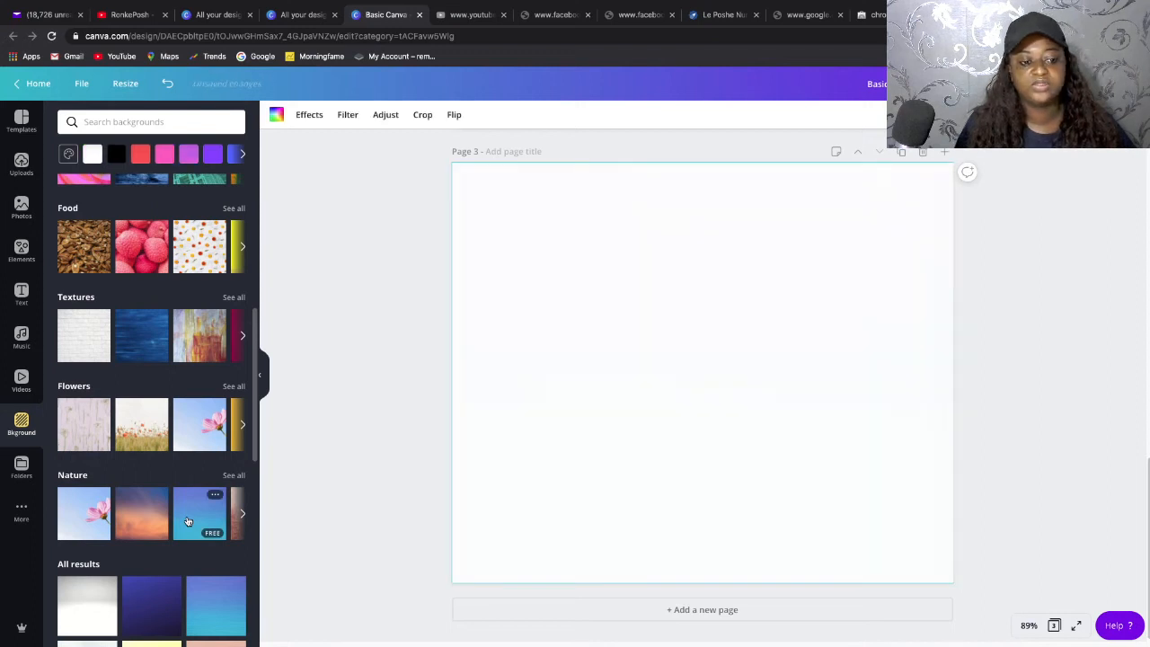
{"action": "left_click", "coordinate": [128, 522]}
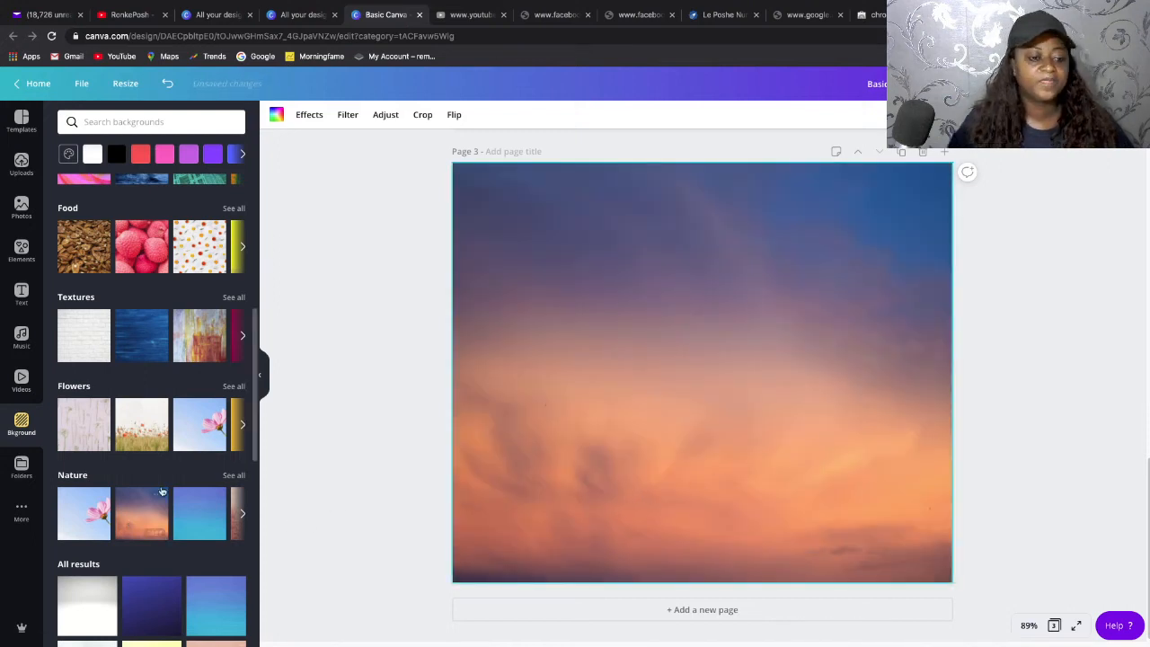
{"action": "scroll", "coordinate": [190, 442], "scroll_direction": "down", "scroll_amount": 3}
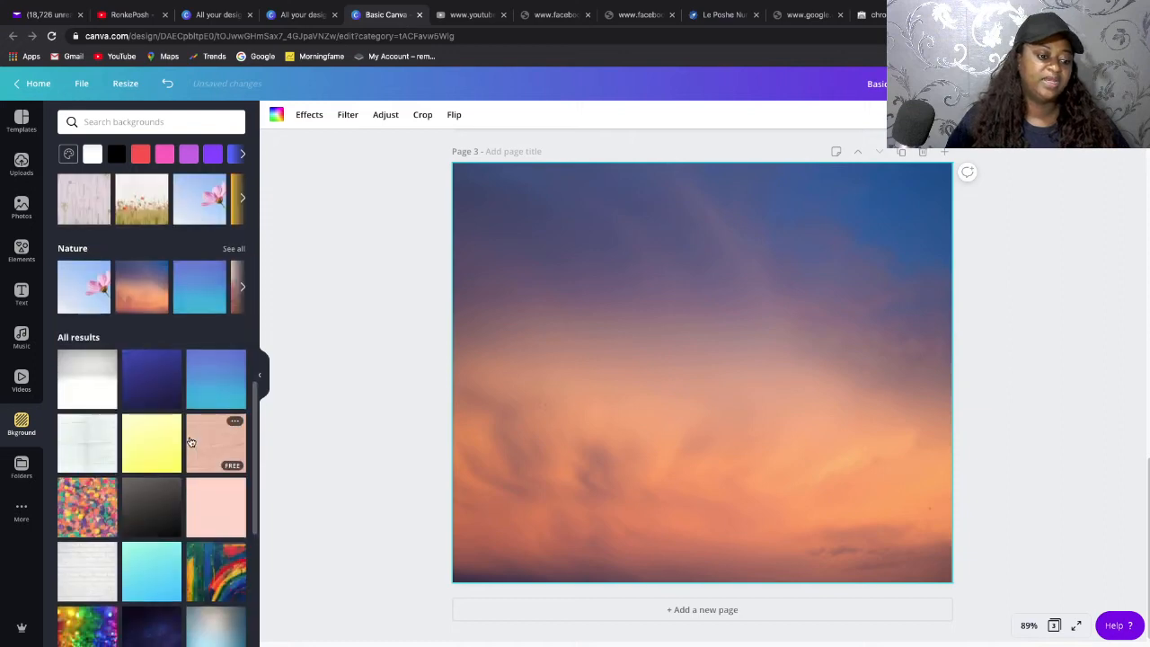
{"action": "scroll", "coordinate": [190, 442], "scroll_direction": "down", "scroll_amount": 2}
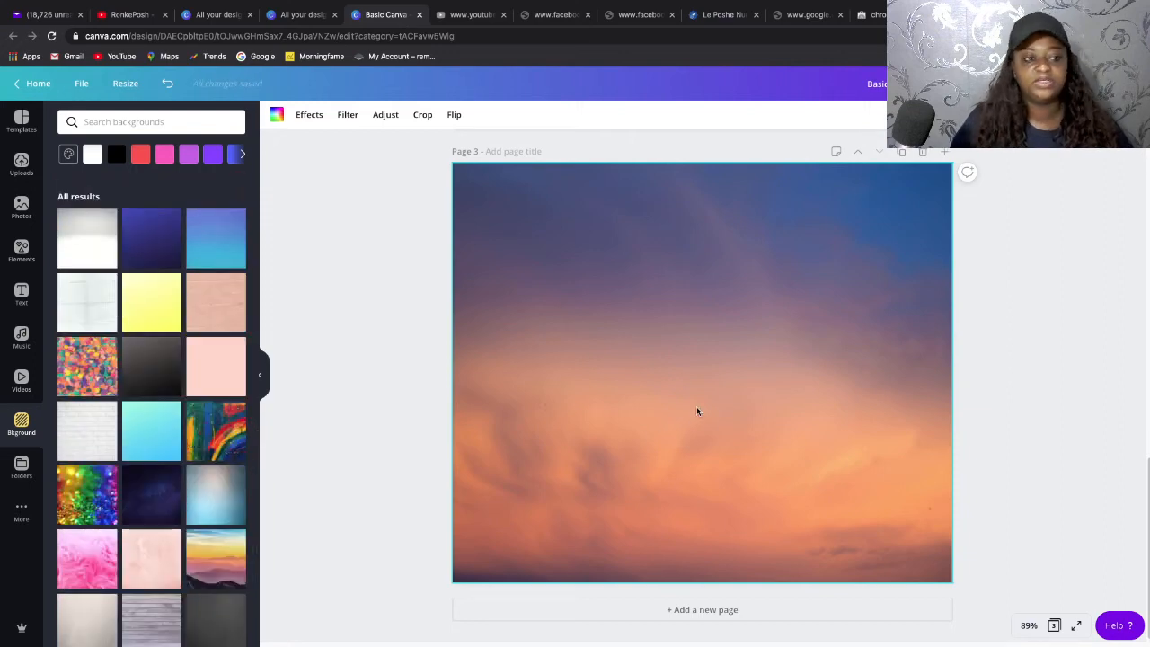
Browse the font combinations and add the Title, Heading and Paragraph text set to page 3.
{"action": "left_click", "coordinate": [22, 293]}
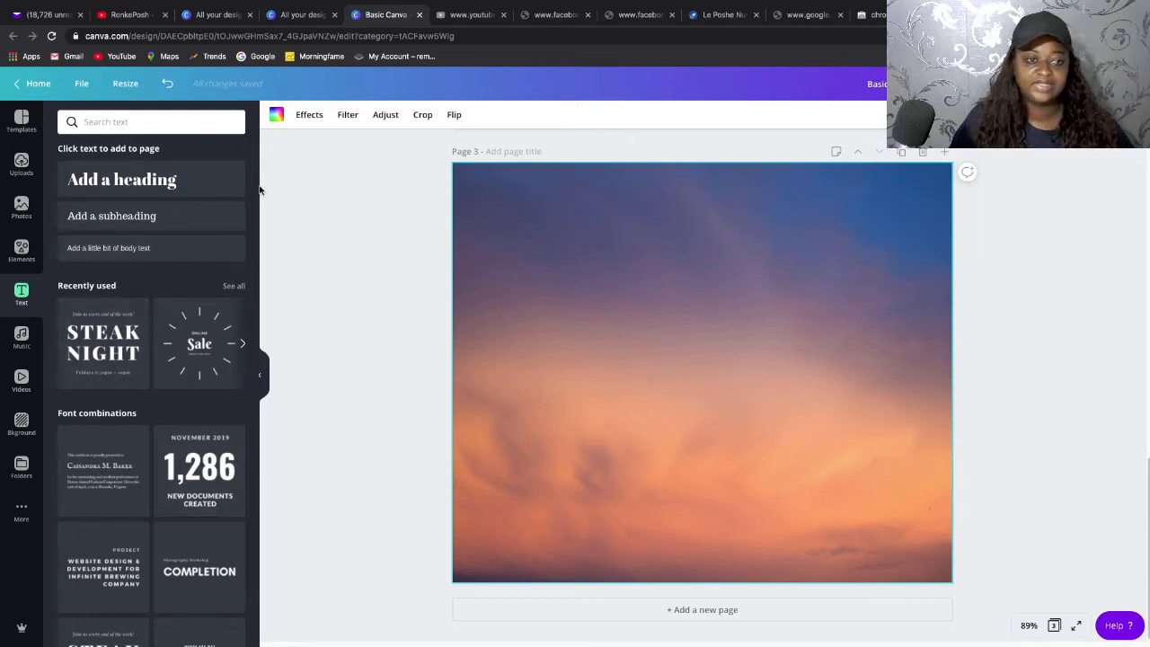
{"action": "scroll", "coordinate": [256, 233], "scroll_direction": "down", "scroll_amount": 5}
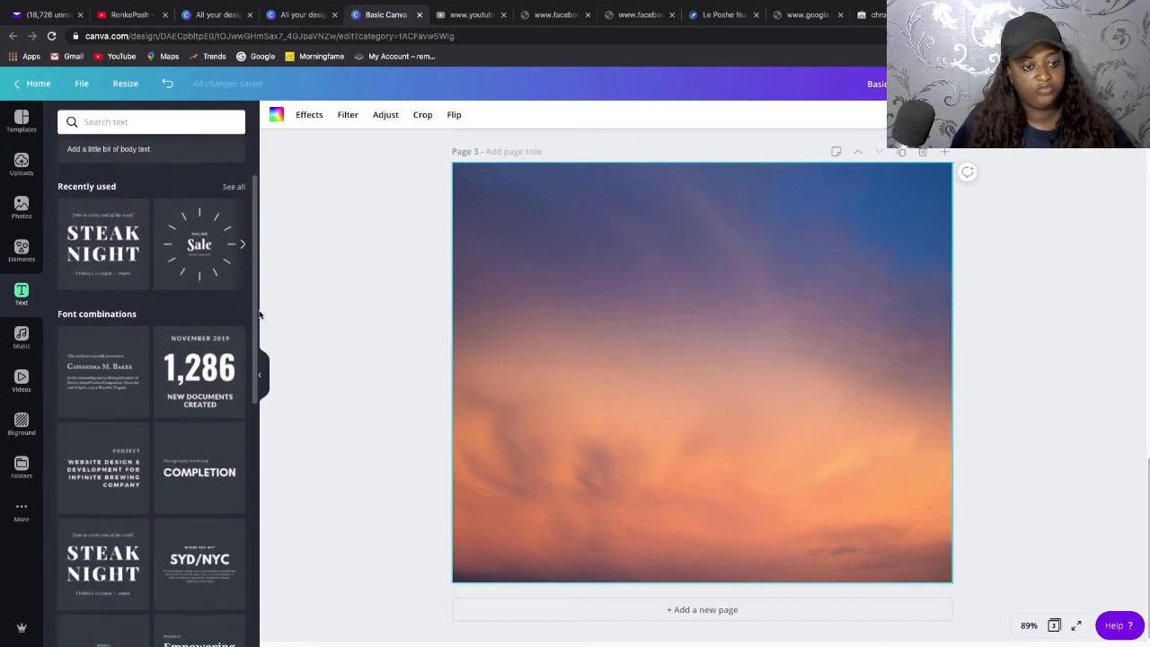
{"action": "scroll", "coordinate": [256, 393], "scroll_direction": "down", "scroll_amount": 3}
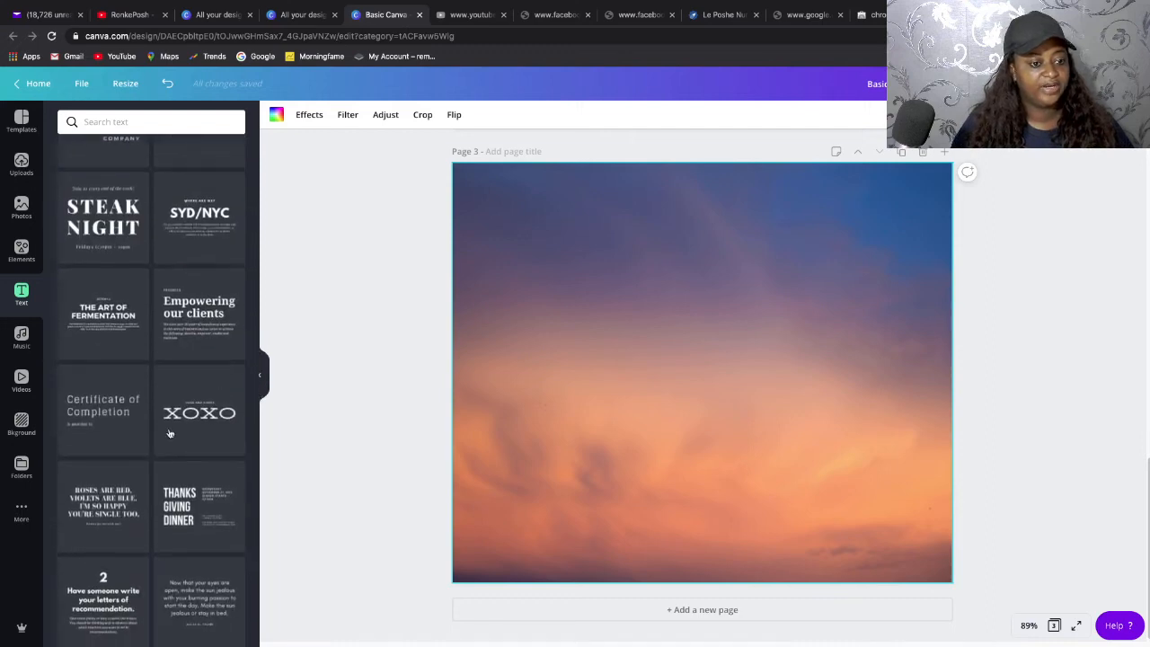
{"action": "scroll", "coordinate": [171, 422], "scroll_direction": "down", "scroll_amount": 3}
{"action": "scroll", "coordinate": [171, 421], "scroll_direction": "down", "scroll_amount": 5}
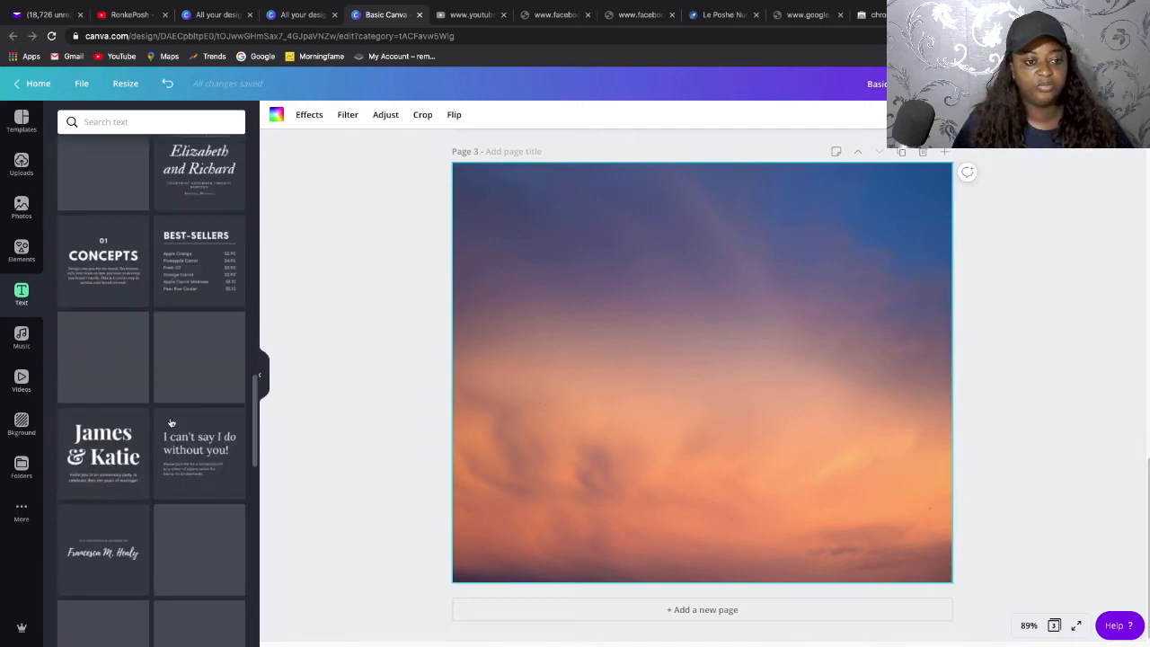
{"action": "scroll", "coordinate": [170, 421], "scroll_direction": "down", "scroll_amount": 1}
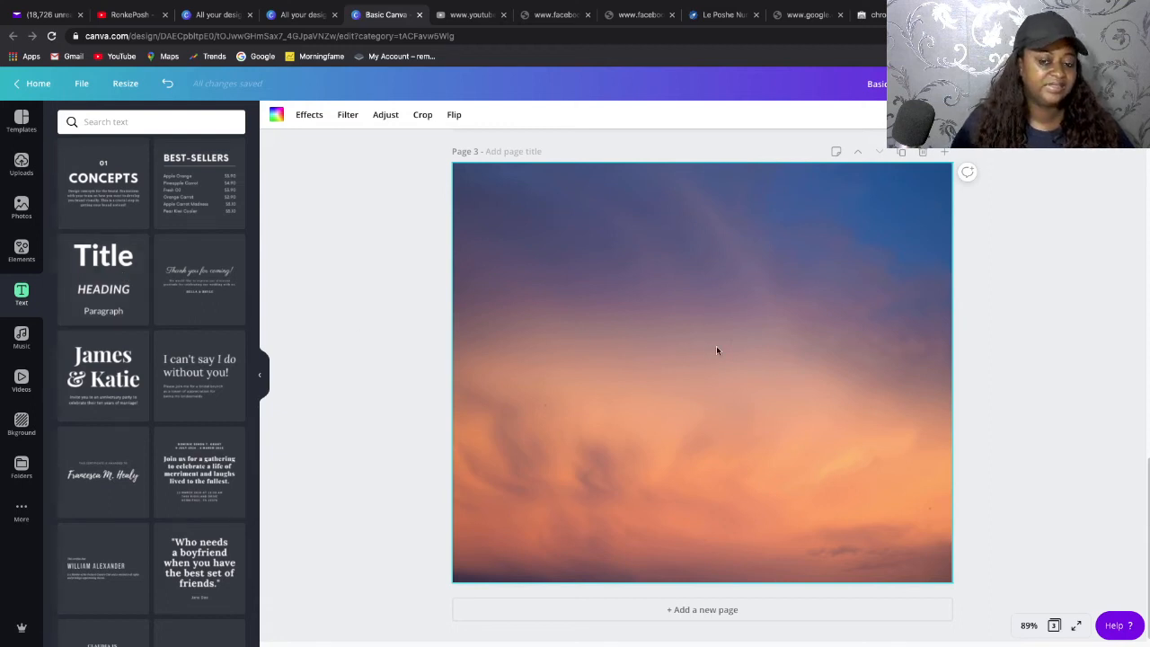
{"action": "left_click", "coordinate": [109, 273]}
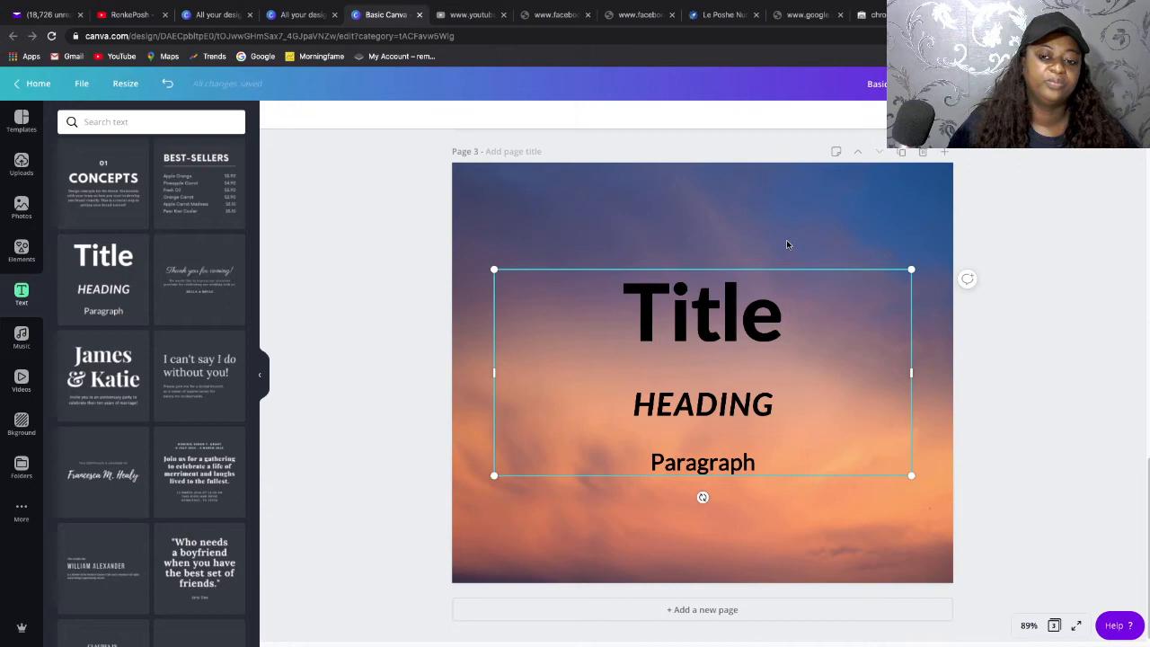
Try to select the title and heading lines separately within the text group.
{"action": "left_click", "coordinate": [784, 342]}
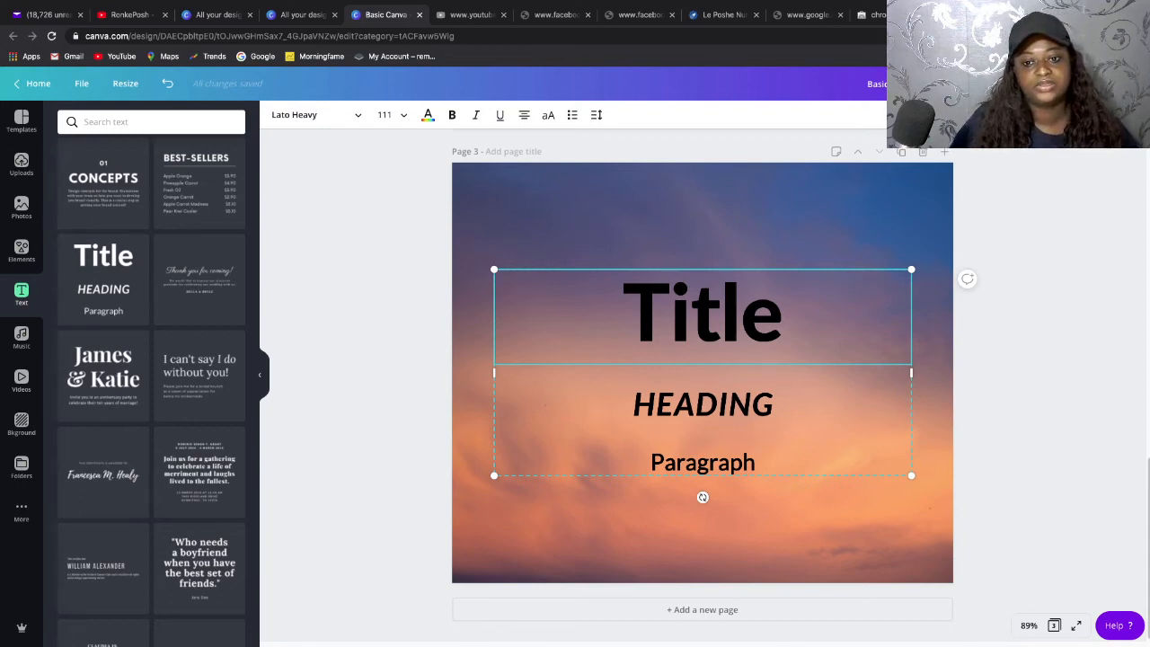
{"action": "left_click", "coordinate": [957, 115]}
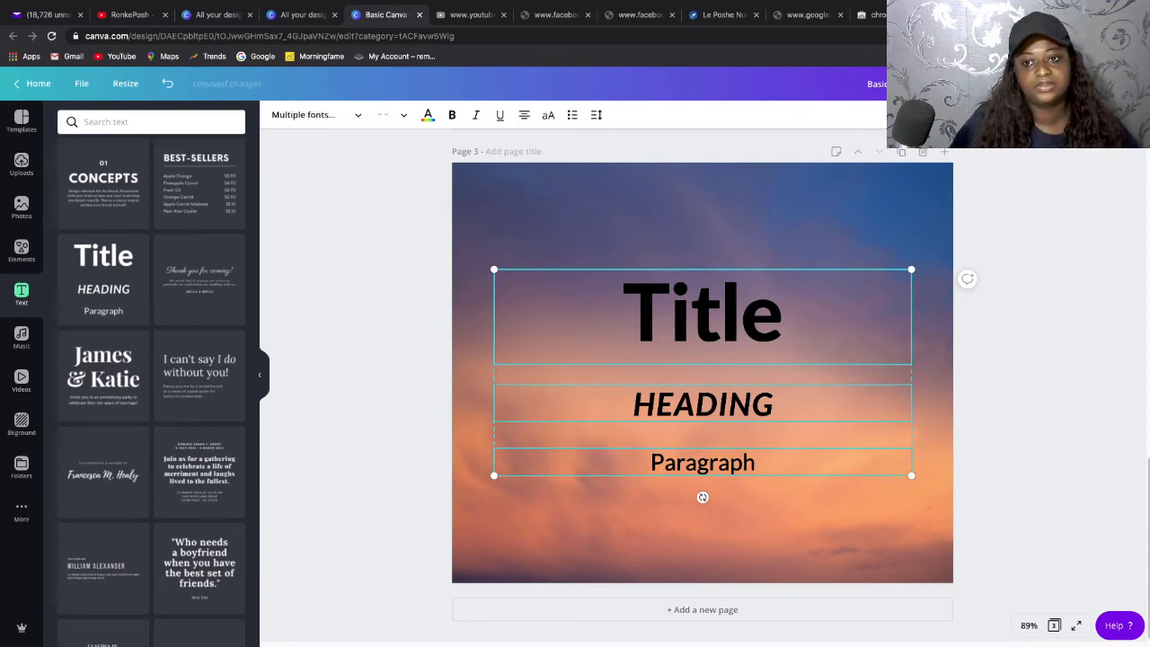
{"action": "left_click", "coordinate": [769, 424]}
{"action": "left_click", "coordinate": [703, 421]}
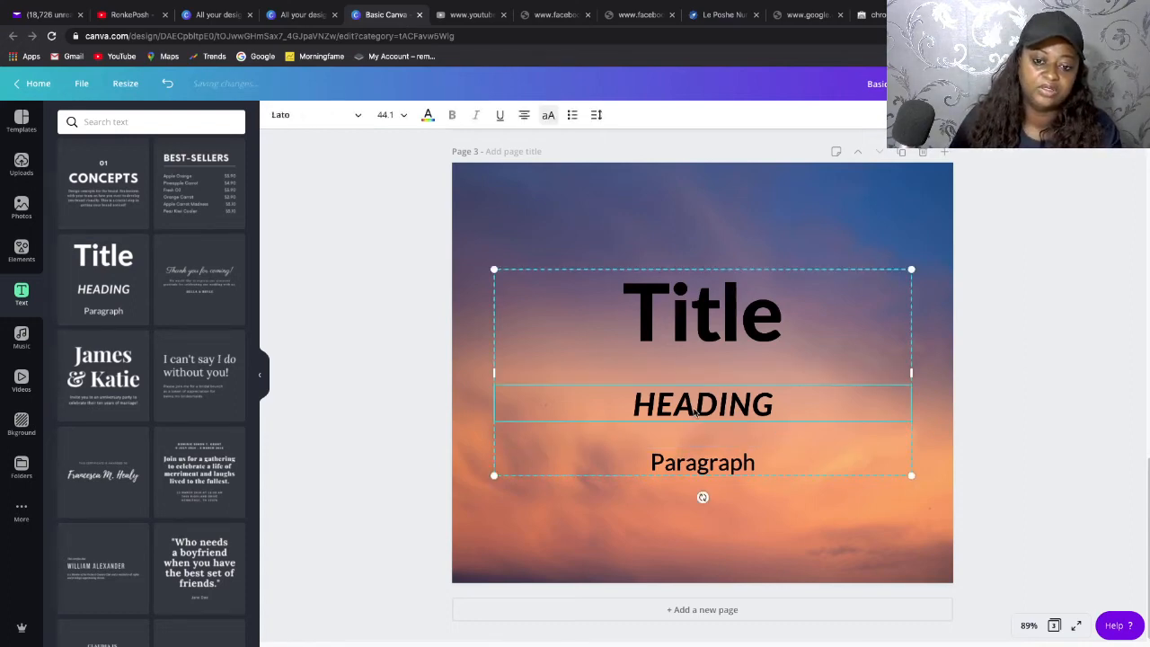
{"action": "left_click", "coordinate": [830, 406]}
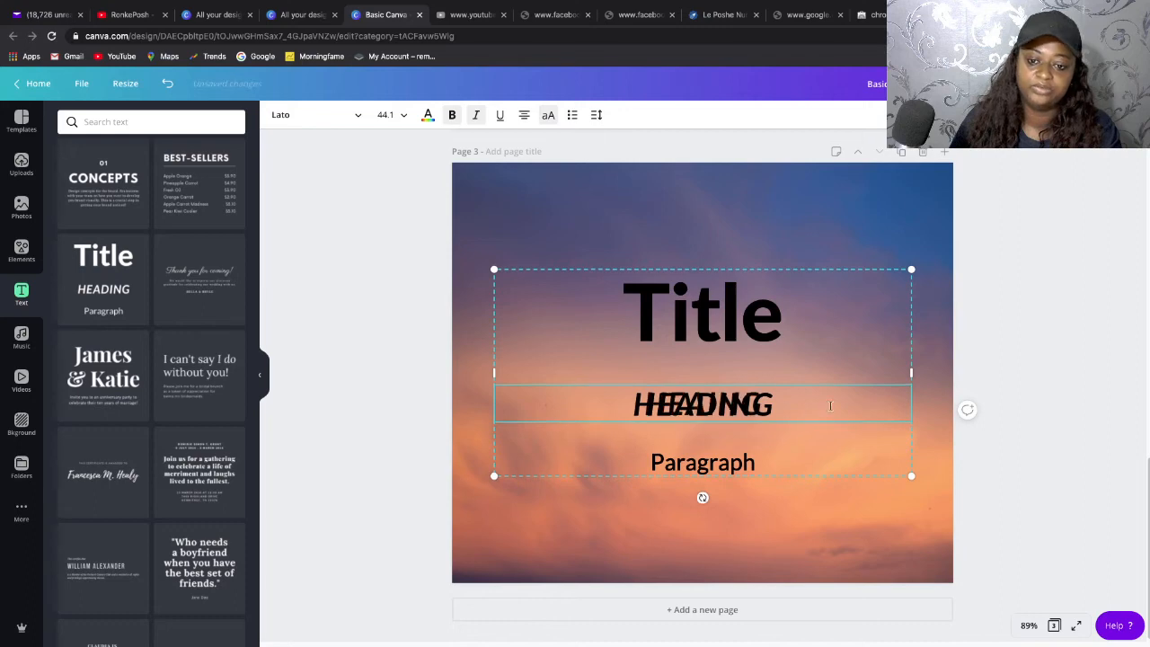
Erase the word "Paragraph" from the last line of the text group.
{"action": "left_click", "coordinate": [747, 463]}
{"action": "key", "text": "Delete"}
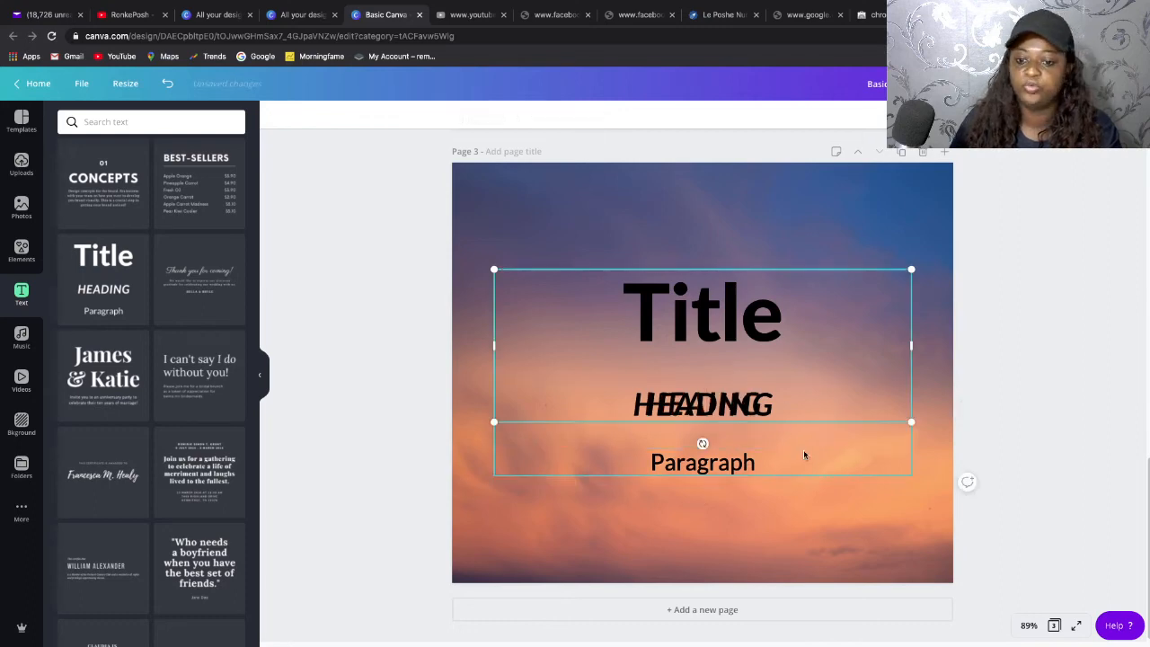
{"action": "left_click", "coordinate": [791, 475]}
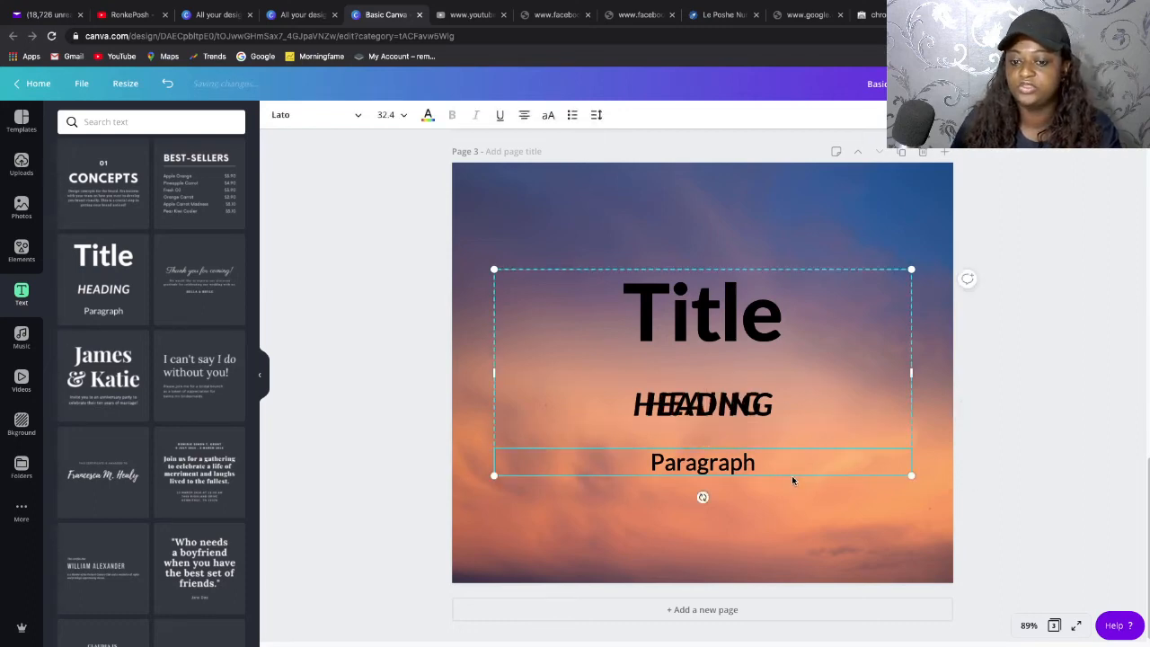
{"action": "left_click", "coordinate": [791, 475]}
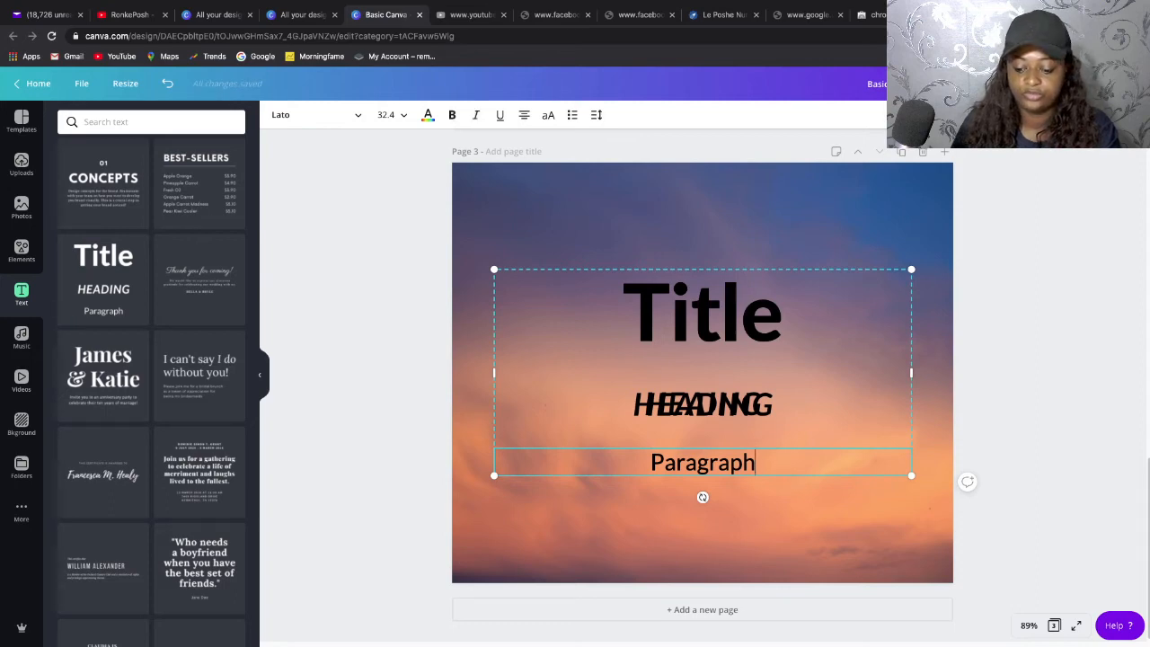
{"action": "key", "text": "BackSpace"}
{"action": "key", "text": "BackSpace"}
{"action": "key", "text": "BackSpace"}
{"action": "key", "text": "BackSpace"}
{"action": "key", "text": "BackSpace"}
{"action": "key", "text": "BackSpace"}
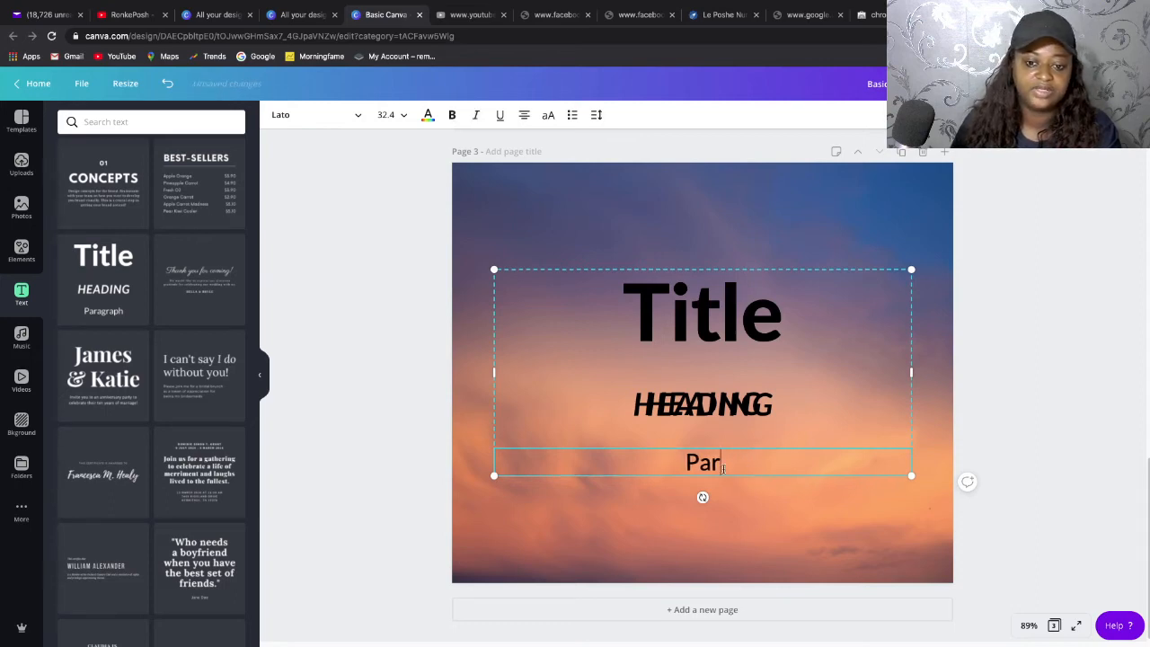
{"action": "key", "text": "BackSpace"}
{"action": "key", "text": "BackSpace"}
{"action": "key", "text": "BackSpace"}
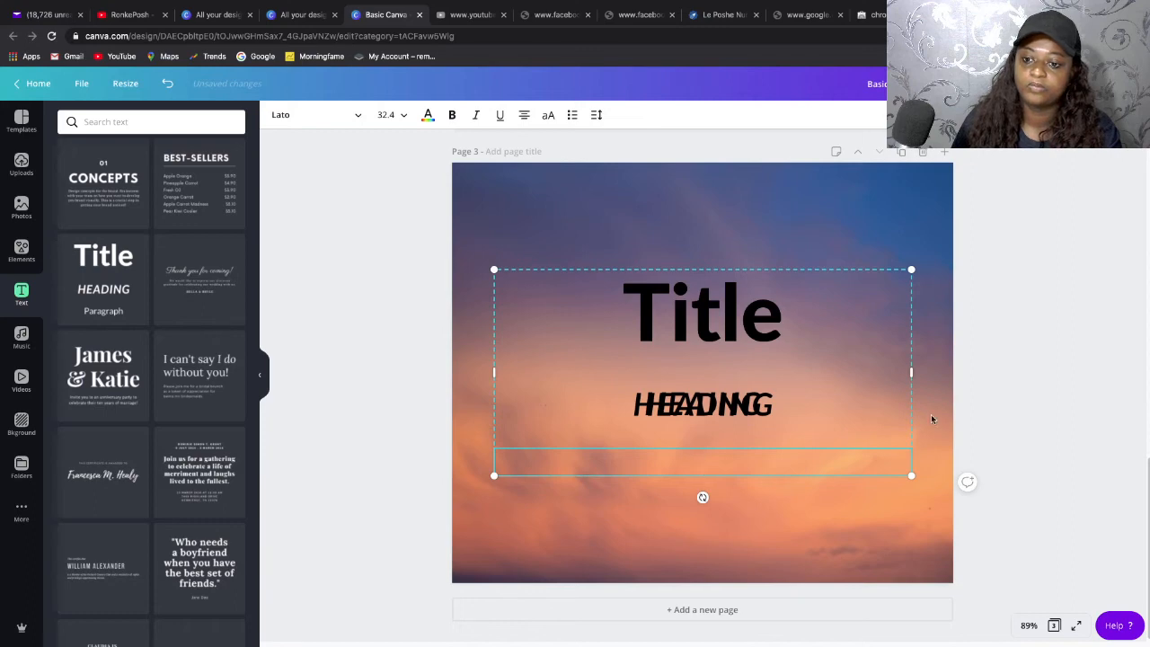
Delete the HEADING line, keeping only the title on page 3.
{"action": "left_click", "coordinate": [888, 418]}
{"action": "left_click", "coordinate": [711, 409]}
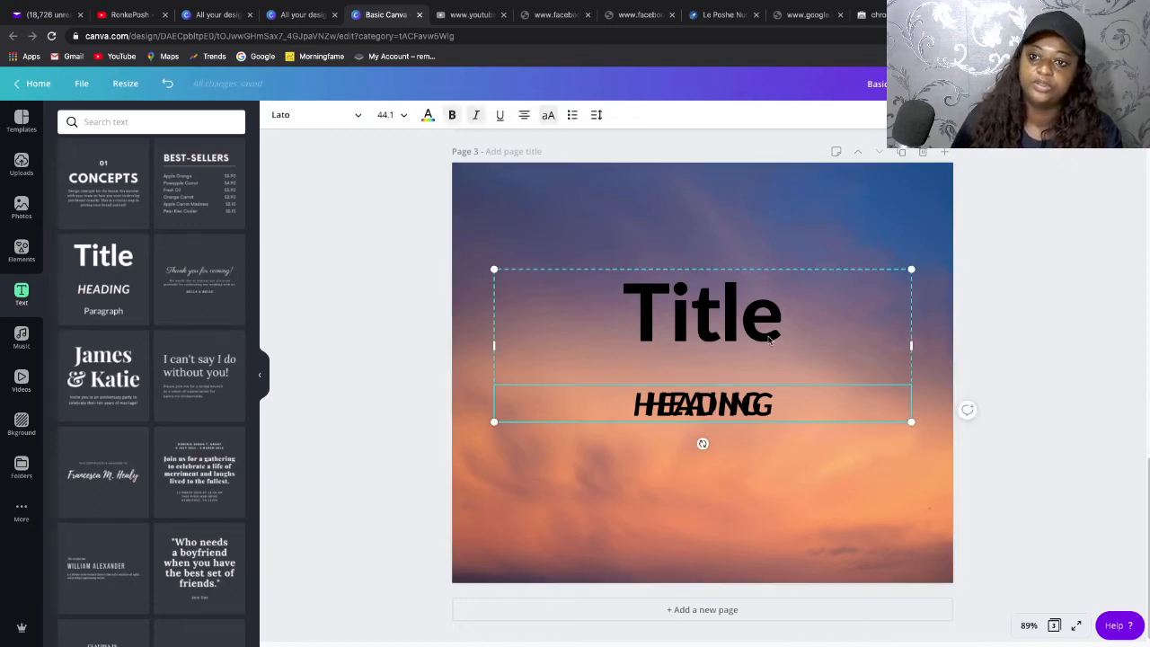
{"action": "left_click", "coordinate": [651, 413]}
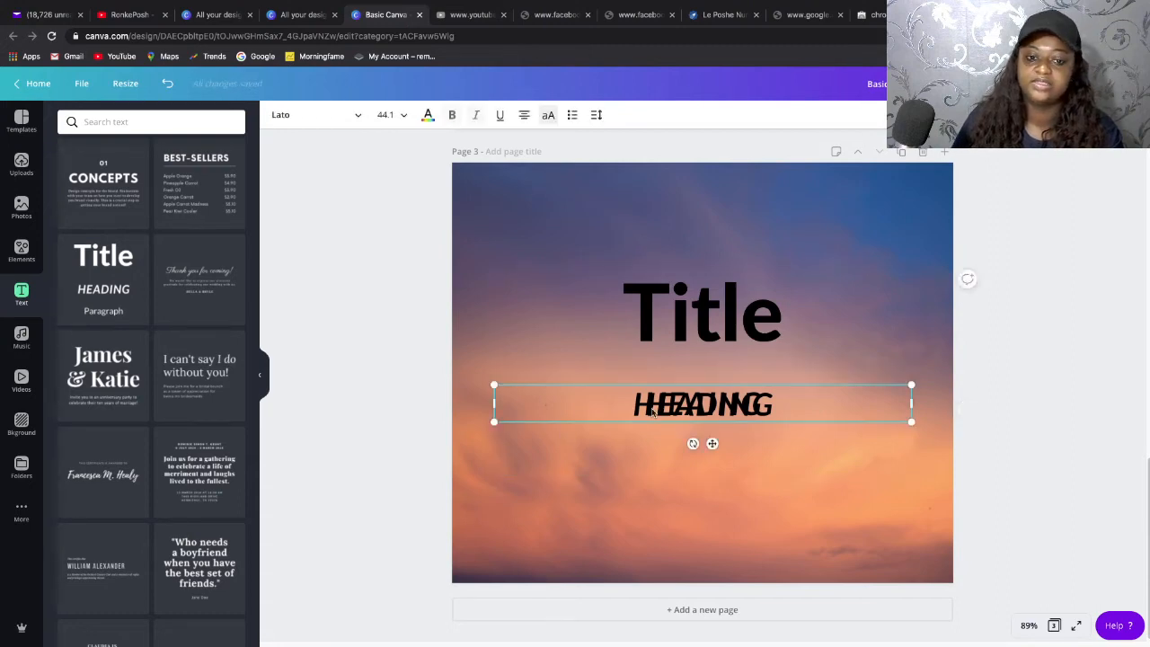
{"action": "left_click", "coordinate": [686, 490]}
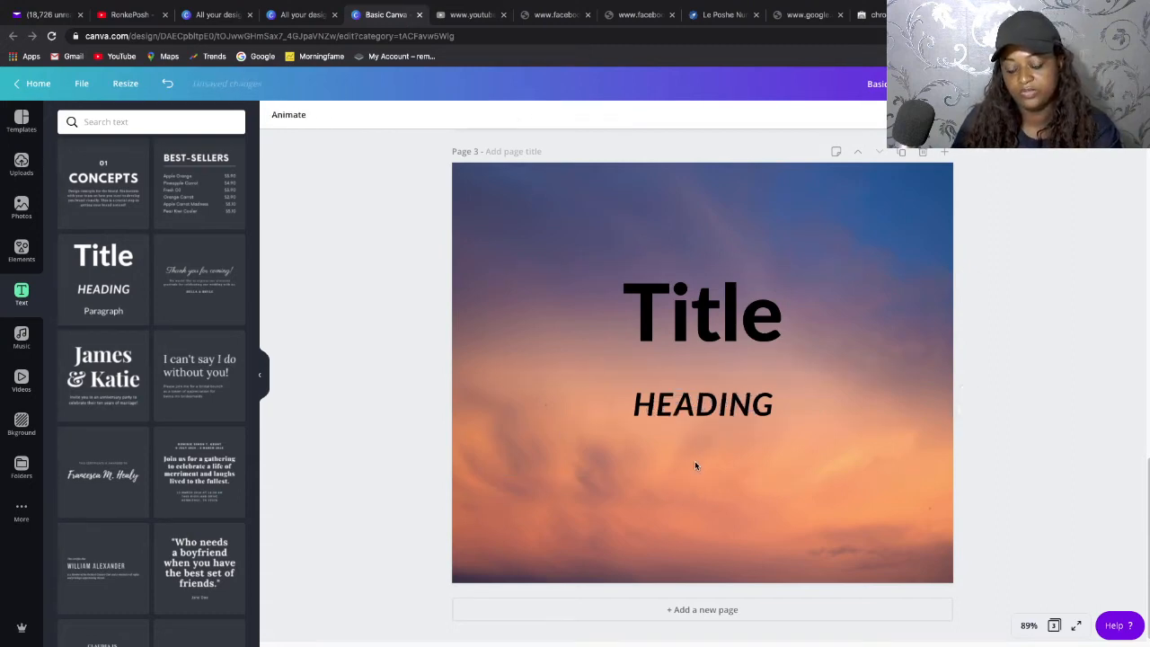
{"action": "left_click", "coordinate": [702, 415]}
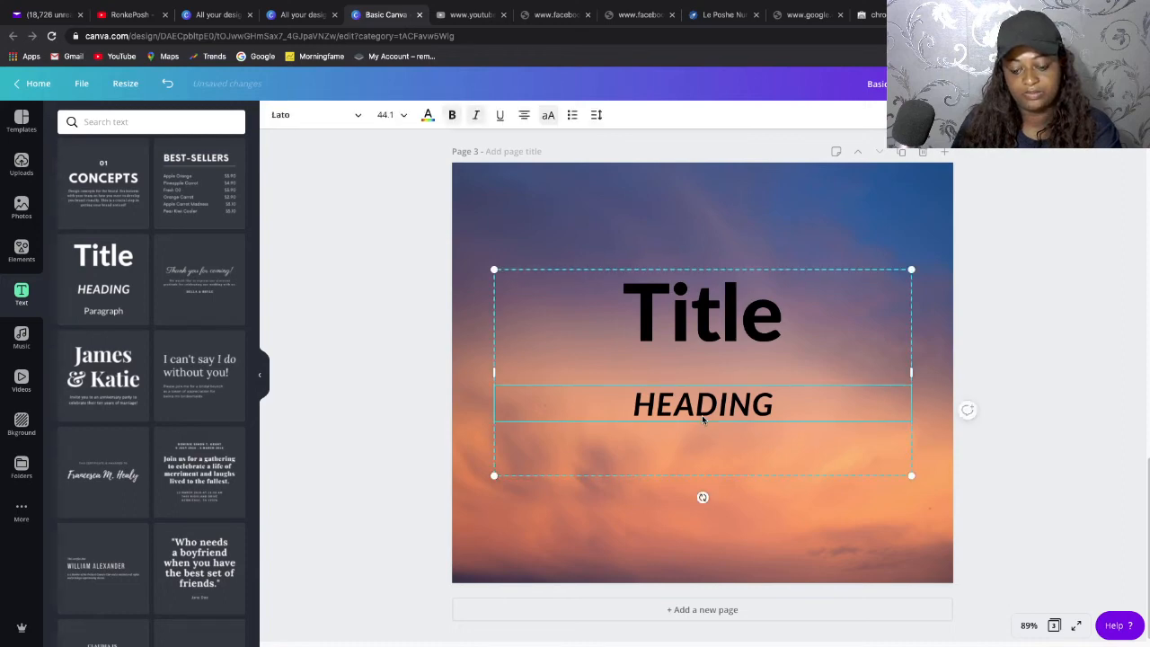
{"action": "key", "text": "Delete"}
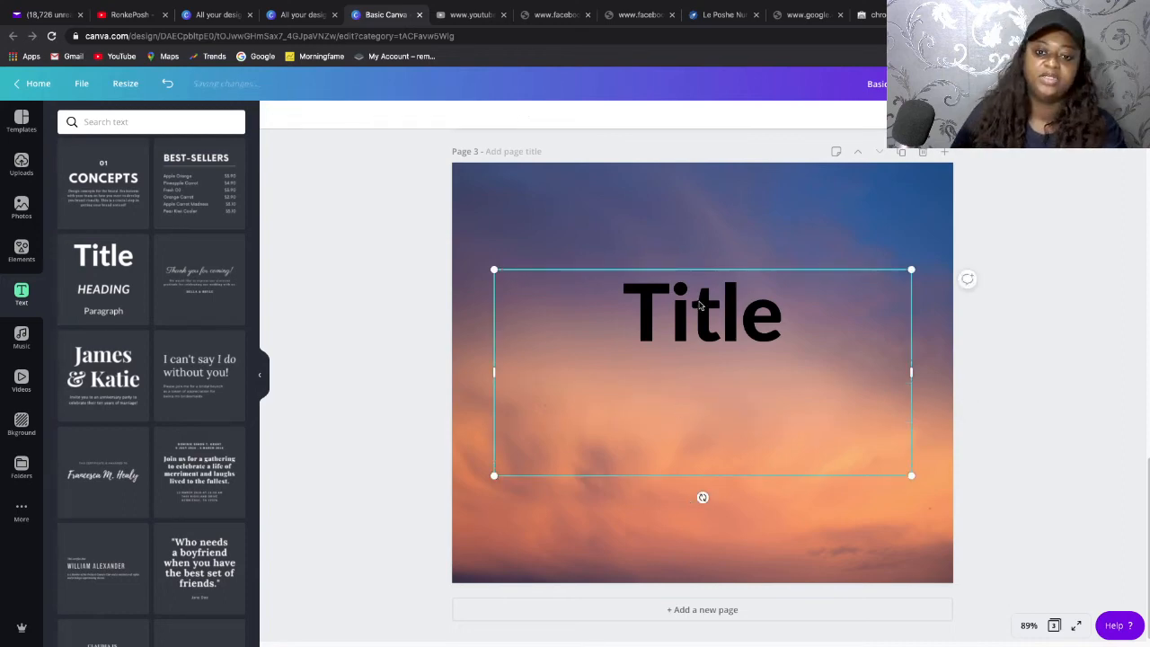
Set the font size of the "Title" text on page 3 to 88.
{"action": "left_click", "coordinate": [700, 305]}
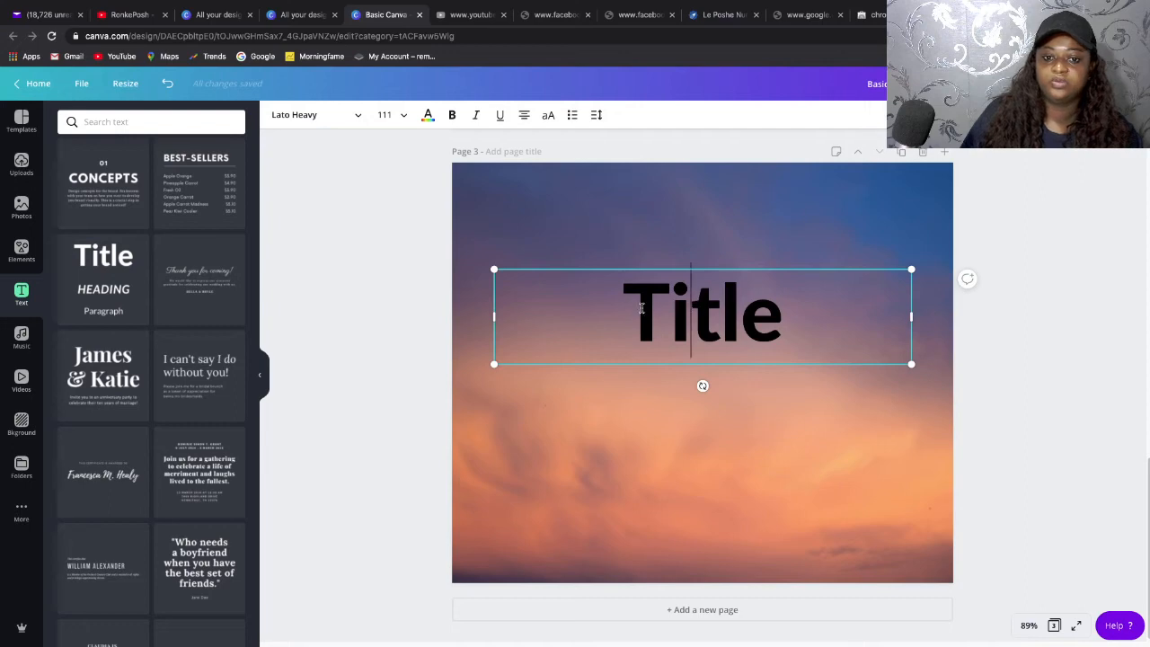
{"action": "left_click_drag", "start_coordinate": [642, 308], "coordinate": [778, 309]}
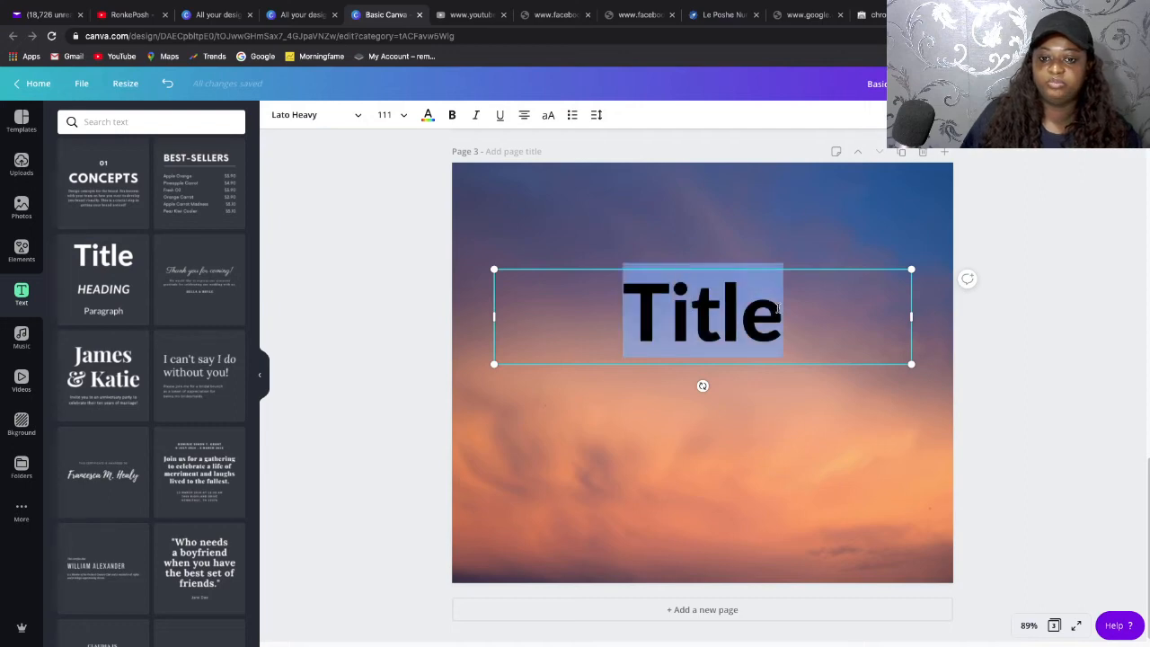
{"action": "left_click", "coordinate": [403, 116]}
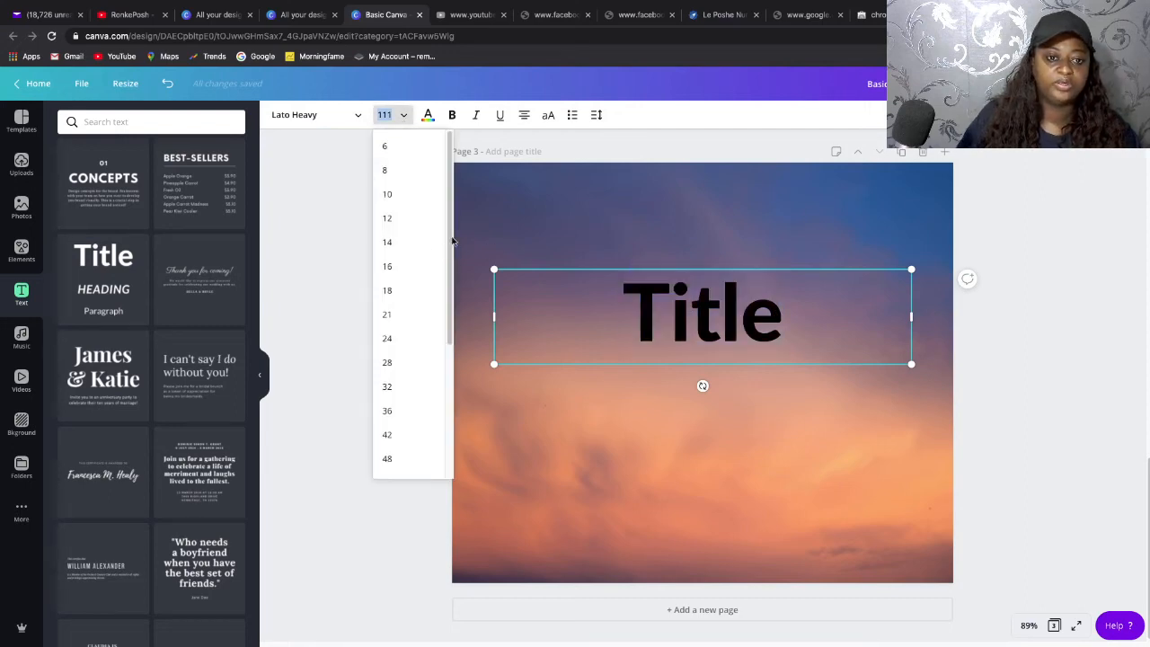
{"action": "scroll", "coordinate": [451, 422], "scroll_direction": "down", "scroll_amount": 5}
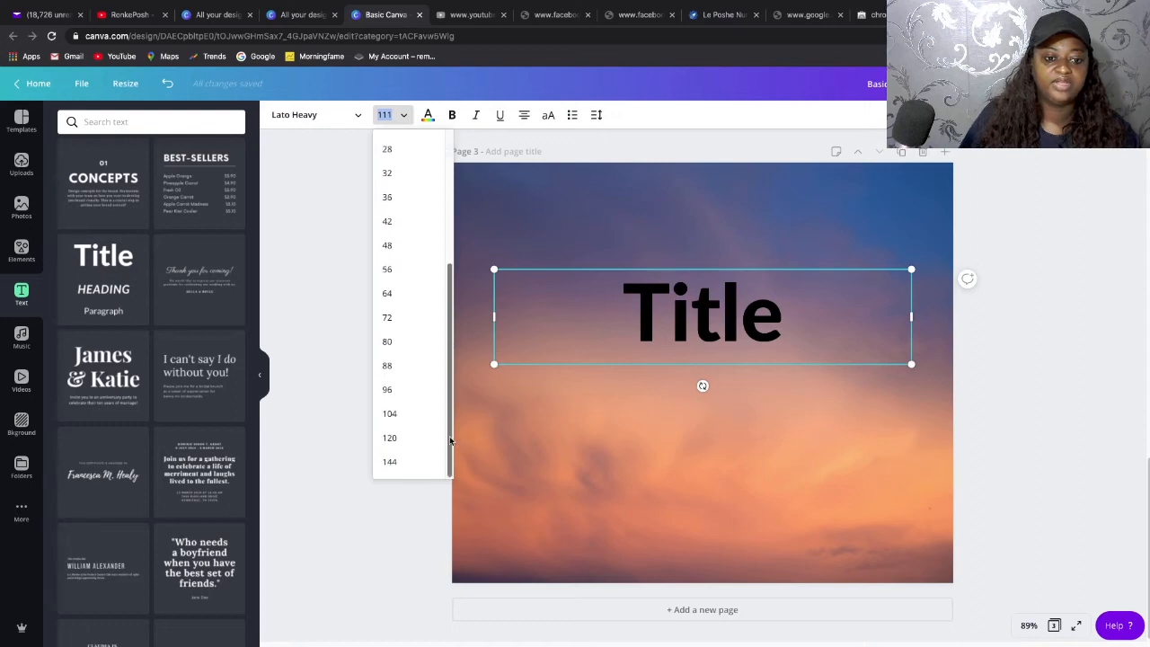
{"action": "left_click", "coordinate": [390, 366]}
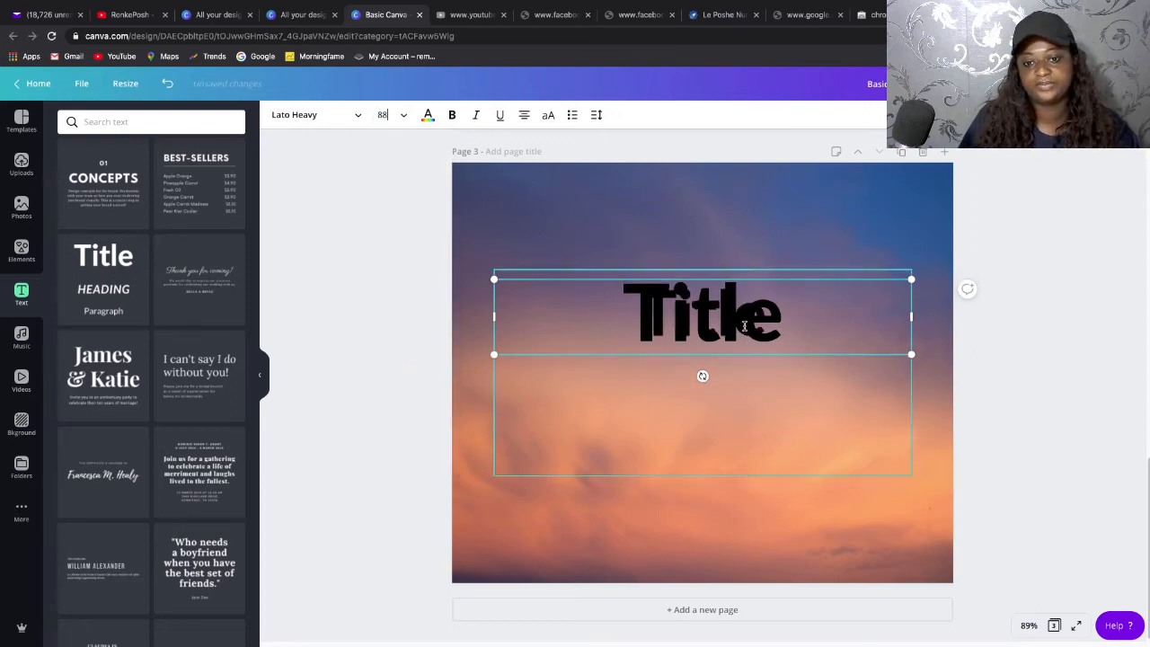
Overwrite the smaller title copy lying over the original with "Bas" and erase that text completely.
{"action": "left_click_drag", "start_coordinate": [770, 320], "coordinate": [650, 323]}
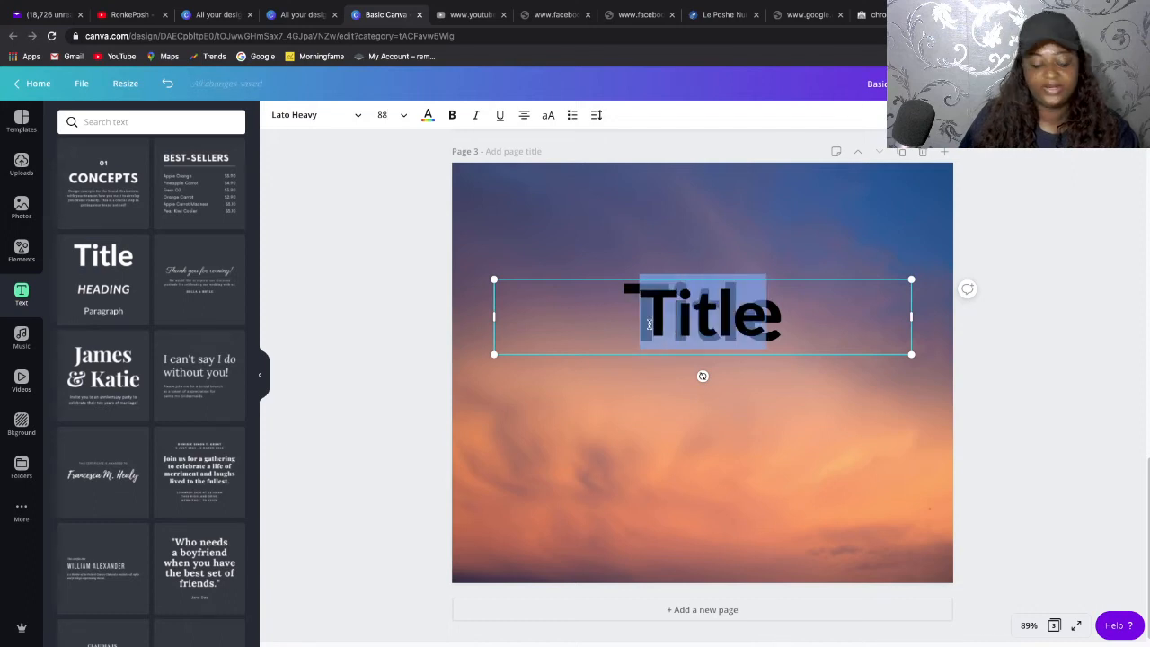
{"action": "type", "text": "Bas"}
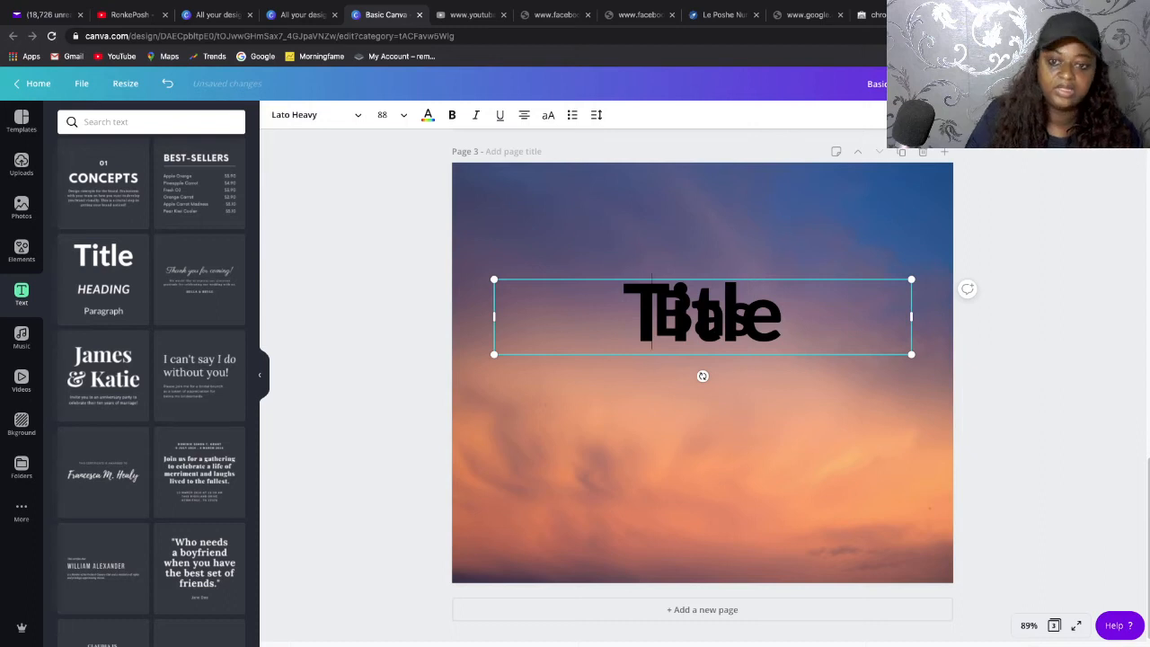
{"action": "left_click_drag", "start_coordinate": [651, 322], "coordinate": [789, 321]}
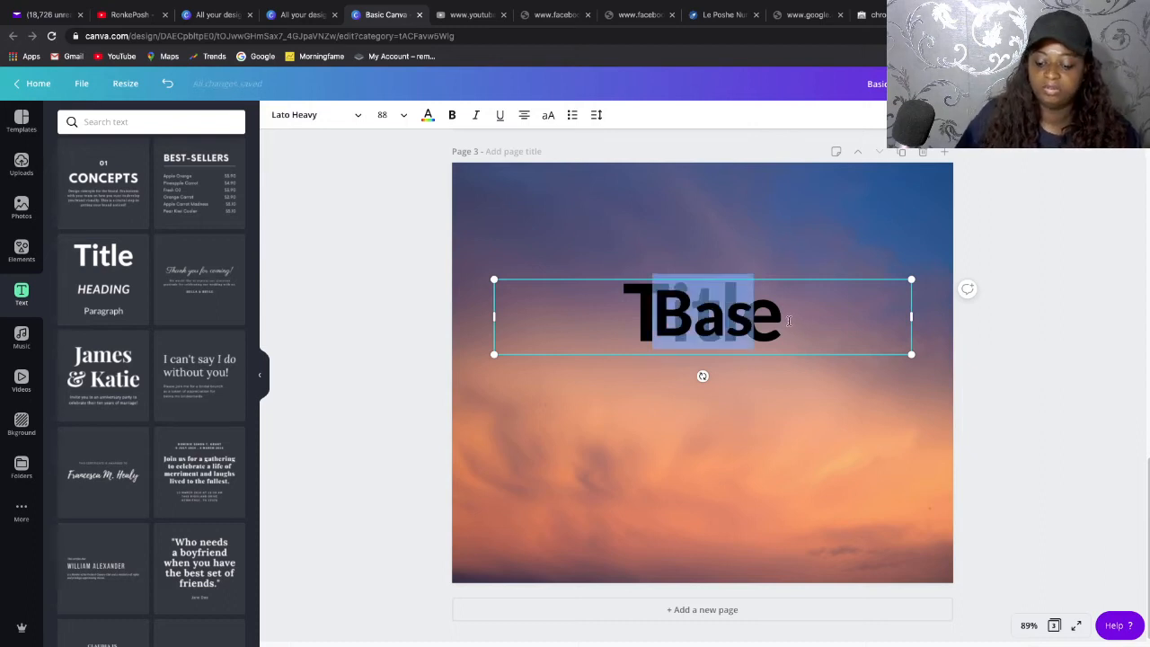
{"action": "key", "text": "BackSpace"}
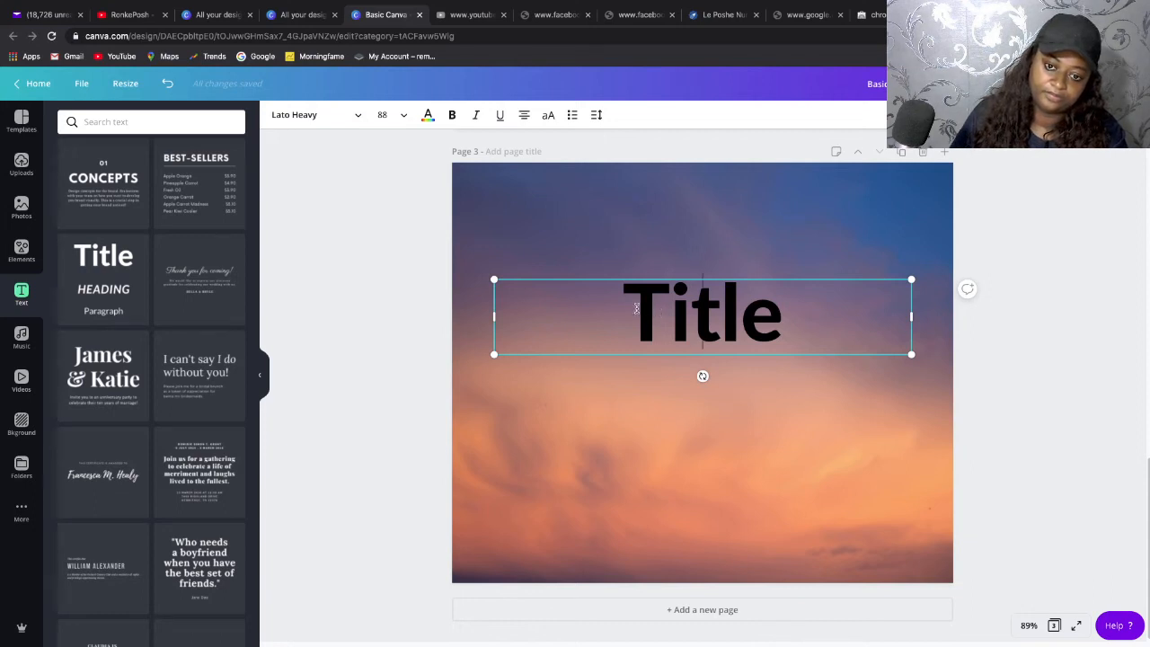
{"action": "left_click", "coordinate": [912, 285]}
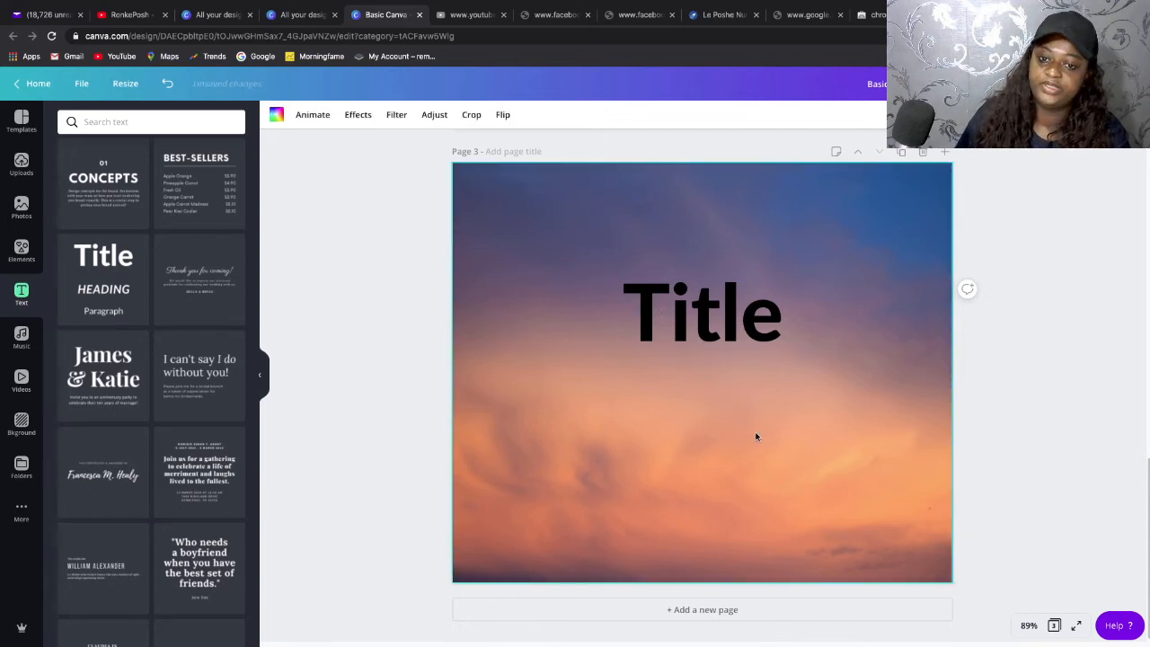
{"action": "left_click", "coordinate": [705, 434]}
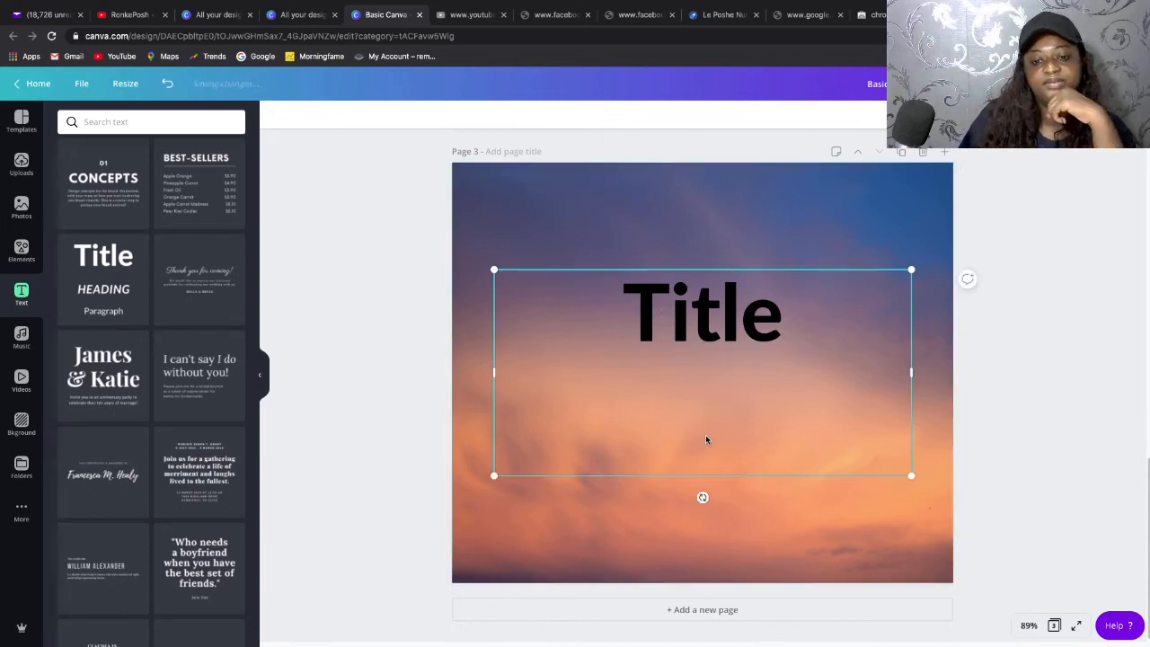
{"action": "left_click", "coordinate": [715, 319]}
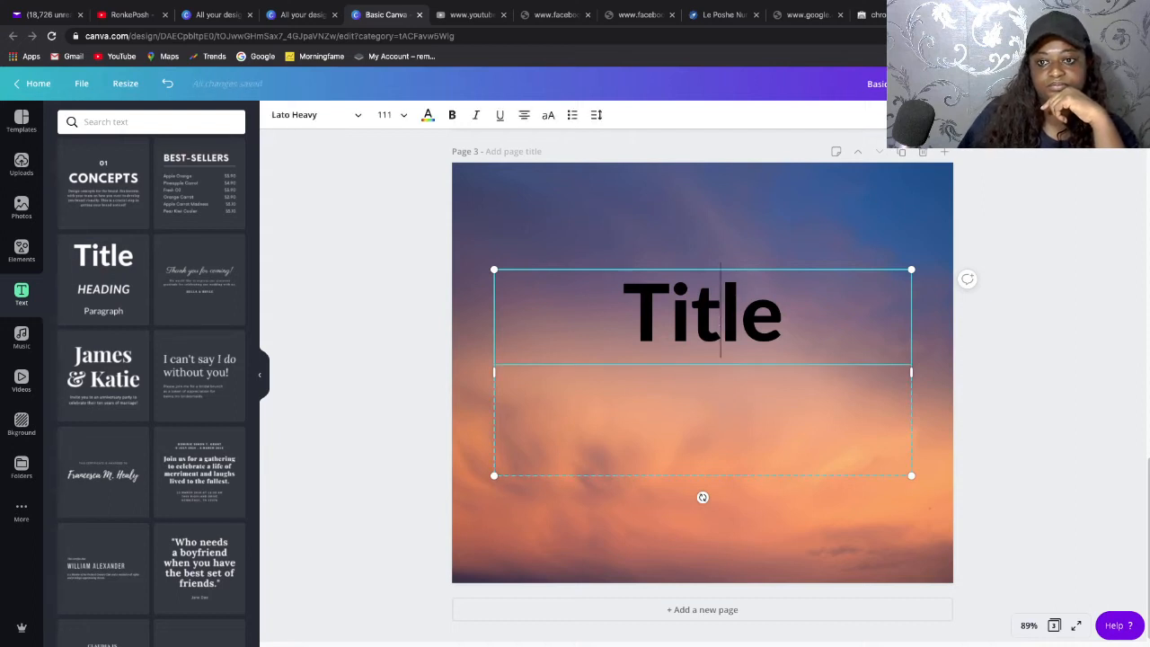
{"action": "key", "text": "Escape"}
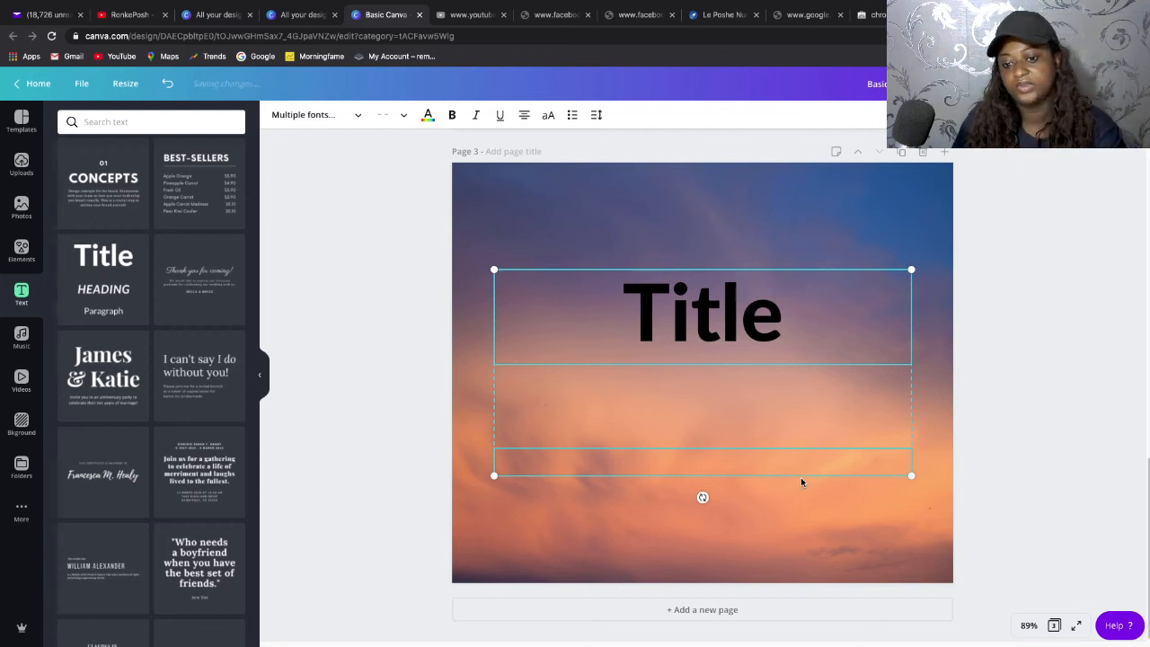
{"action": "left_click", "coordinate": [738, 231]}
{"action": "double_click", "coordinate": [724, 405]}
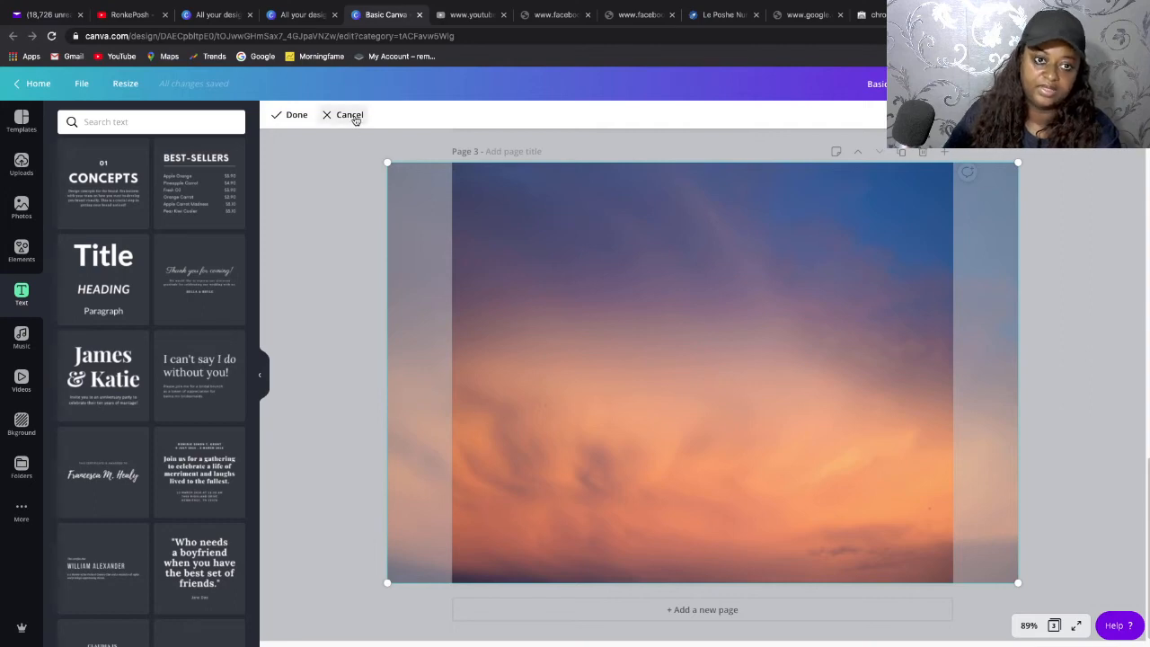
{"action": "left_click", "coordinate": [1114, 453]}
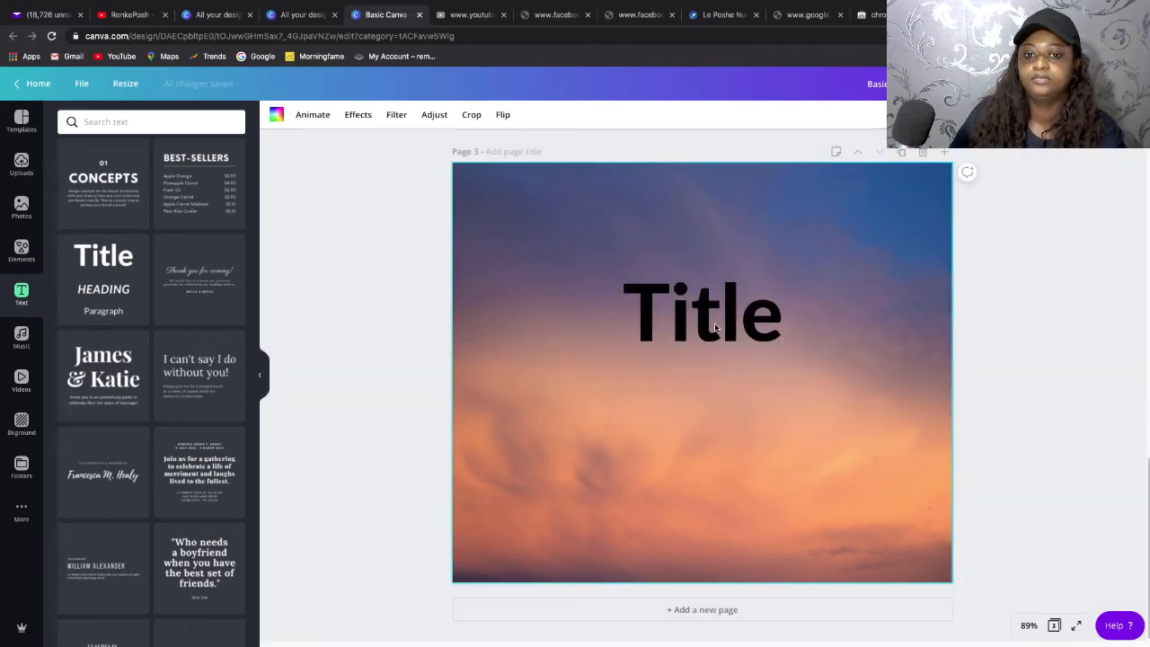
Replace the word "Title" on page 3 with "Basic Canva Design", one word per line.
{"action": "left_click", "coordinate": [714, 322]}
{"action": "double_click", "coordinate": [794, 325]}
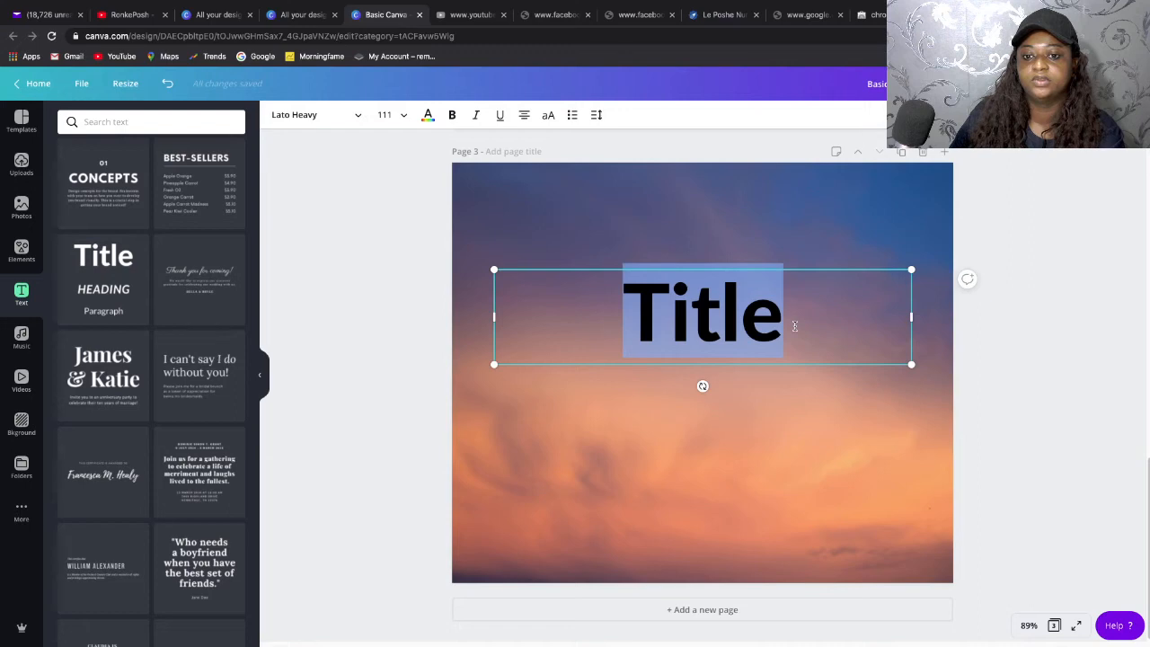
{"action": "type", "text": "B"}
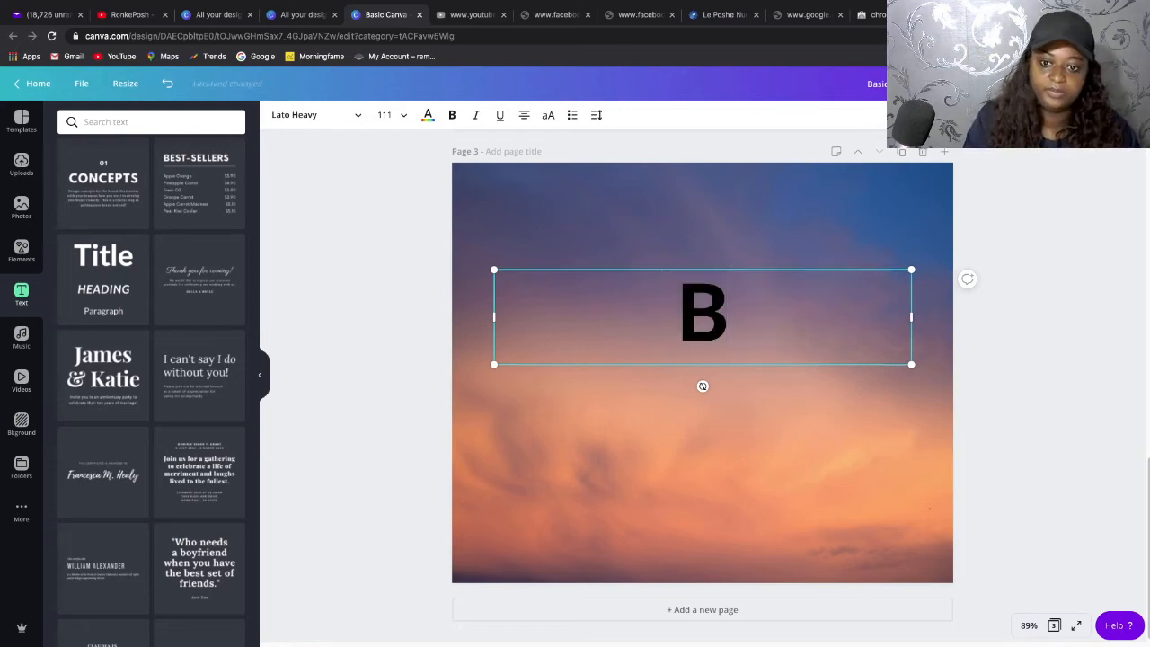
{"action": "type", "text": "as"}
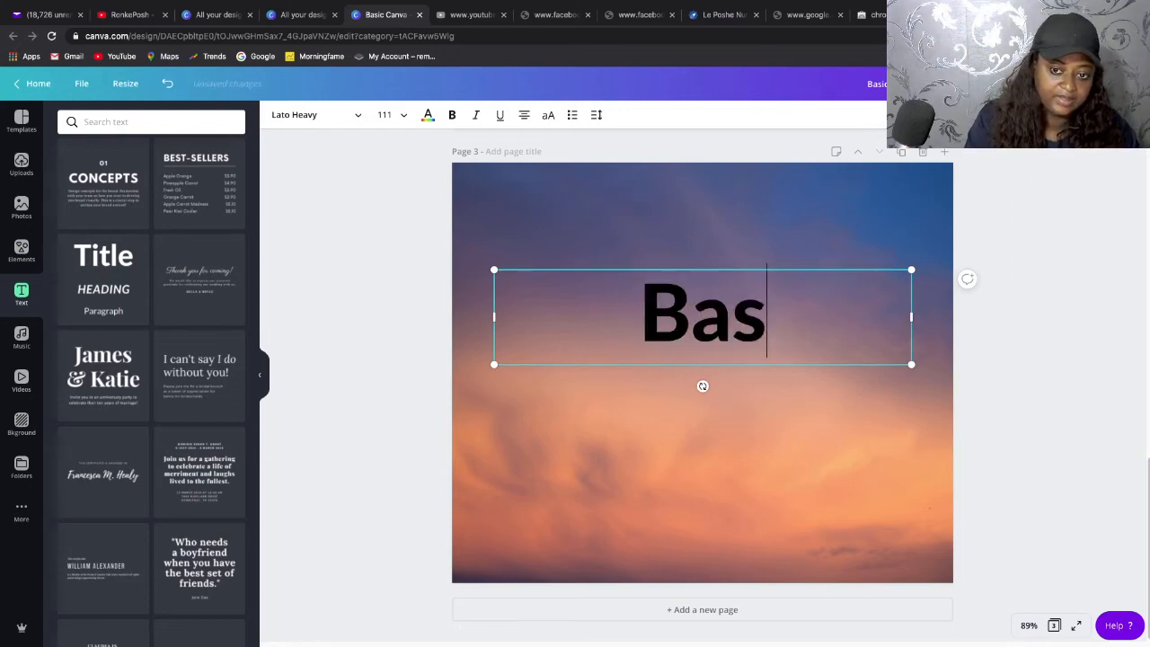
{"action": "type", "text": "ic C"}
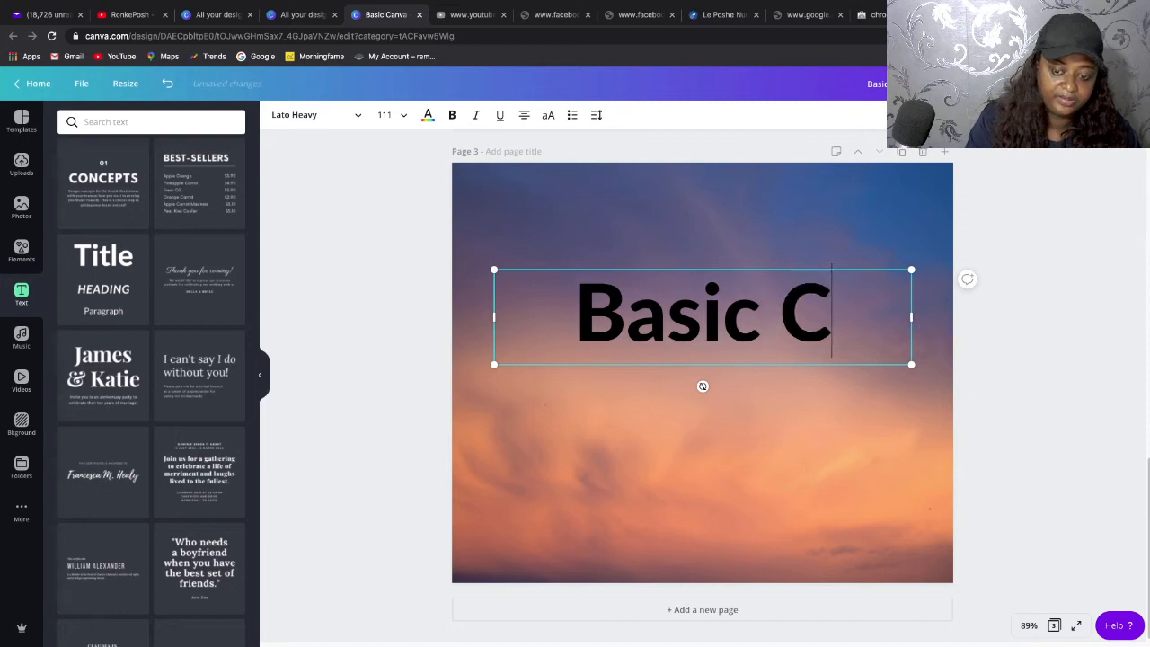
{"action": "key", "text": "BackSpace"}
{"action": "key", "text": "Return"}
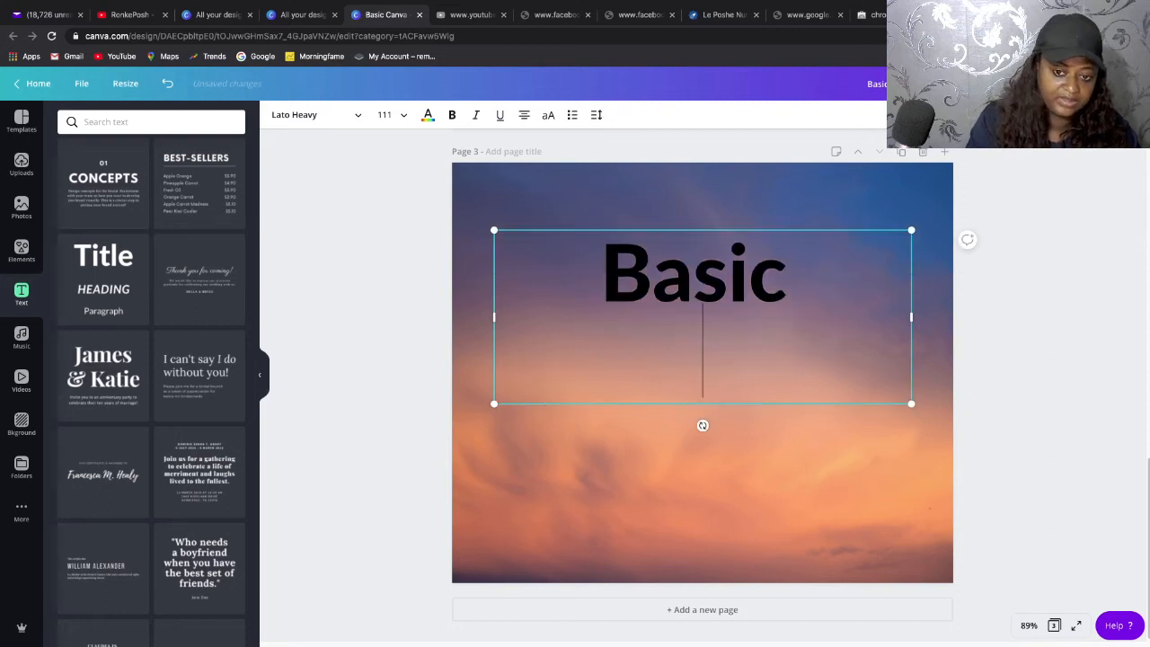
{"action": "type", "text": "Canv"}
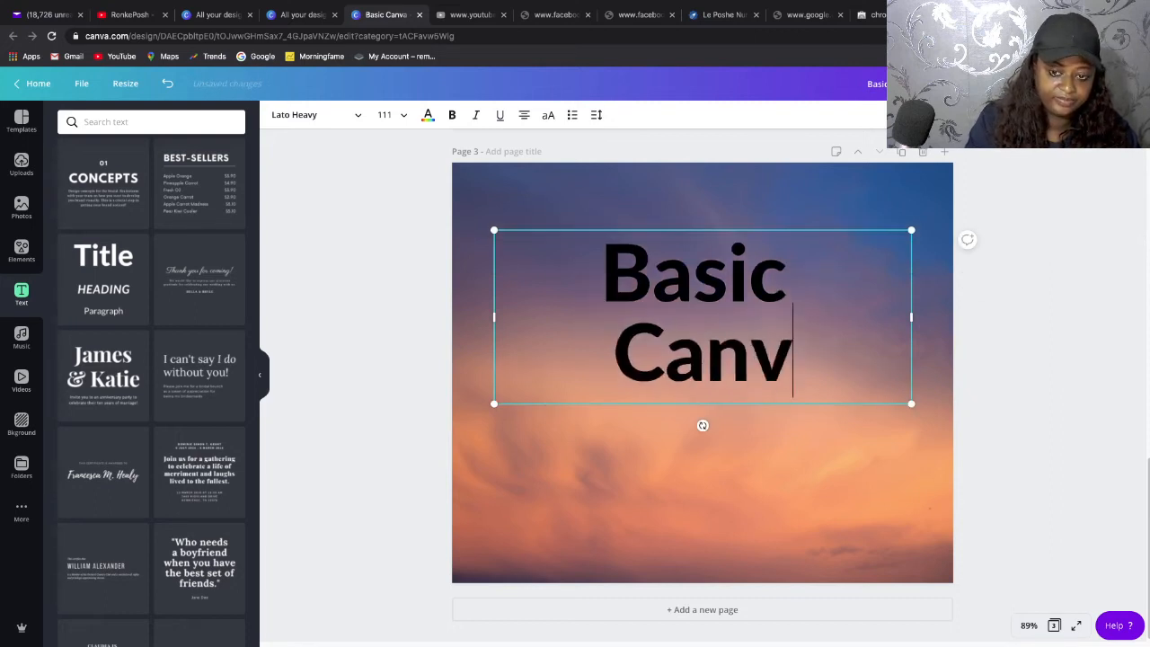
{"action": "type", "text": "a"}
{"action": "key", "text": "Return"}
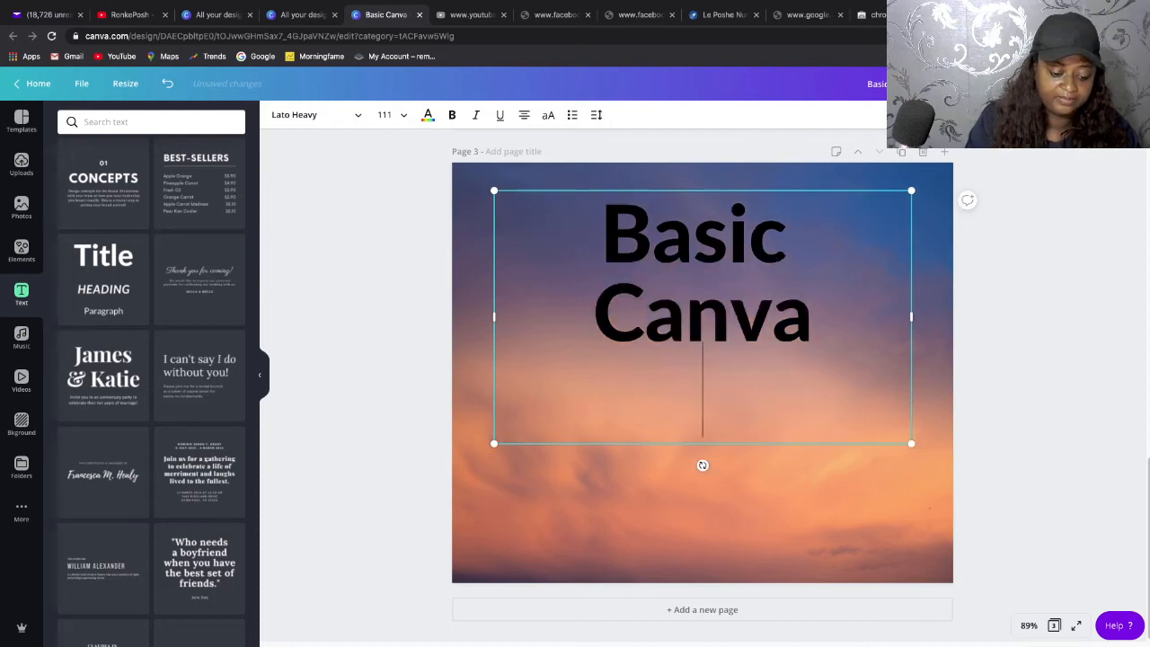
{"action": "type", "text": "De"}
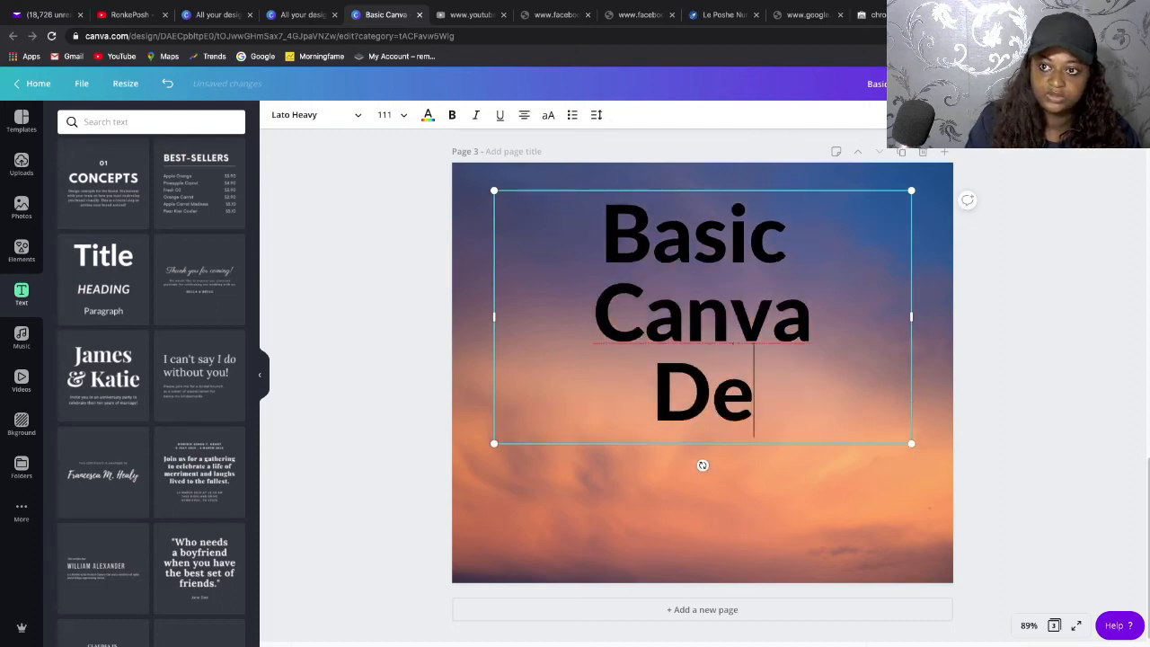
{"action": "type", "text": "sig"}
{"action": "type", "text": "n"}
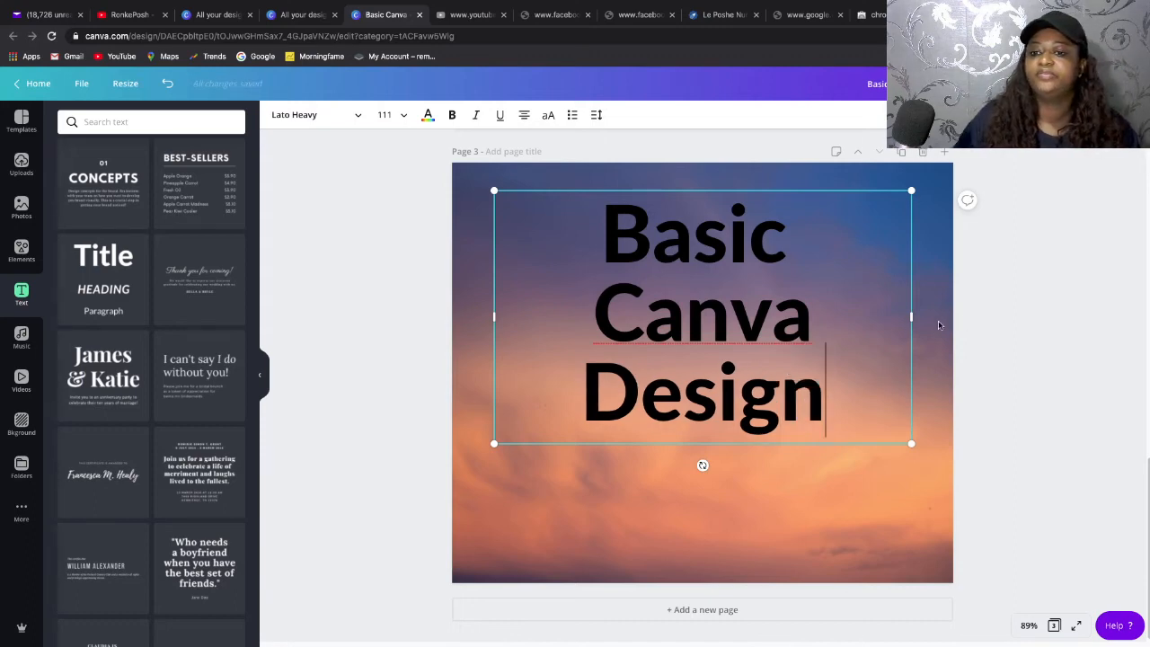
{"action": "left_click", "coordinate": [744, 536]}
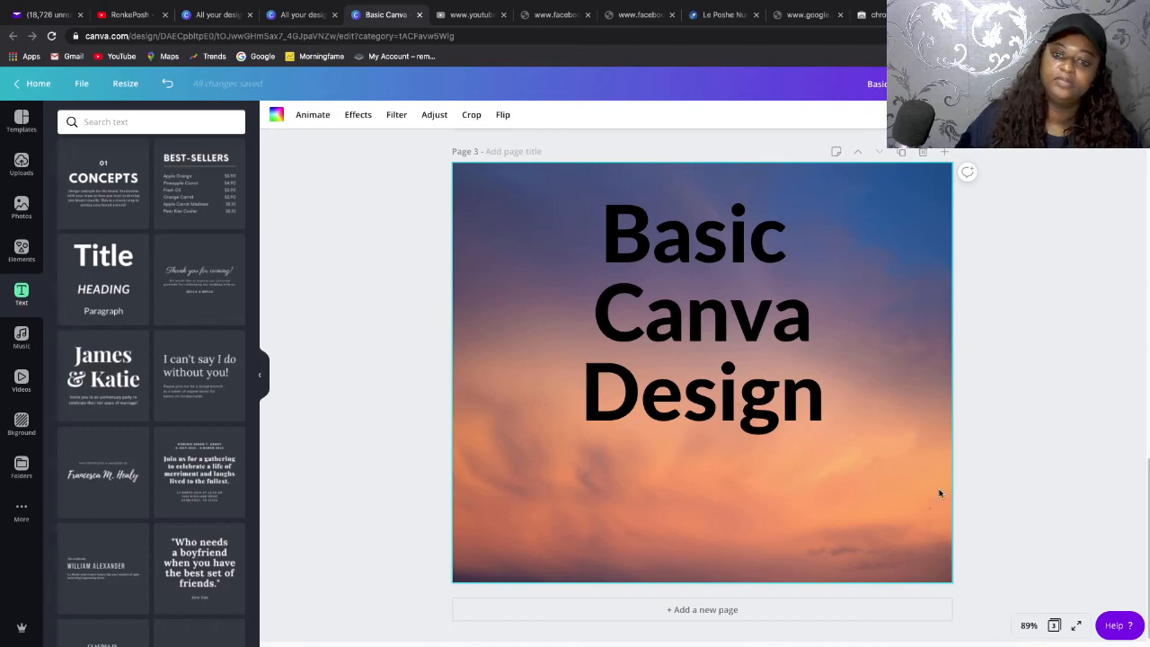
Align the "Basic Canva Design" text box vertically to the middle of the page.
{"action": "double_click", "coordinate": [735, 334]}
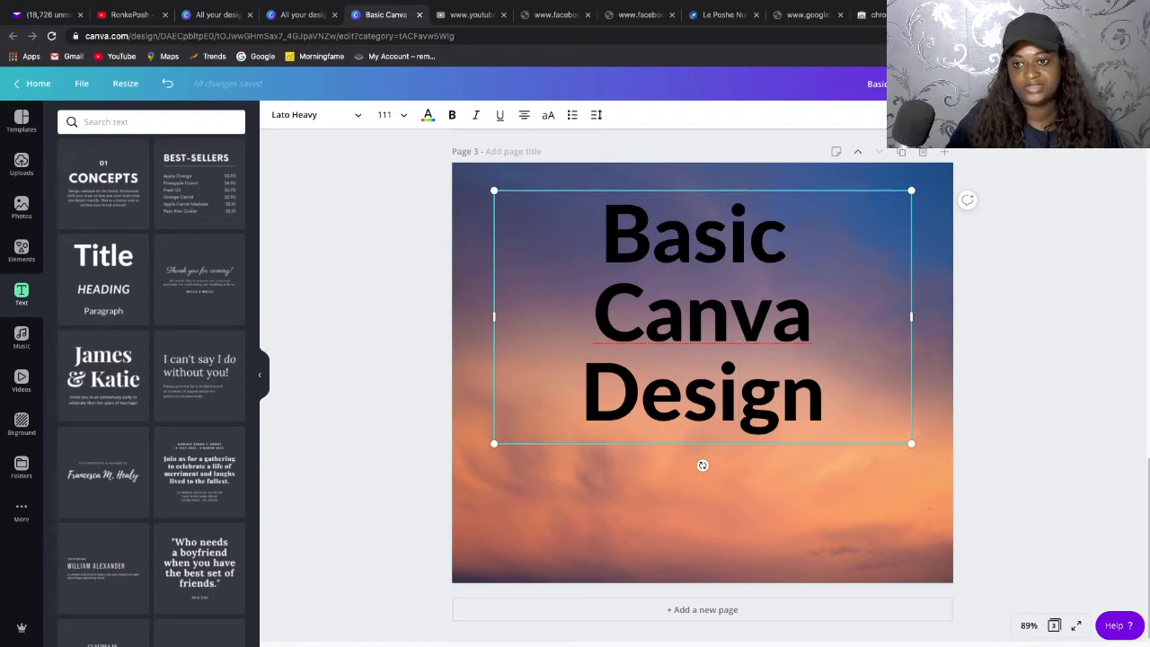
{"action": "left_click", "coordinate": [977, 115]}
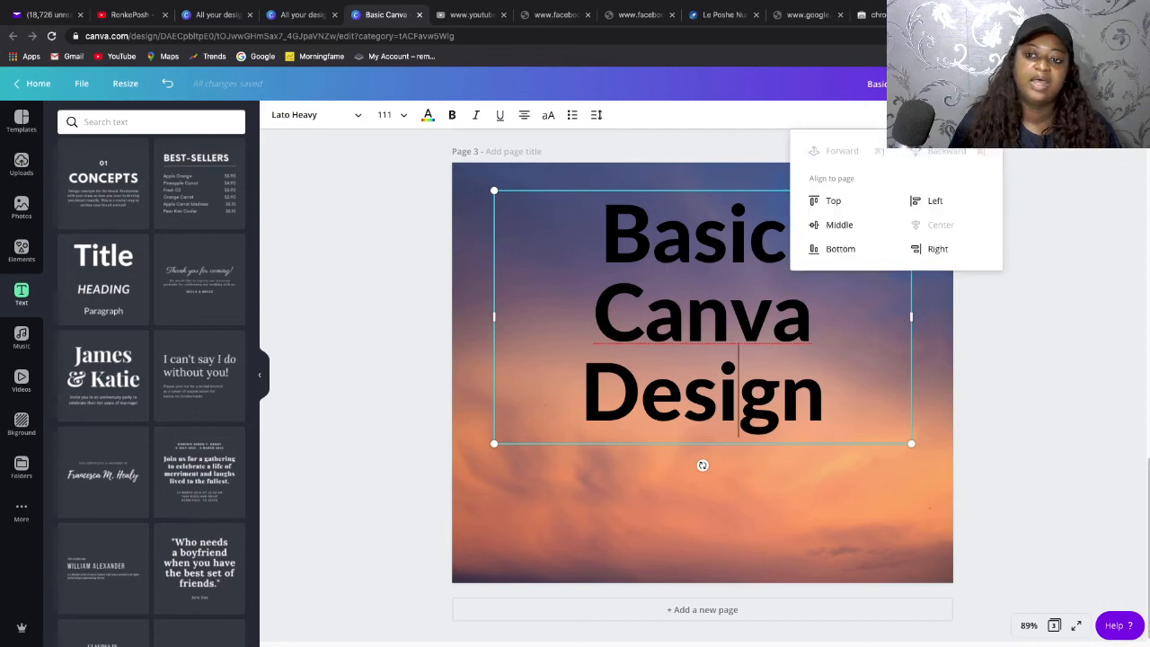
{"action": "left_click", "coordinate": [839, 225]}
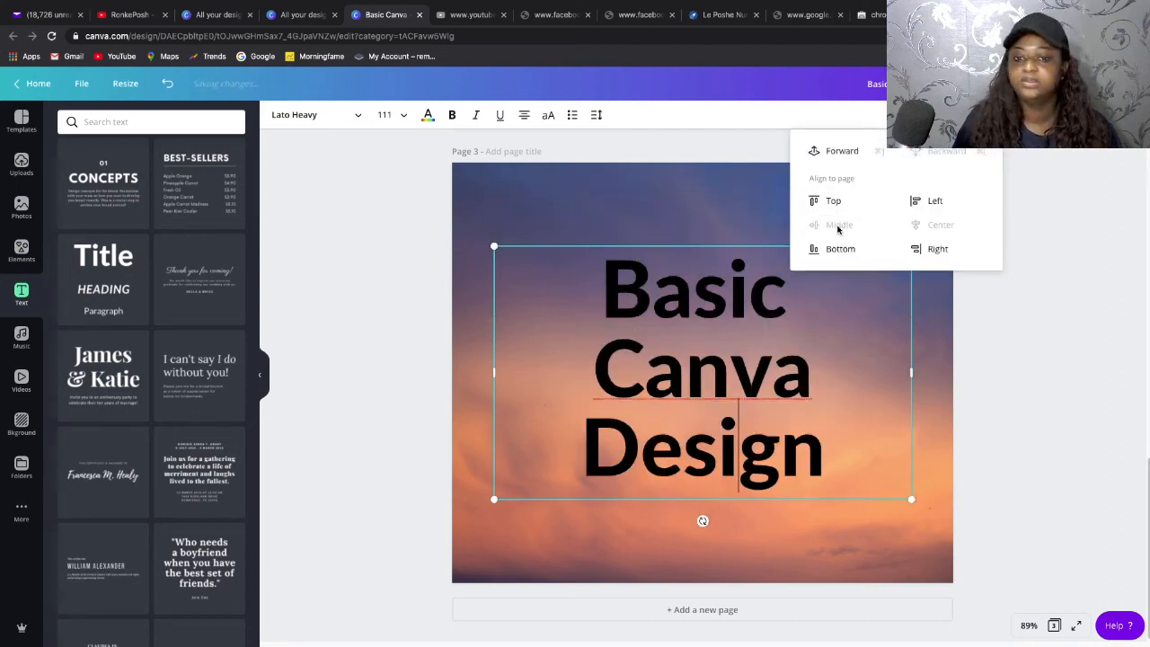
Try the left and right page alignments for the text box and return it to center alignment.
{"action": "left_click", "coordinate": [932, 203]}
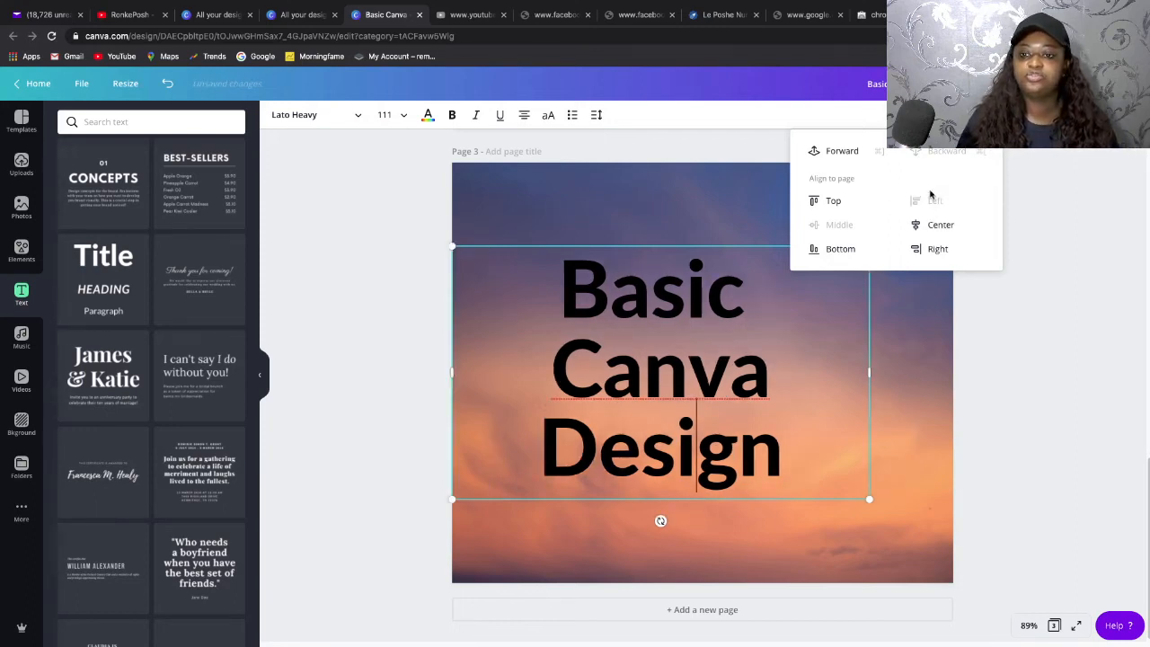
{"action": "left_click", "coordinate": [931, 249]}
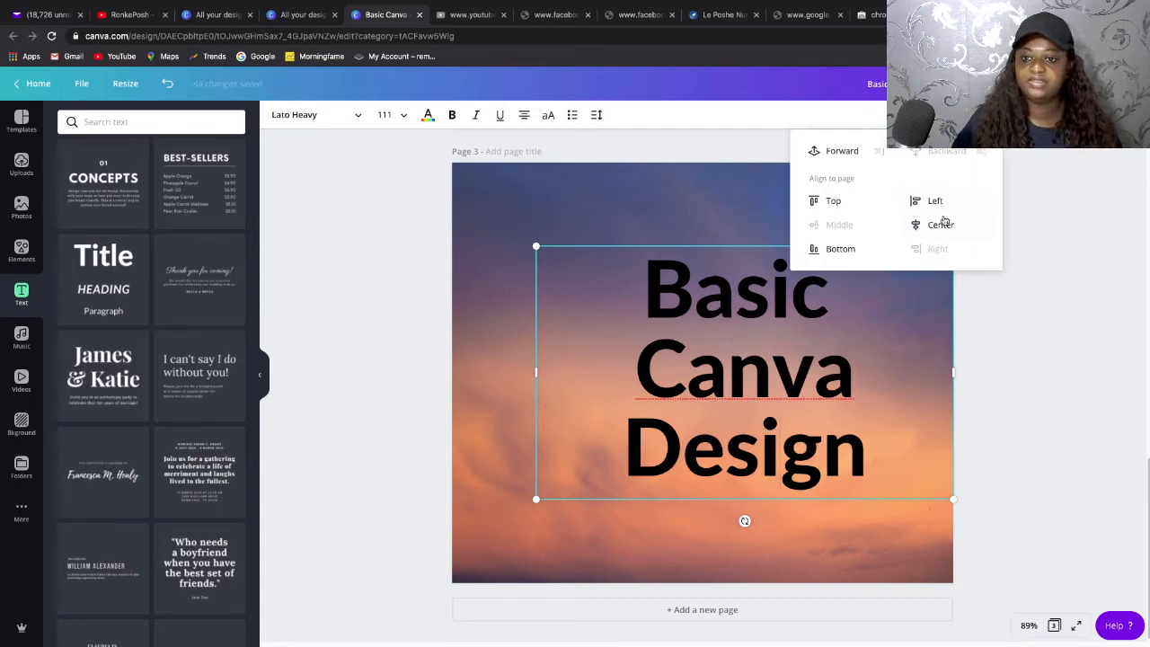
{"action": "left_click", "coordinate": [941, 210]}
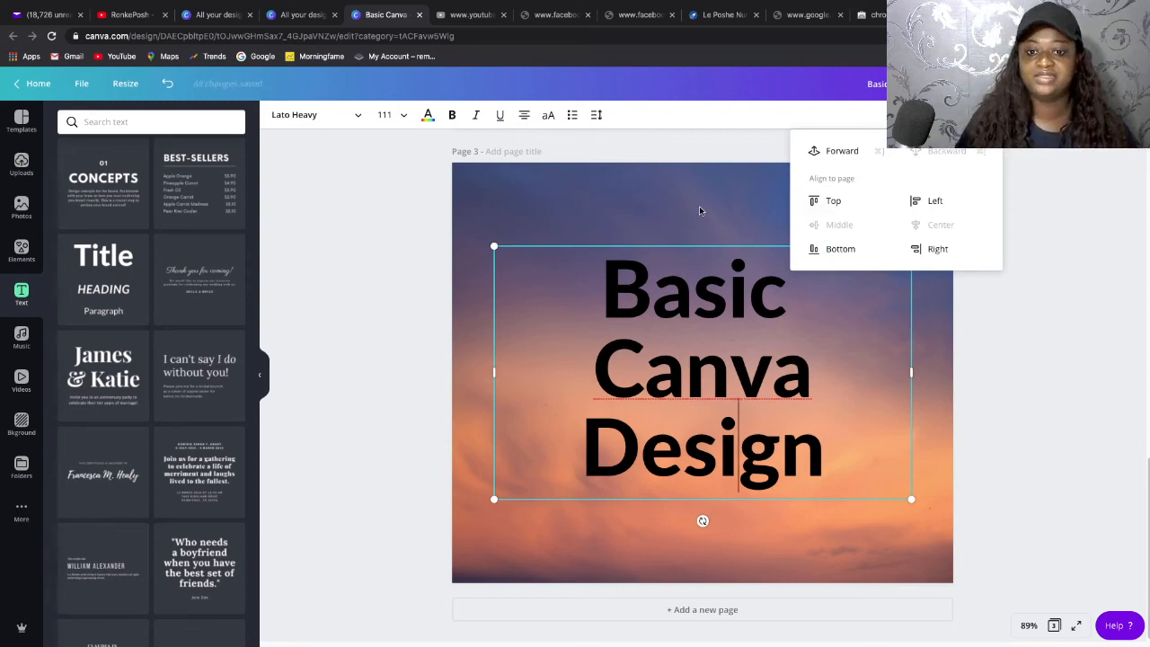
{"action": "left_click", "coordinate": [926, 310]}
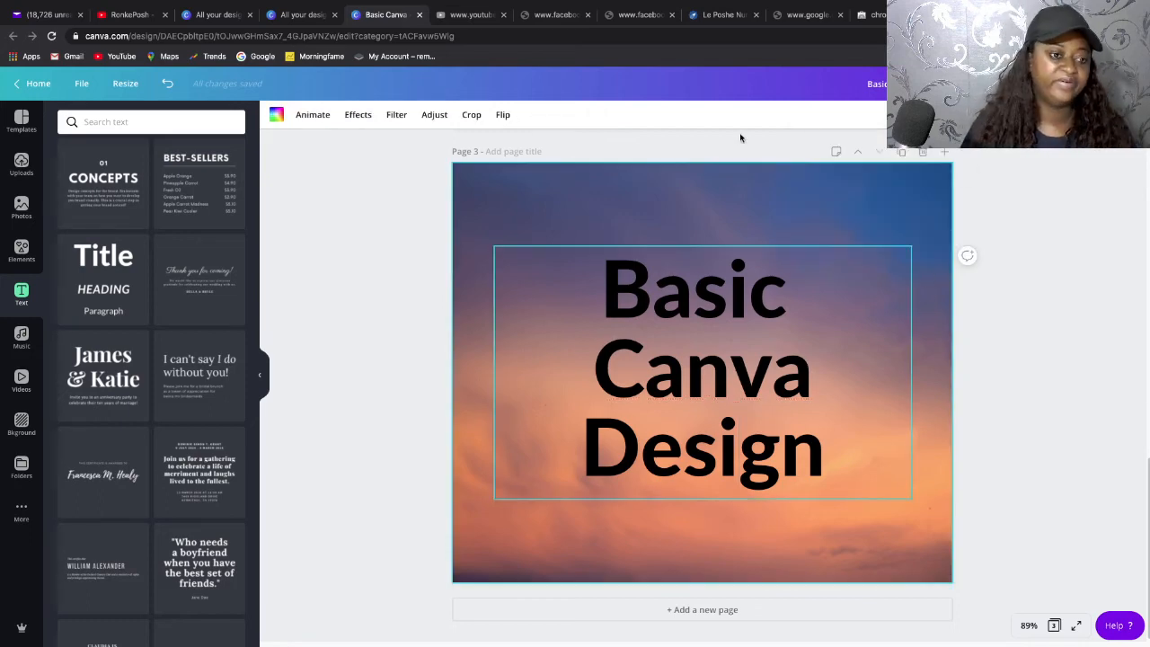
Change the font of the "Basic Canva Design" text to Zing Rust Base.
{"action": "left_click", "coordinate": [737, 331]}
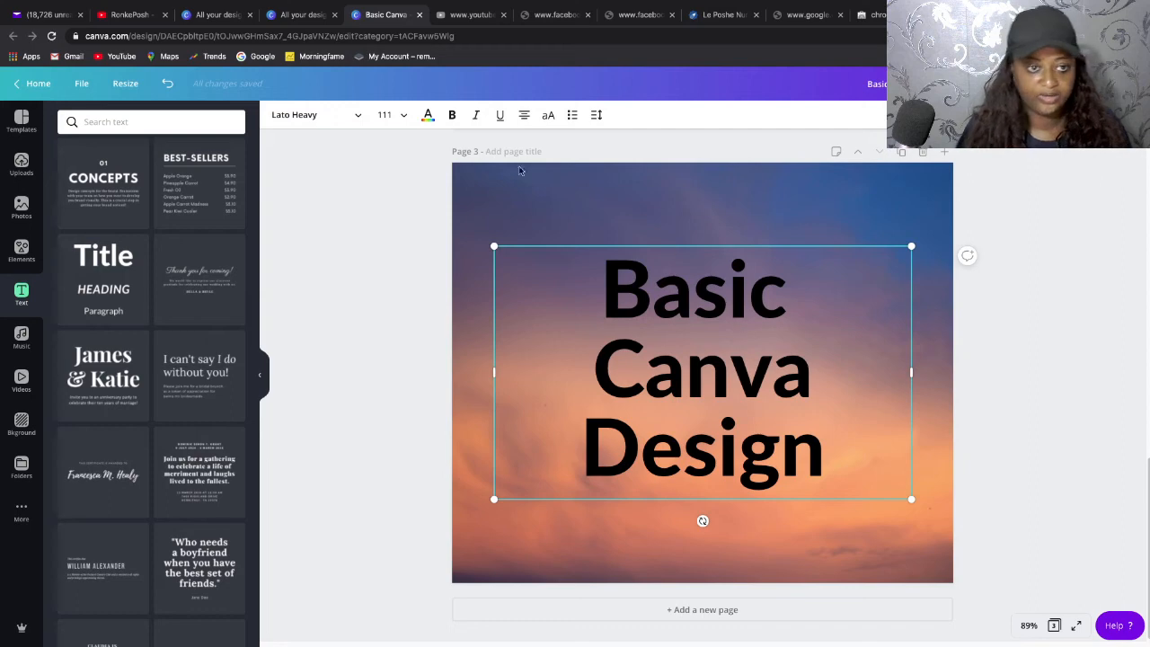
{"action": "left_click", "coordinate": [358, 116]}
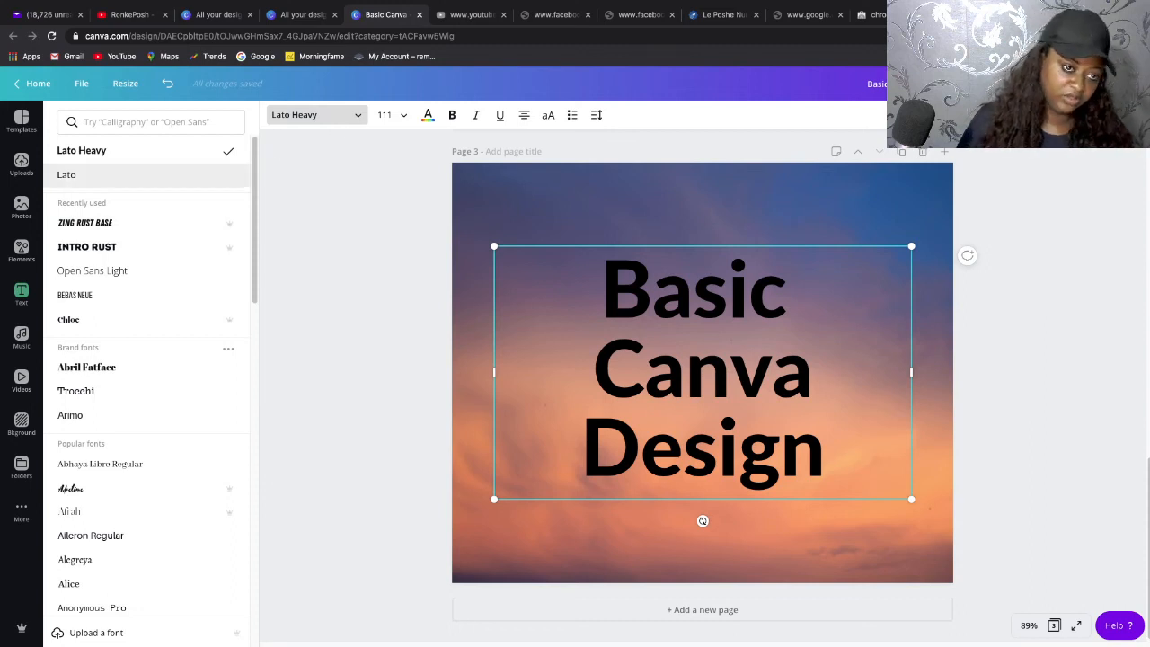
{"action": "left_click", "coordinate": [142, 234]}
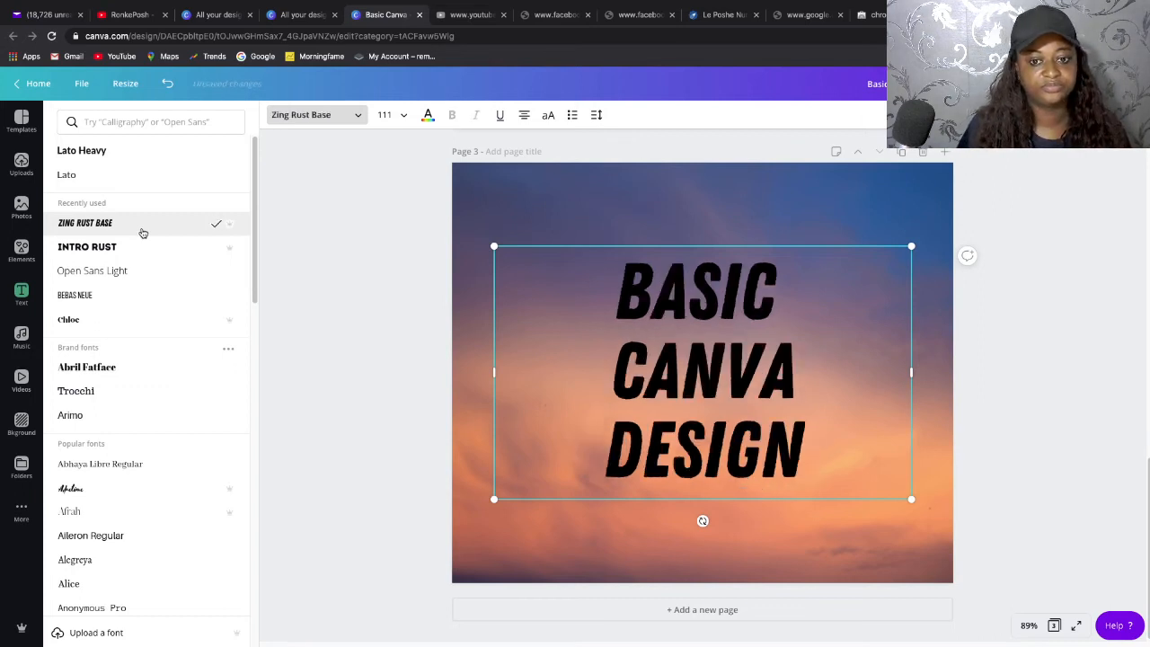
Try yellow on the "Basic Canva Design" text and settle on dark blue as its color.
{"action": "left_click", "coordinate": [743, 219]}
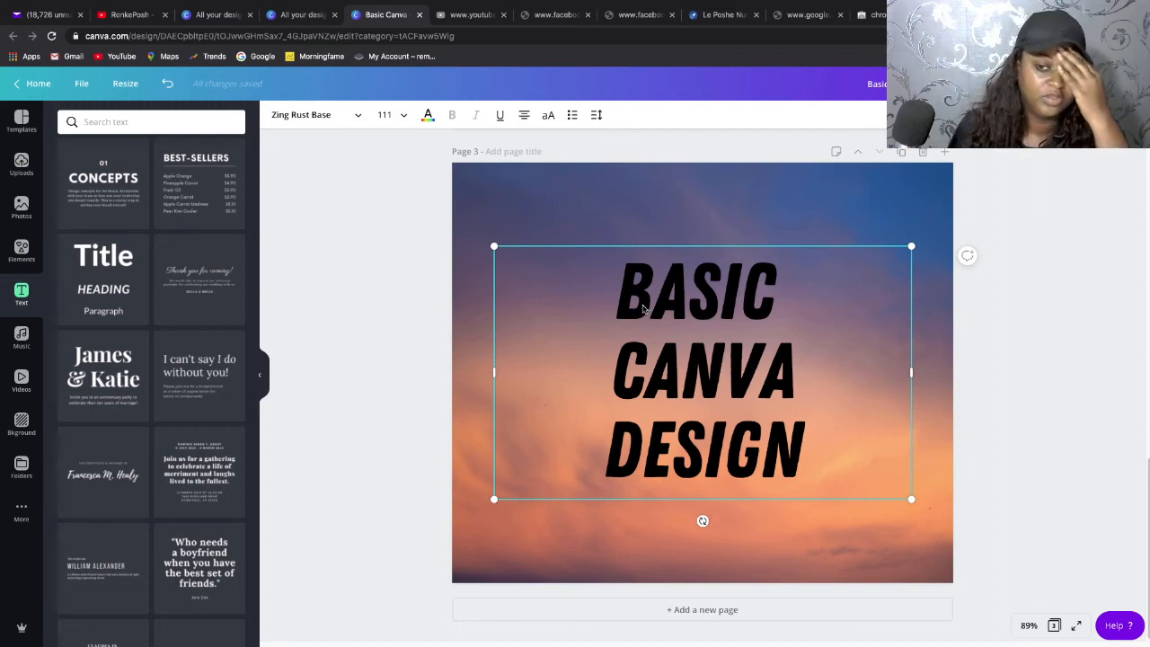
{"action": "left_click", "coordinate": [428, 117]}
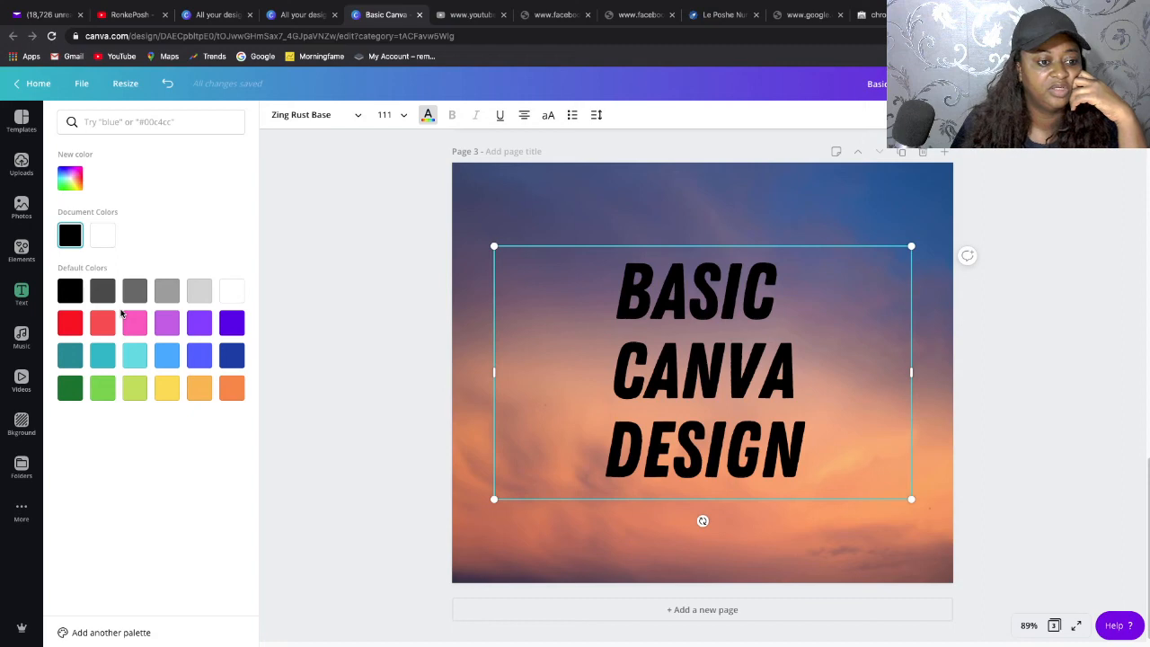
{"action": "left_click", "coordinate": [168, 390]}
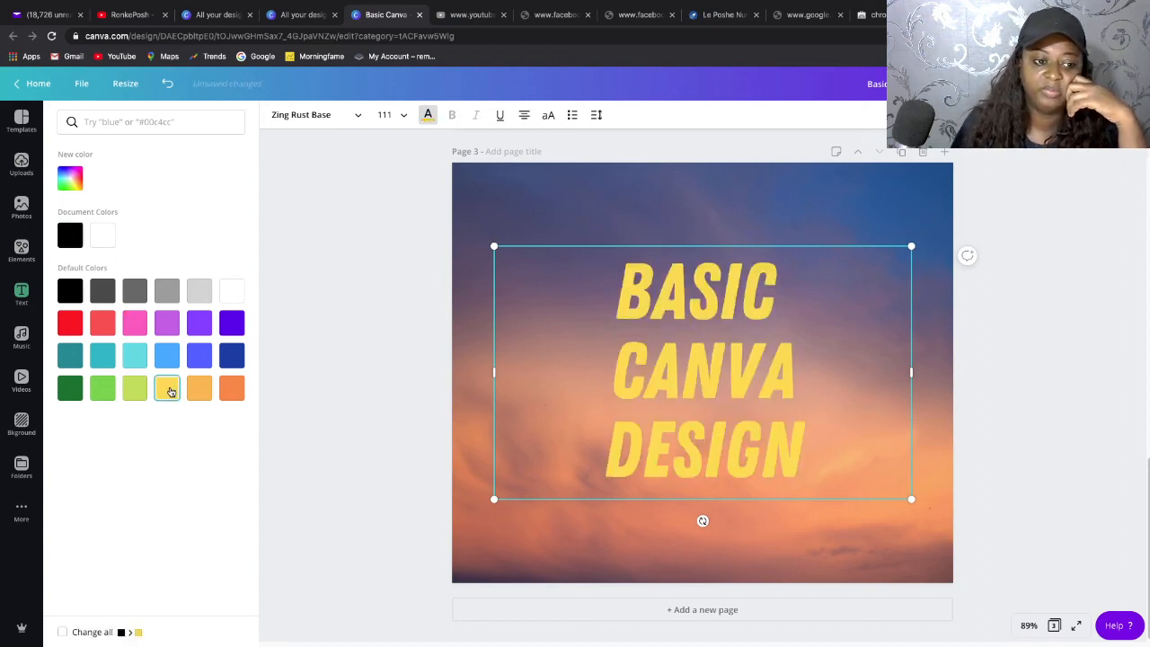
{"action": "left_click", "coordinate": [232, 361]}
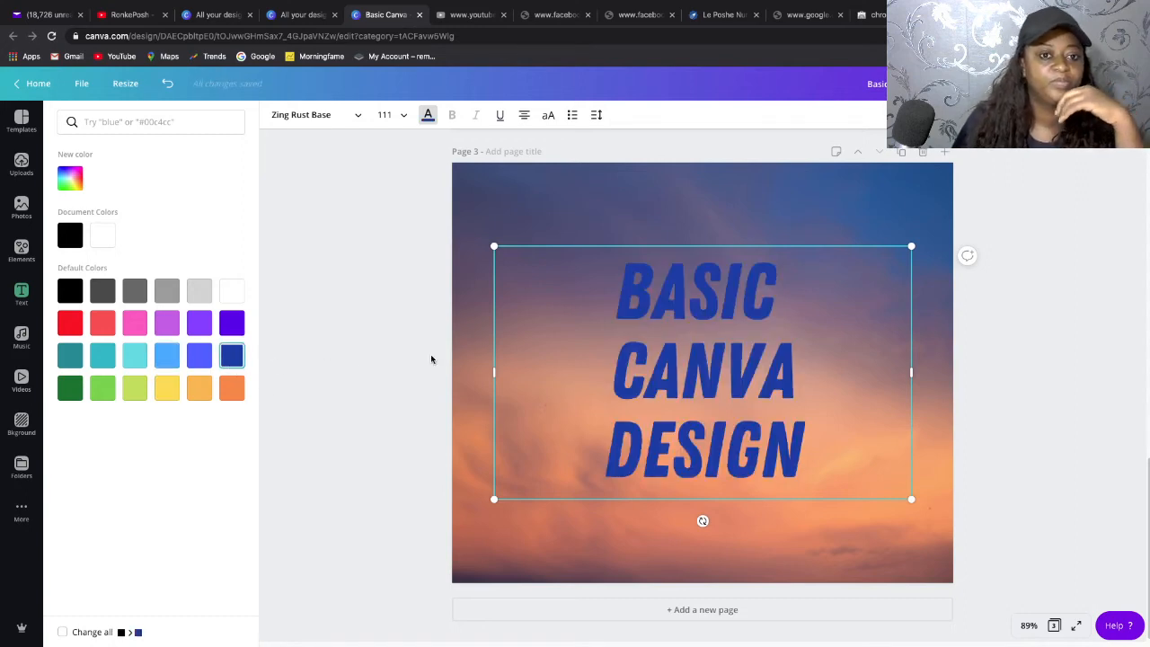
Try underlining the "Basic Canva Design" text and remove the underline again.
{"action": "left_click", "coordinate": [500, 118]}
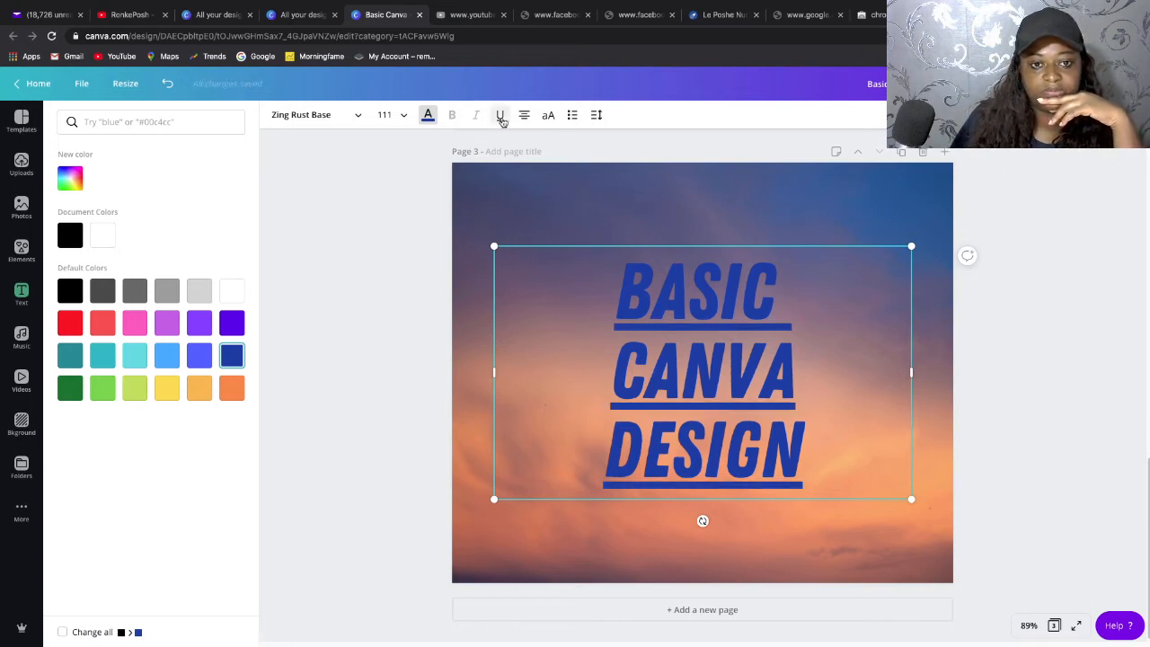
{"action": "left_click", "coordinate": [500, 117]}
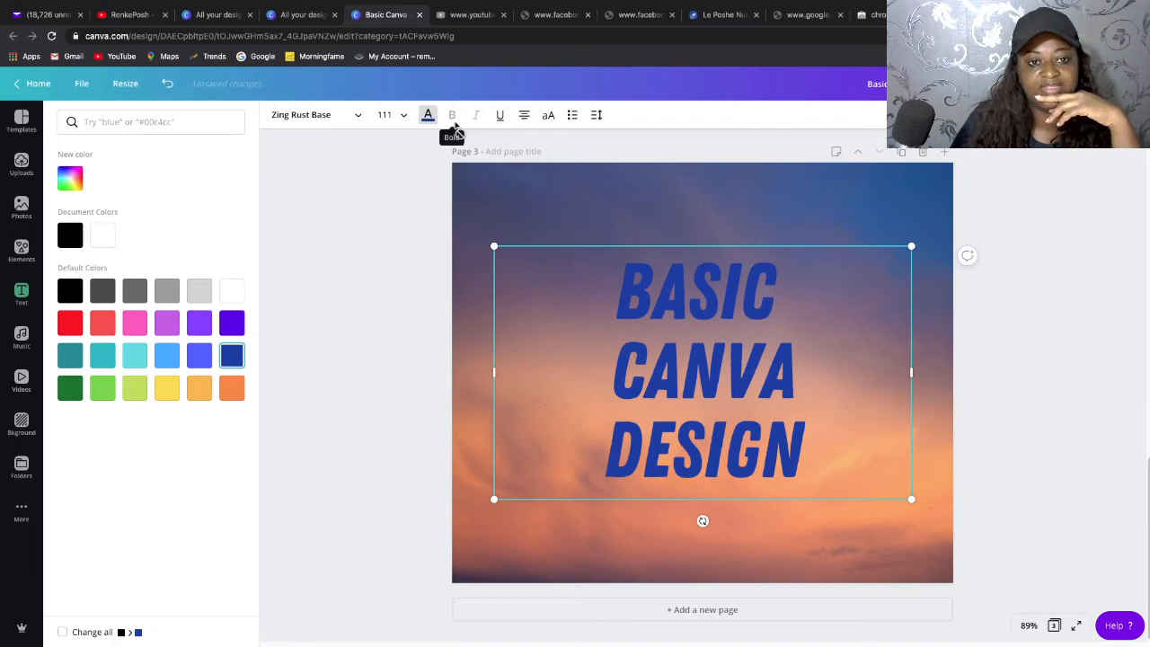
{"action": "left_click", "coordinate": [828, 200]}
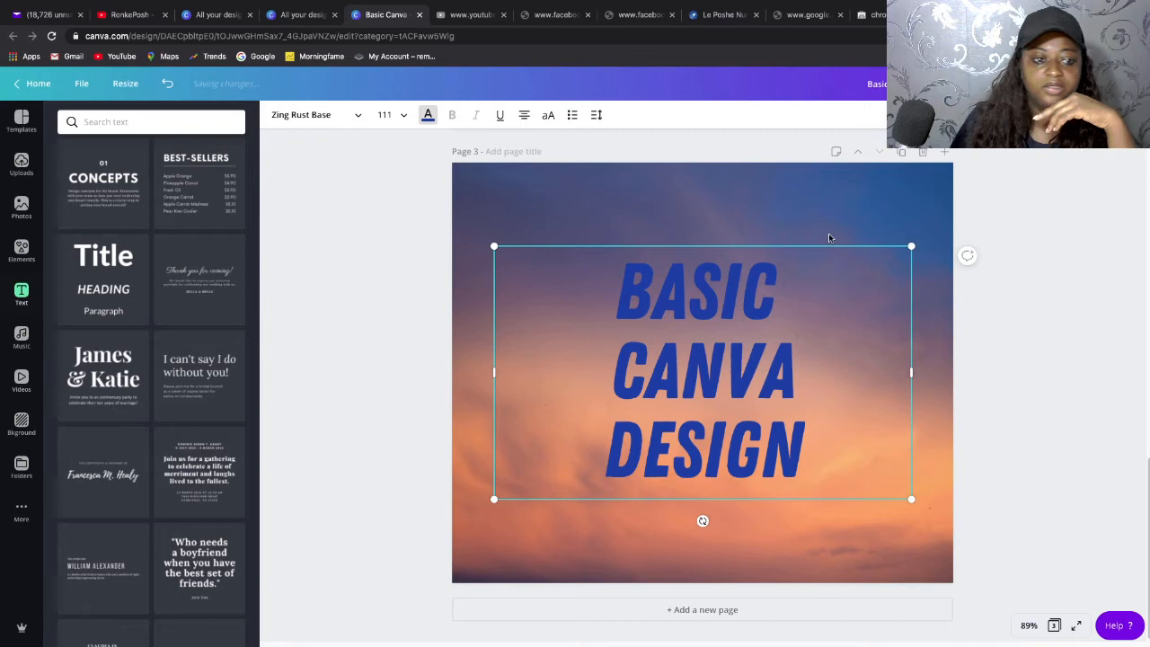
{"action": "left_click", "coordinate": [792, 549]}
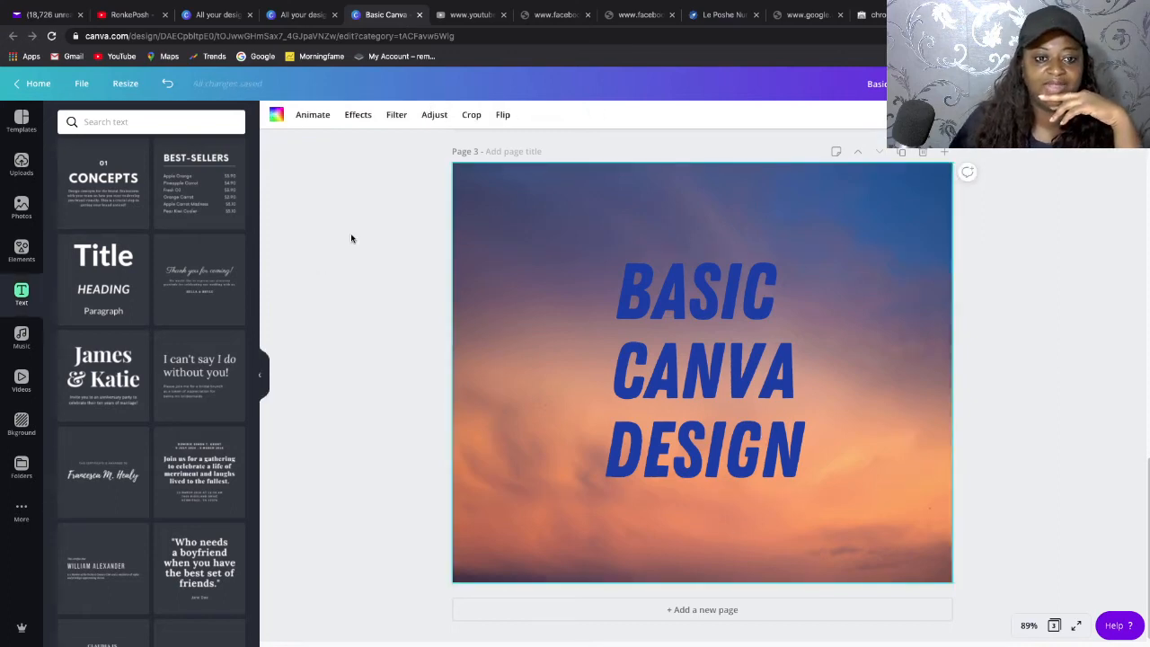
{"action": "left_click", "coordinate": [529, 308]}
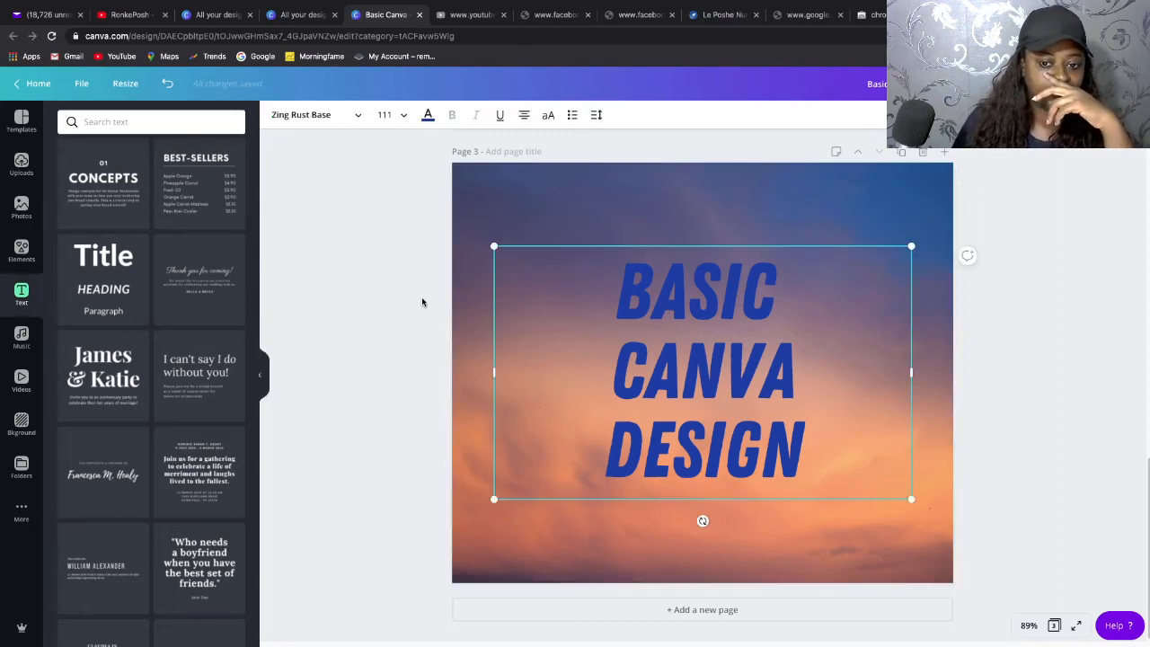
Add a fourth page and delete the sky photo from its background.
{"action": "left_click", "coordinate": [671, 611]}
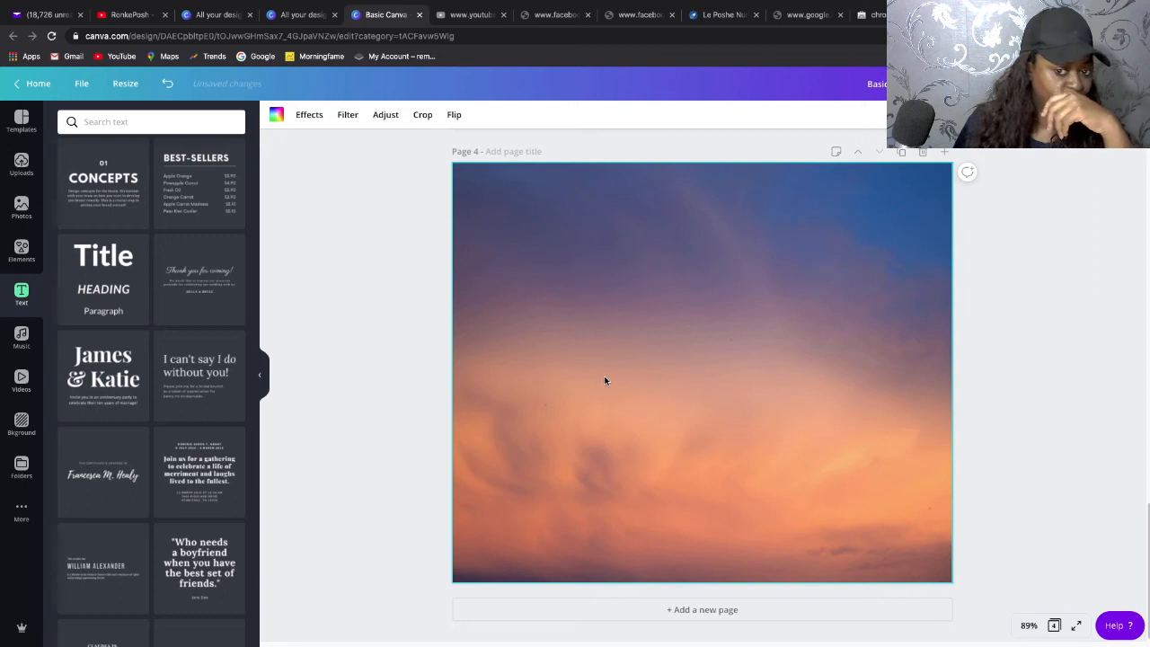
{"action": "key", "text": "Delete"}
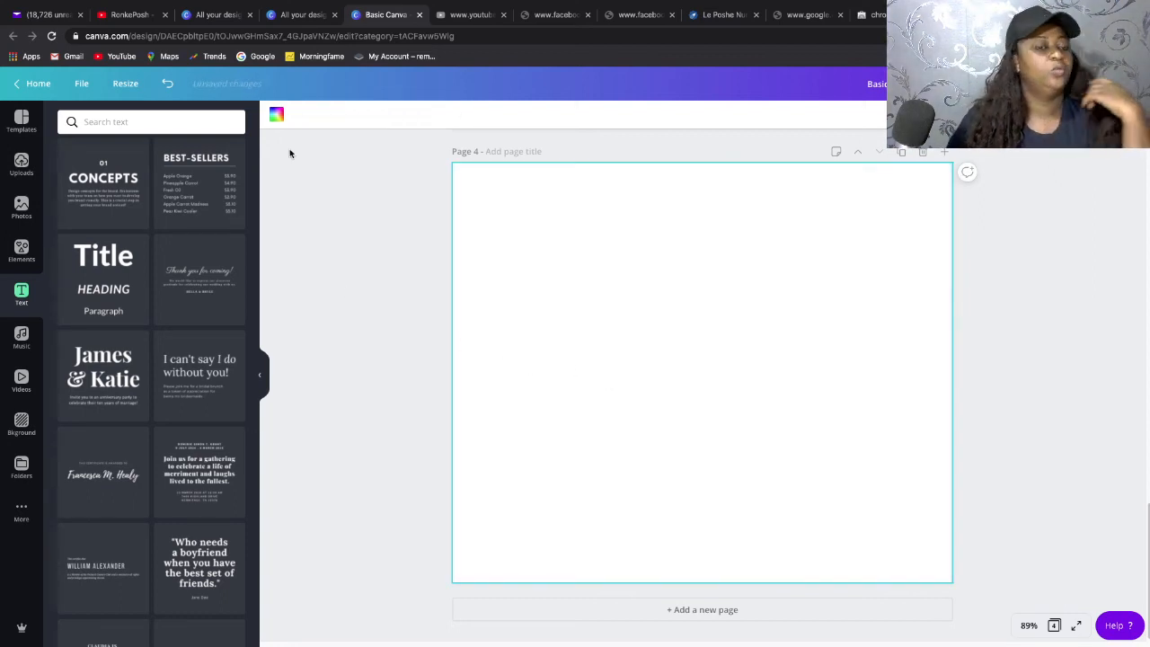
Place the uploaded cartoon avatar in green bushes on page 4 and enlarge it.
{"action": "left_click", "coordinate": [29, 171]}
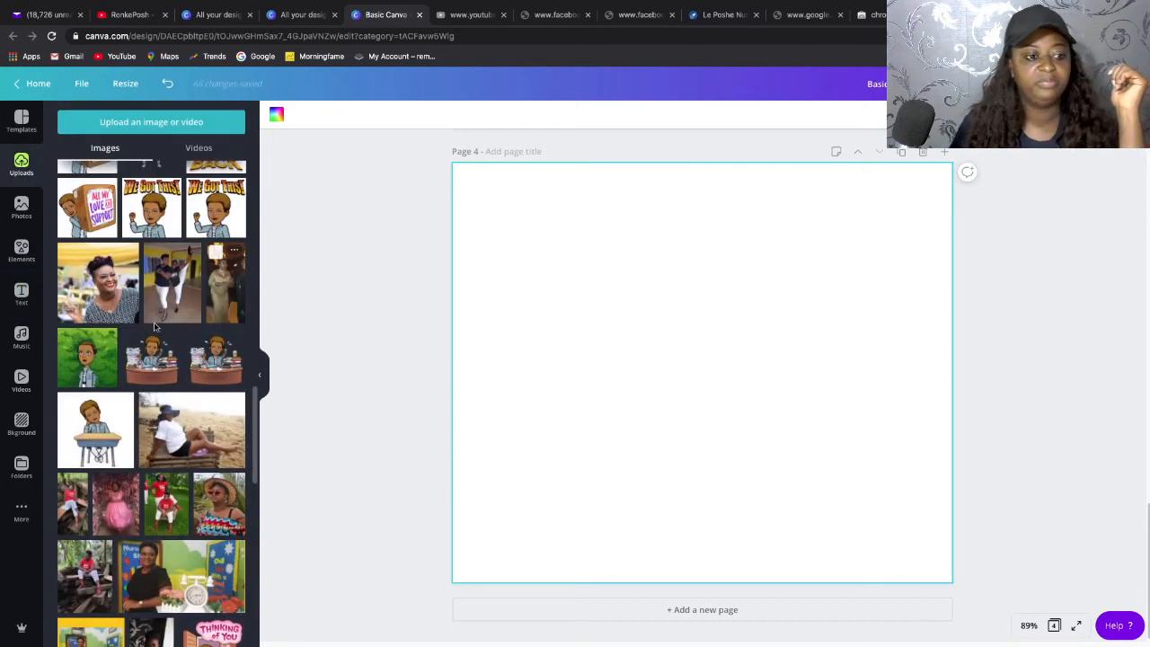
{"action": "left_click", "coordinate": [104, 354]}
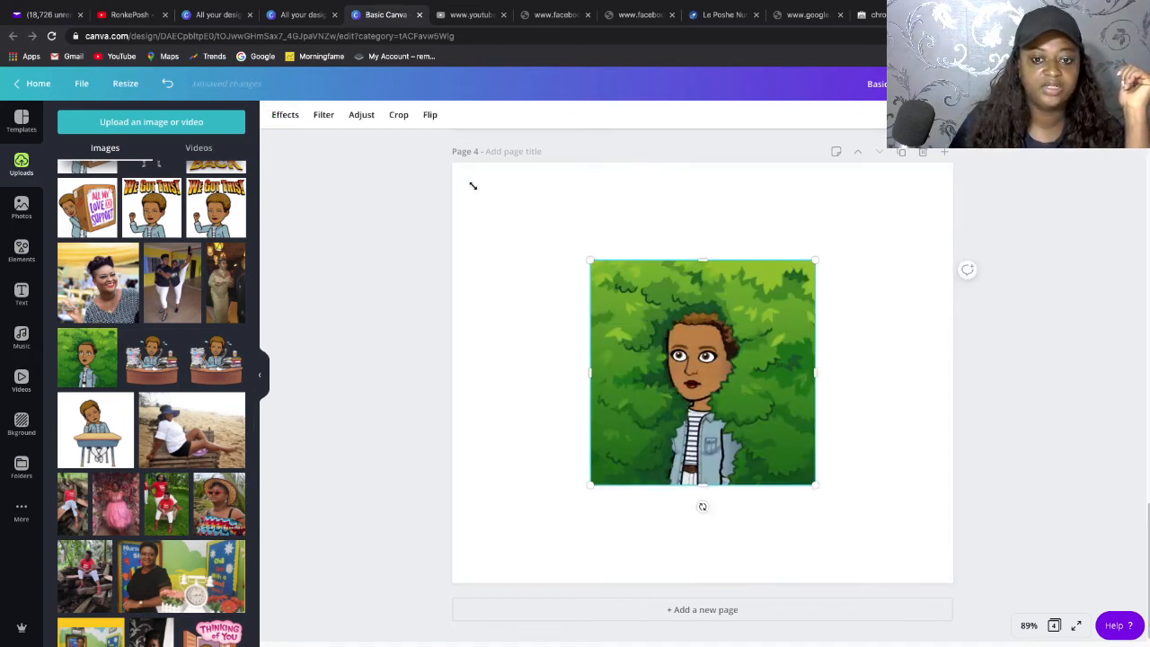
{"action": "left_click_drag", "start_coordinate": [472, 186], "coordinate": [692, 406]}
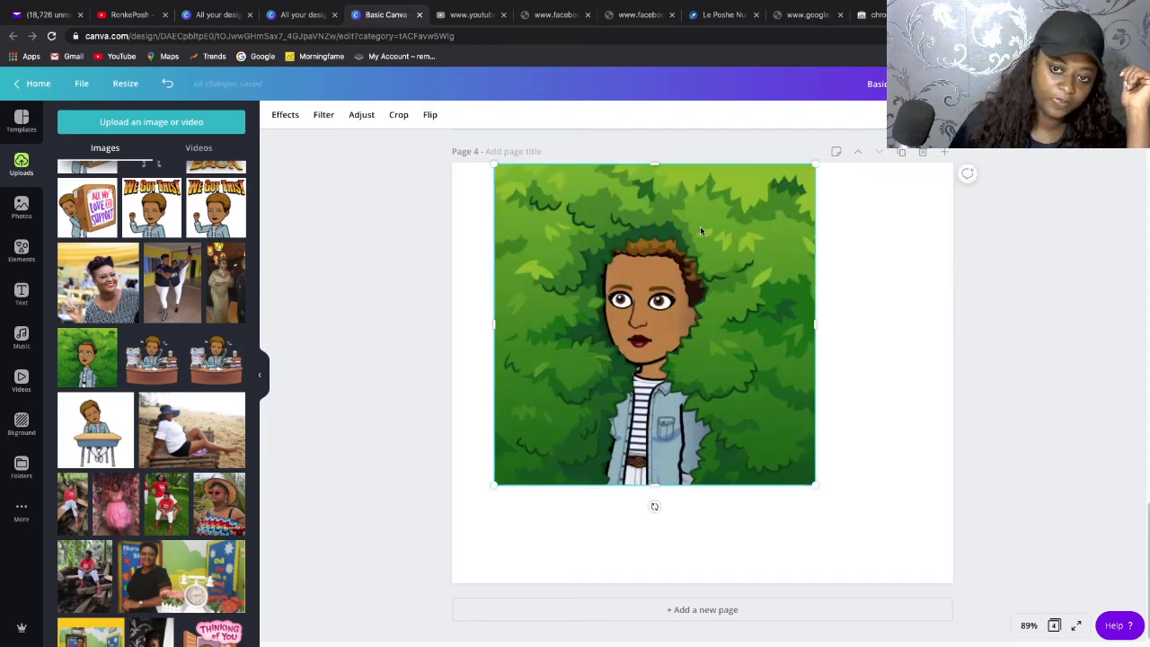
Try moving the cartoon image by hand toward the left half of page 4, partly off the page.
{"action": "left_click_drag", "start_coordinate": [526, 190], "coordinate": [431, 193]}
{"action": "left_click_drag", "start_coordinate": [595, 200], "coordinate": [588, 200]}
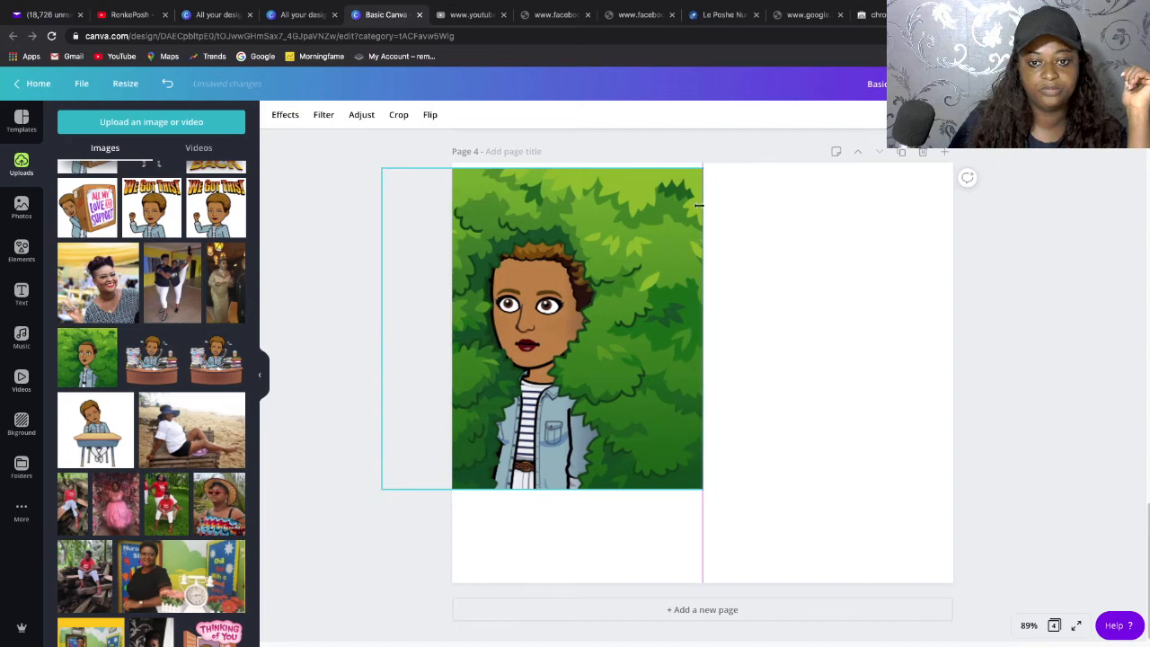
{"action": "key", "text": "ctrl+z"}
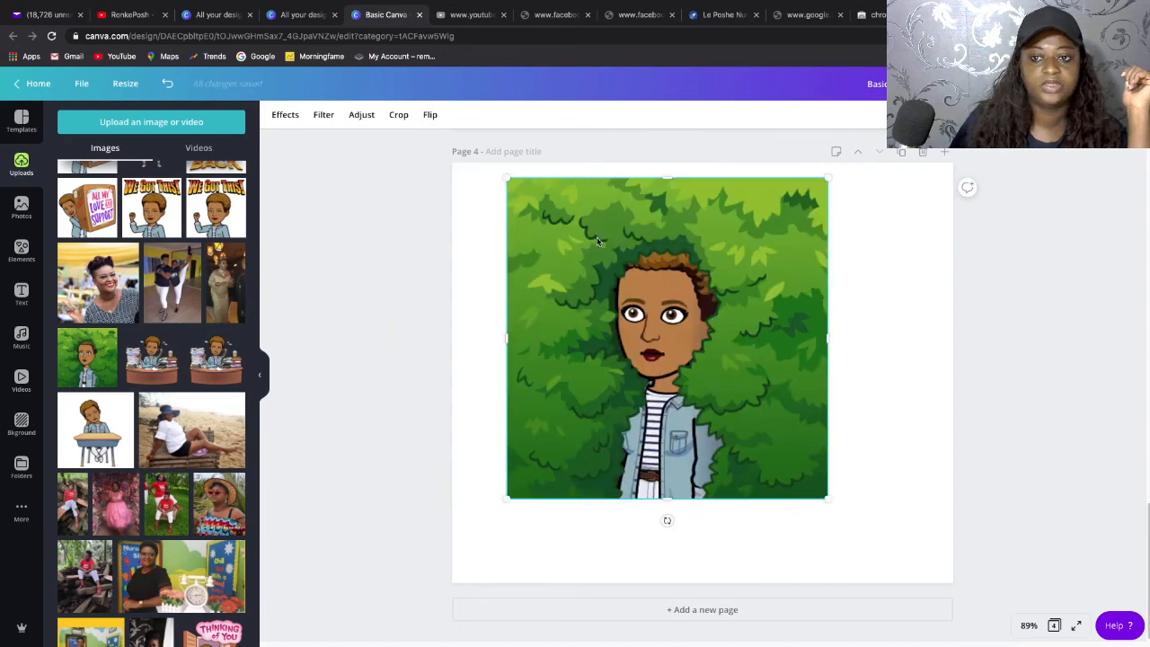
Align the cartoon image to the top and left of page 4 and enlarge it to about 90% of the page width.
{"action": "left_click", "coordinate": [975, 115]}
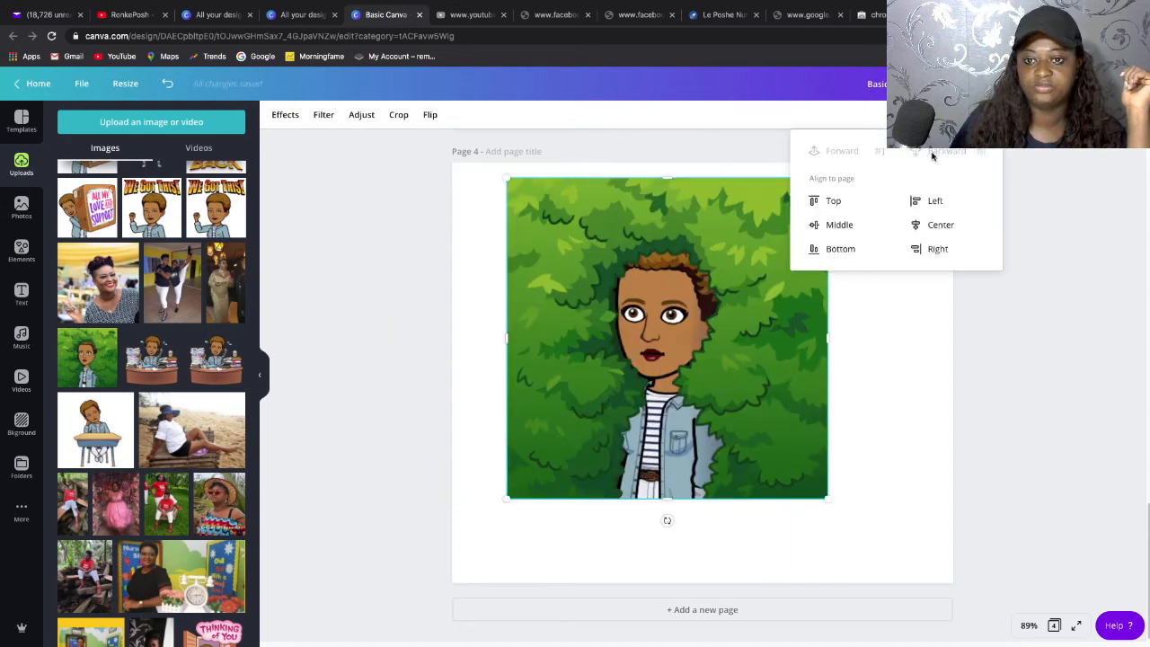
{"action": "left_click", "coordinate": [831, 203]}
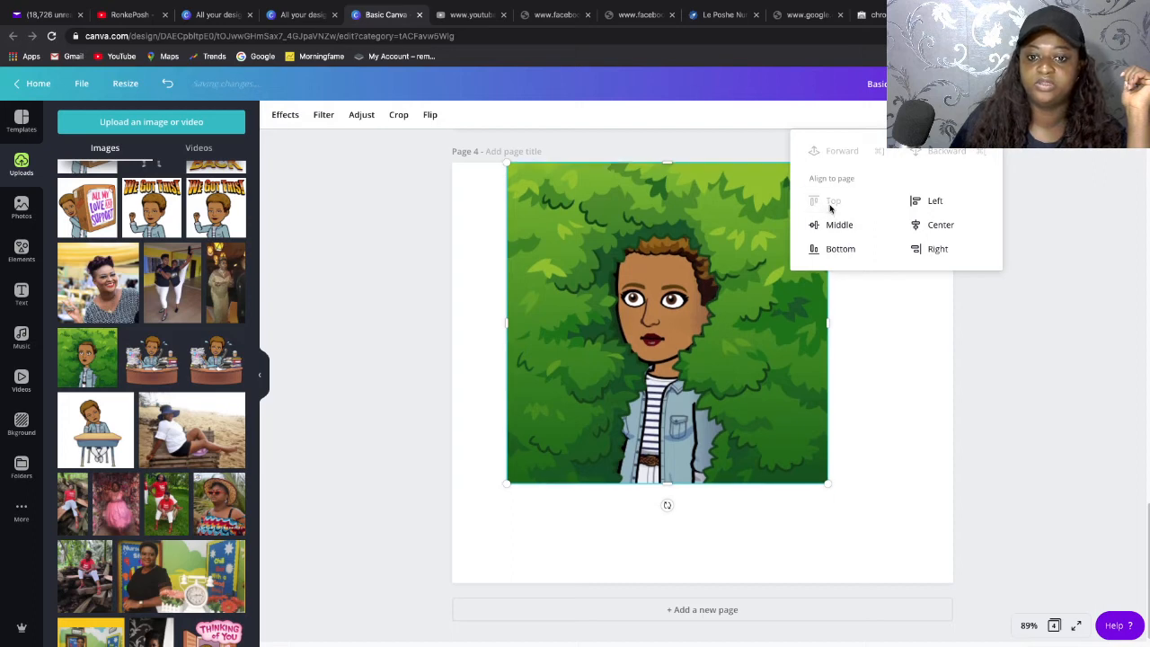
{"action": "left_click", "coordinate": [642, 210]}
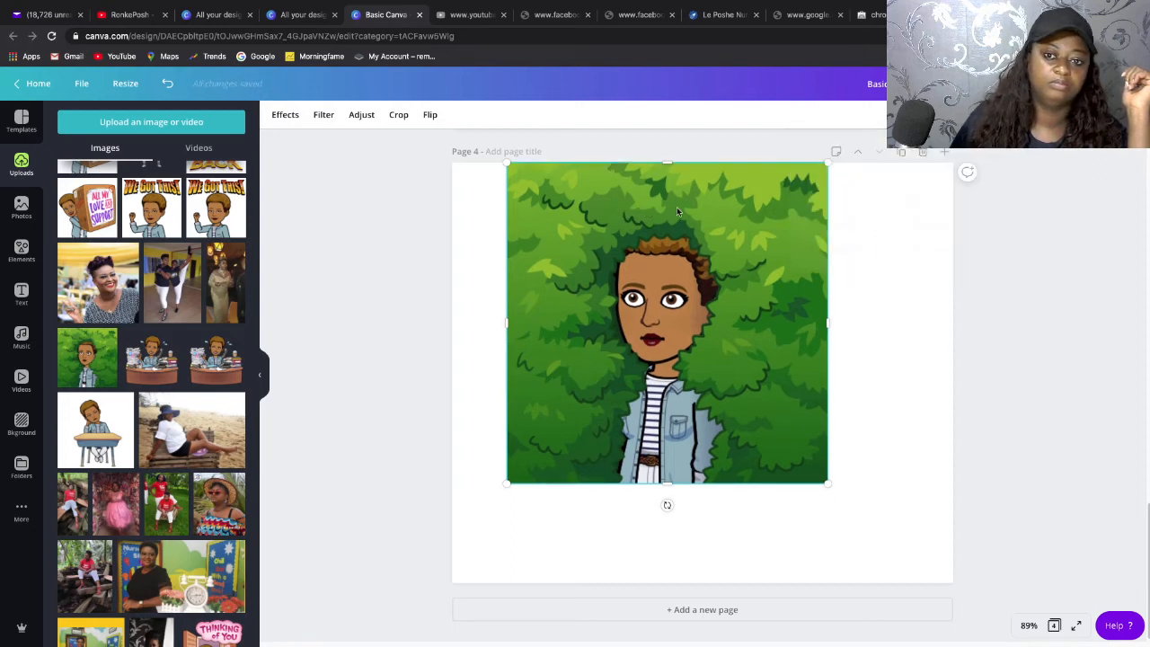
{"action": "left_click_drag", "start_coordinate": [677, 211], "coordinate": [654, 211]}
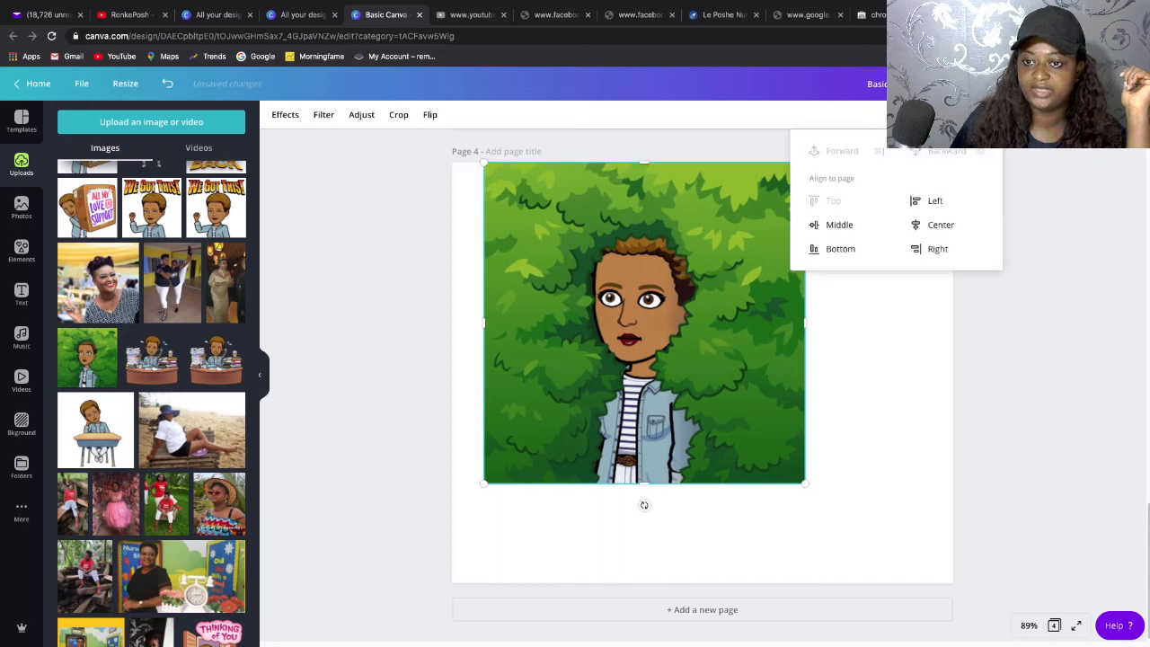
{"action": "left_click", "coordinate": [934, 200]}
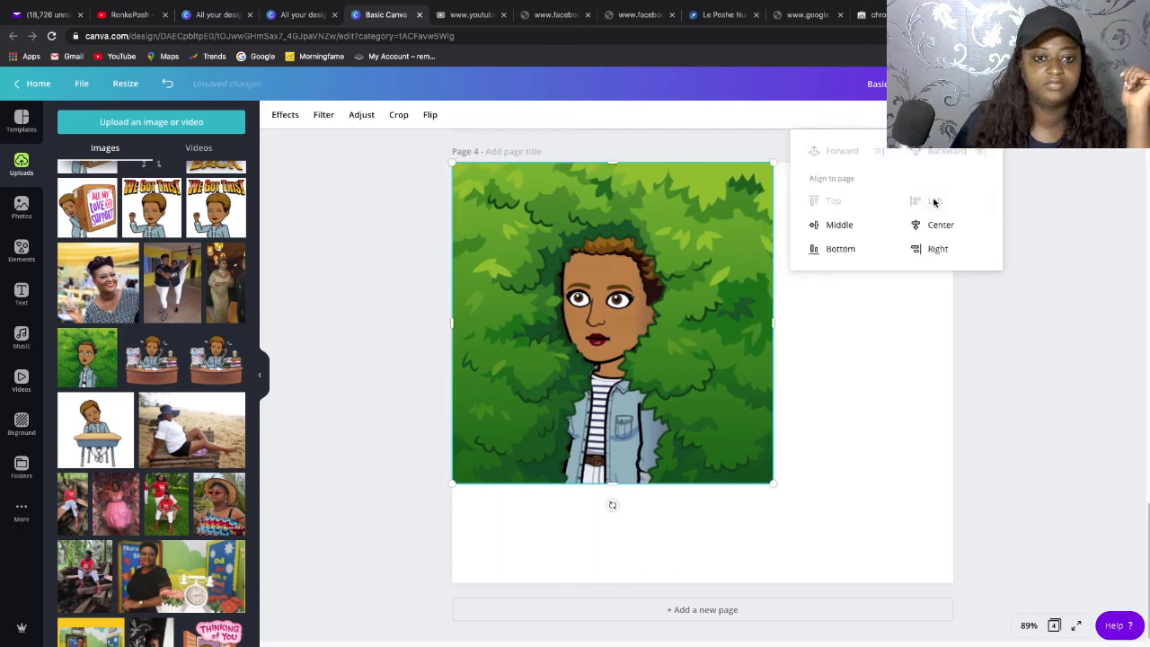
{"action": "left_click", "coordinate": [773, 484]}
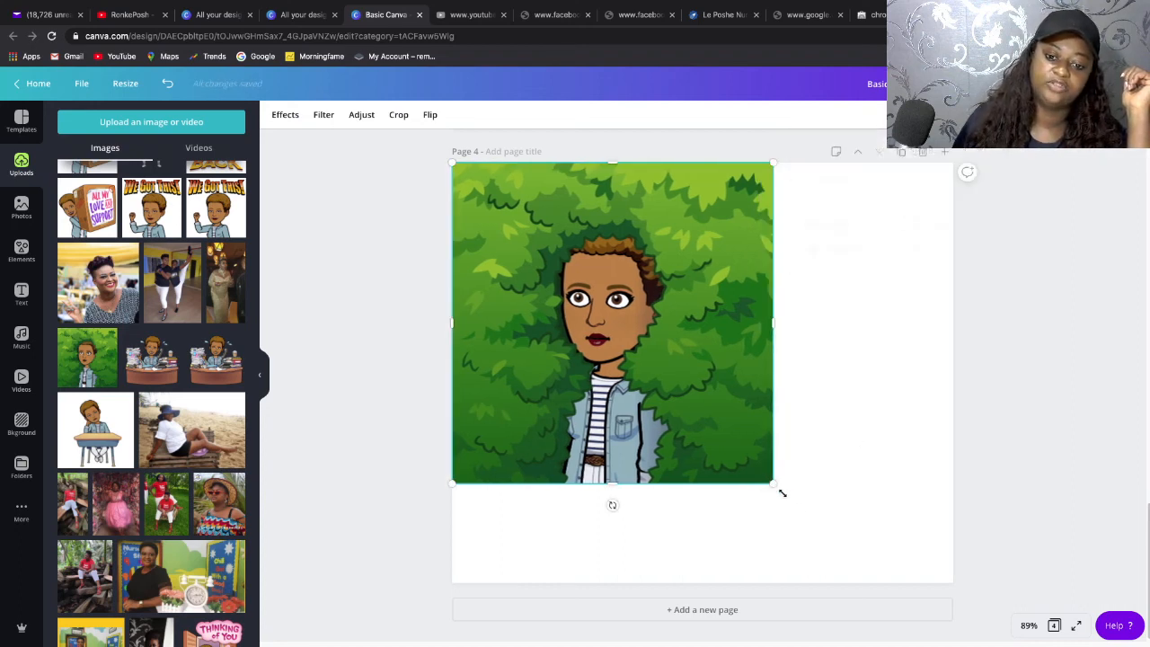
{"action": "left_click_drag", "start_coordinate": [926, 555], "coordinate": [962, 551]}
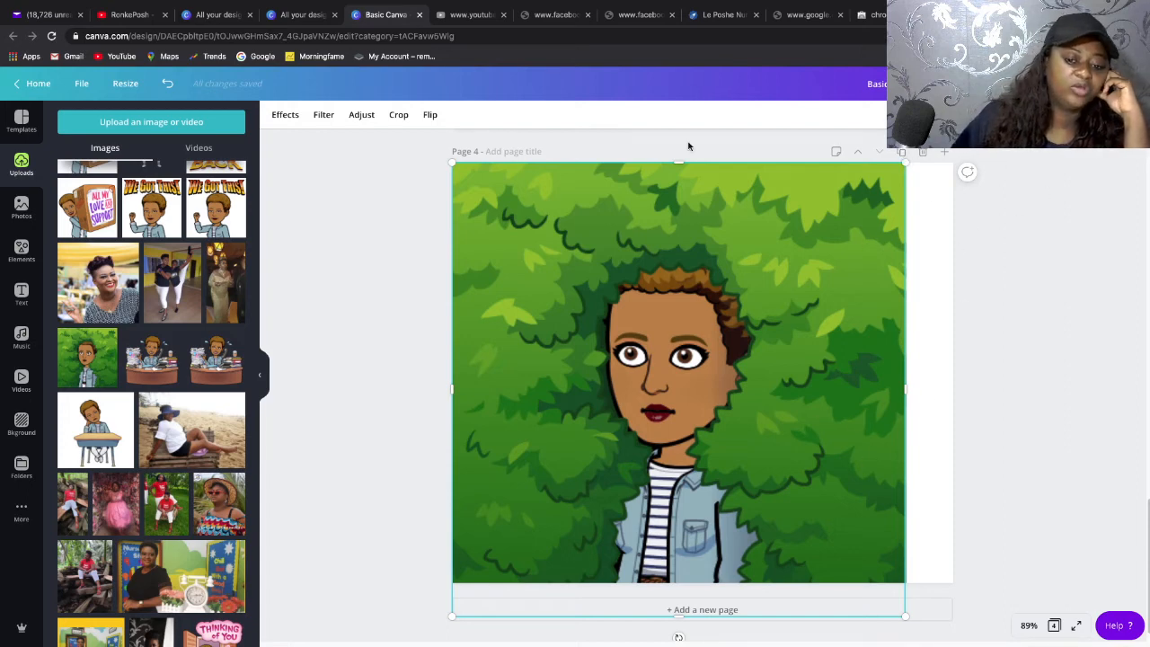
Apply a bright green background color to page 4.
{"action": "left_click", "coordinate": [22, 422]}
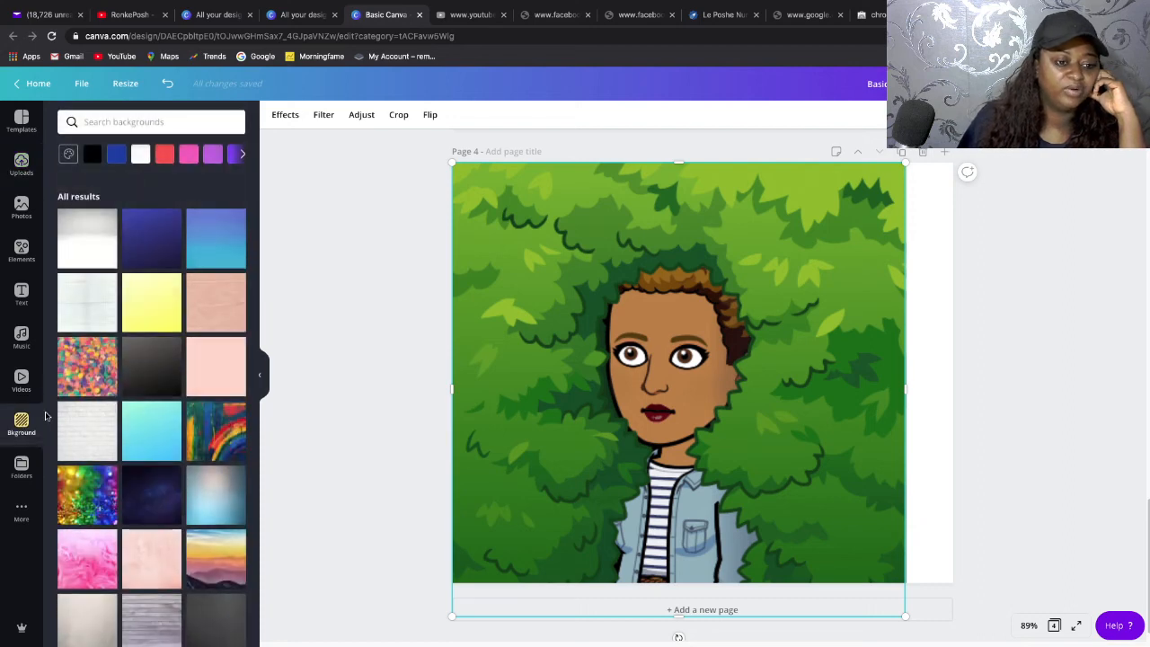
{"action": "left_click", "coordinate": [241, 154]}
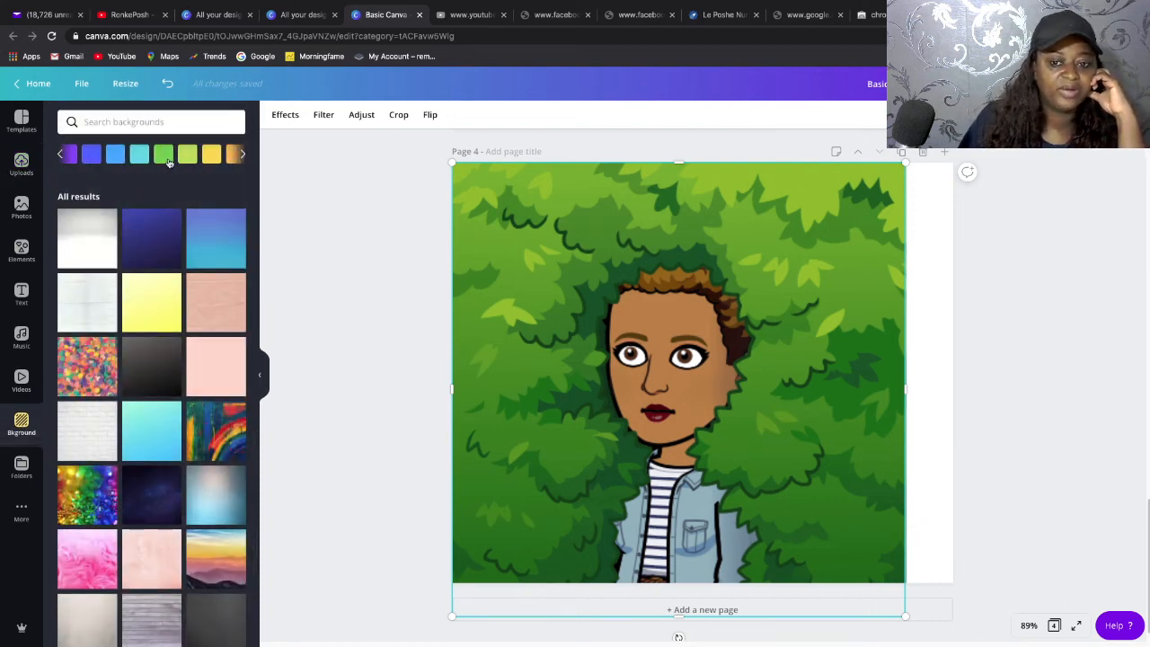
{"action": "left_click", "coordinate": [168, 161]}
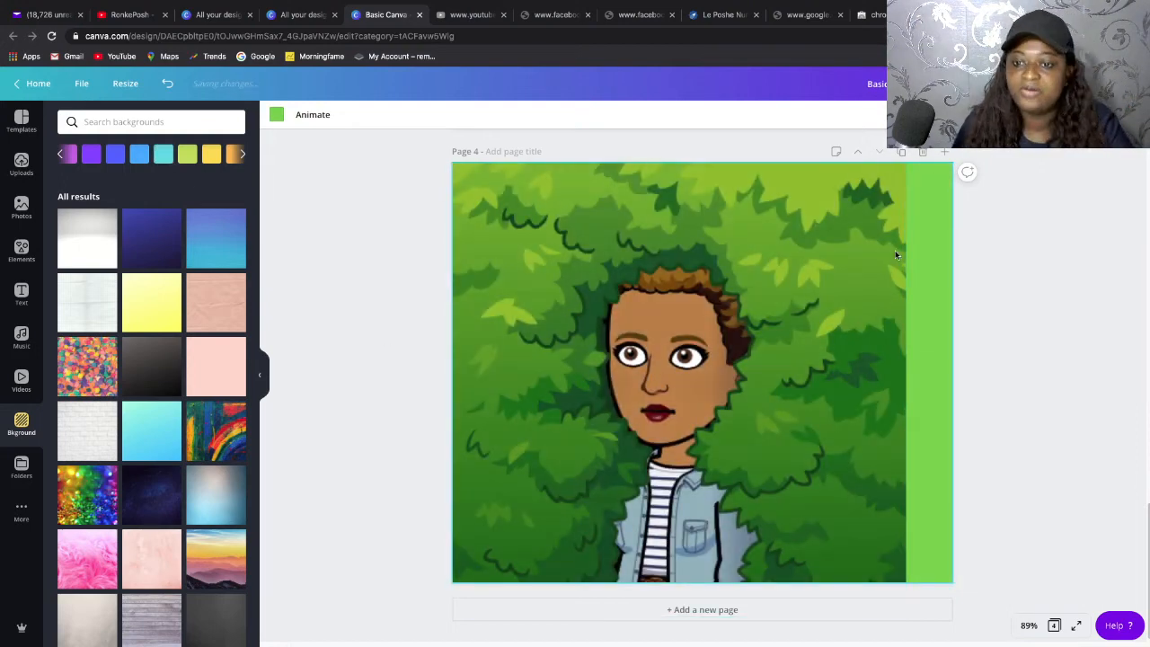
Make the cartoon image partly transparent so the green background shows through it.
{"action": "left_click", "coordinate": [814, 223]}
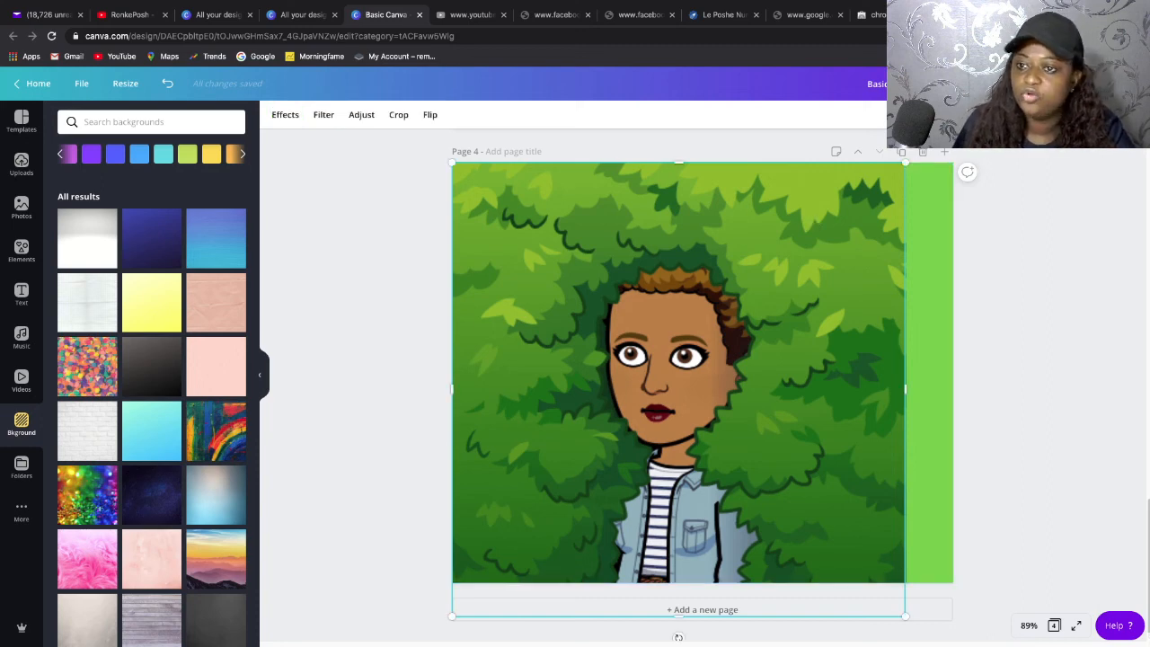
{"action": "left_click", "coordinate": [1036, 115]}
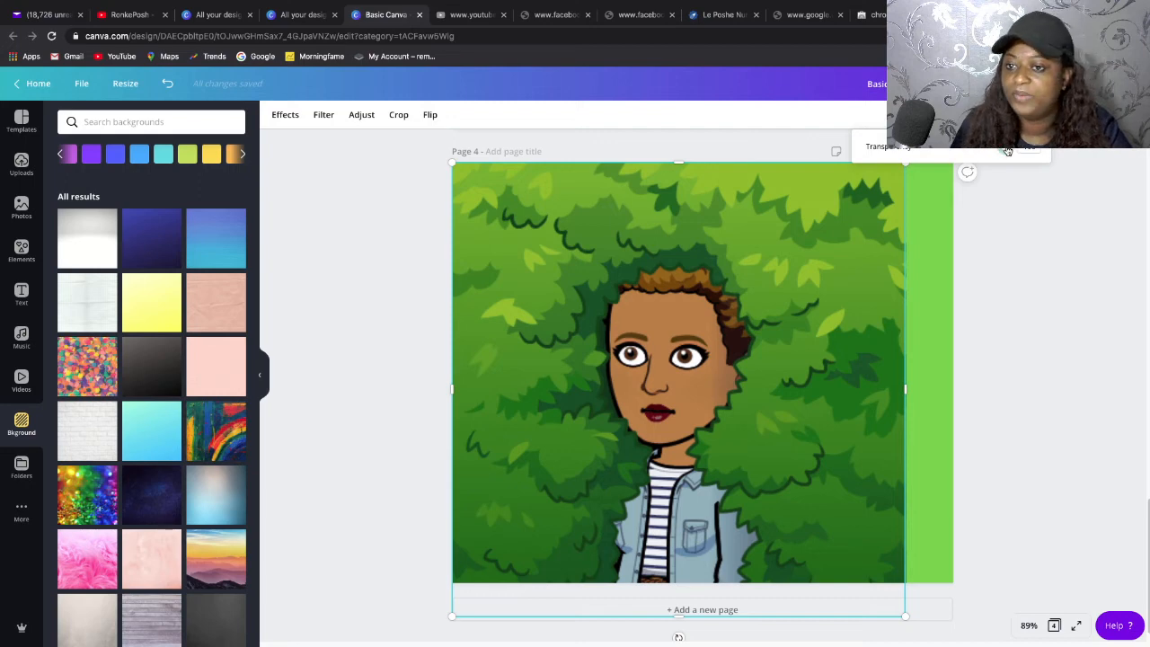
{"action": "left_click_drag", "start_coordinate": [1006, 151], "coordinate": [976, 152]}
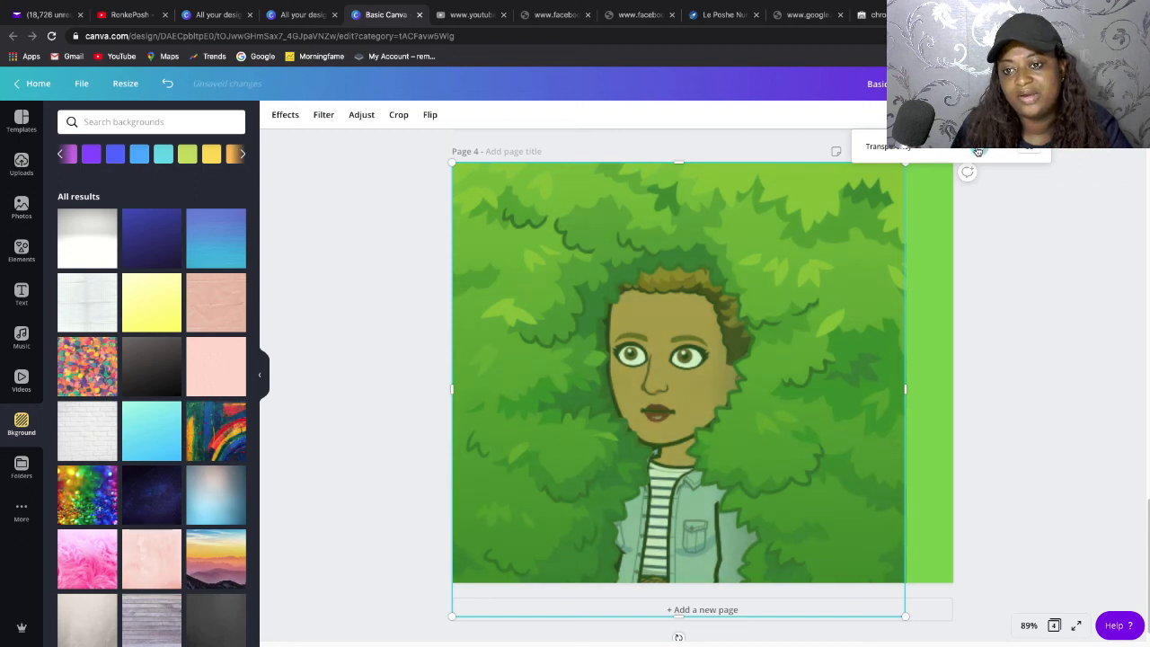
{"action": "left_click", "coordinate": [934, 199]}
Shift the cartoon image horizontally to roughly the middle of page 4 and check its adjustment settings.
{"action": "left_click", "coordinate": [834, 220]}
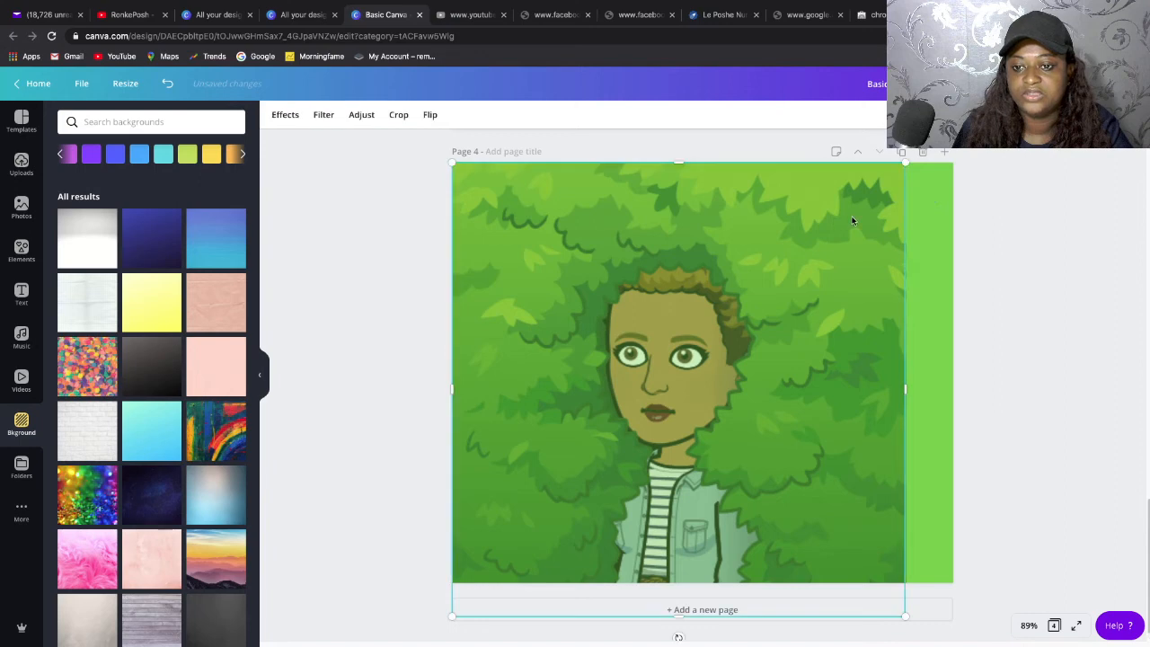
{"action": "left_click_drag", "start_coordinate": [436, 123], "coordinate": [364, 115]}
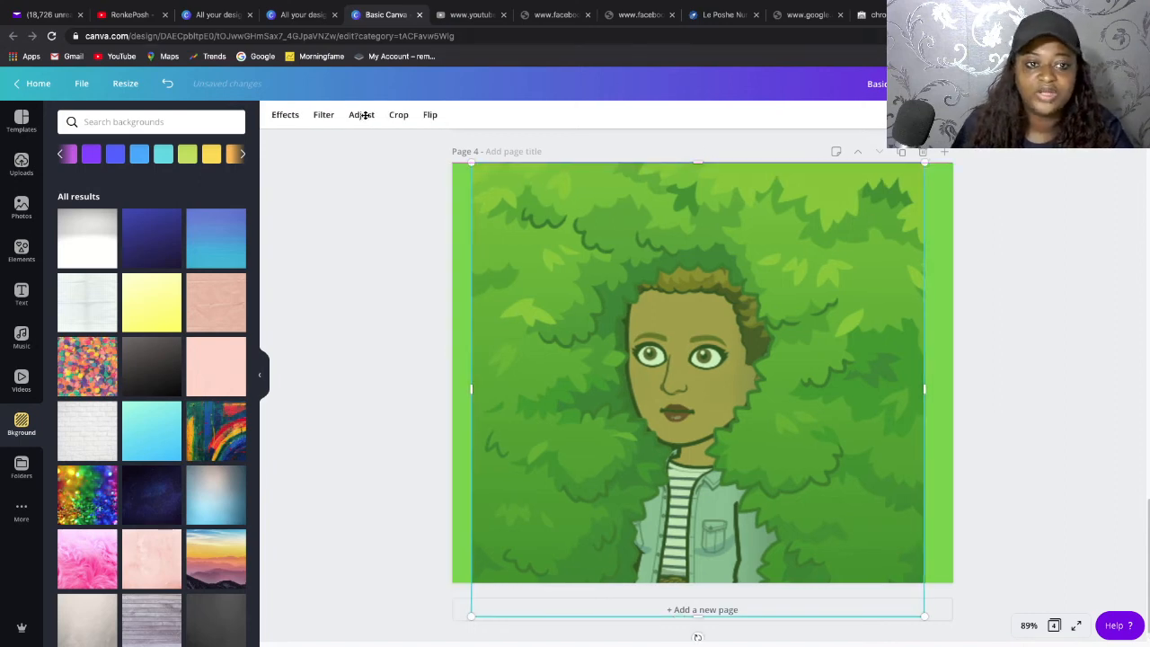
{"action": "left_click", "coordinate": [361, 115]}
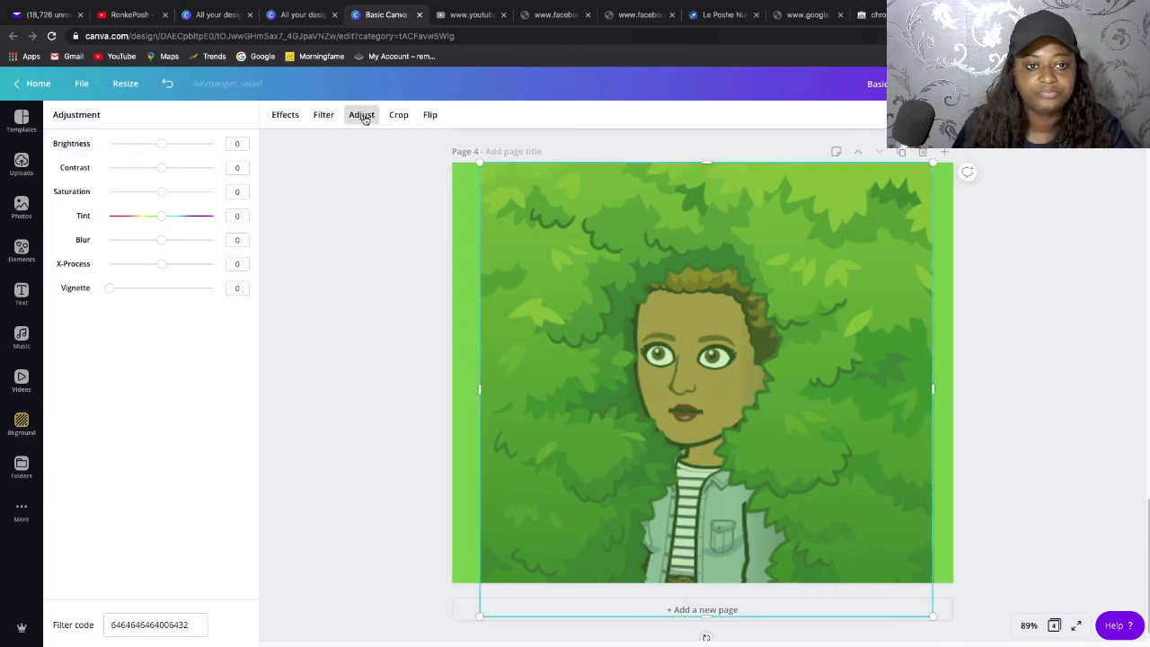
{"action": "left_click", "coordinate": [408, 205]}
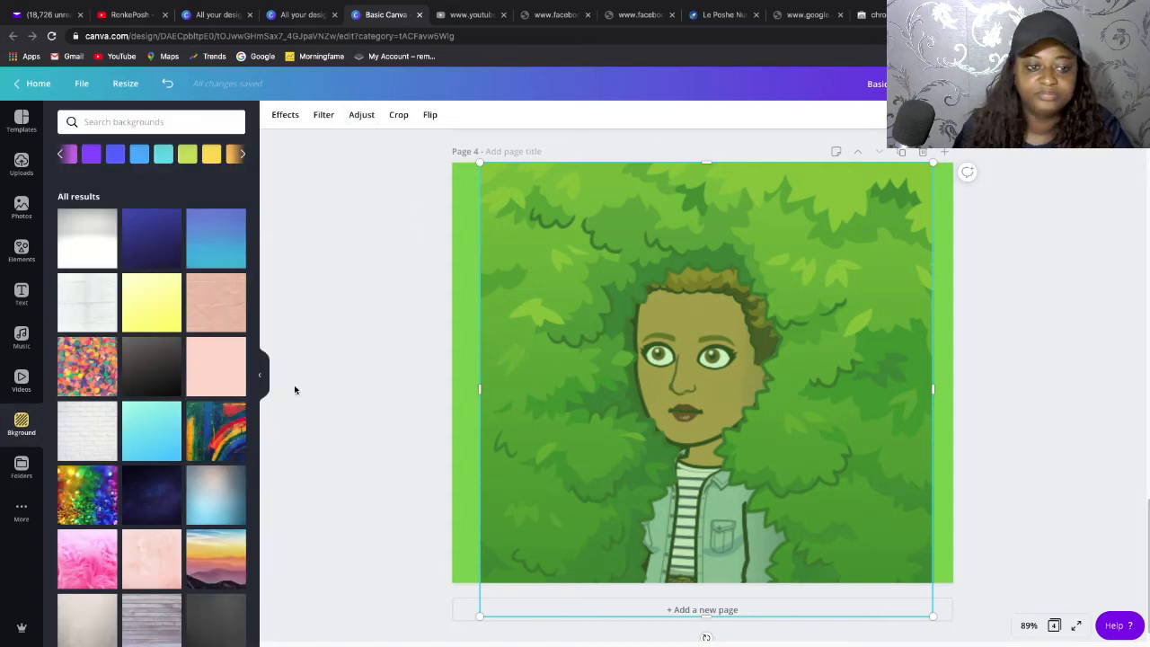
Hide the side panel and deselect the cartoon image.
{"action": "left_click", "coordinate": [259, 375]}
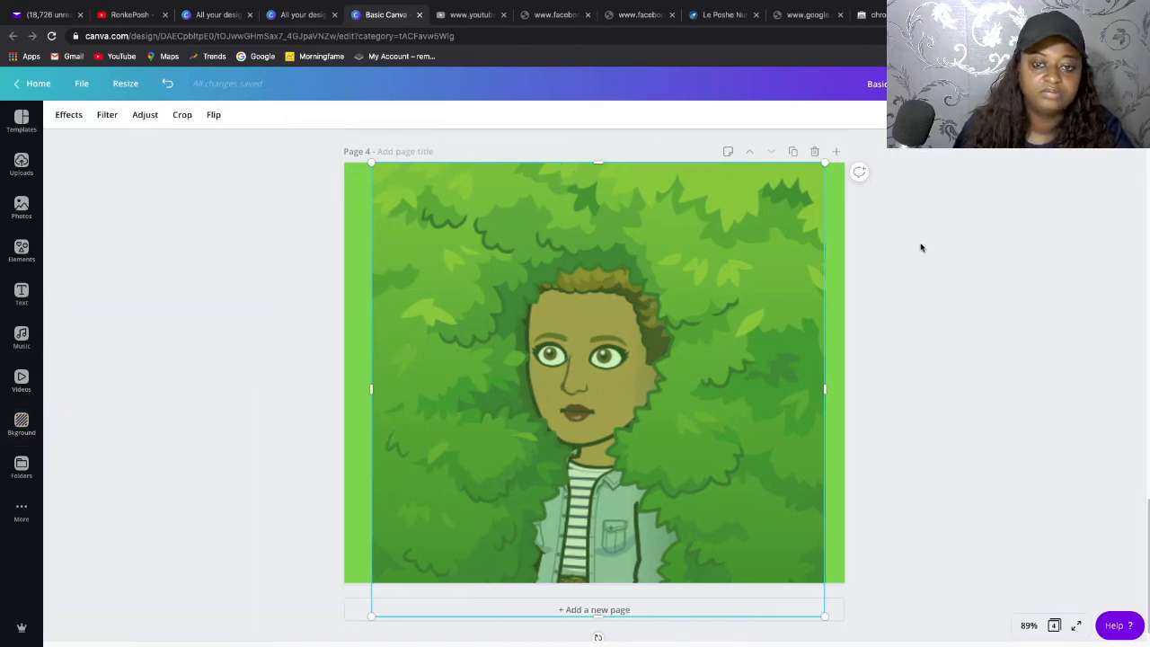
{"action": "left_click", "coordinate": [964, 231]}
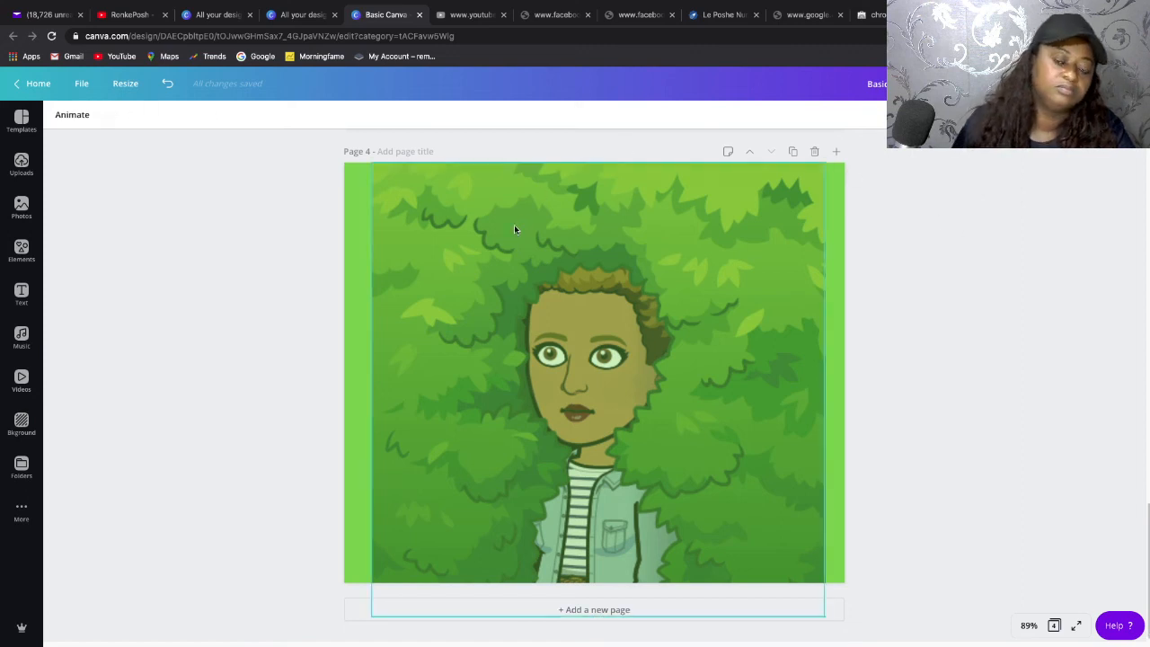
Enlarge the cartoon image until it covers all of page 4 and restore its full opacity.
{"action": "left_click", "coordinate": [675, 281]}
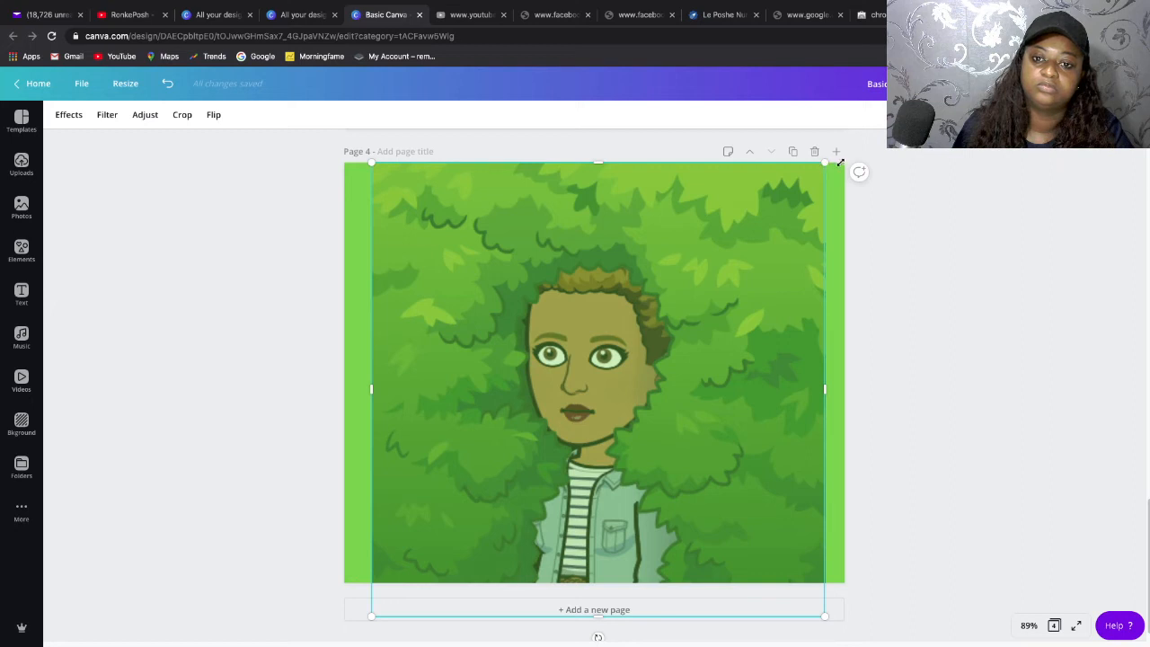
{"action": "left_click_drag", "start_coordinate": [863, 162], "coordinate": [895, 130]}
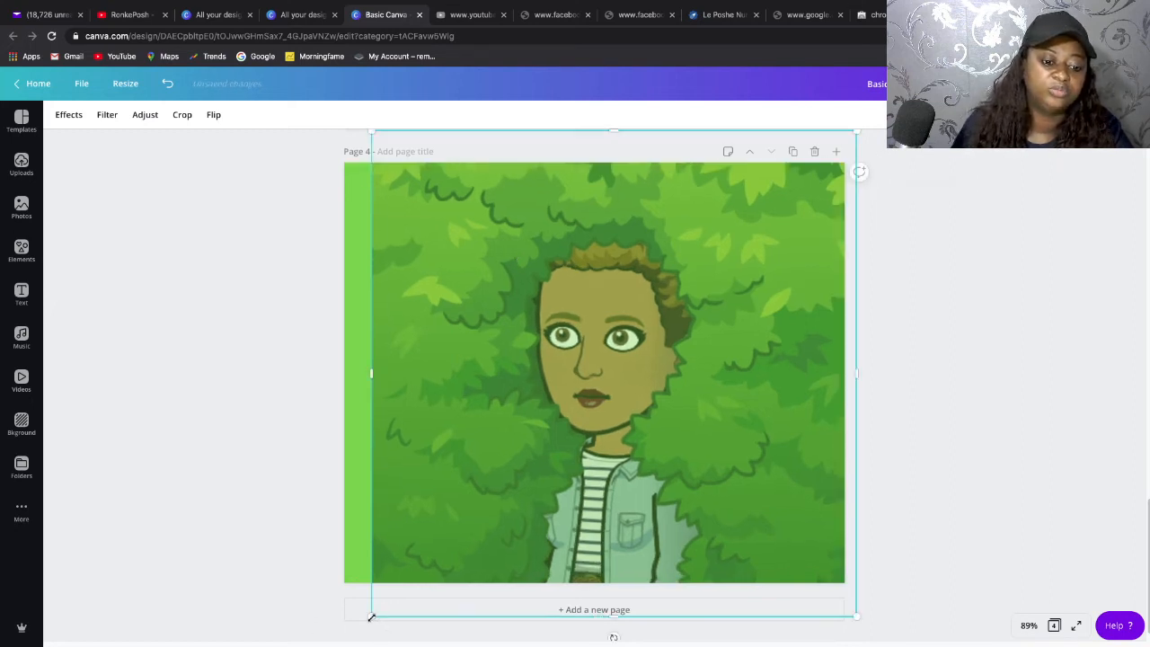
{"action": "left_click_drag", "start_coordinate": [355, 616], "coordinate": [308, 614]}
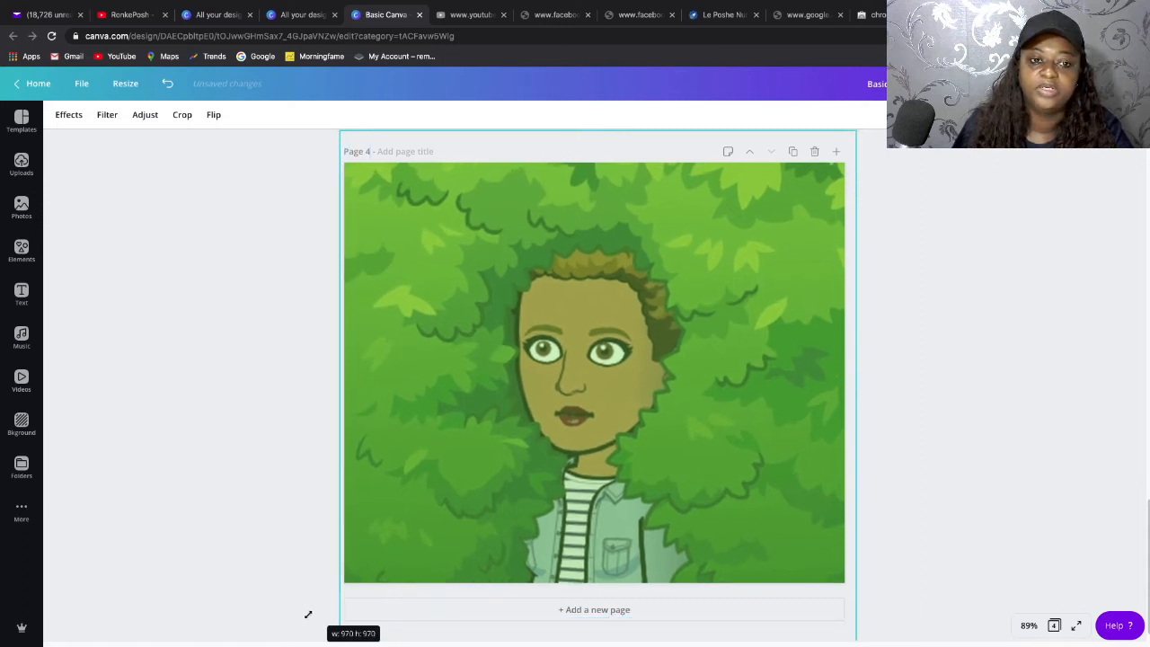
{"action": "left_click_drag", "start_coordinate": [371, 586], "coordinate": [373, 584]}
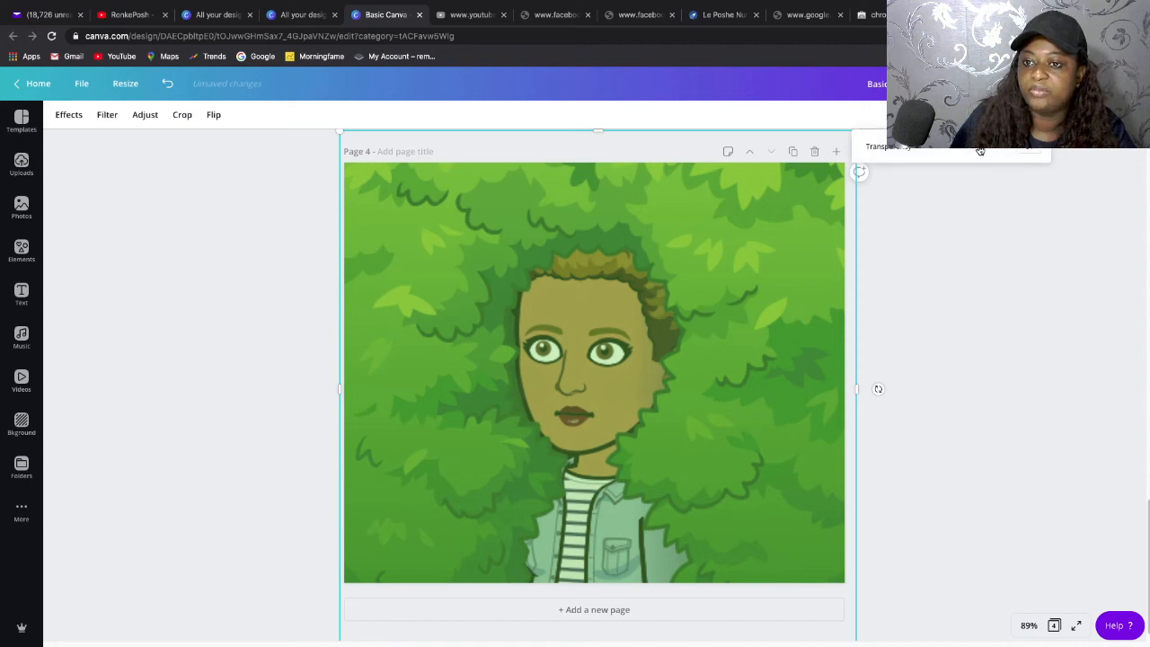
{"action": "left_click_drag", "start_coordinate": [980, 151], "coordinate": [1015, 150]}
{"action": "left_click", "coordinate": [930, 250]}
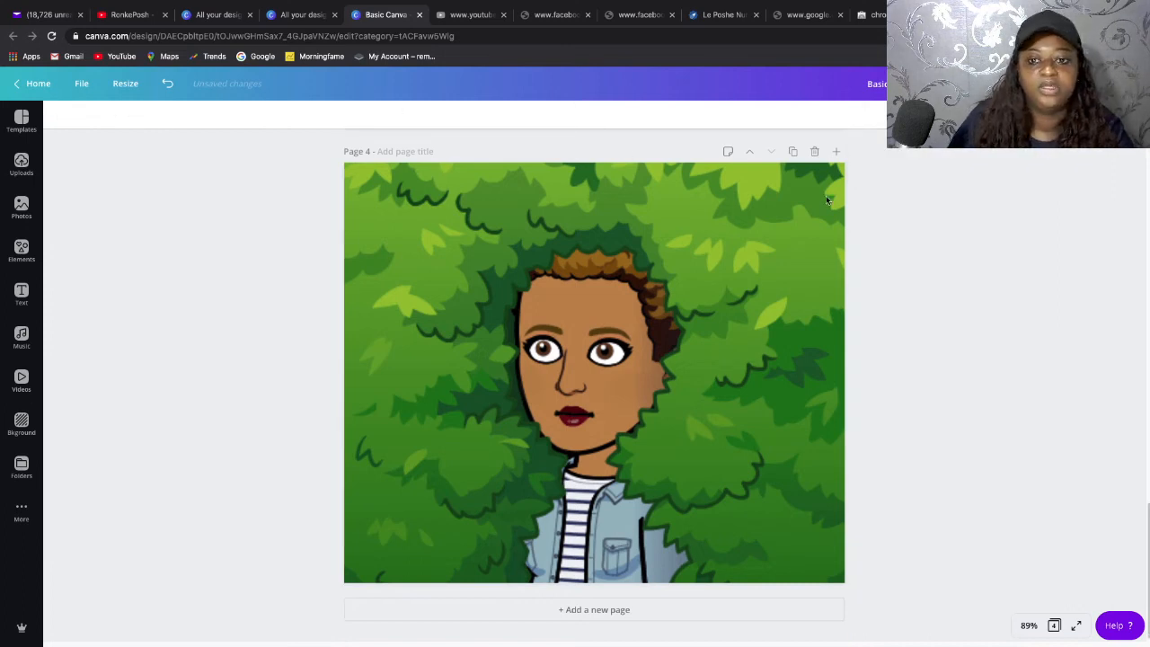
Adjust the full-page cartoon image on page 4 to contrast 79 and blur 6.
{"action": "left_click", "coordinate": [451, 202]}
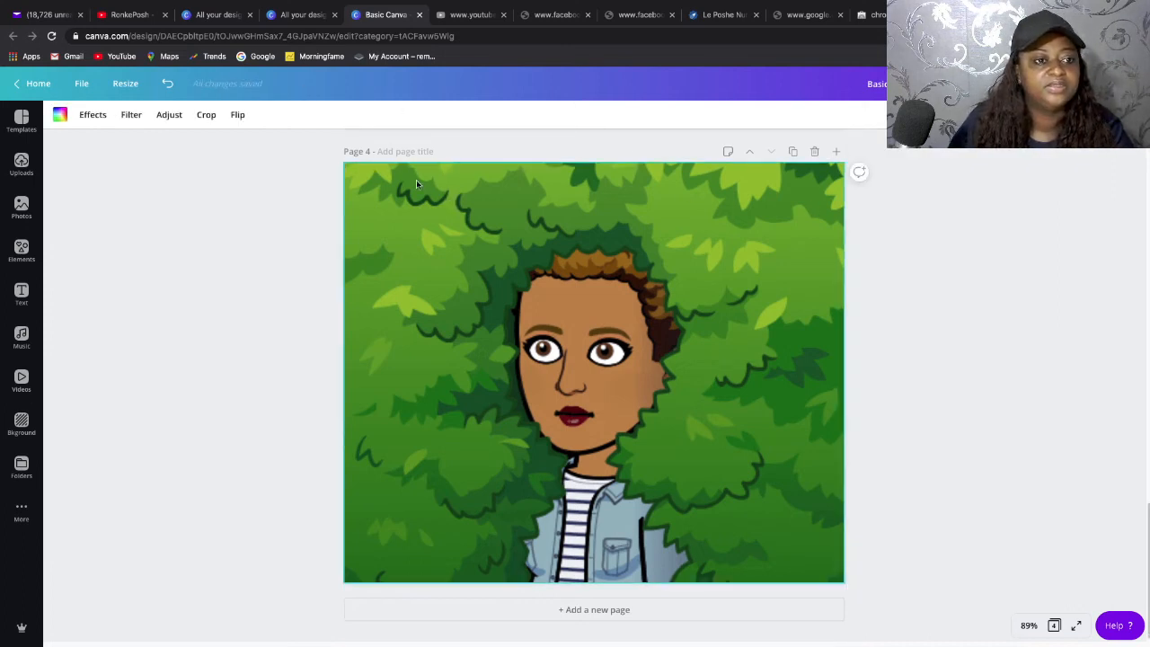
{"action": "left_click", "coordinate": [169, 115]}
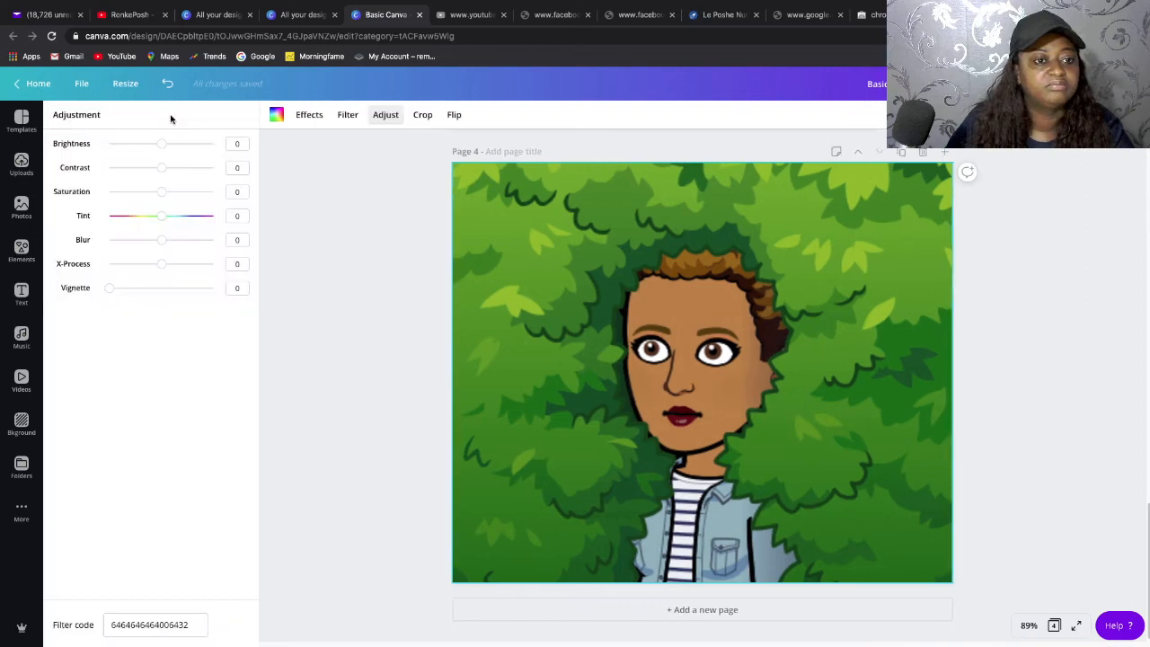
{"action": "left_click_drag", "start_coordinate": [163, 148], "coordinate": [248, 159]}
{"action": "key", "text": "ctrl+z"}
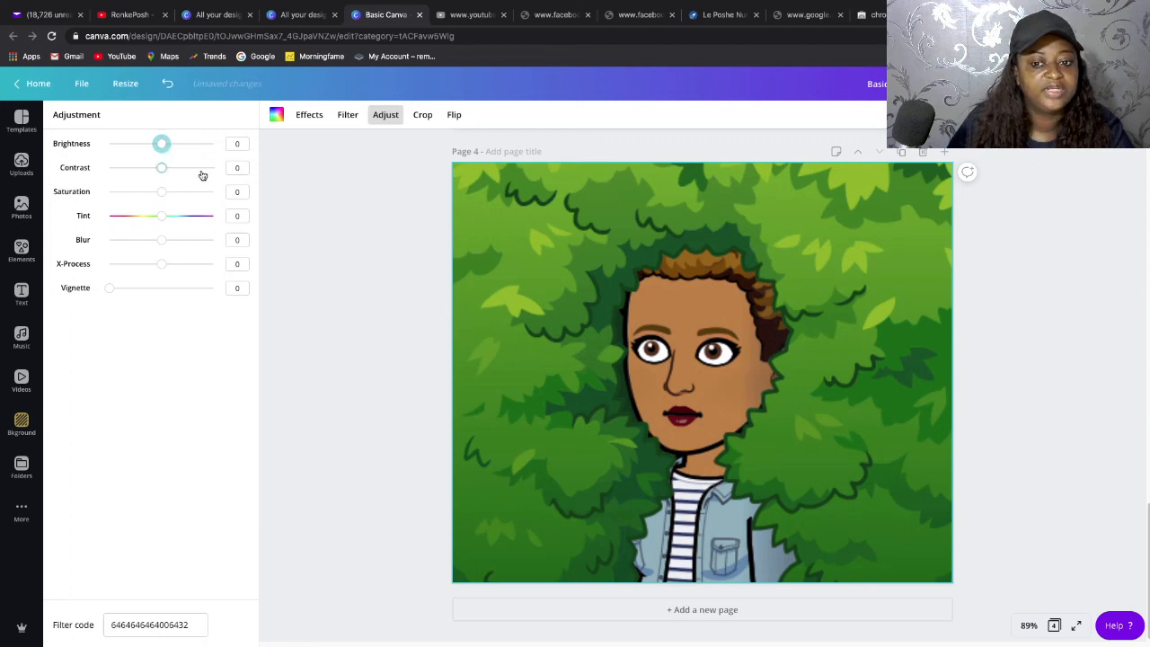
{"action": "mouse_move", "coordinate": [203, 173]}
{"action": "left_mouse_down"}
{"action": "mouse_move", "coordinate": [214, 174]}
{"action": "mouse_move", "coordinate": [203, 173]}
{"action": "left_mouse_up"}
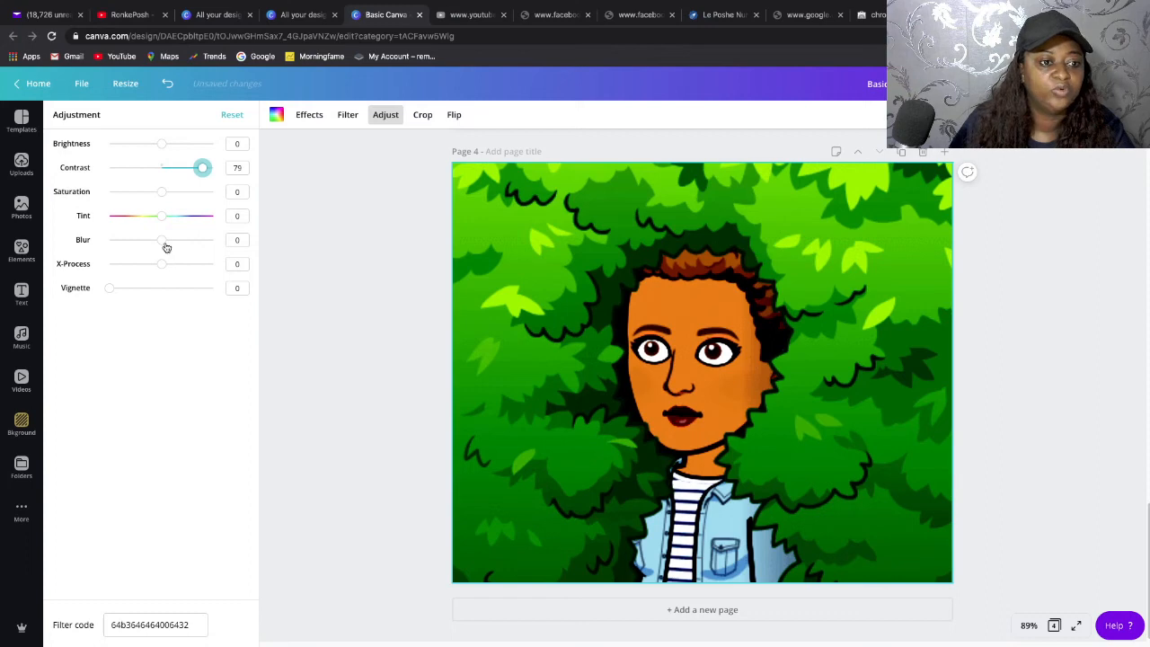
{"action": "mouse_move", "coordinate": [162, 241]}
{"action": "left_mouse_down"}
{"action": "mouse_move", "coordinate": [191, 244]}
{"action": "mouse_move", "coordinate": [164, 239]}
{"action": "left_mouse_up"}
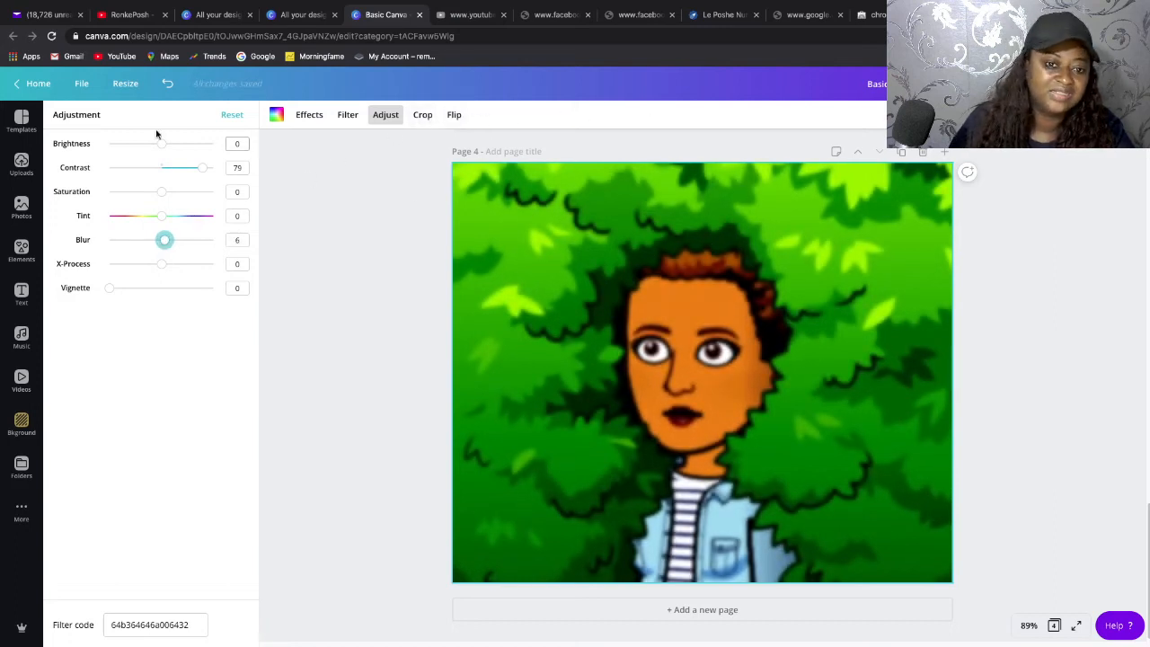
Flip the cartoon image horizontally, and try a vertical flip before reversing it.
{"action": "left_click", "coordinate": [452, 115]}
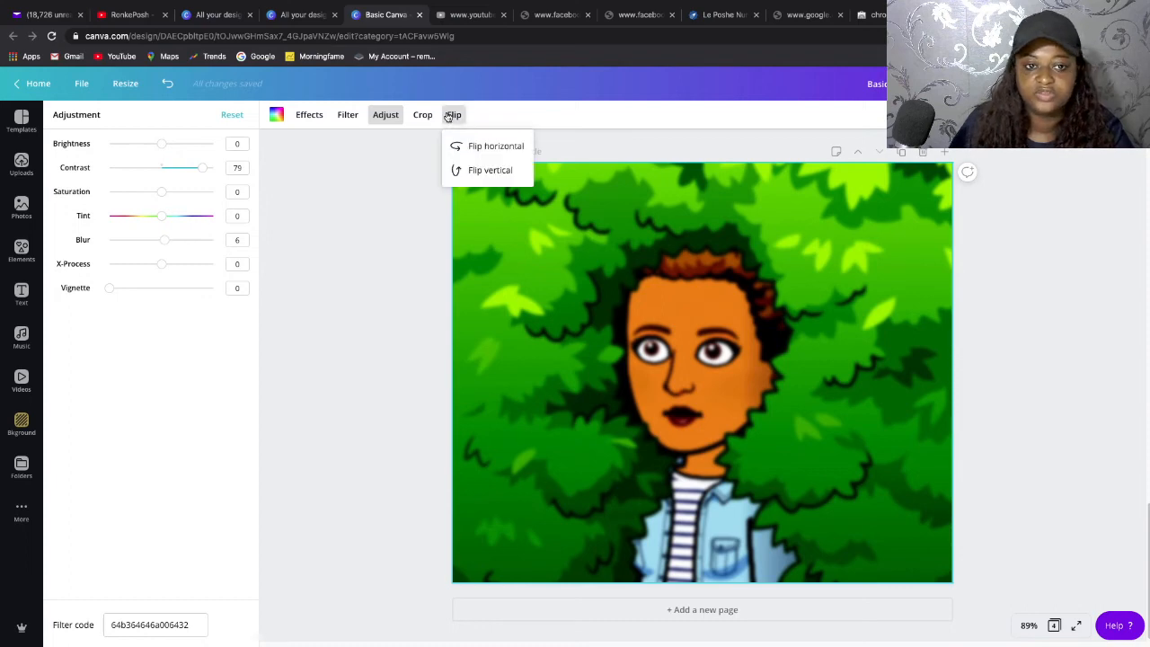
{"action": "left_click", "coordinate": [499, 147]}
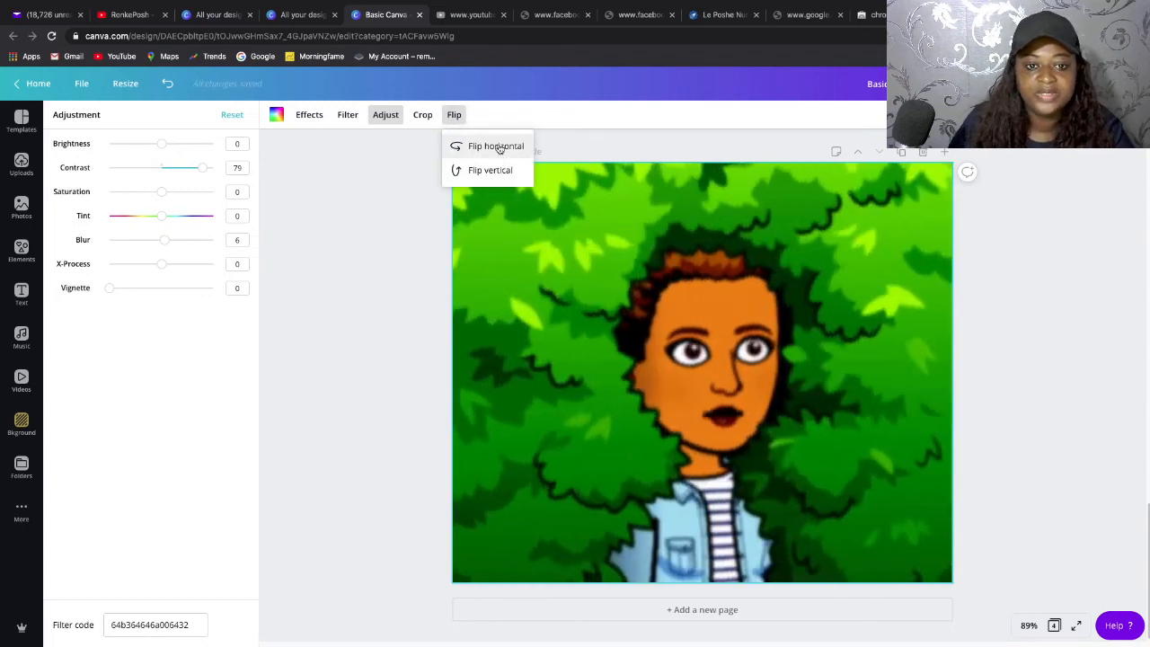
{"action": "left_click", "coordinate": [489, 171]}
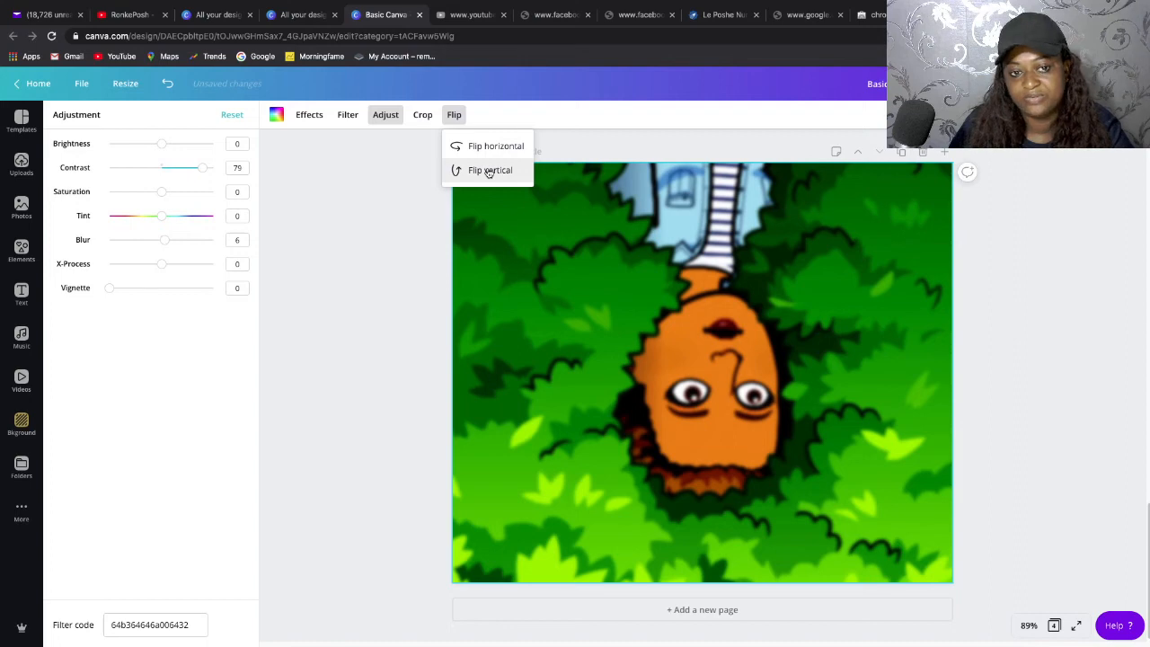
{"action": "left_click", "coordinate": [489, 170]}
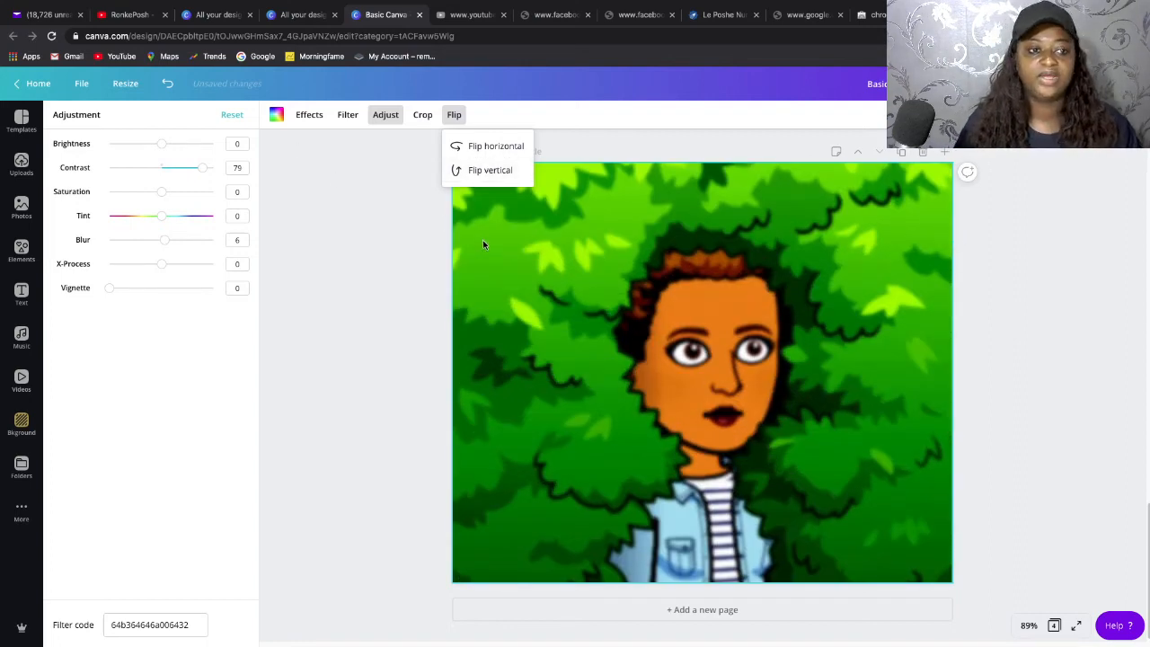
{"action": "left_click", "coordinate": [613, 222]}
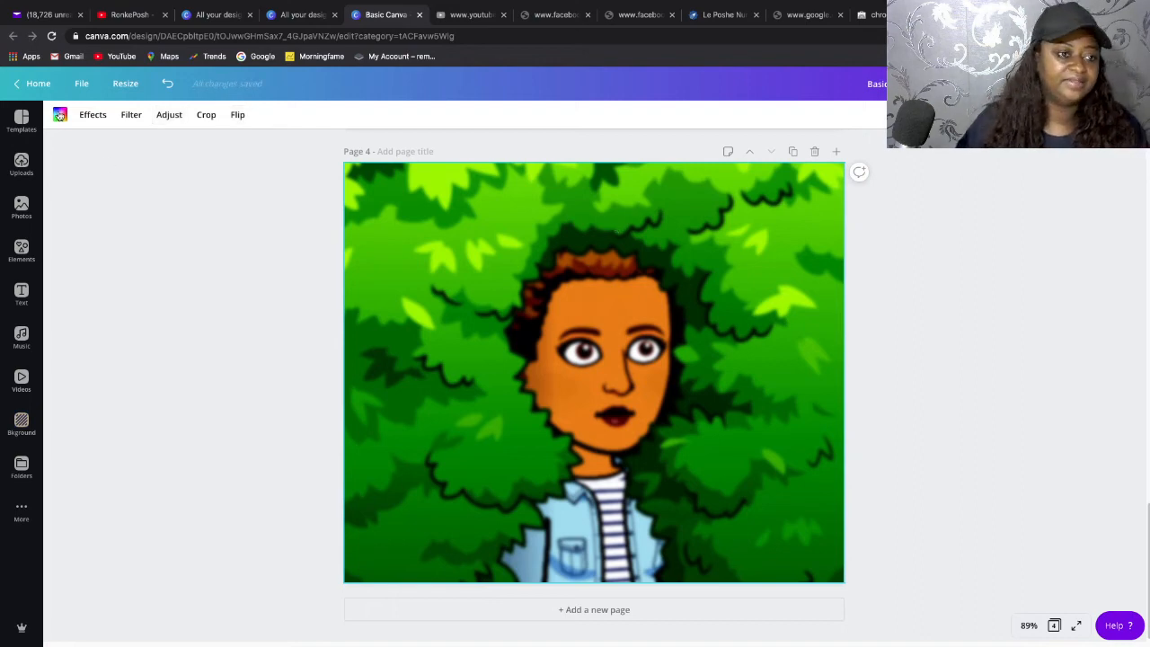
Add a heading to page 4 that reads "Canva Tutorial".
{"action": "left_click", "coordinate": [22, 291]}
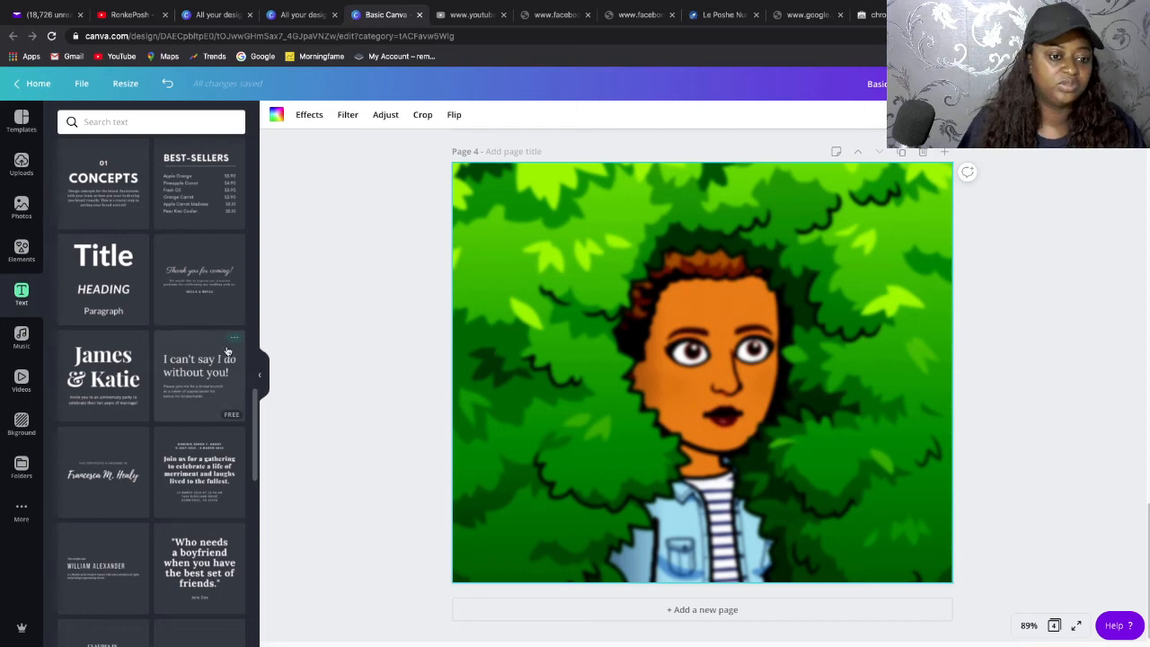
{"action": "scroll", "coordinate": [261, 377], "scroll_direction": "up", "scroll_amount": 4}
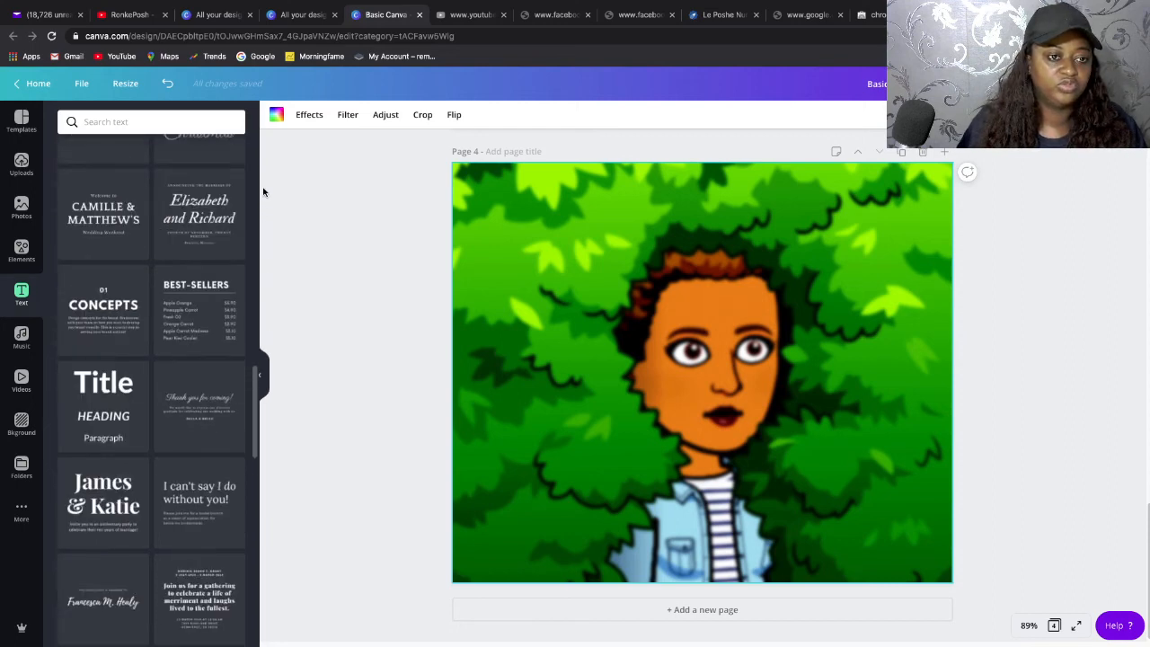
{"action": "scroll", "coordinate": [260, 159], "scroll_direction": "up", "scroll_amount": 10}
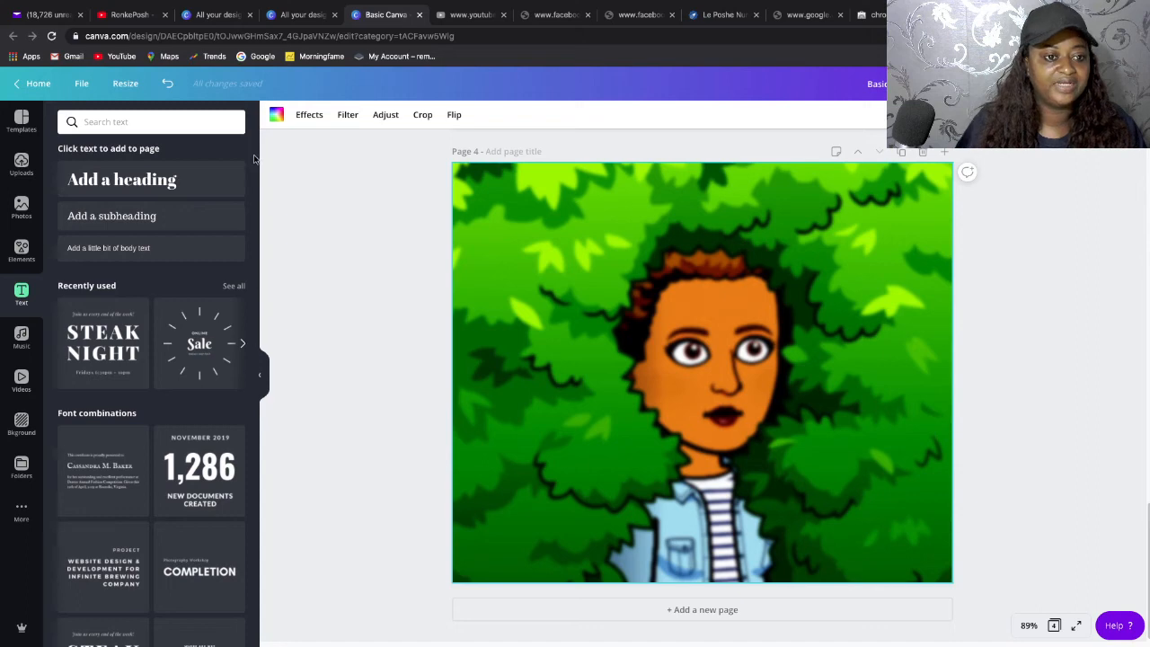
{"action": "left_click", "coordinate": [170, 180]}
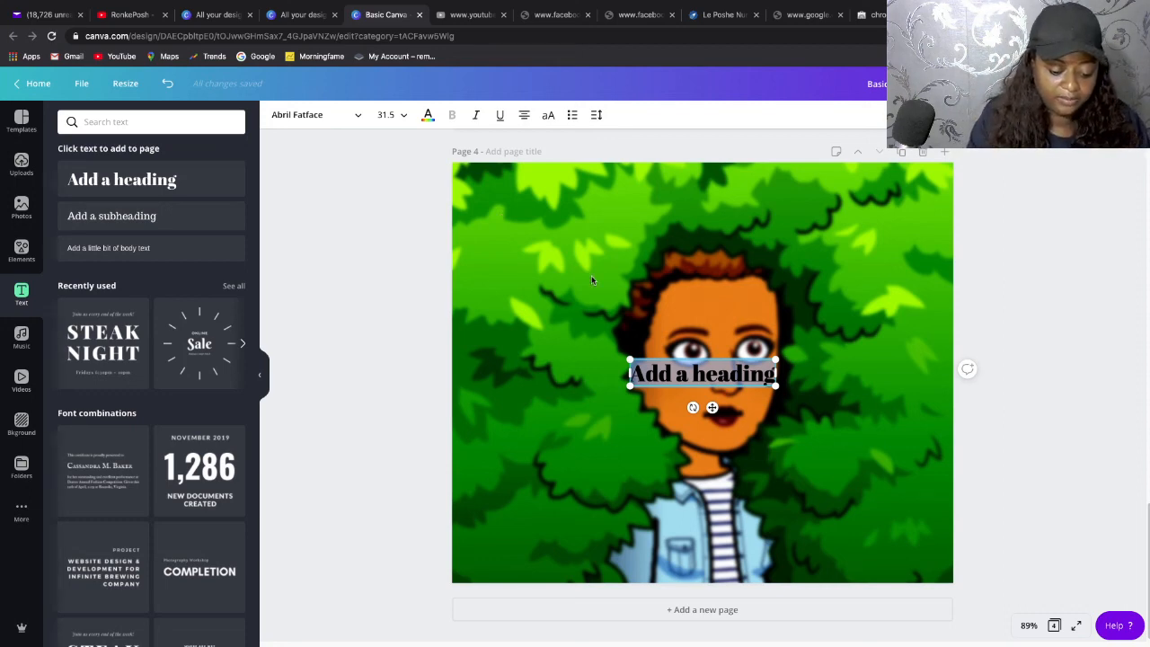
{"action": "type", "text": "C"}
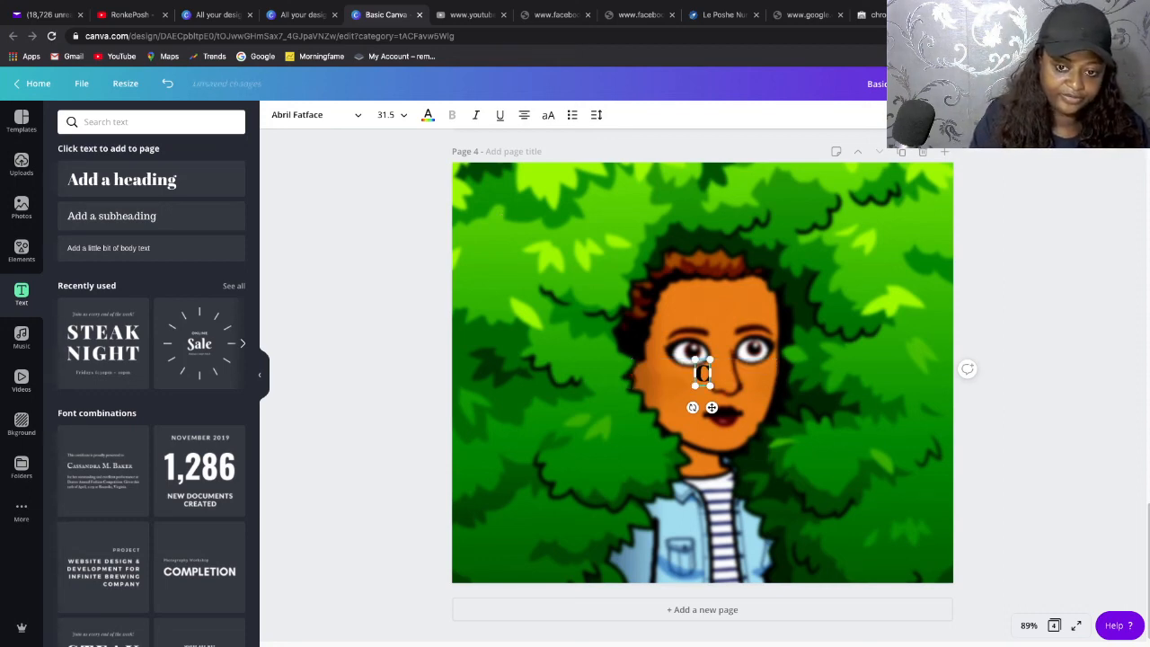
{"action": "type", "text": "anva"}
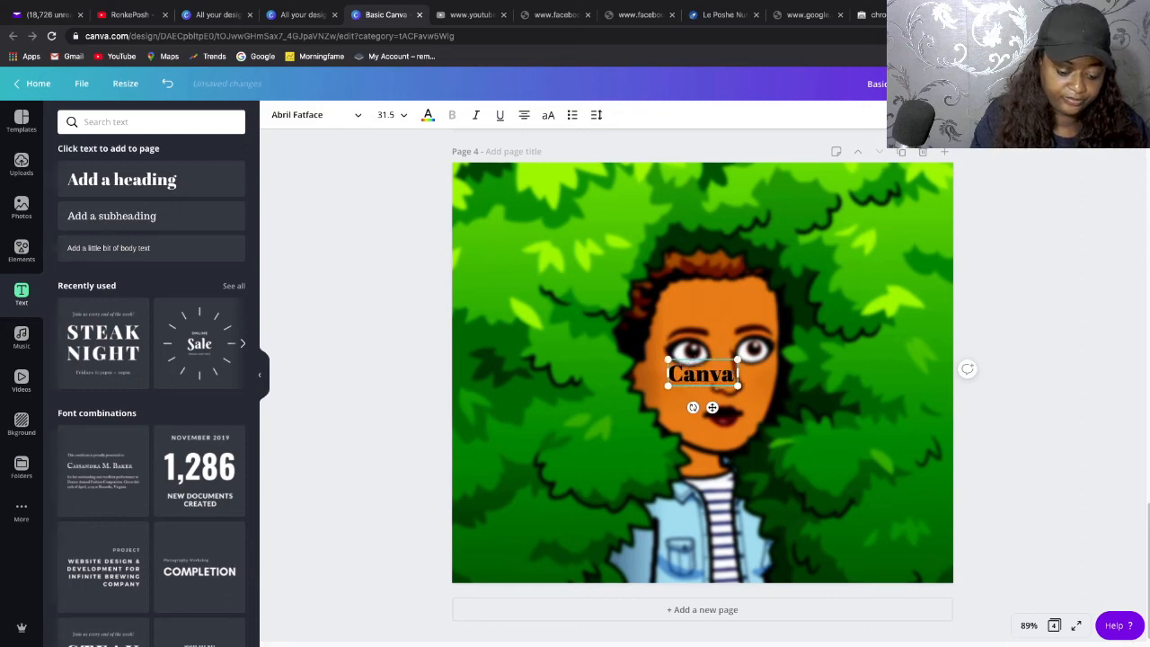
{"action": "type", "text": " t"}
{"action": "key", "text": "BackSpace"}
{"action": "type", "text": "T"}
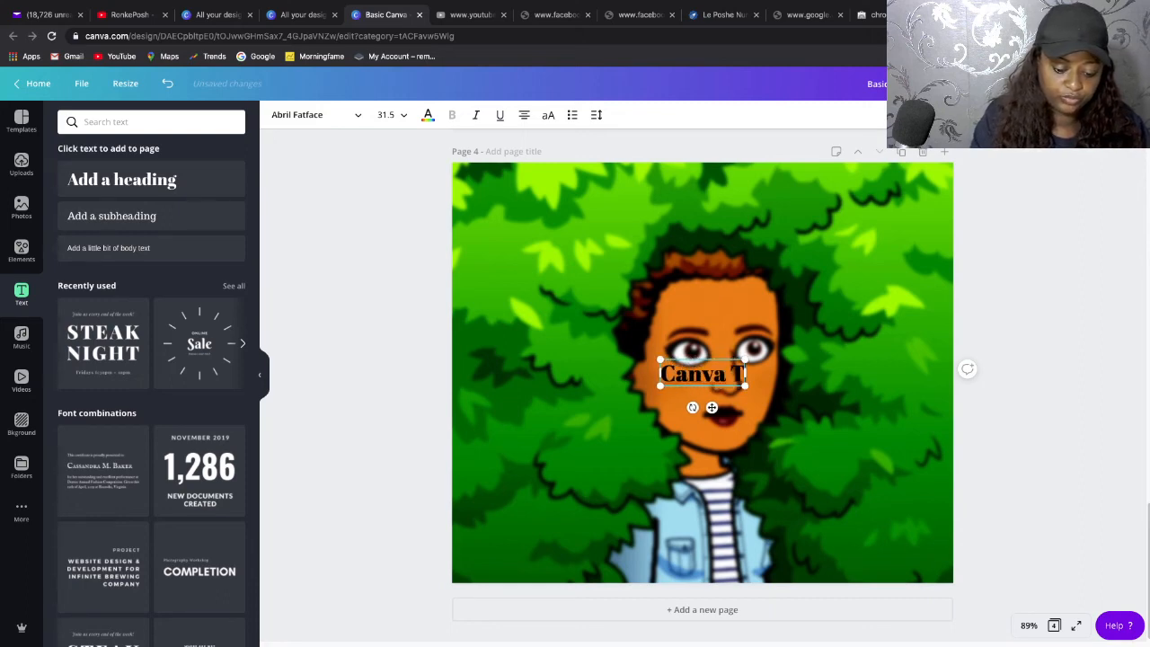
{"action": "type", "text": "utorial"}
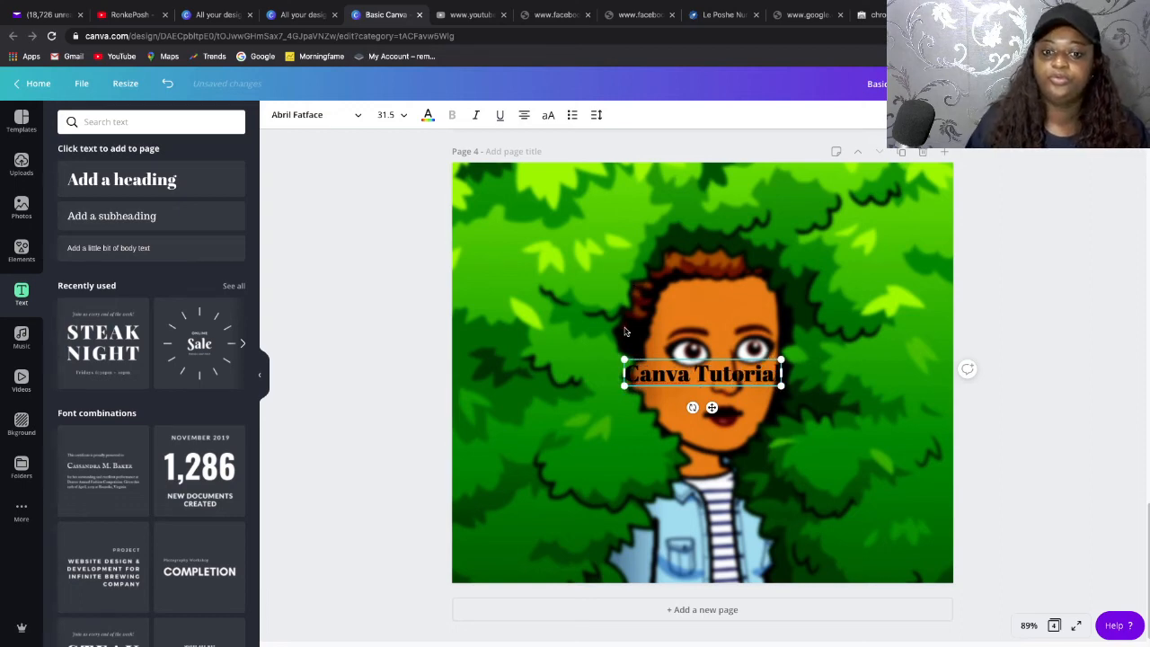
Color the whole "Canva Tutorial" heading white.
{"action": "double_click", "coordinate": [659, 372]}
{"action": "left_click", "coordinate": [659, 370]}
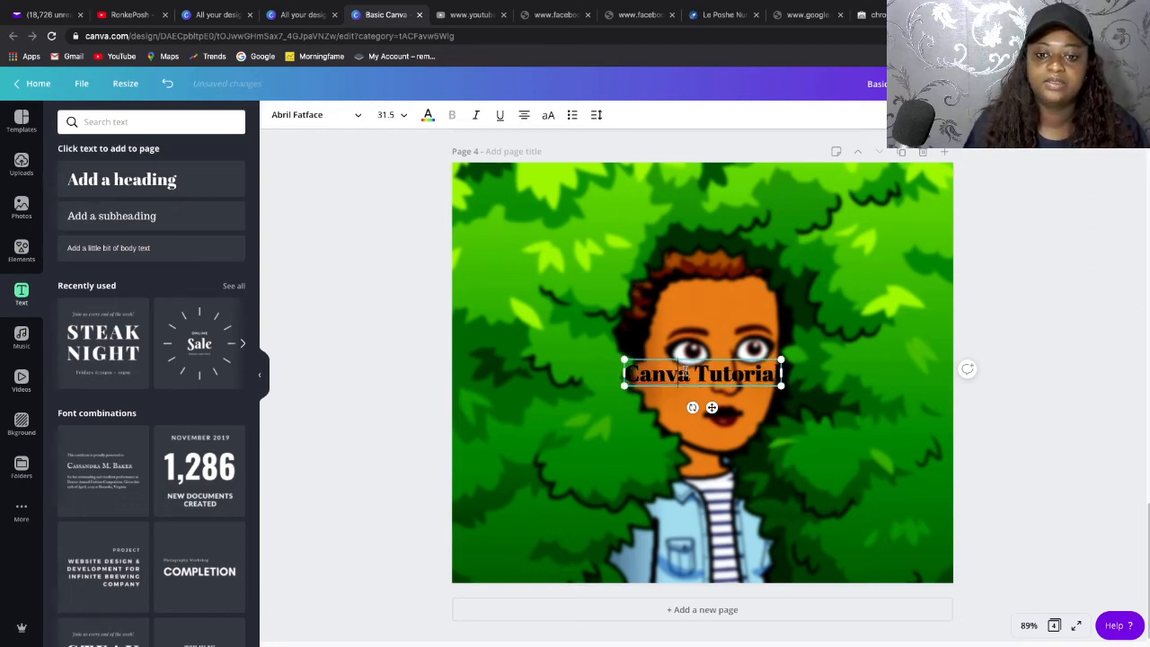
{"action": "left_click_drag", "start_coordinate": [626, 373], "coordinate": [779, 373]}
{"action": "left_click", "coordinate": [639, 378]}
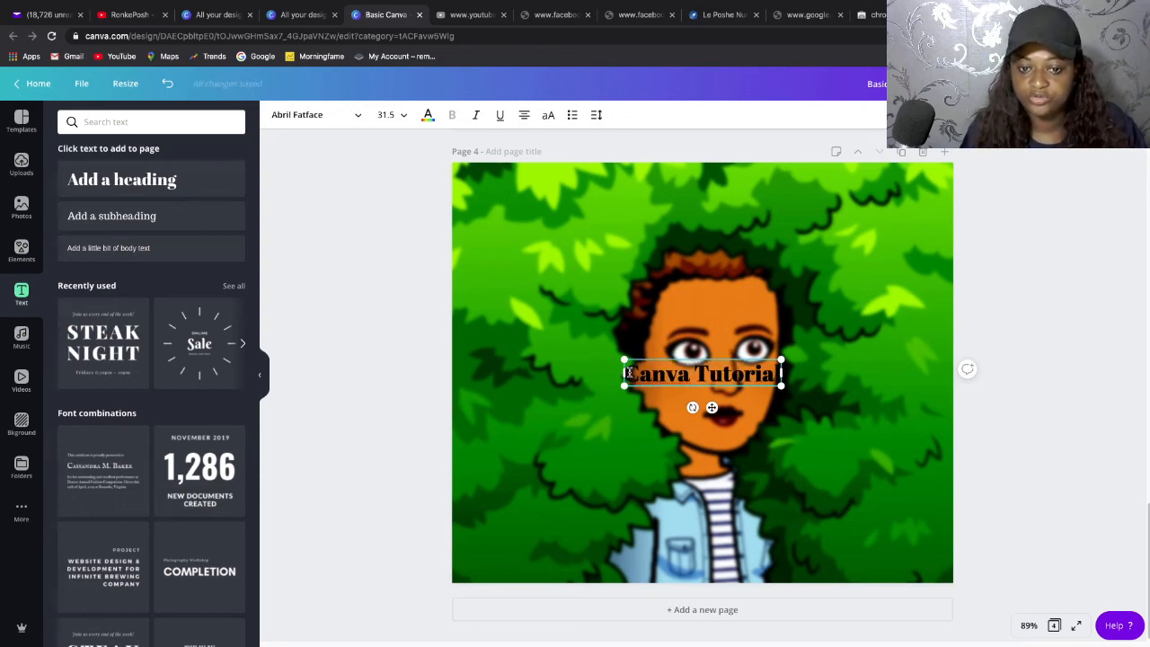
{"action": "double_click", "coordinate": [629, 373]}
{"action": "left_click_drag", "start_coordinate": [629, 372], "coordinate": [782, 374]}
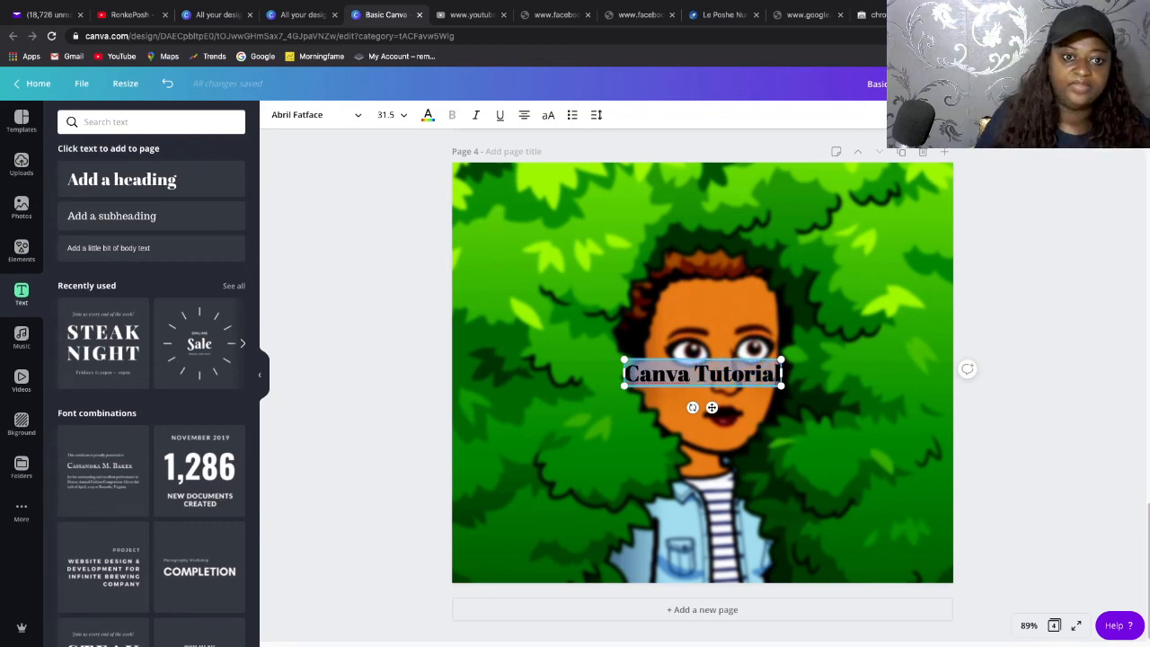
{"action": "left_click", "coordinate": [427, 115]}
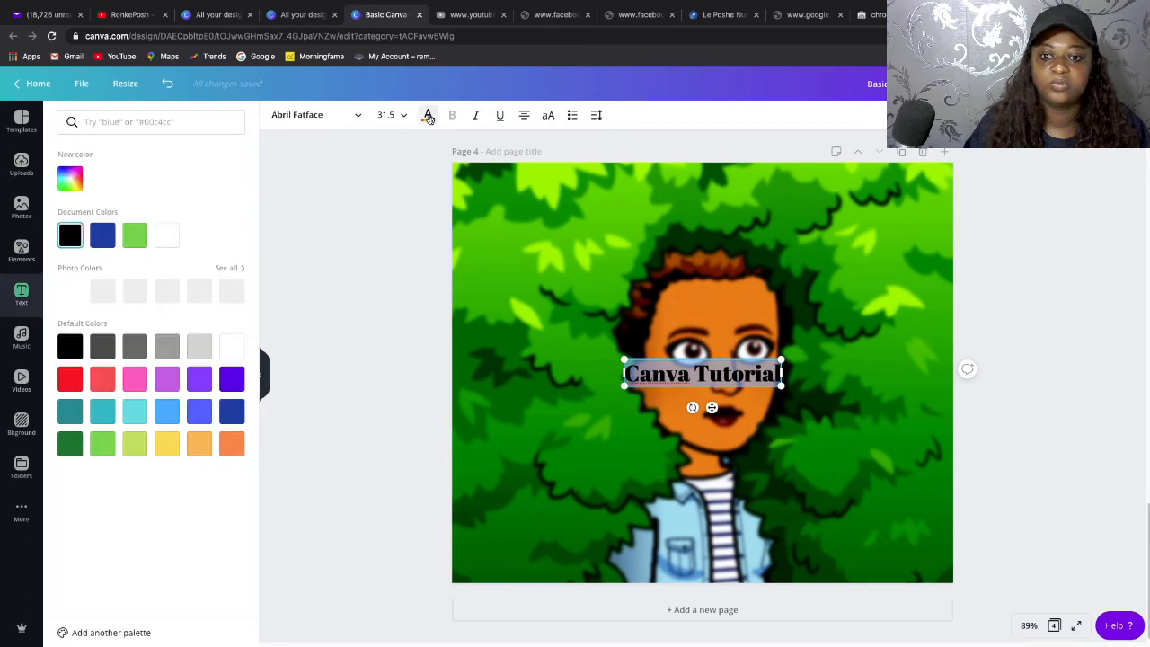
{"action": "left_click", "coordinate": [234, 351]}
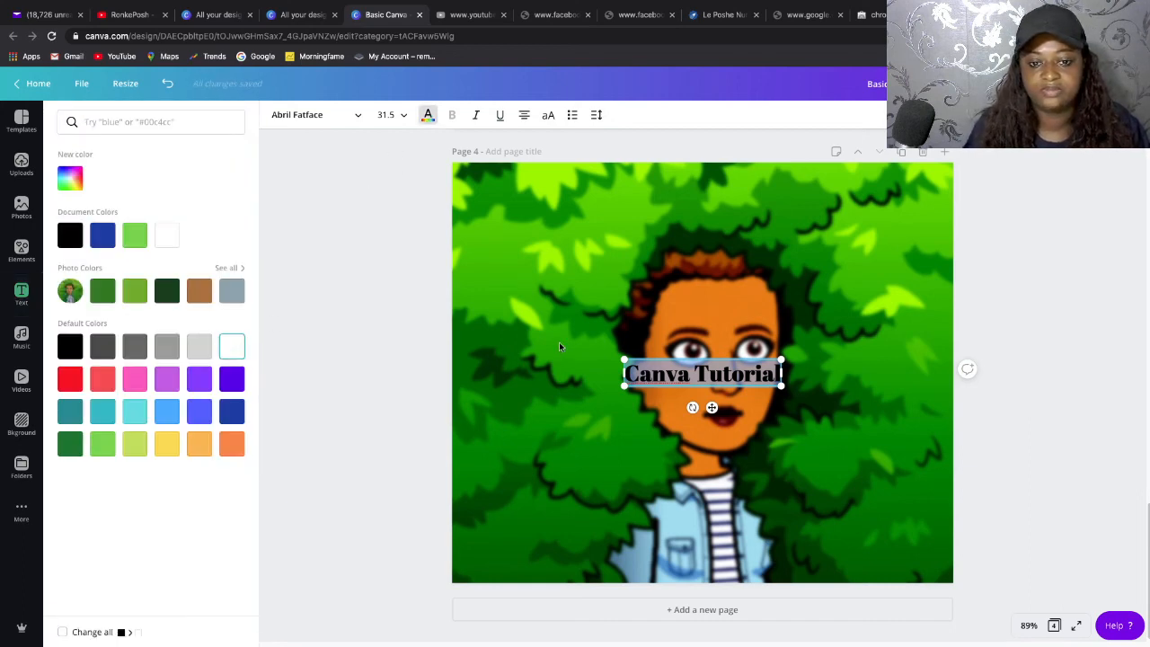
{"action": "left_click", "coordinate": [558, 342]}
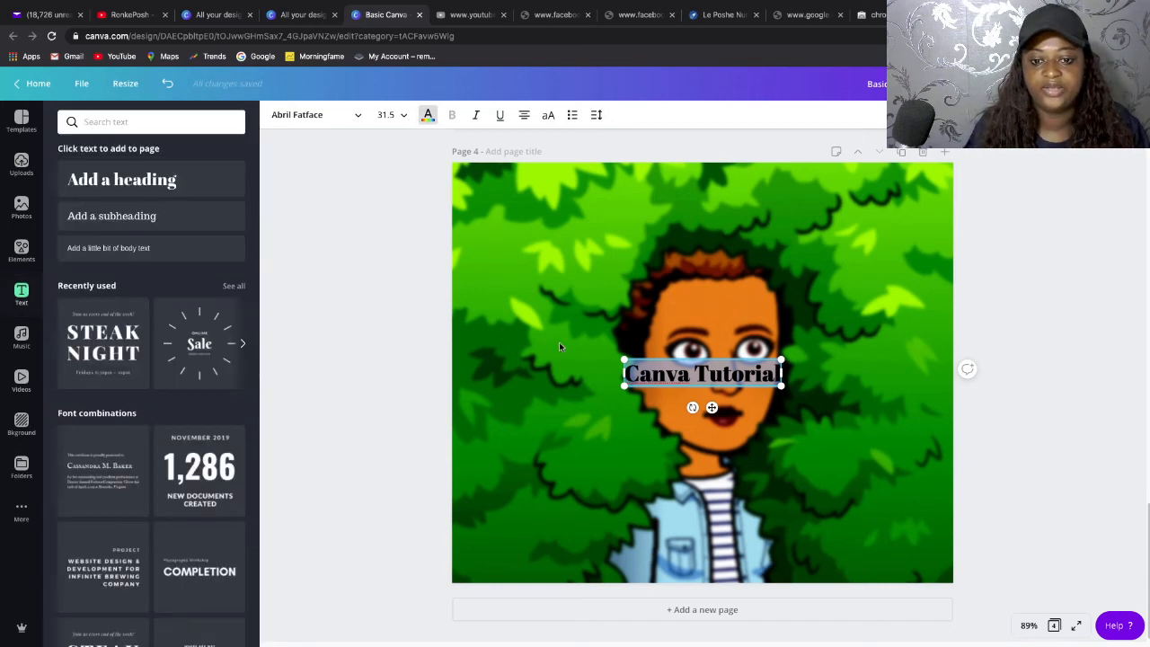
{"action": "left_click", "coordinate": [816, 236]}
Enlarge the "Canva Tutorial" heading across the cartoon face to about 645 by 109, font size about 68.9.
{"action": "left_click", "coordinate": [727, 376]}
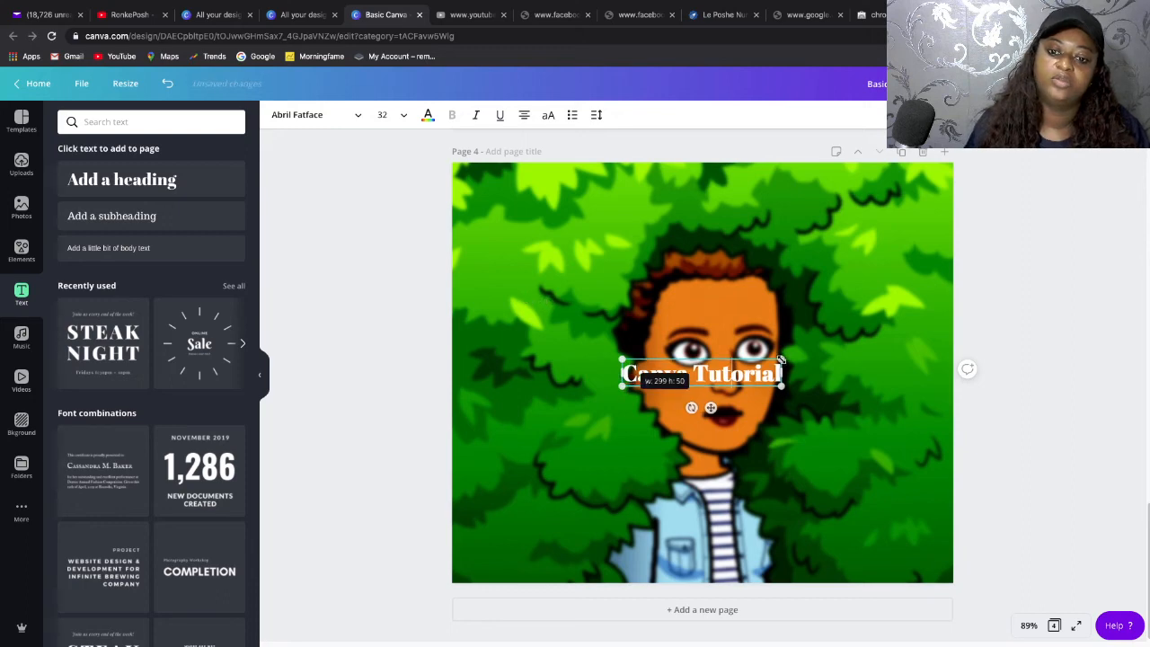
{"action": "left_click_drag", "start_coordinate": [623, 360], "coordinate": [519, 341]}
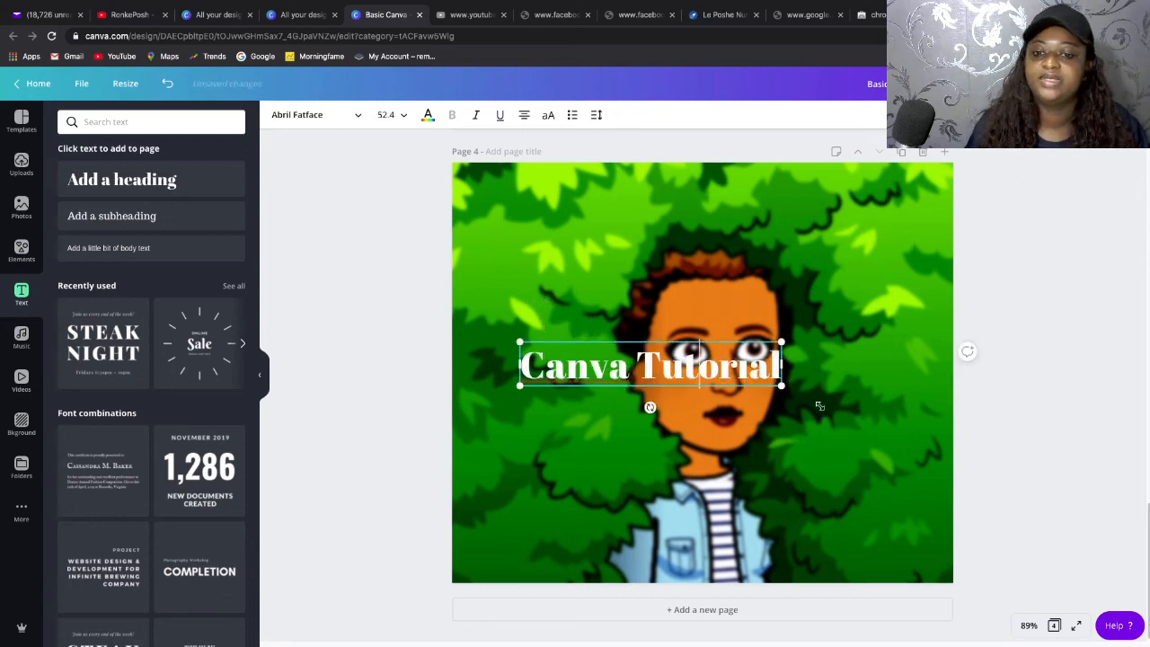
{"action": "left_click_drag", "start_coordinate": [781, 385], "coordinate": [863, 399]}
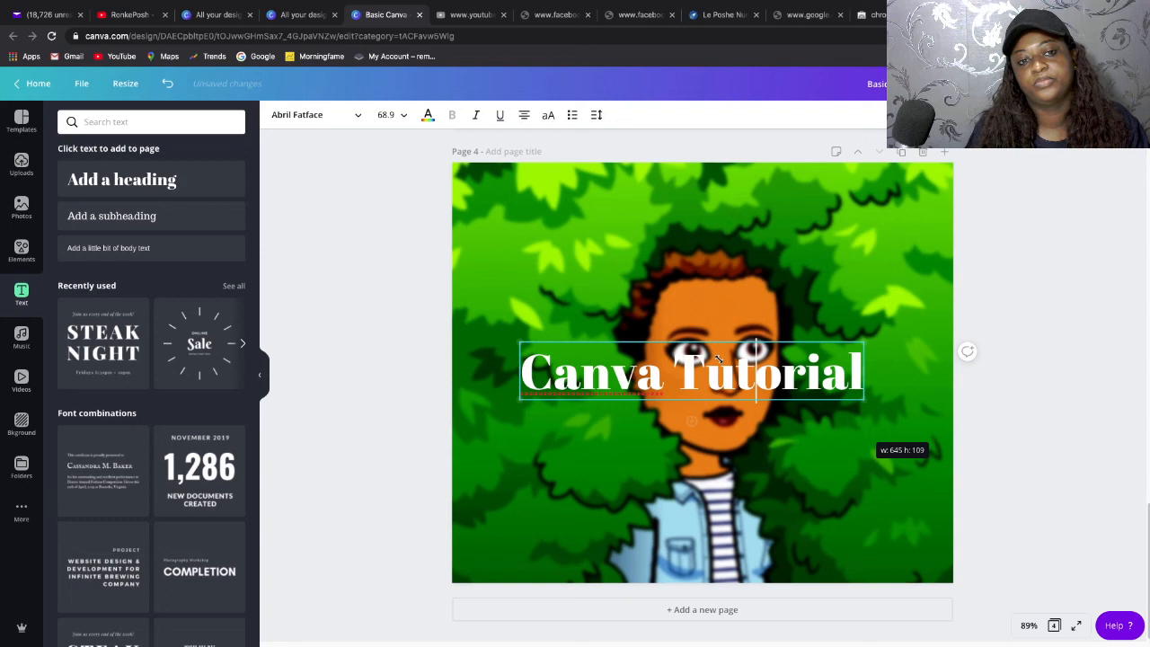
View the preset font sizes and change the heading's font to the brand font Trocchi.
{"action": "left_click", "coordinate": [399, 114]}
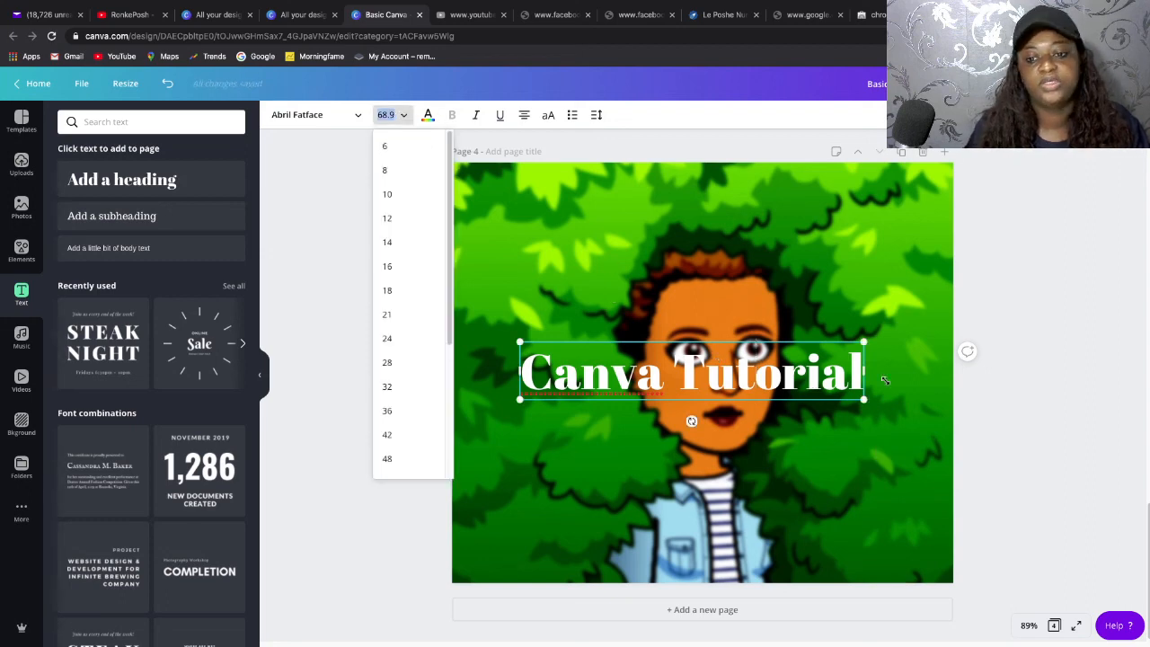
{"action": "left_click", "coordinate": [359, 119]}
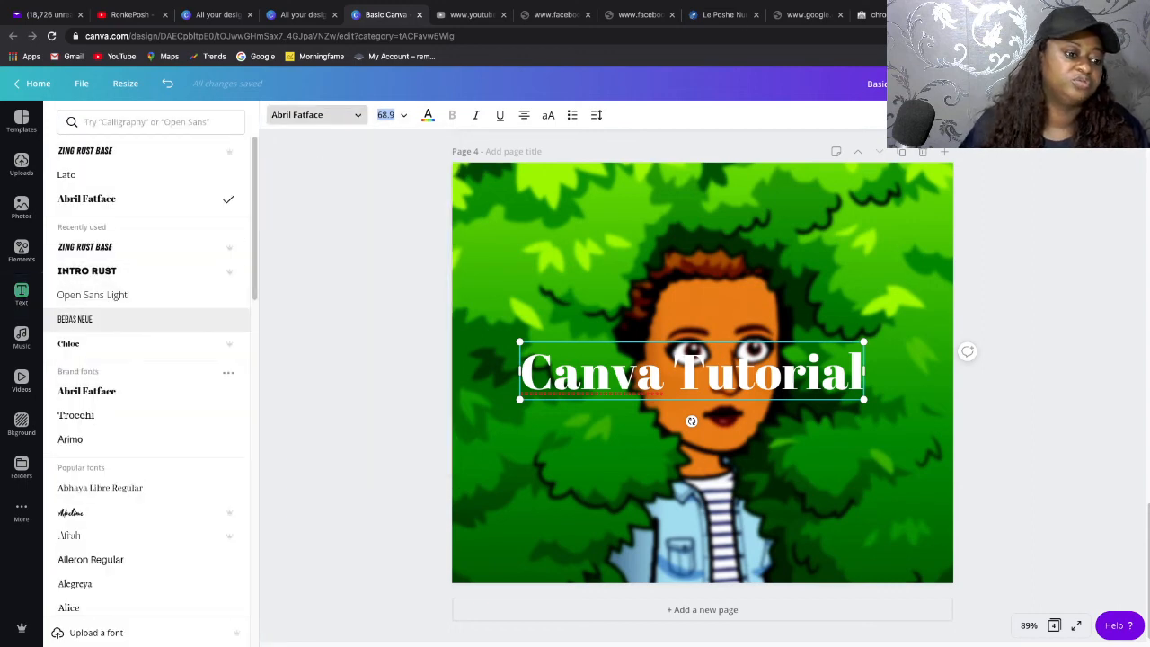
{"action": "left_click", "coordinate": [130, 421]}
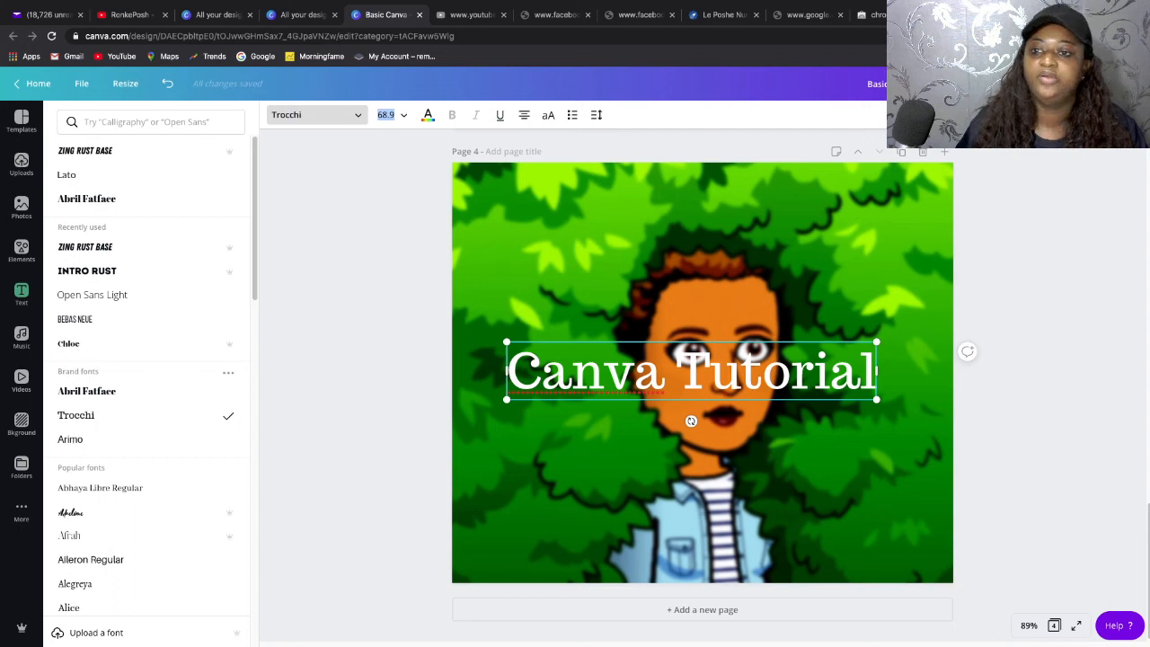
Align the "Canva Tutorial" heading to the top of page 4.
{"action": "left_click", "coordinate": [977, 115]}
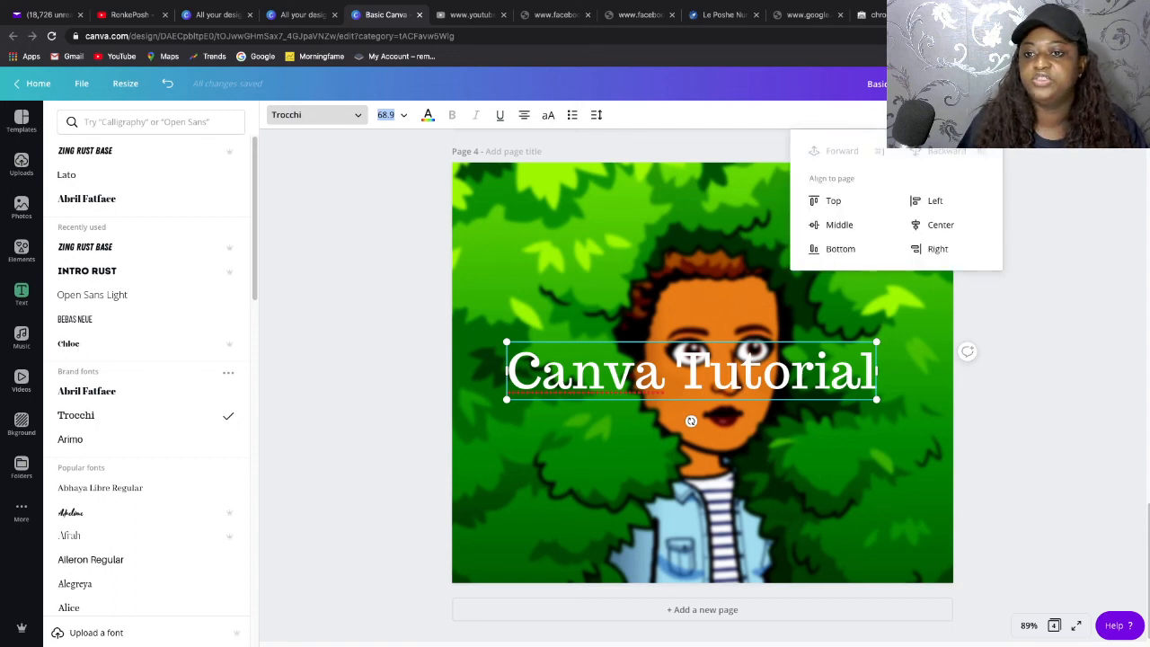
{"action": "left_click", "coordinate": [835, 205]}
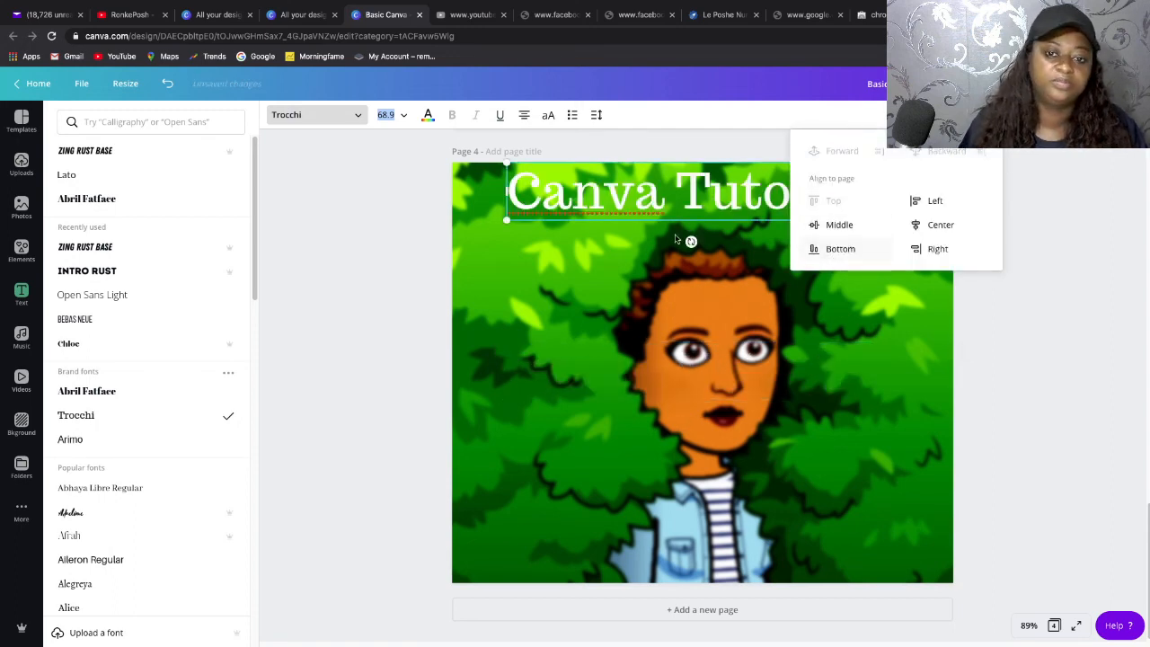
{"action": "left_click", "coordinate": [444, 189]}
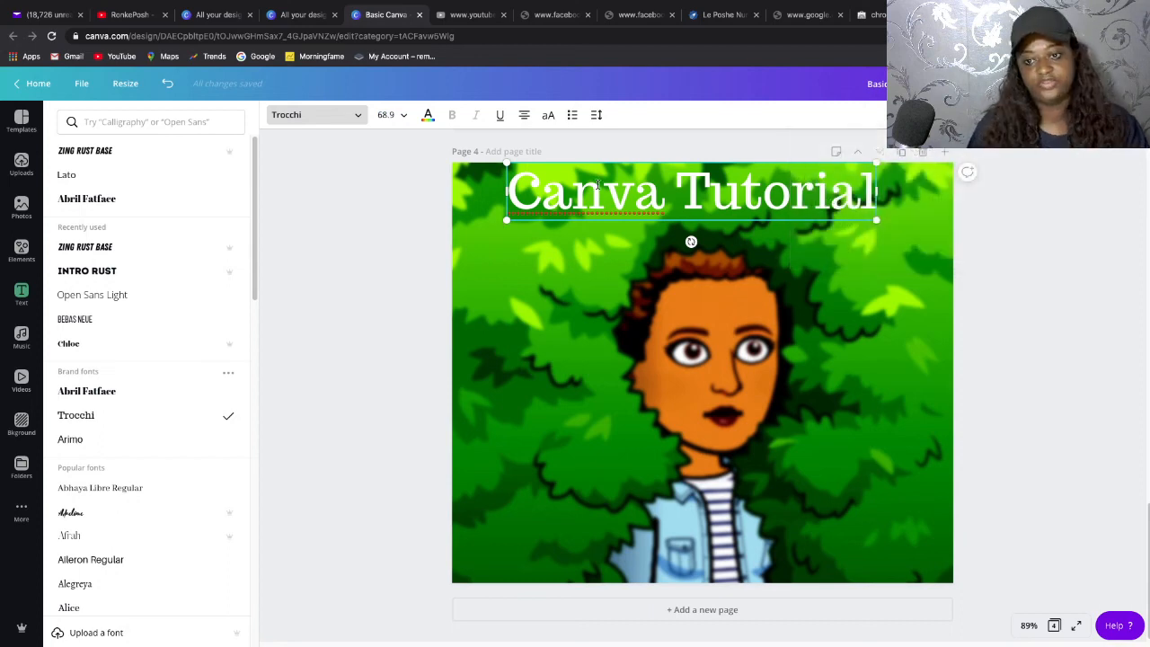
{"action": "key", "text": "Escape"}
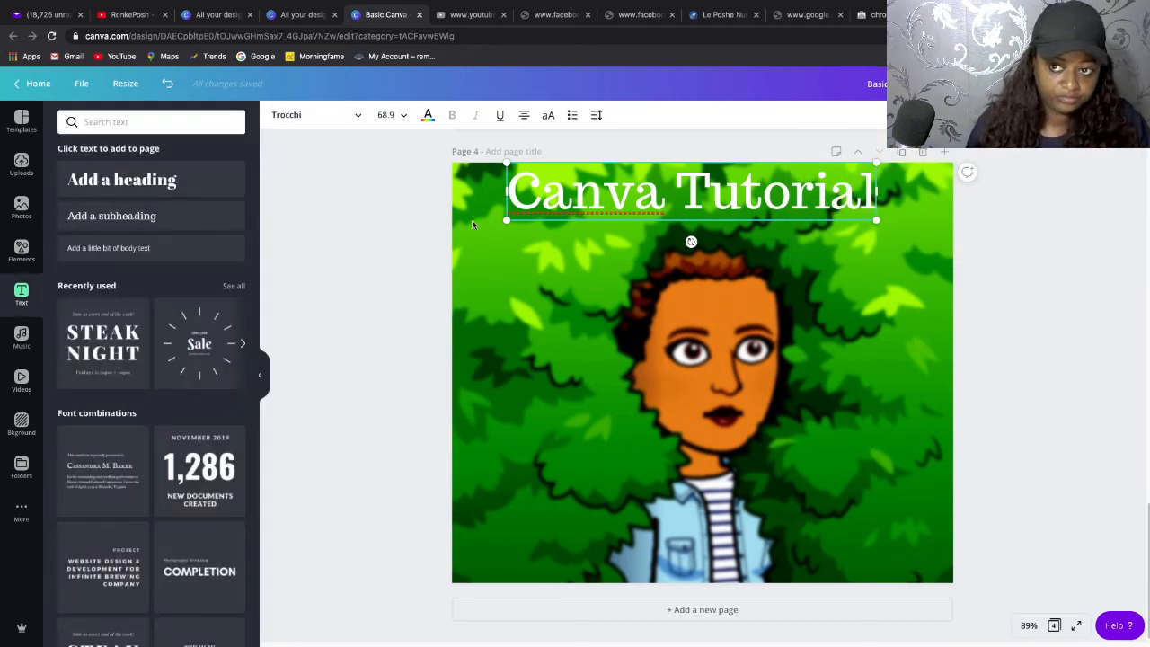
{"action": "left_click", "coordinate": [569, 256]}
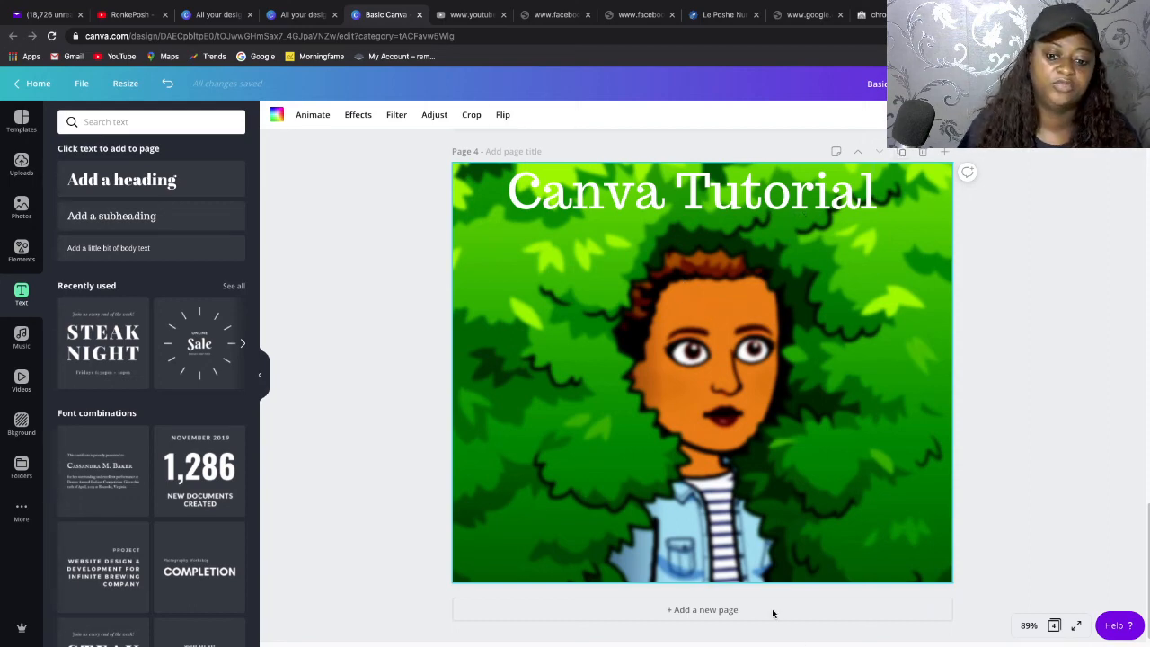
Add a fifth page and delete its cartoon background image, leaving the plain green background.
{"action": "left_click", "coordinate": [671, 611]}
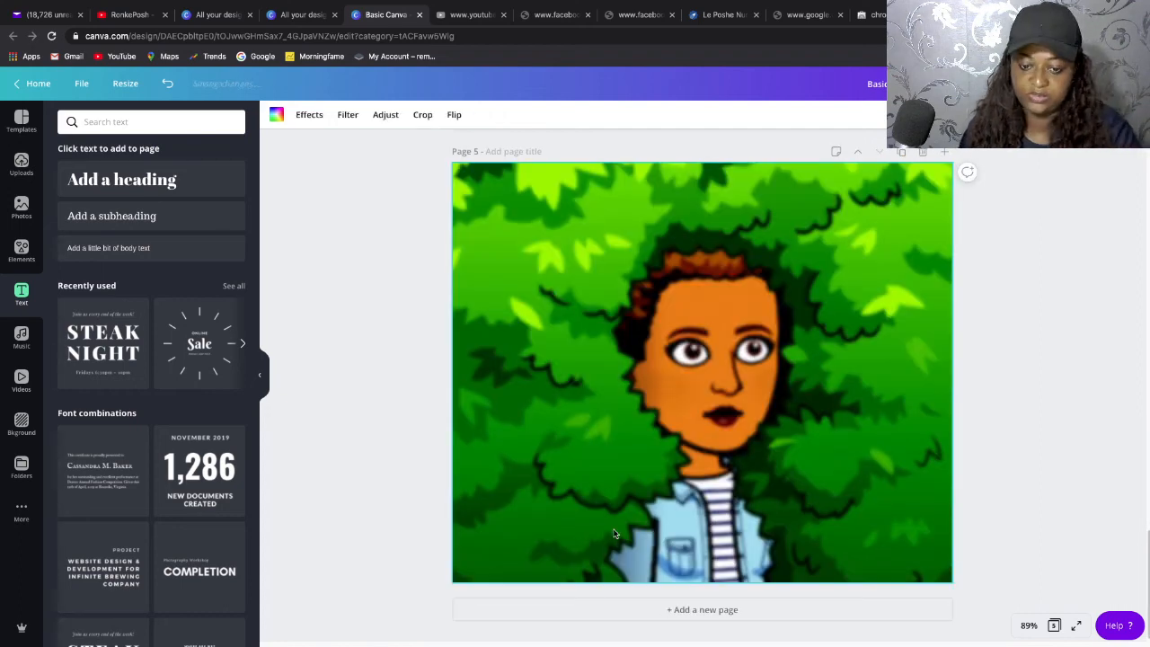
{"action": "key", "text": "Delete"}
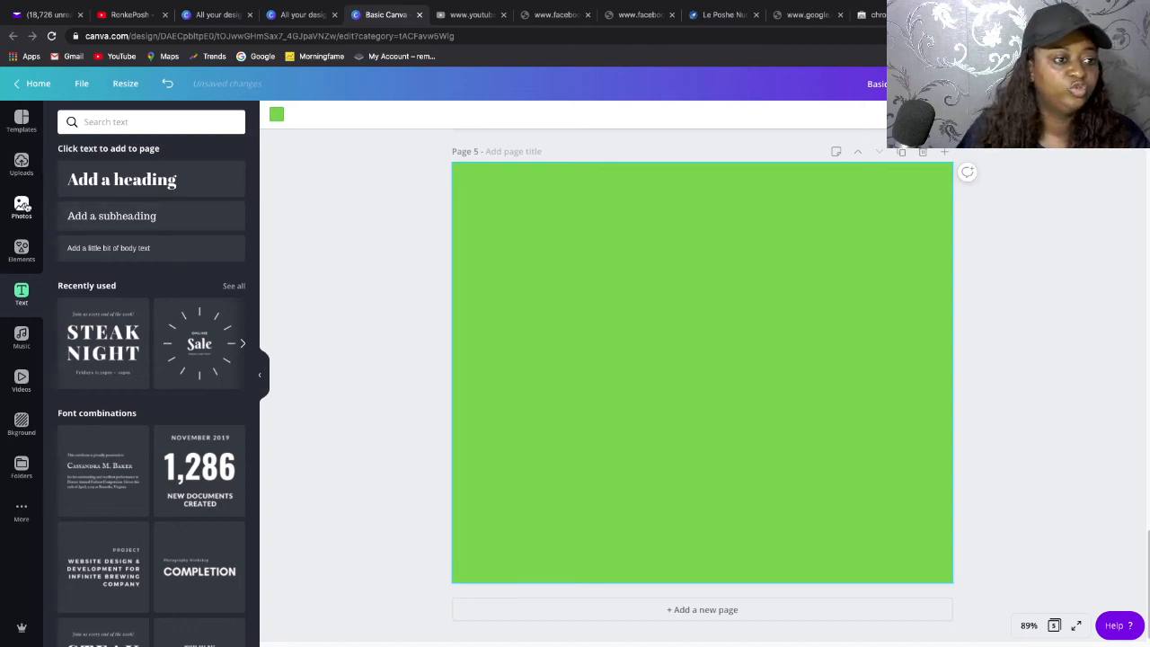
Browse the stock photos, but place the uploaded photo of the smiling woman making a peace sign on page 5.
{"action": "left_click", "coordinate": [24, 207]}
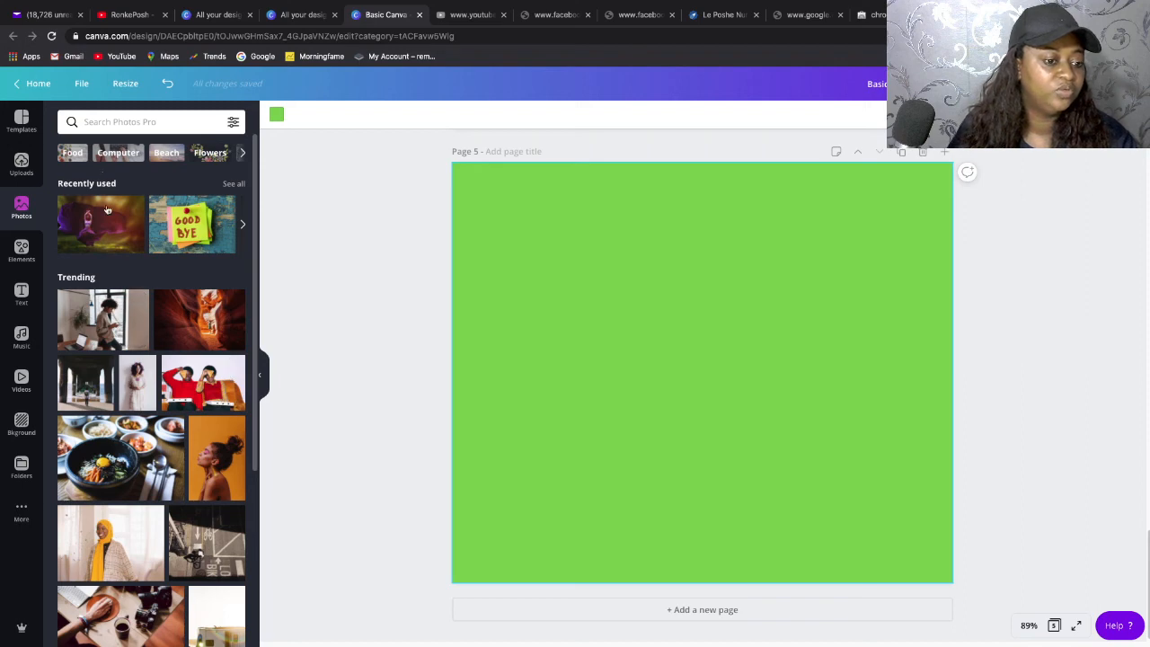
{"action": "scroll", "coordinate": [146, 343], "scroll_direction": "down", "scroll_amount": 1}
{"action": "scroll", "coordinate": [146, 343], "scroll_direction": "down", "scroll_amount": 2}
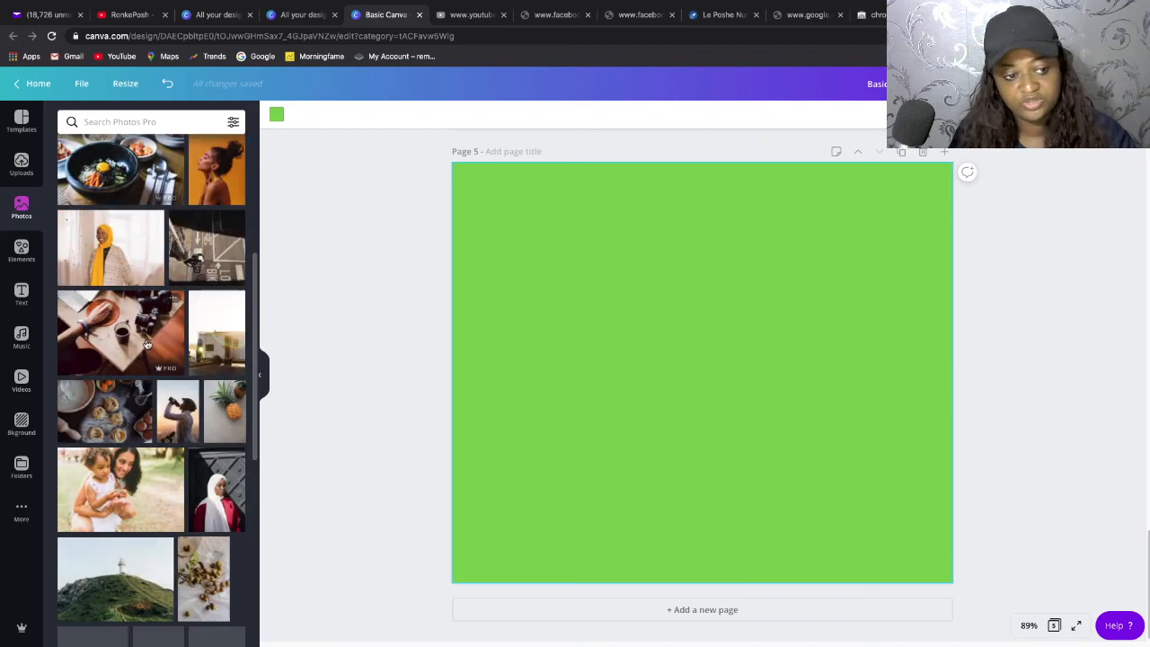
{"action": "scroll", "coordinate": [147, 343], "scroll_direction": "up", "scroll_amount": 3}
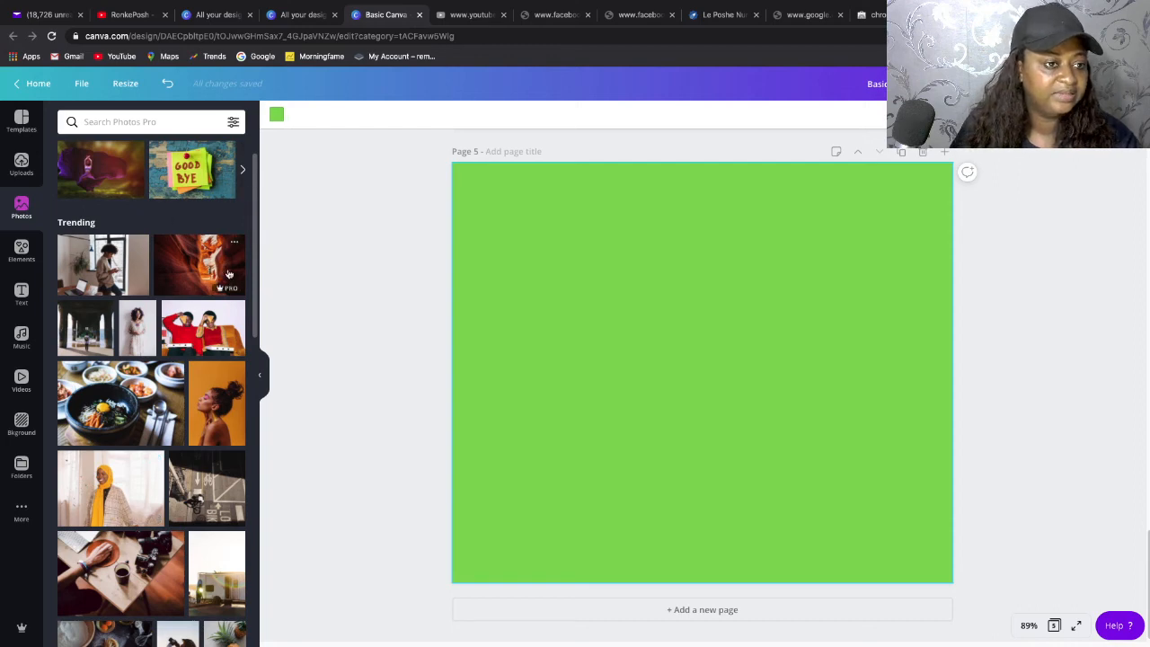
{"action": "left_click", "coordinate": [24, 166]}
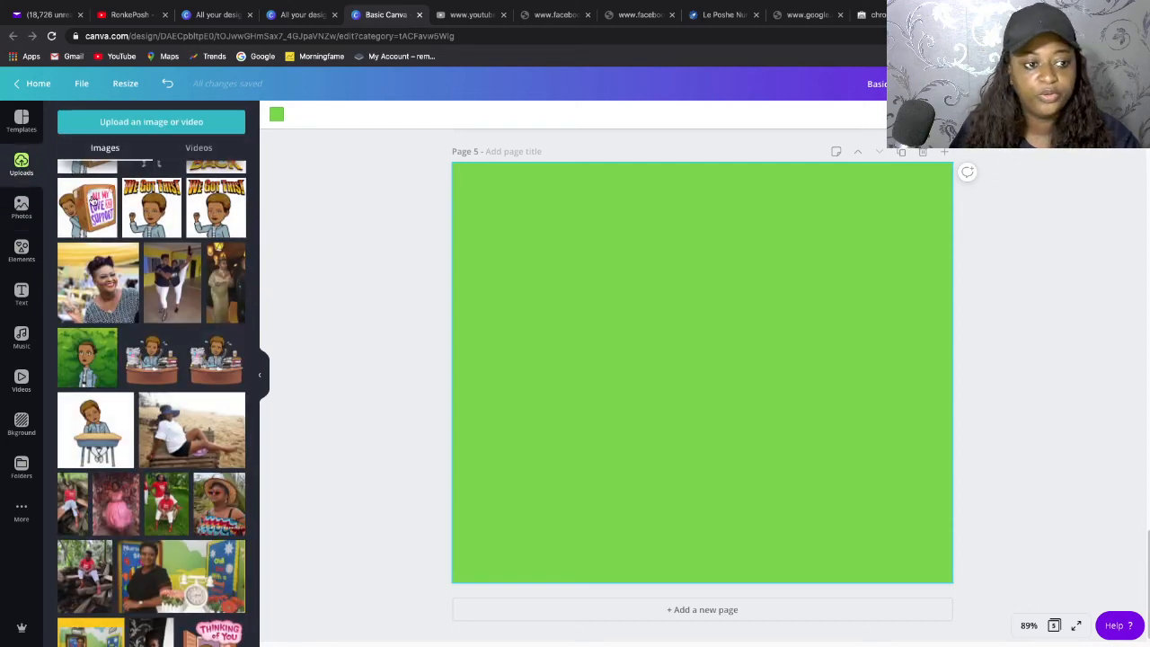
{"action": "left_click", "coordinate": [119, 304]}
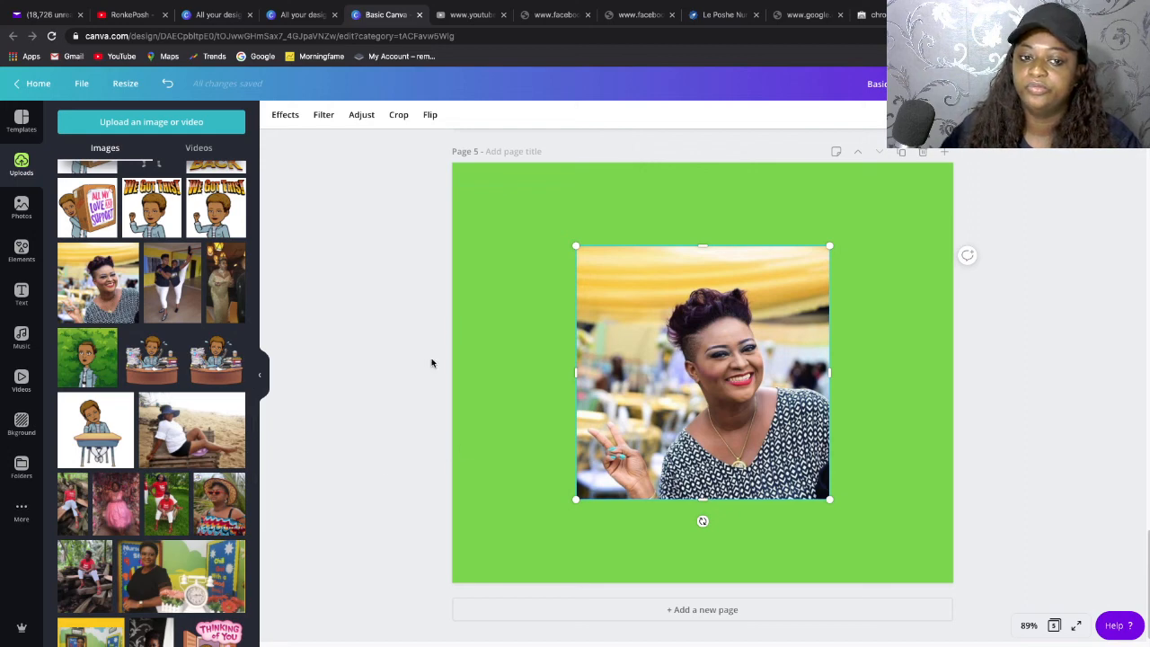
Remove the background of the woman's photo with the Background Remover effect.
{"action": "left_click", "coordinate": [281, 118]}
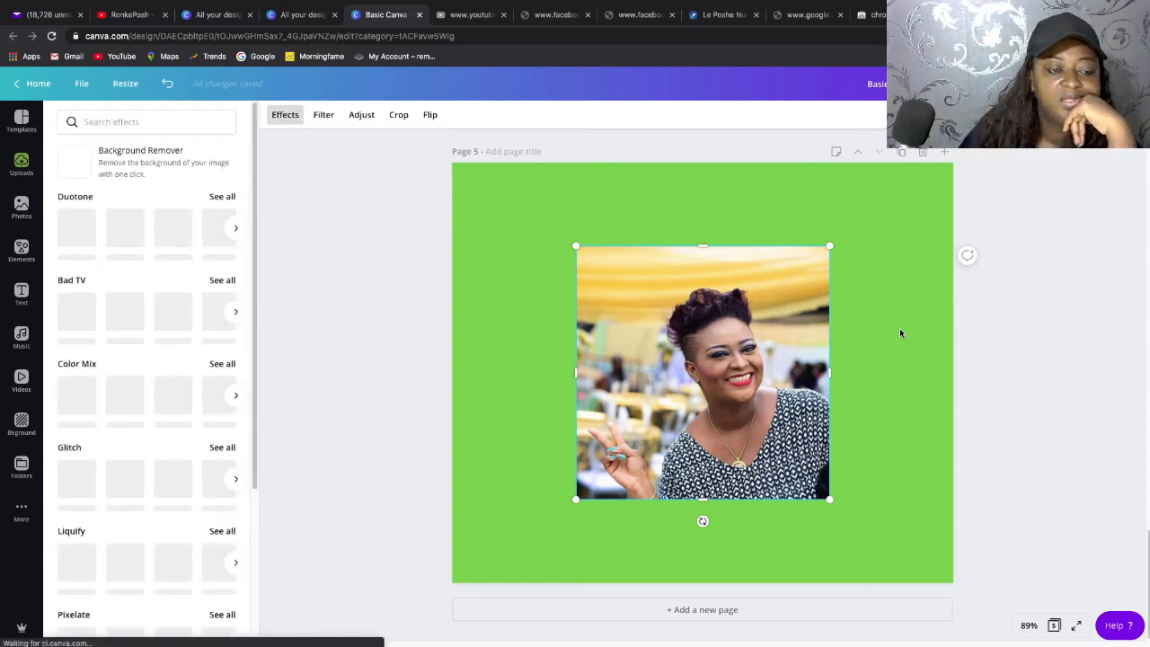
{"action": "left_click", "coordinate": [173, 156]}
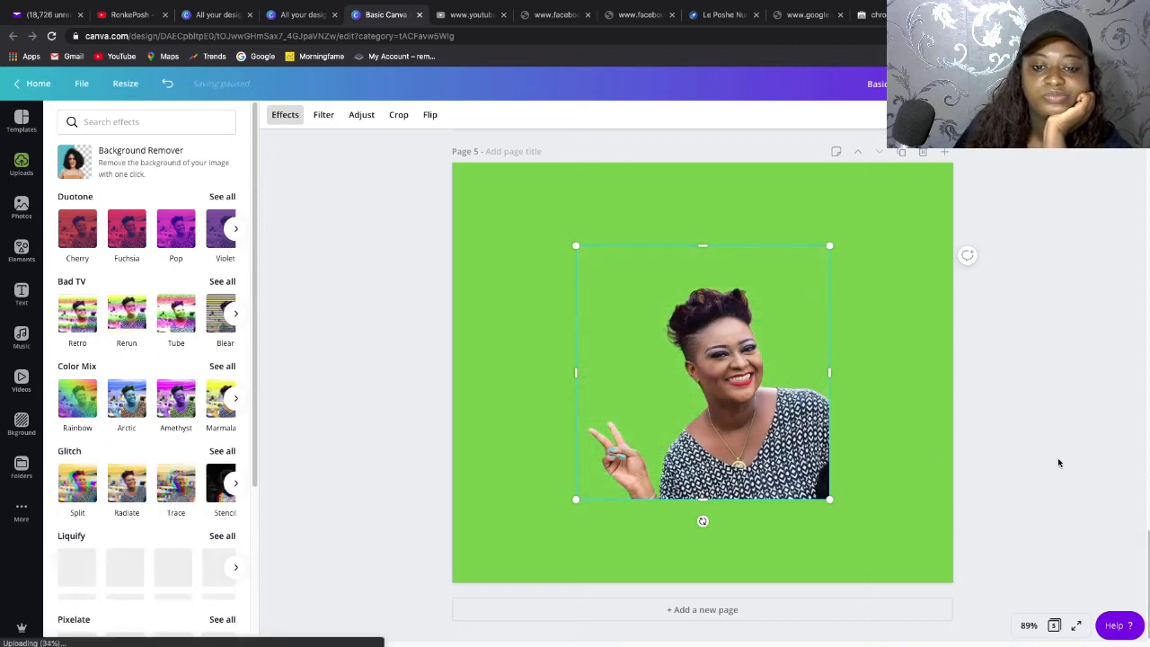
Try a brightness of -16 on the woman's cutout and return it to 0.
{"action": "left_click", "coordinate": [360, 115]}
{"action": "left_click", "coordinate": [360, 114]}
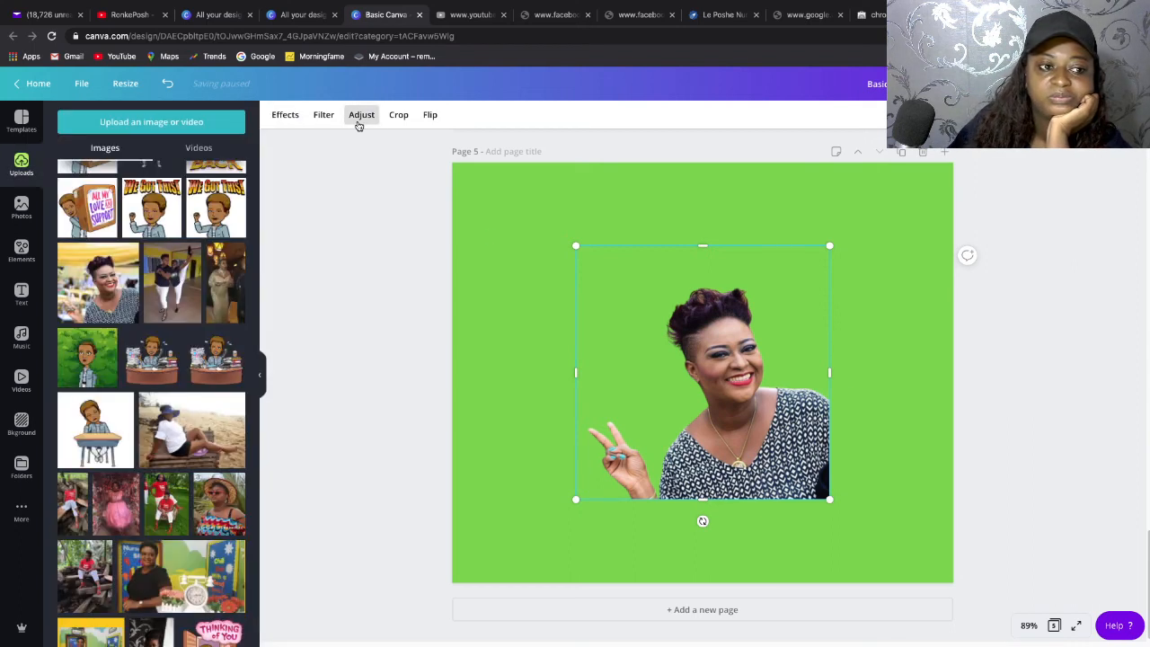
{"action": "left_click", "coordinate": [361, 115]}
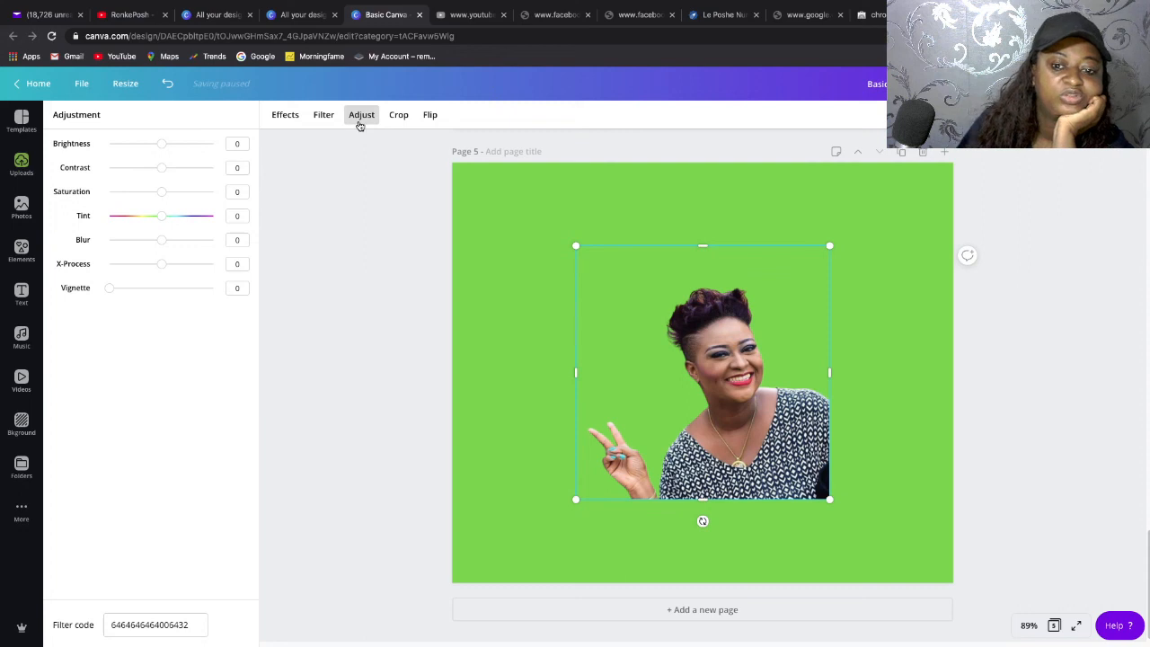
{"action": "left_click", "coordinate": [210, 153]}
{"action": "left_click", "coordinate": [153, 153]}
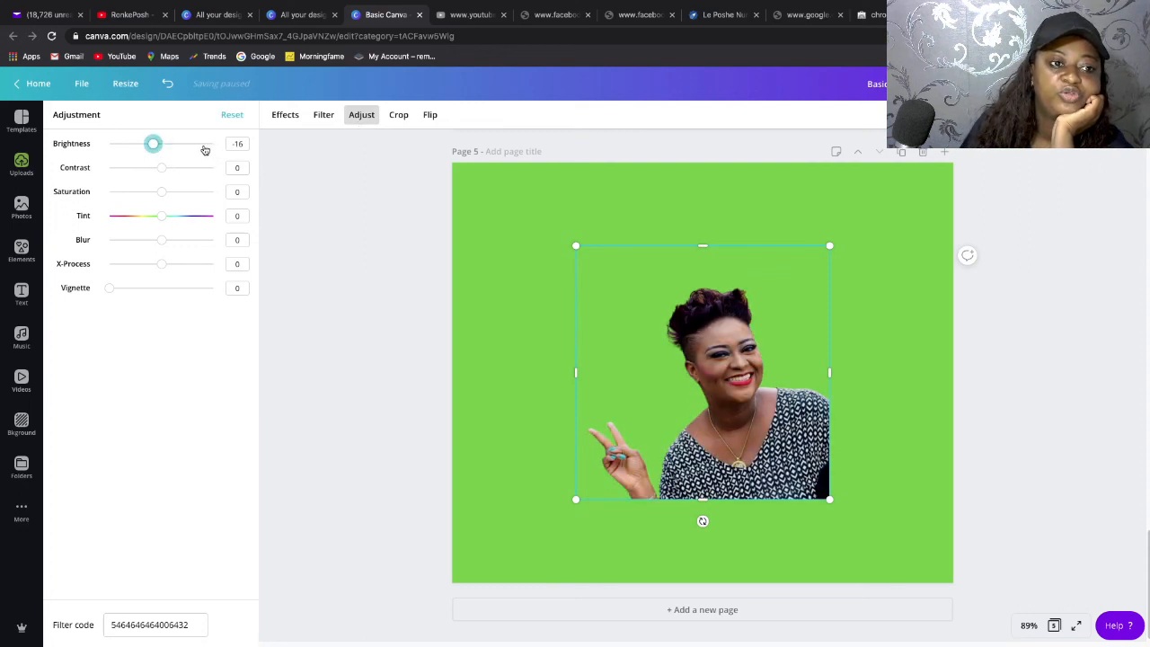
{"action": "left_click_drag", "start_coordinate": [156, 145], "coordinate": [162, 145]}
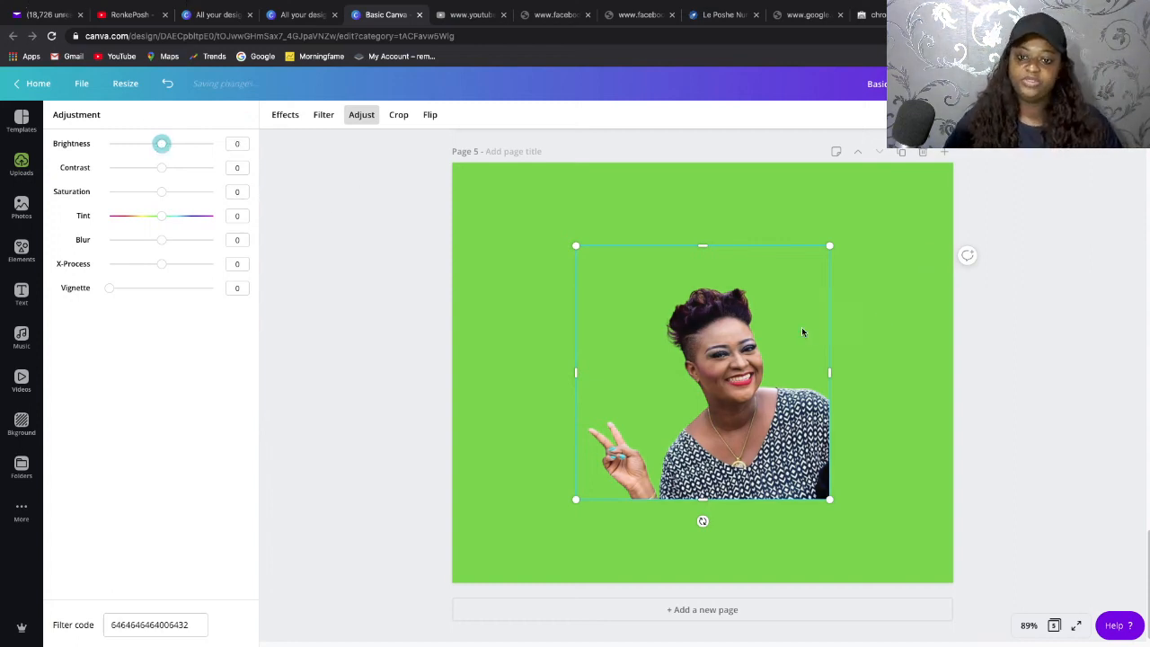
{"action": "left_click", "coordinate": [896, 283]}
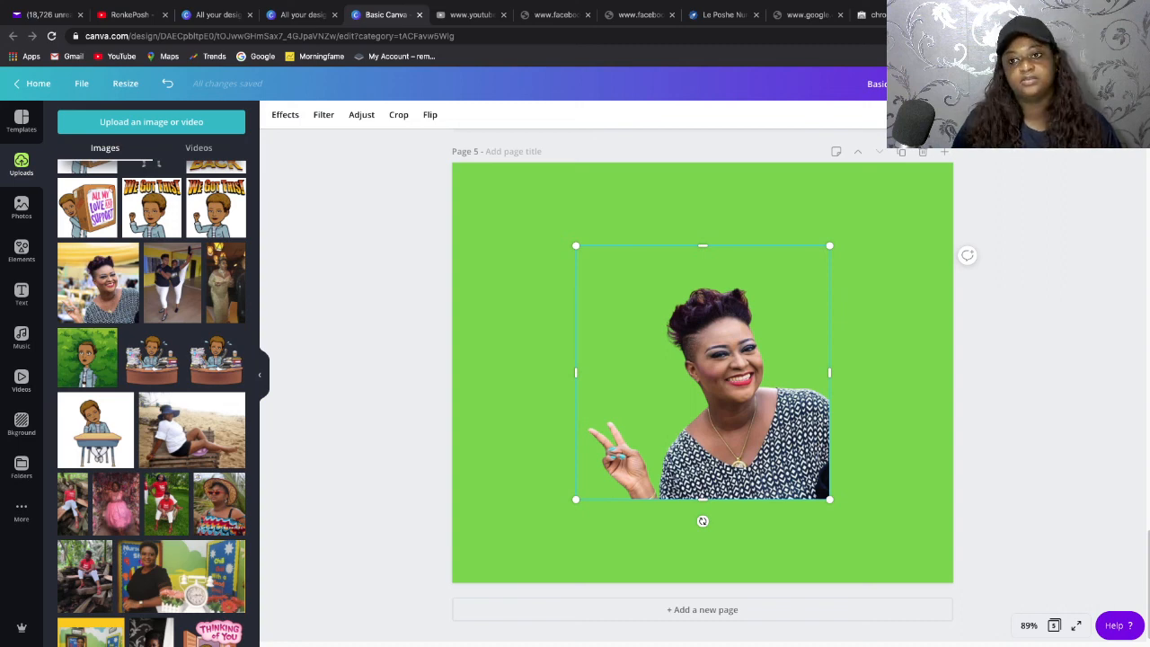
Duplicate the woman's cutout and move the copy above the original, against the page's top edge.
{"action": "left_click", "coordinate": [1078, 115]}
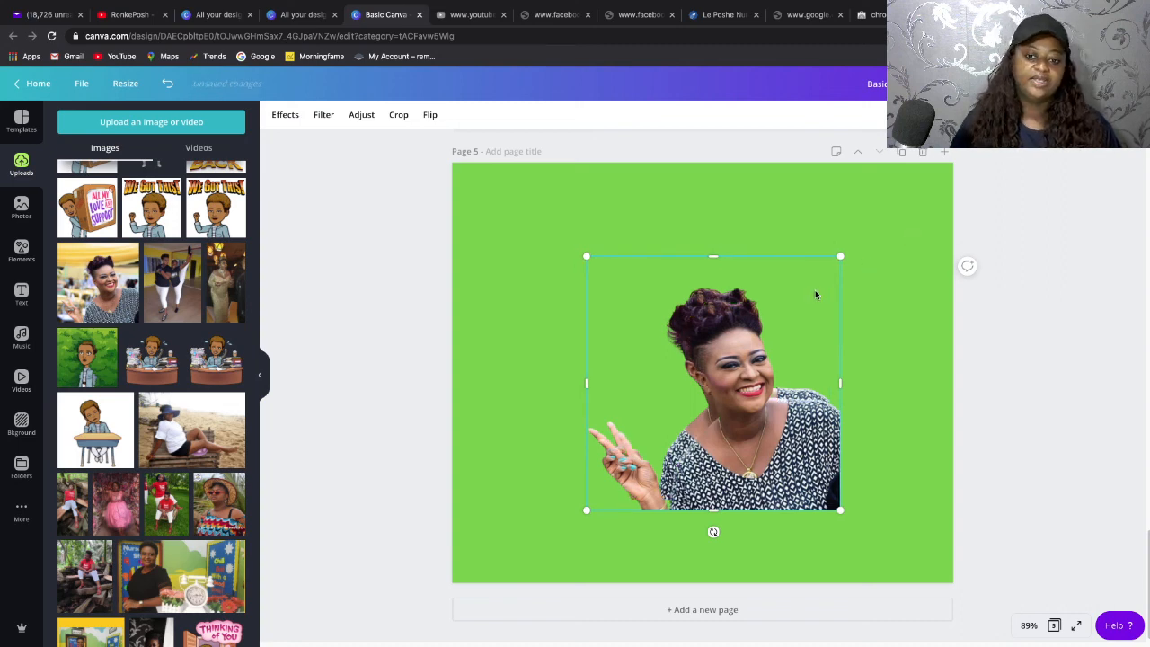
{"action": "left_click_drag", "start_coordinate": [823, 336], "coordinate": [802, 347]}
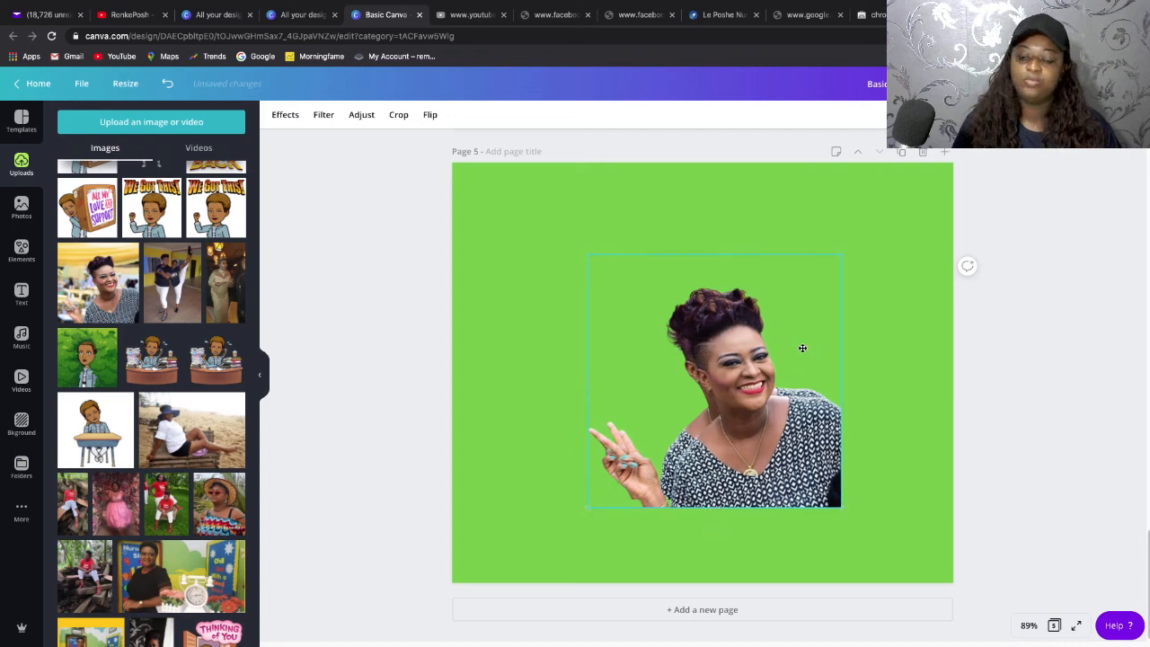
{"action": "left_click_drag", "start_coordinate": [832, 312], "coordinate": [847, 299]}
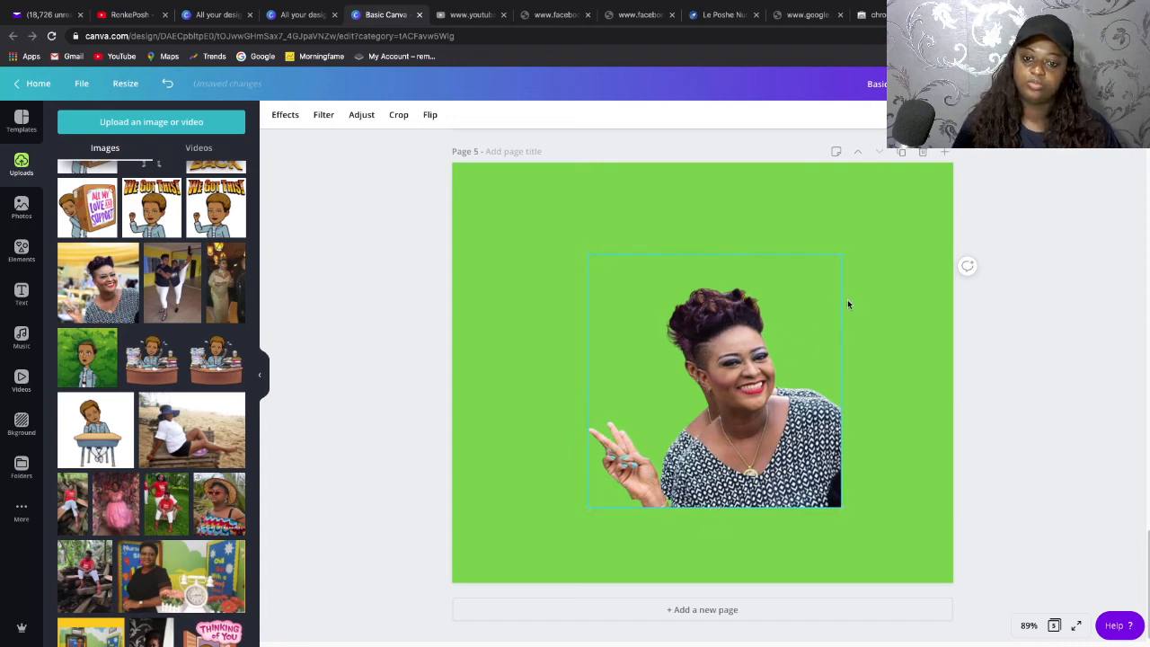
{"action": "left_click", "coordinate": [746, 371]}
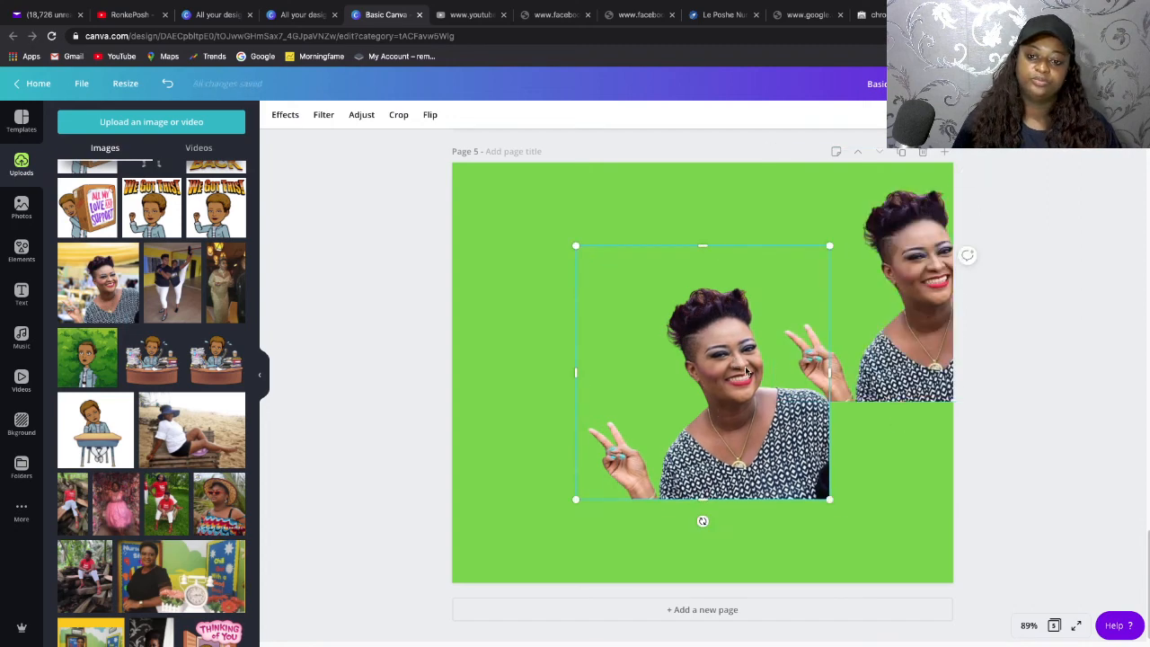
{"action": "left_click", "coordinate": [891, 289]}
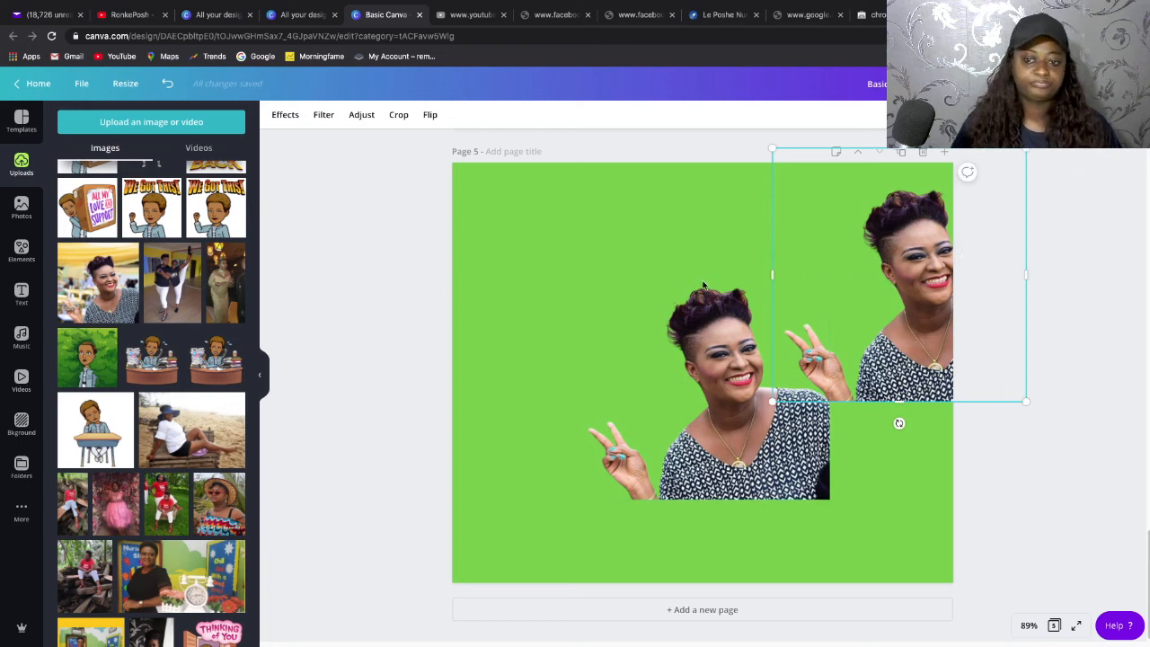
{"action": "left_click_drag", "start_coordinate": [944, 308], "coordinate": [729, 323]}
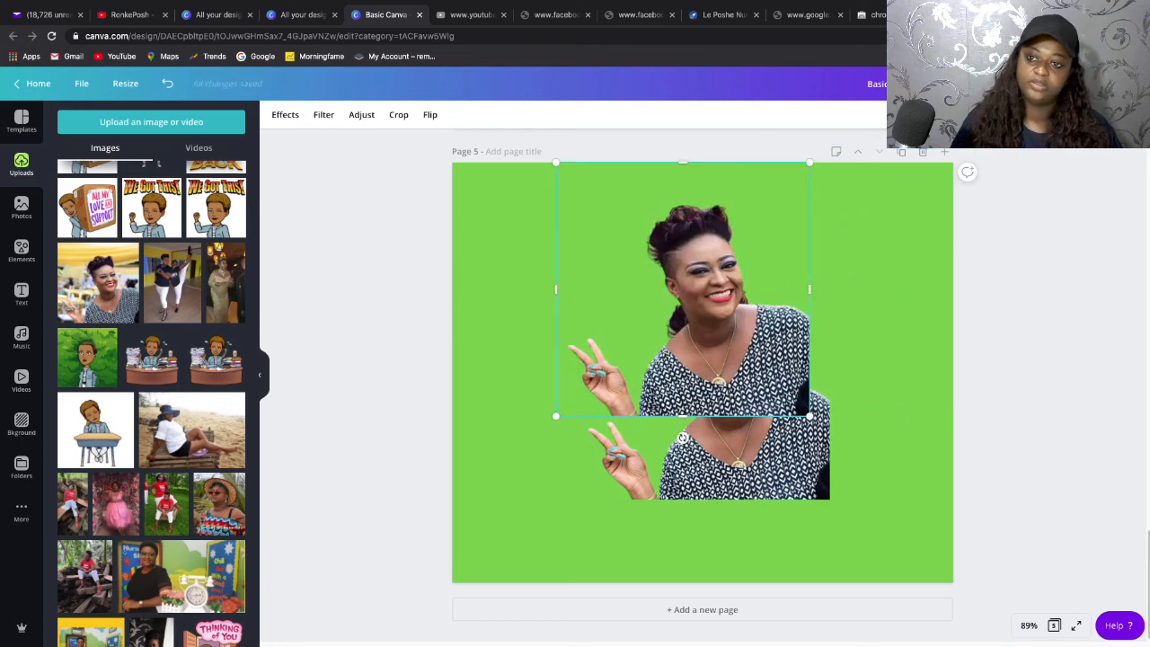
Align the upper cutout to the left edge of the page and the original cutout to the right edge.
{"action": "left_click", "coordinate": [977, 115]}
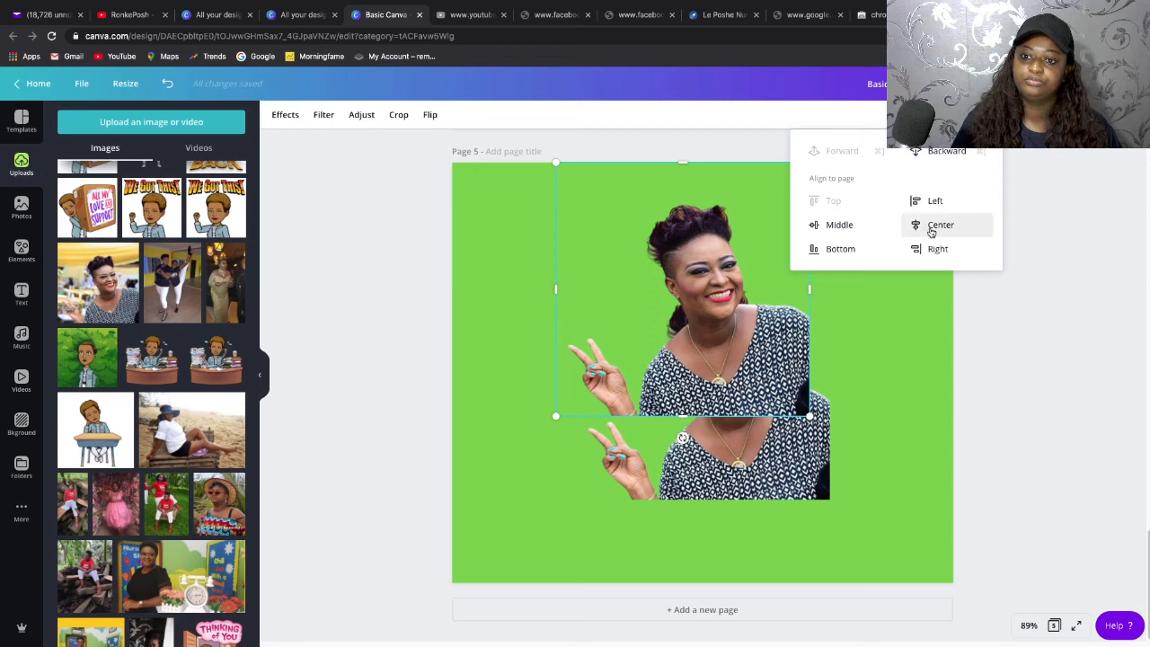
{"action": "left_click", "coordinate": [932, 201]}
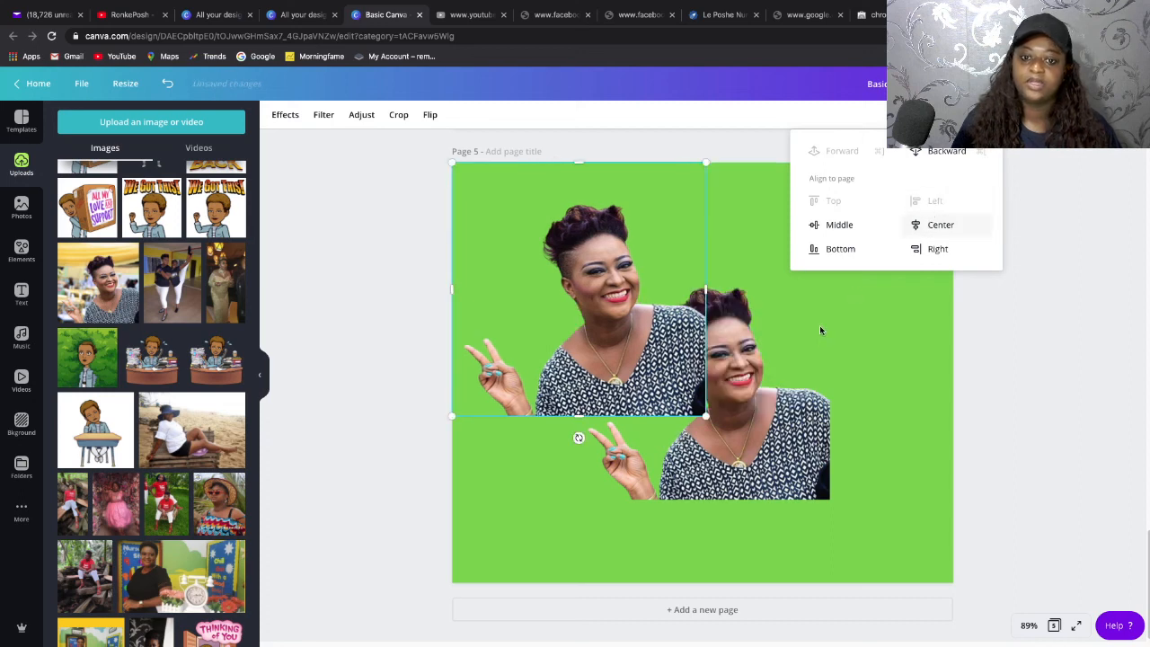
{"action": "left_click", "coordinate": [783, 354]}
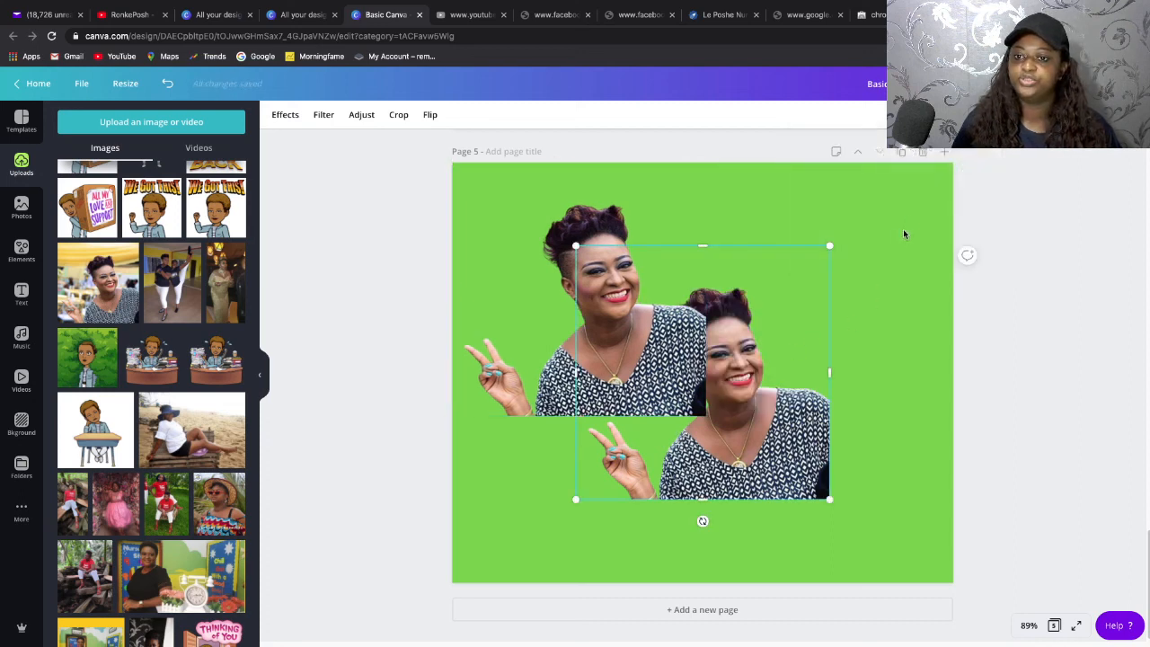
{"action": "left_click", "coordinate": [975, 115]}
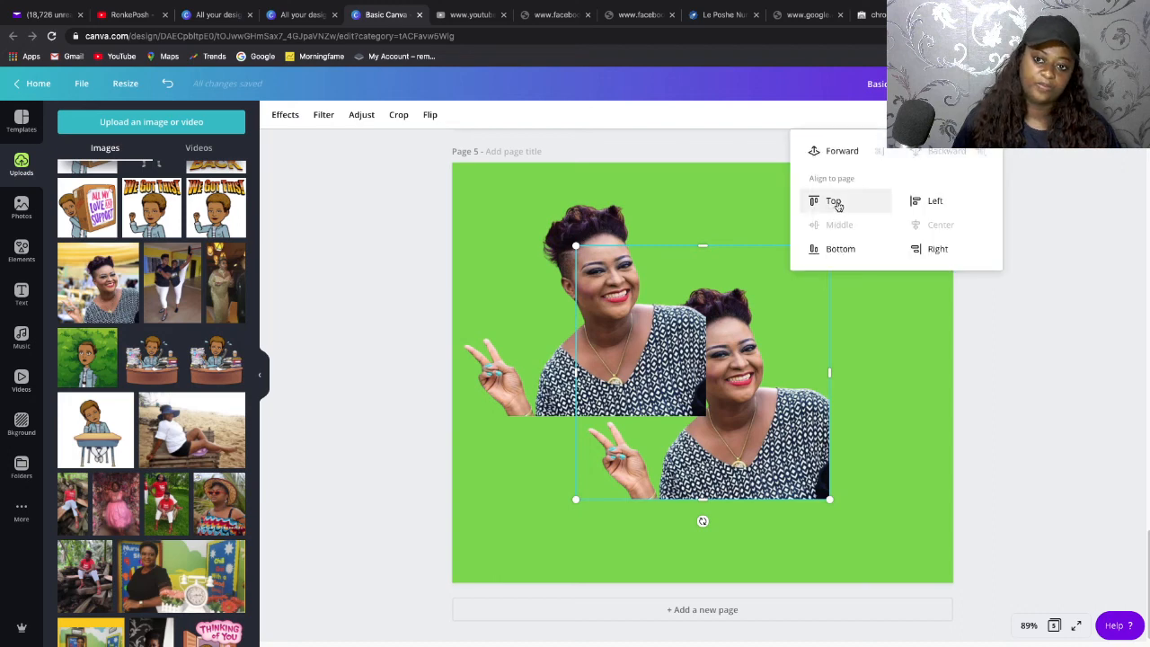
{"action": "left_click", "coordinate": [918, 252]}
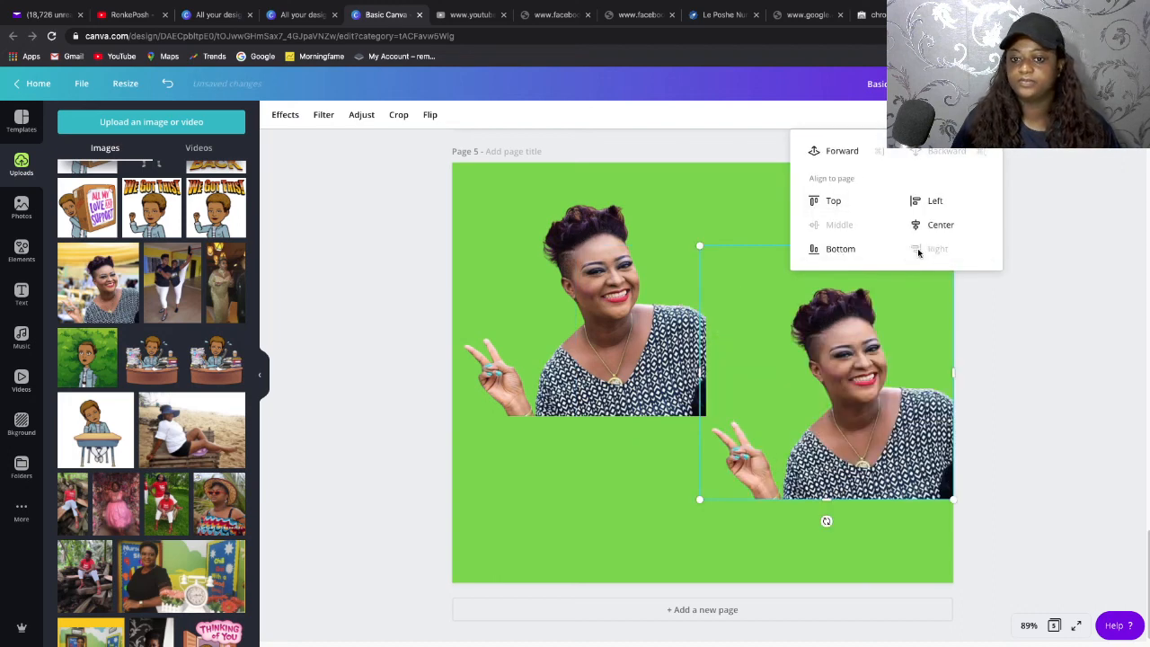
Flip the upper-left cutout horizontally so its peace sign points toward the other cutout.
{"action": "left_click", "coordinate": [603, 293]}
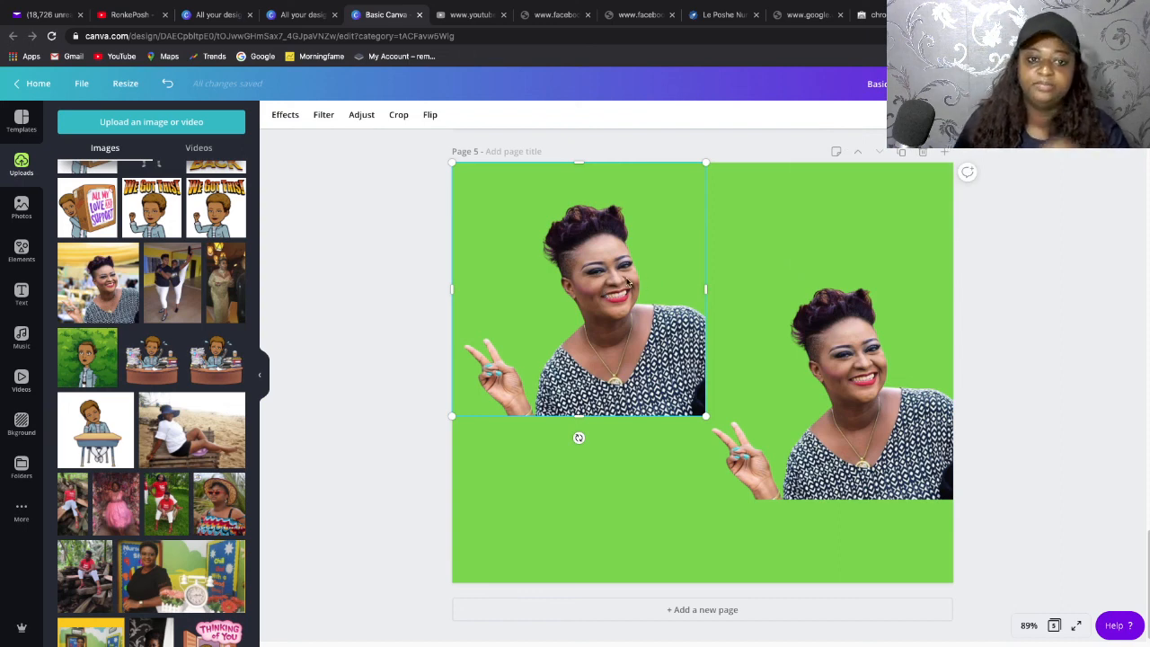
{"action": "left_click", "coordinate": [432, 118]}
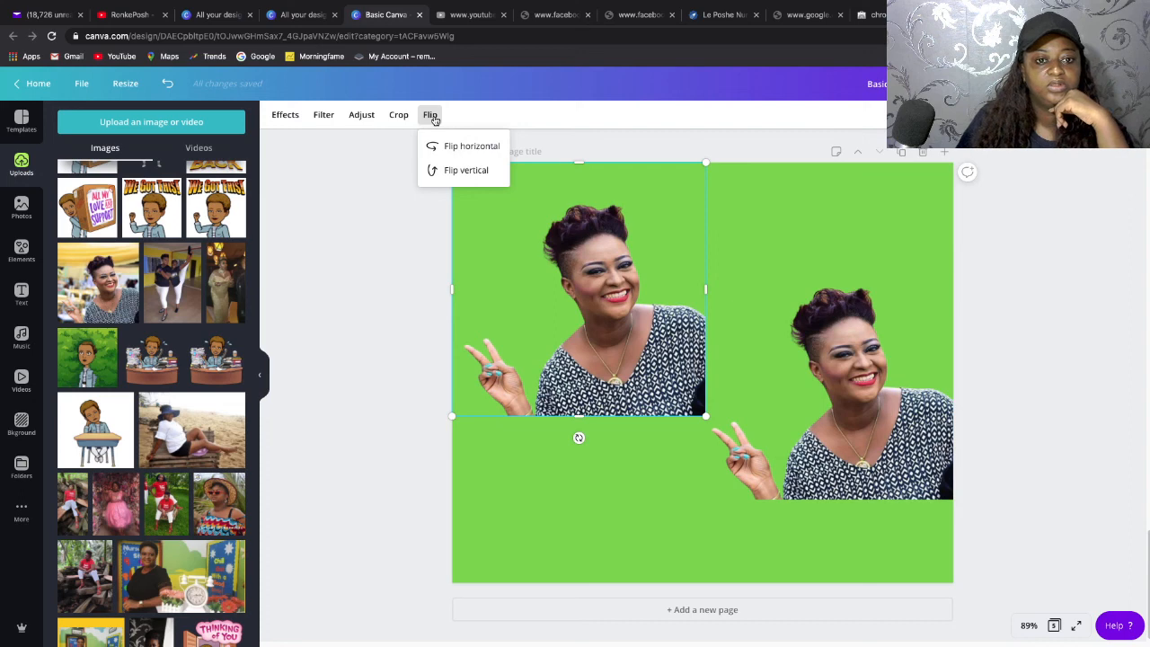
{"action": "left_click", "coordinate": [467, 153]}
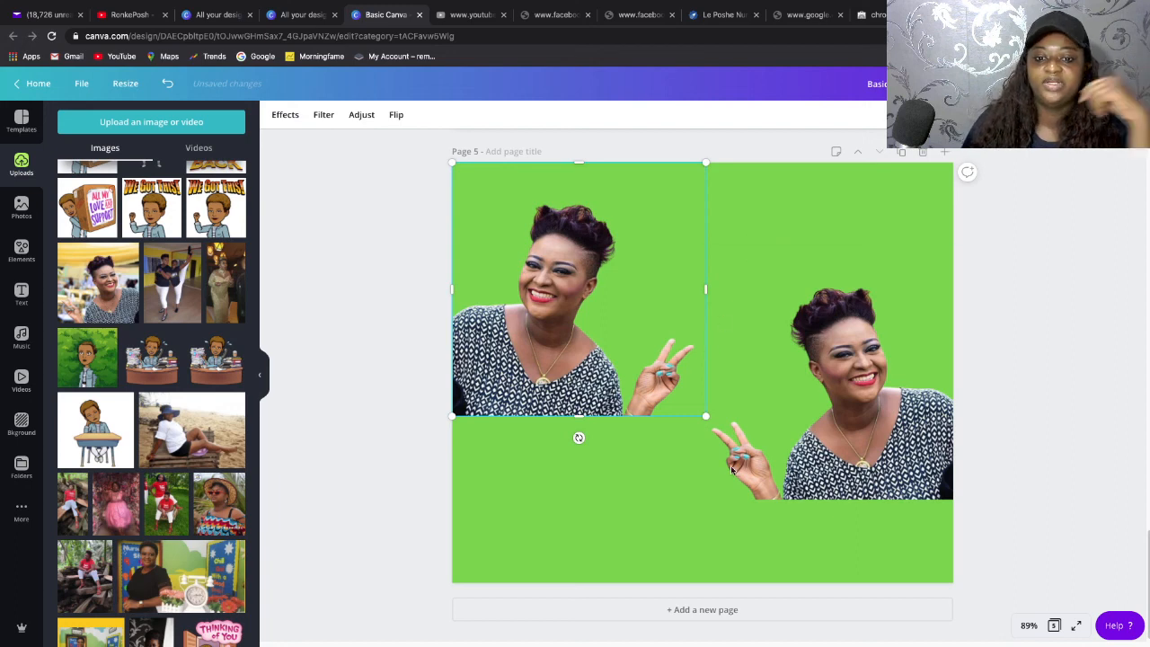
{"action": "left_click", "coordinate": [651, 438]}
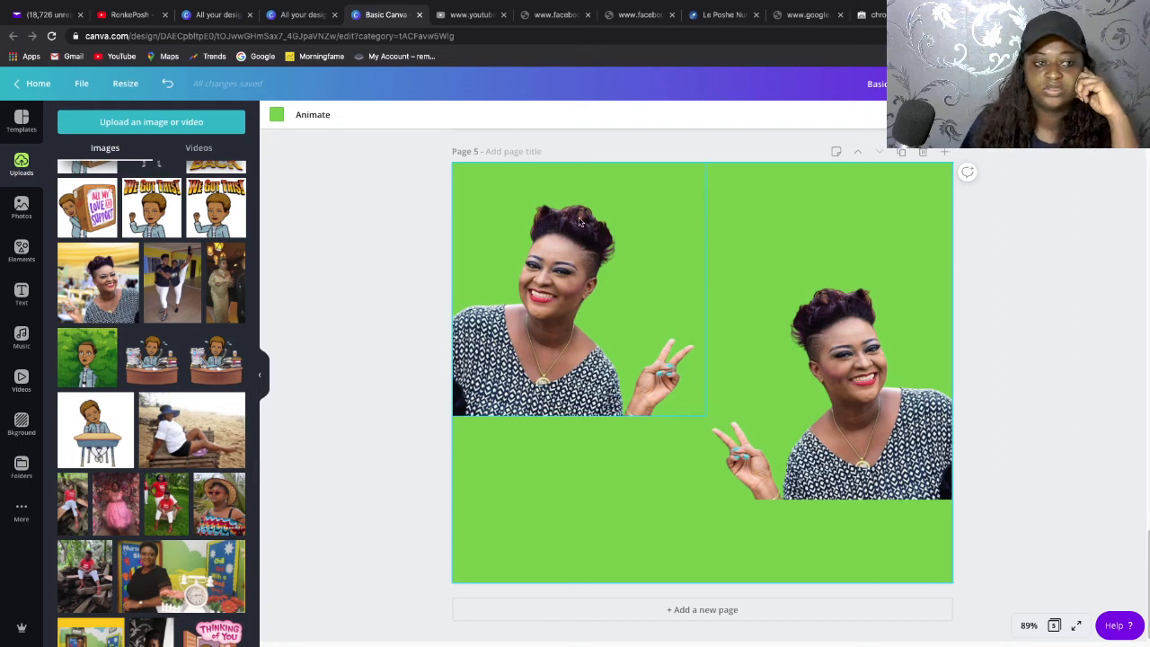
Add a circle shape to page 5 and change its fill from the default colors to orange.
{"action": "left_click", "coordinate": [22, 251]}
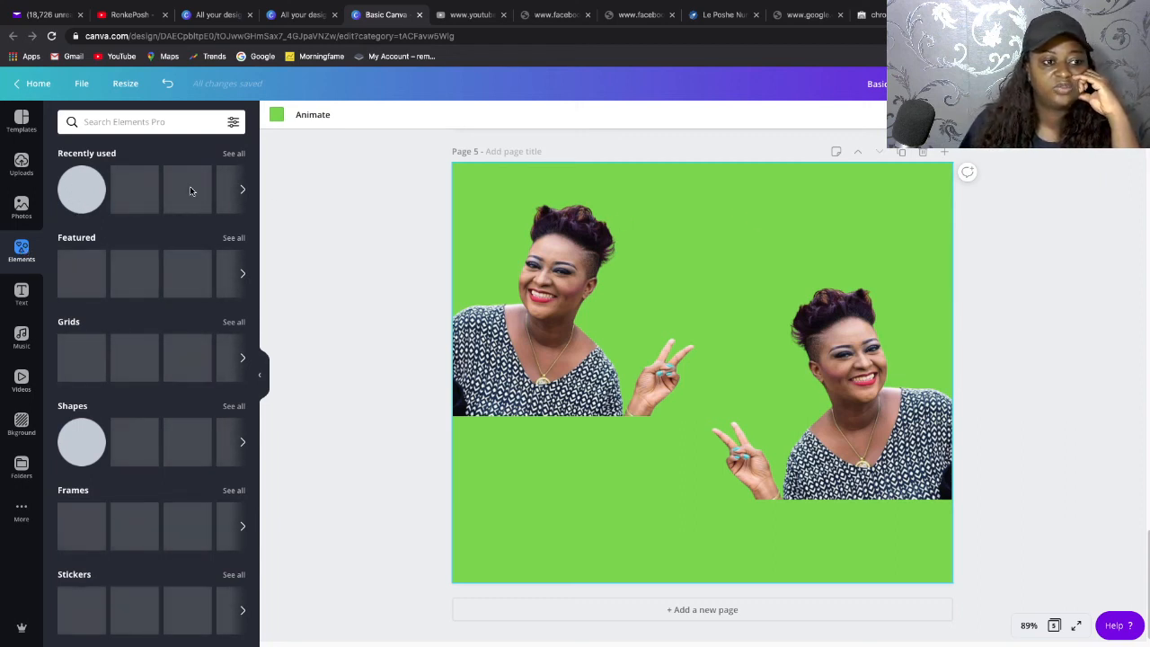
{"action": "left_click", "coordinate": [60, 208]}
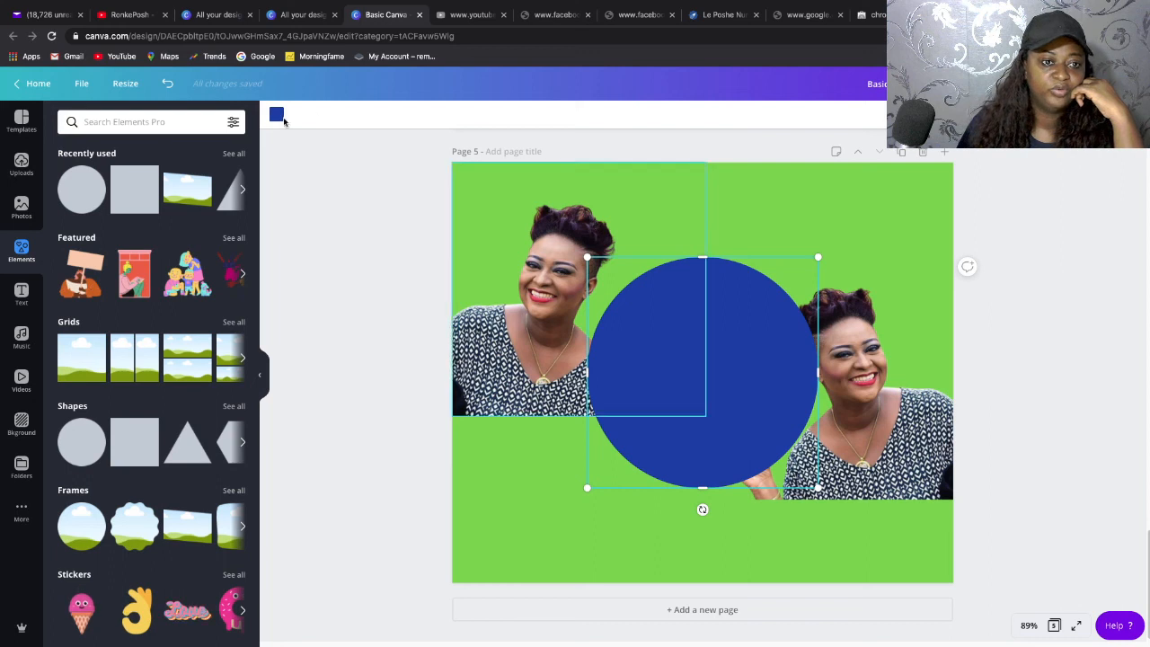
{"action": "left_click", "coordinate": [276, 116]}
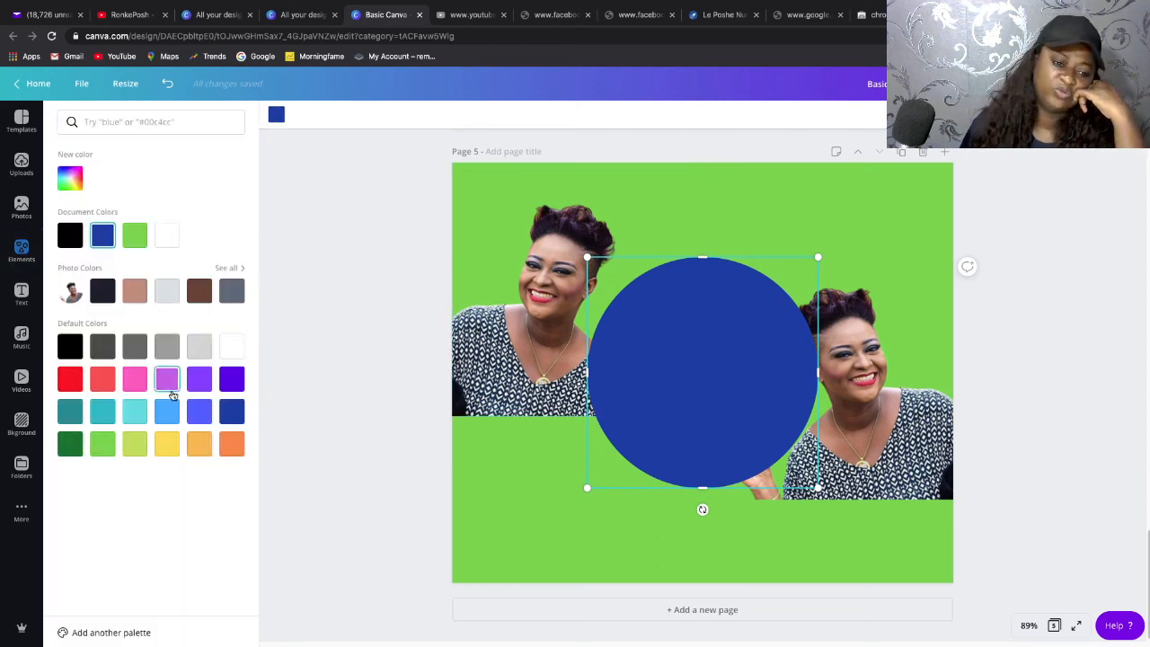
{"action": "left_click", "coordinate": [232, 446]}
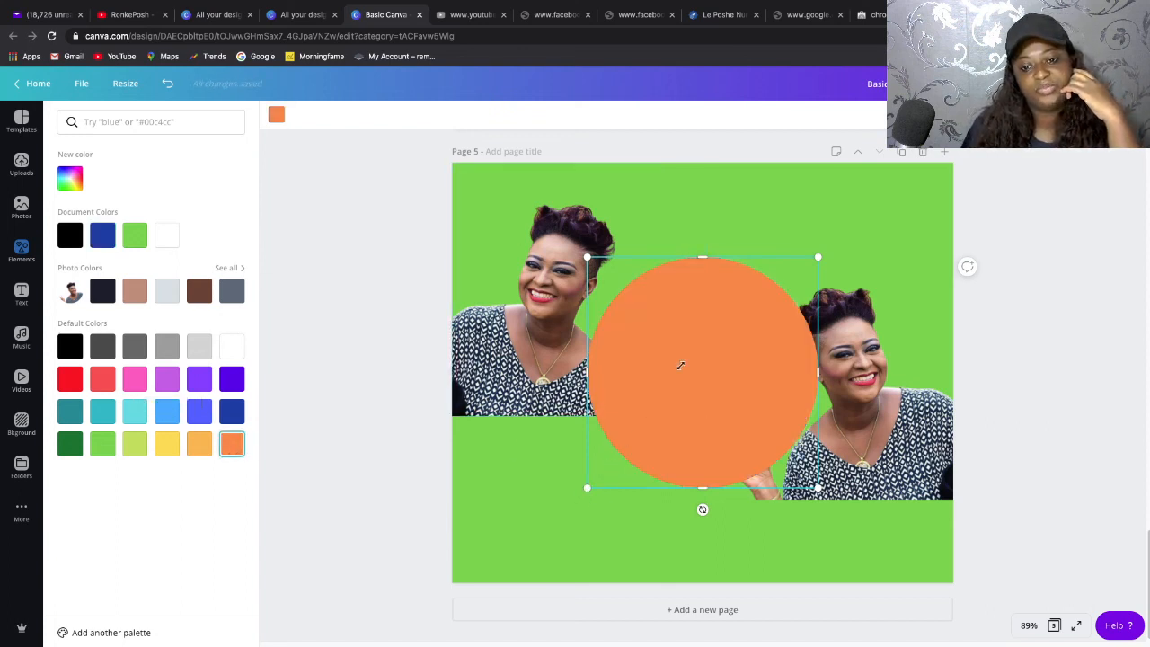
Shrink the orange circle into a narrow upright oval and place it between the two cutouts, above the peace signs.
{"action": "left_click_drag", "start_coordinate": [573, 447], "coordinate": [573, 446]}
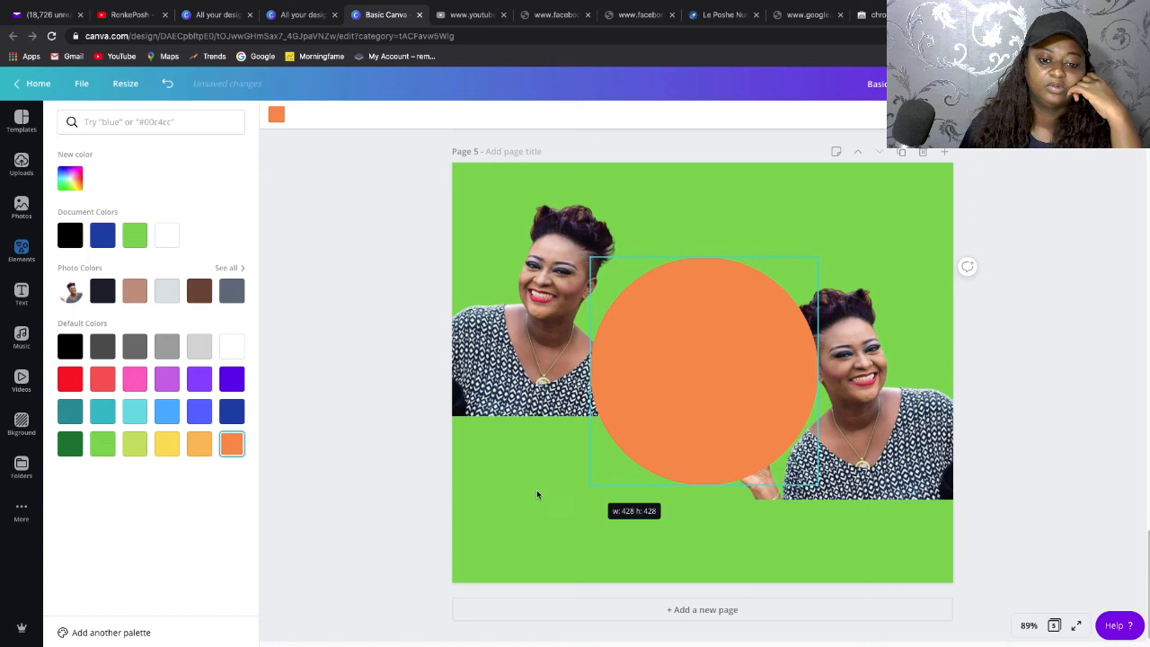
{"action": "left_click_drag", "start_coordinate": [549, 468], "coordinate": [709, 365]}
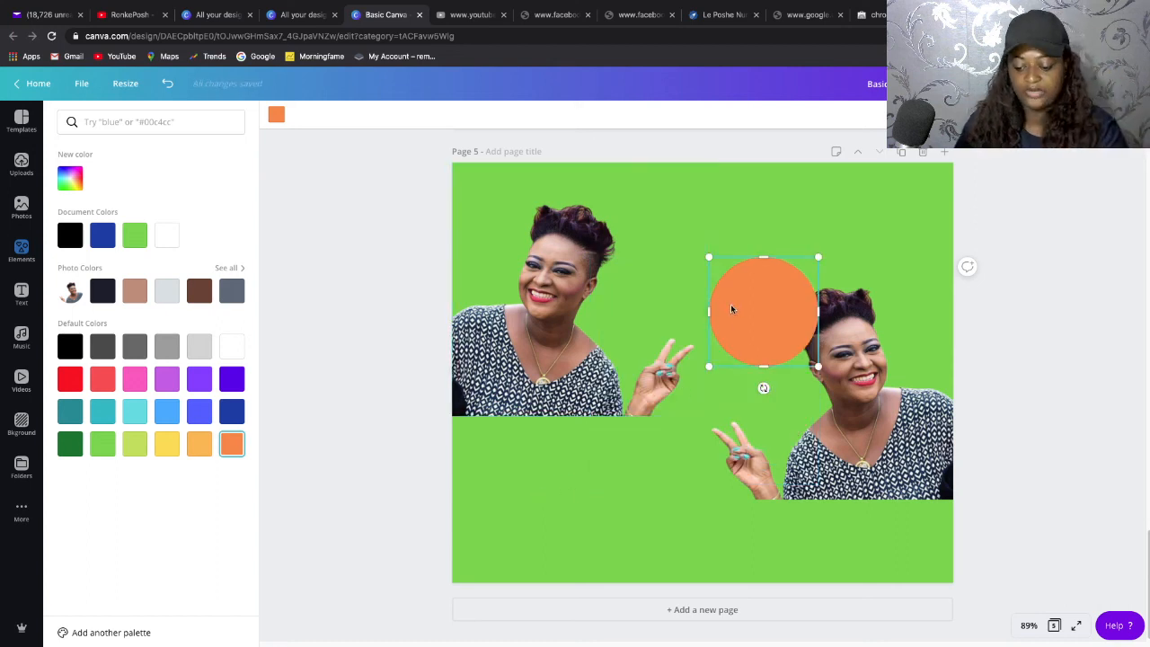
{"action": "left_click_drag", "start_coordinate": [757, 308], "coordinate": [753, 306]}
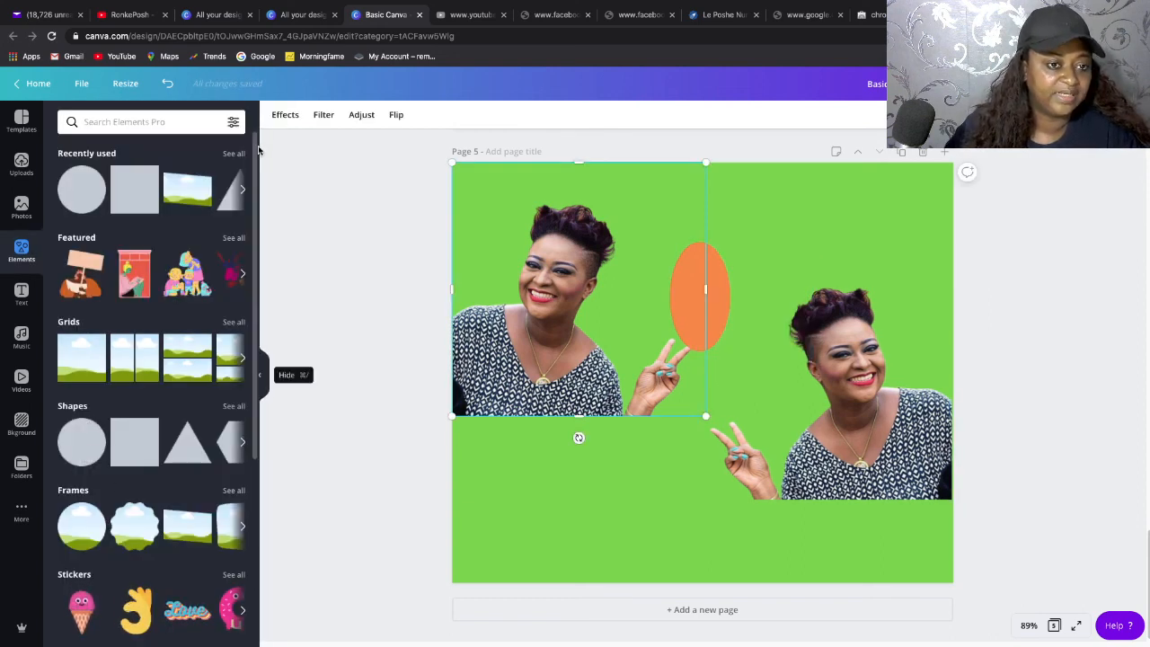
Browse the element categories from grids, shapes and frames down to the themed illustration collections.
{"action": "scroll", "coordinate": [176, 428], "scroll_direction": "down", "scroll_amount": 1}
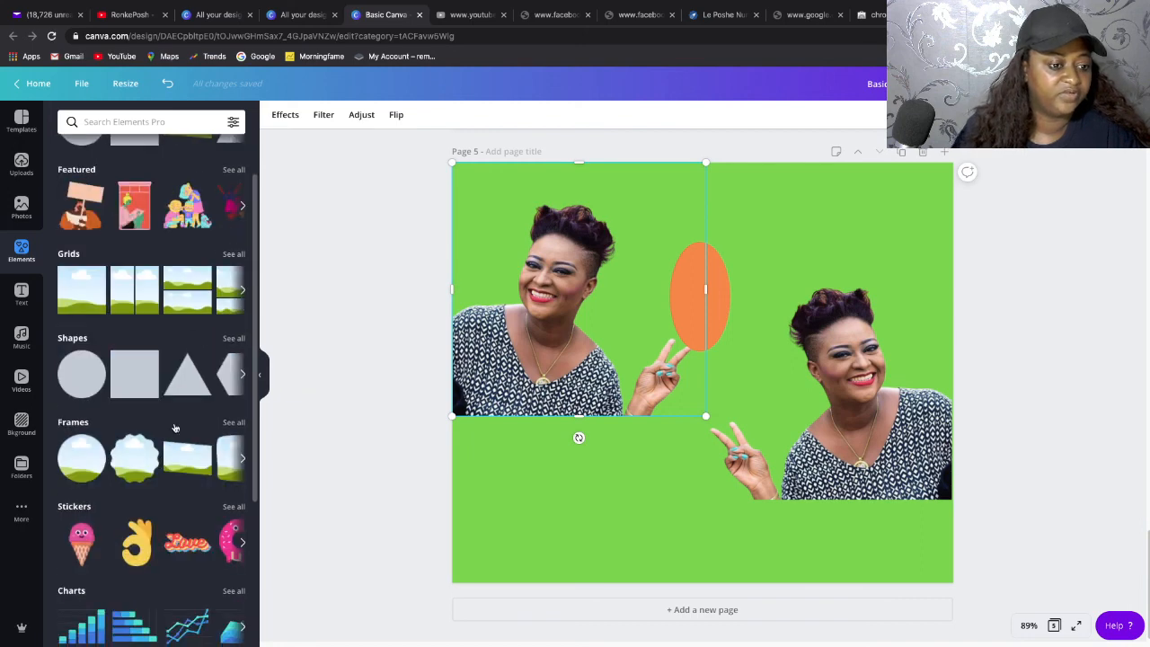
{"action": "scroll", "coordinate": [199, 459], "scroll_direction": "down", "scroll_amount": 1}
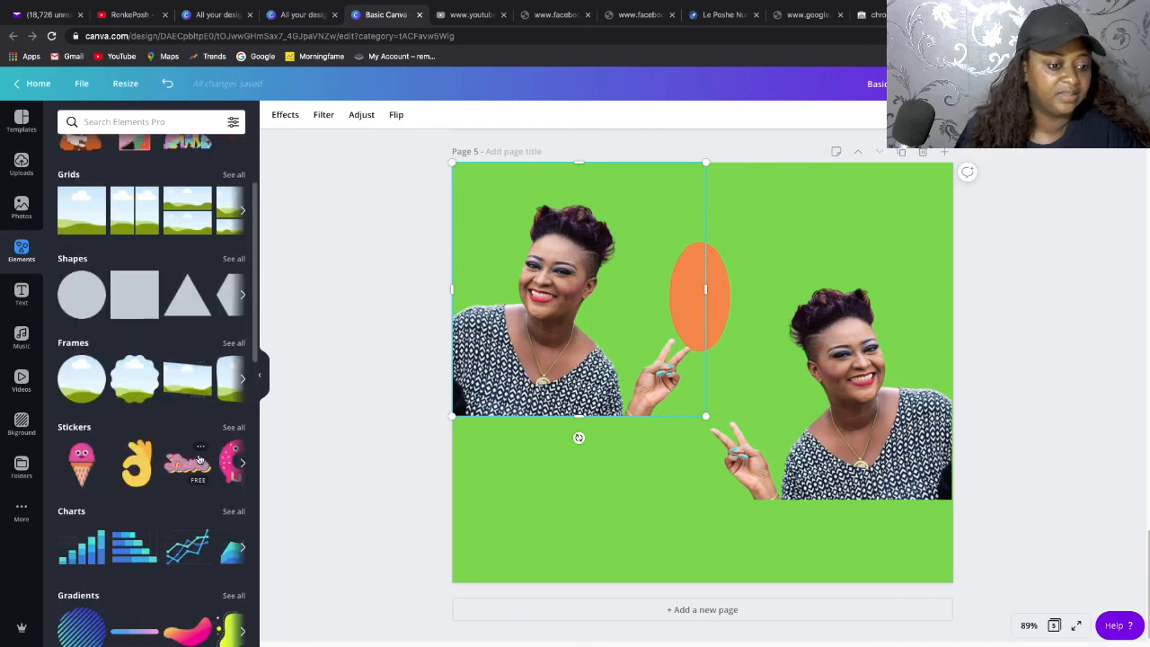
{"action": "scroll", "coordinate": [213, 185], "scroll_direction": "down", "scroll_amount": 10}
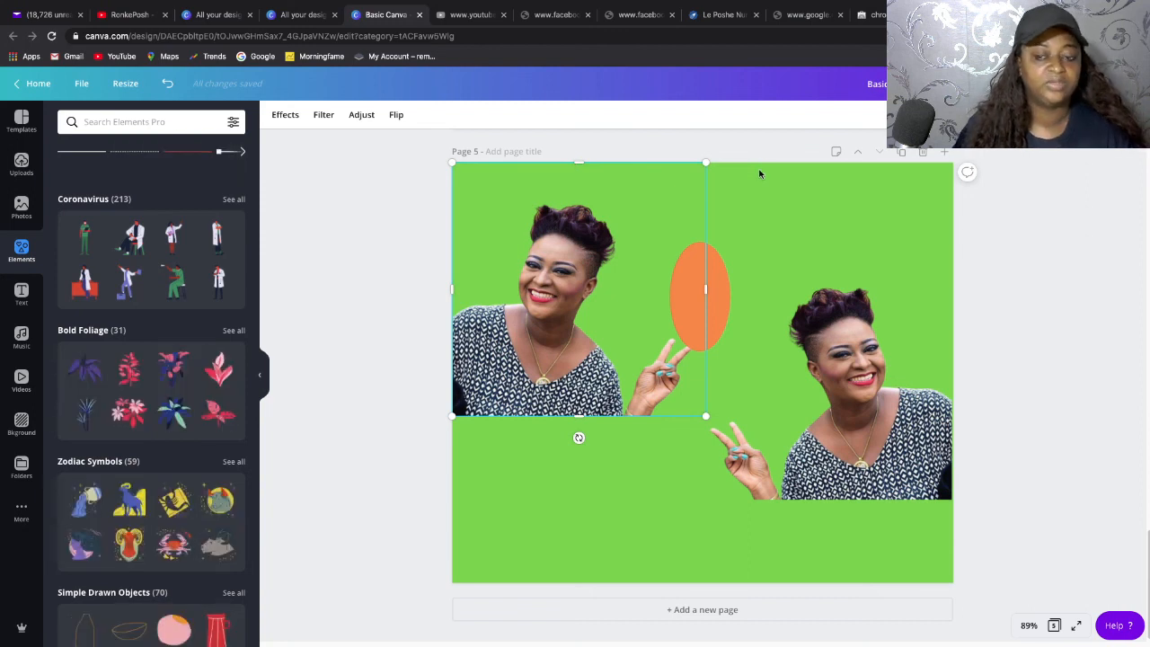
{"action": "left_click", "coordinate": [851, 194]}
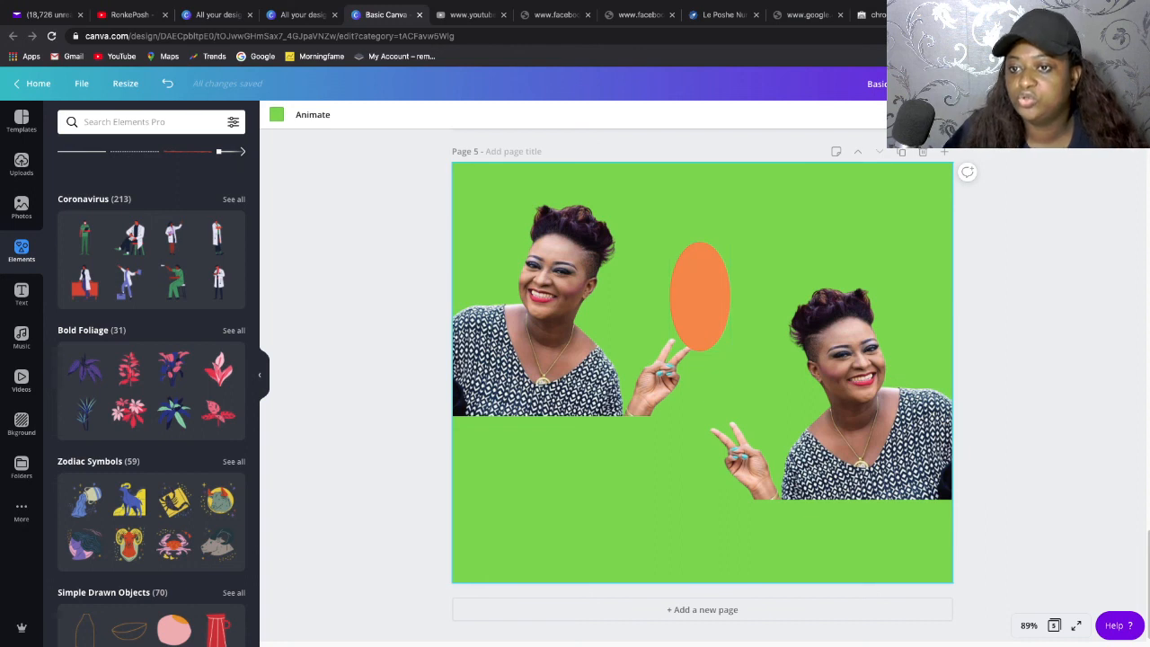
Examine the download settings, including the page selection and the available file types, without downloading the design.
{"action": "left_click", "coordinate": [1091, 84]}
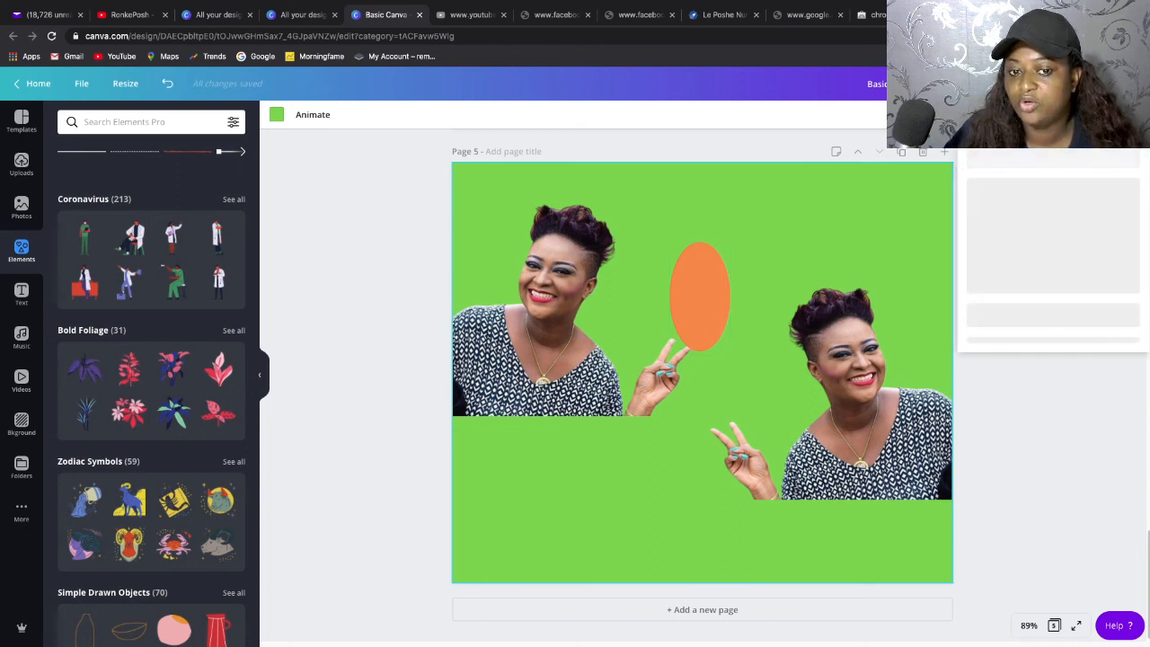
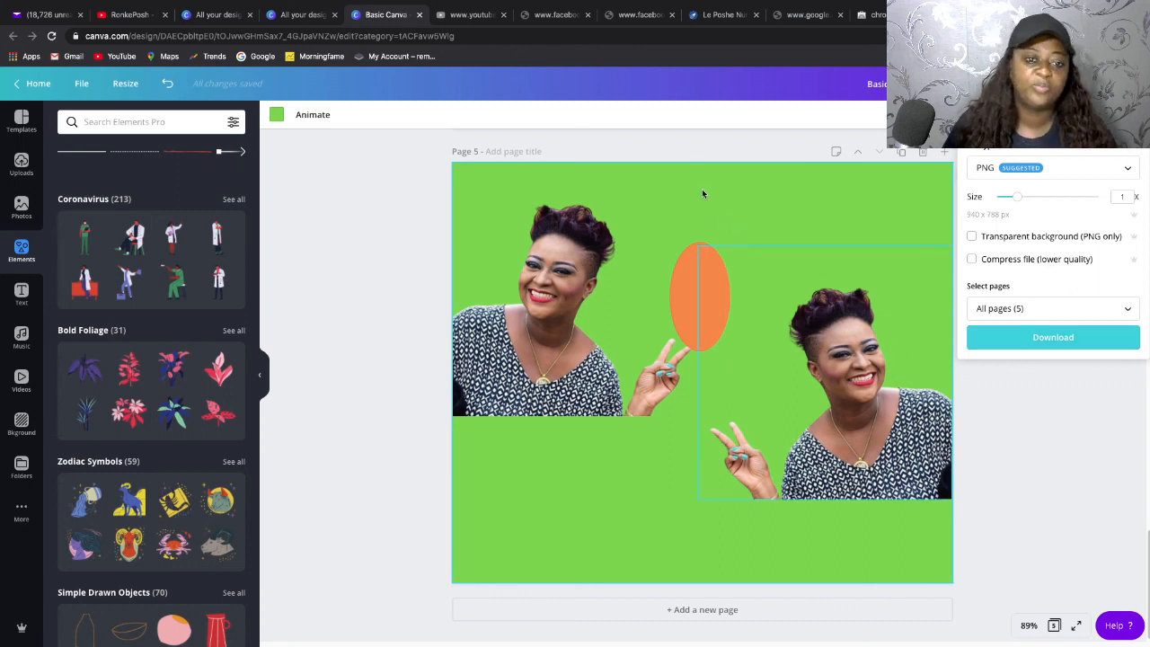
{"action": "left_click", "coordinate": [1128, 310]}
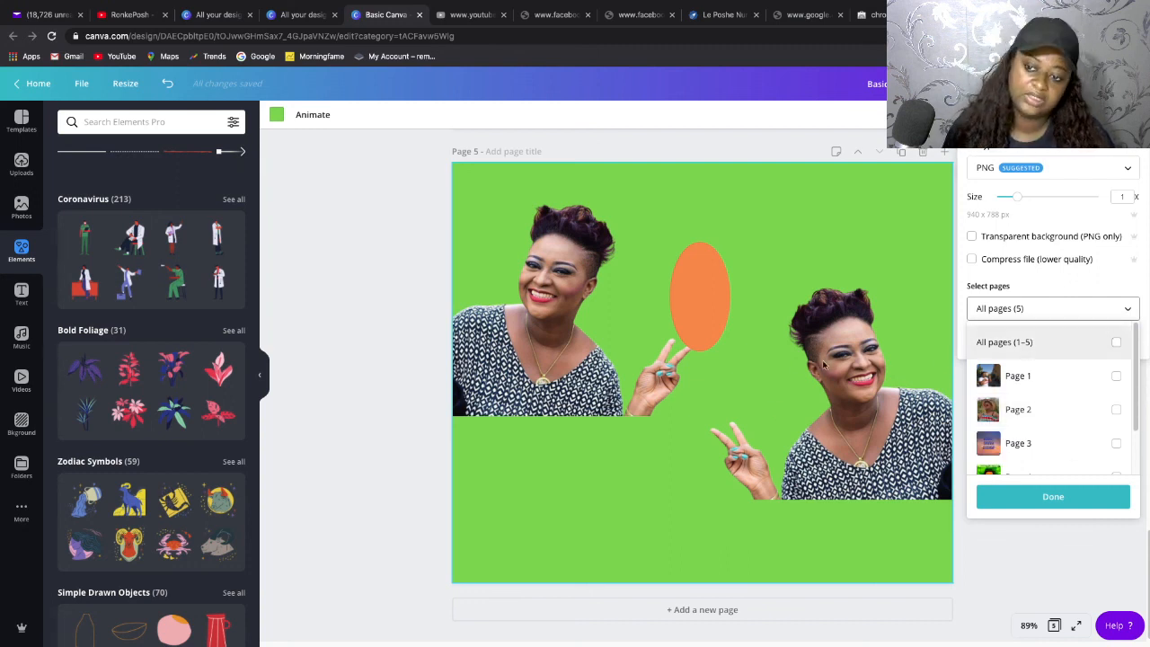
{"action": "left_click", "coordinate": [1129, 171]}
{"action": "left_click", "coordinate": [1129, 171]}
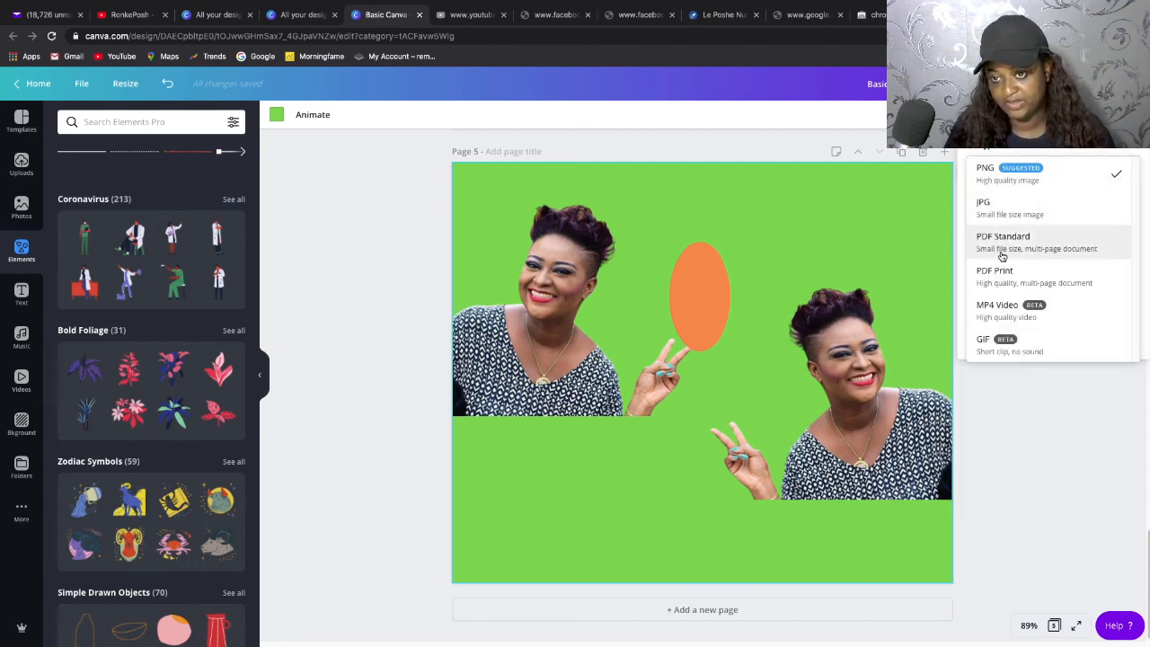
{"action": "left_click", "coordinate": [863, 258]}
{"action": "left_click", "coordinate": [1001, 428]}
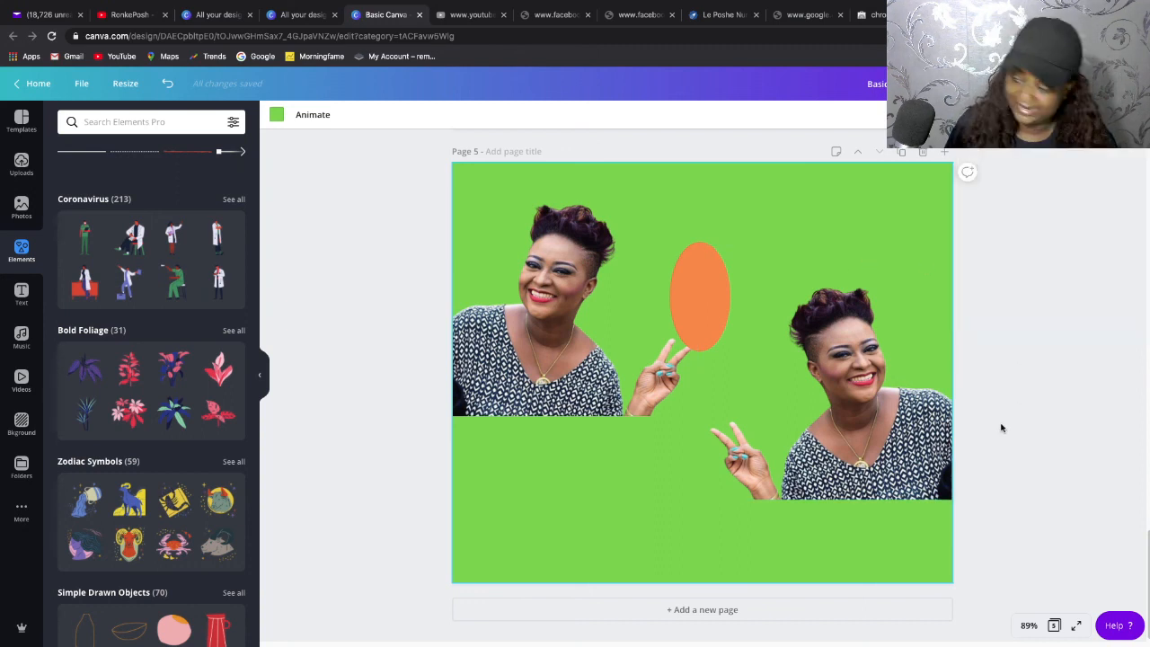
Examine the additional sharing and publishing options for the design.
{"action": "left_click", "coordinate": [1001, 425]}
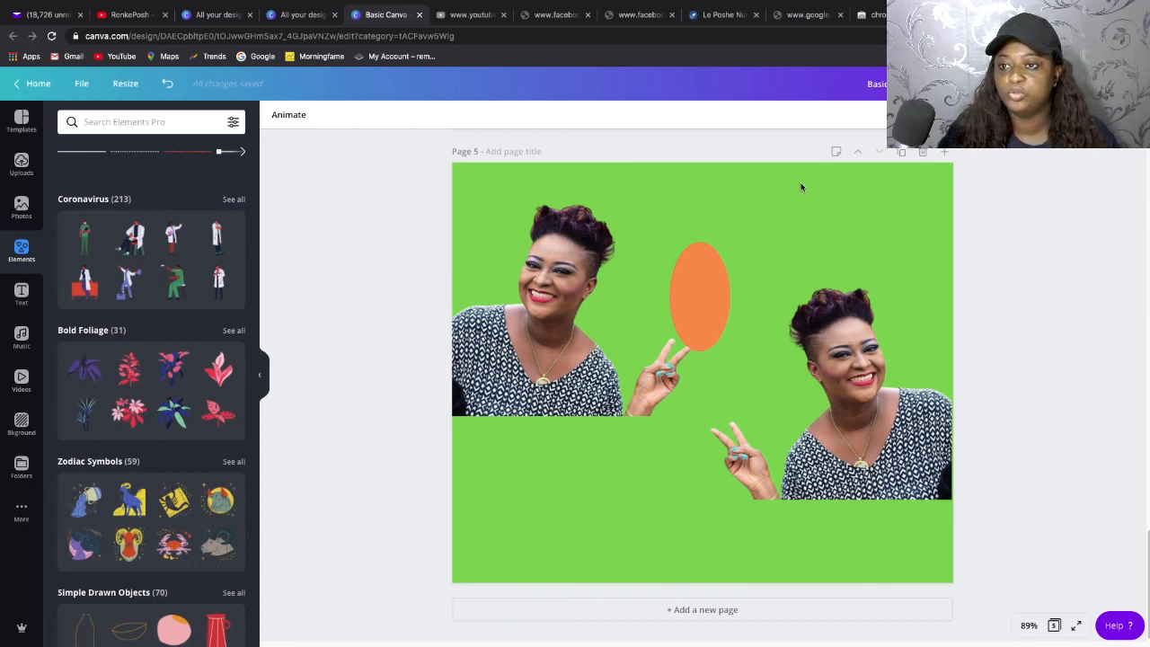
{"action": "left_click", "coordinate": [1128, 83]}
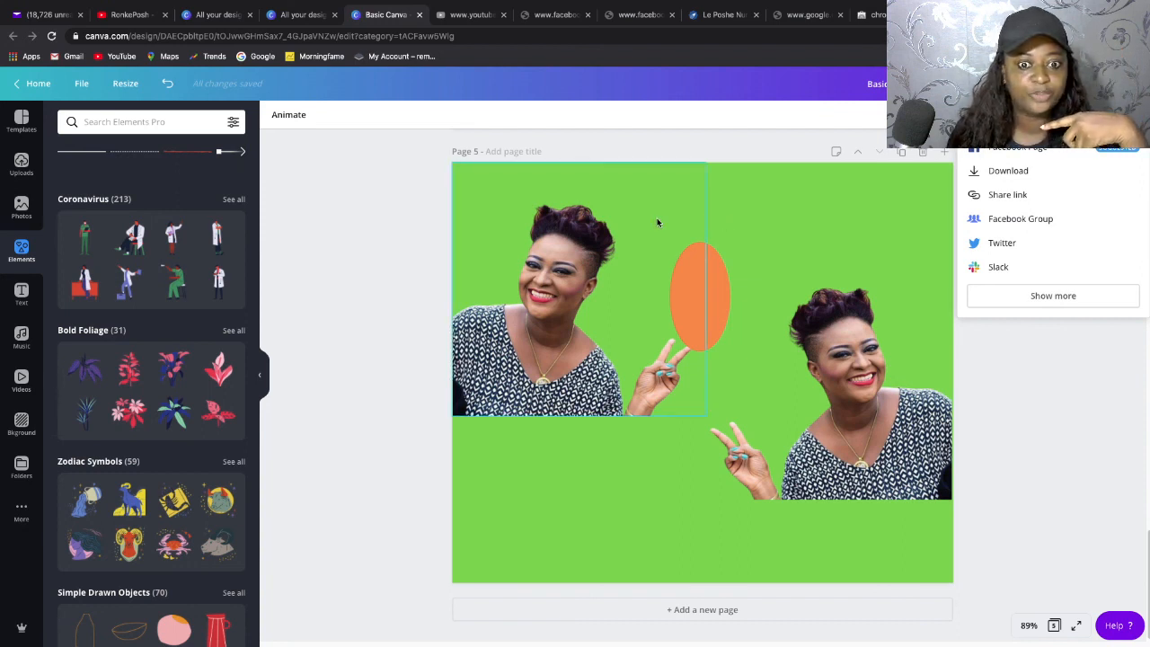
{"action": "left_click", "coordinate": [850, 223]}
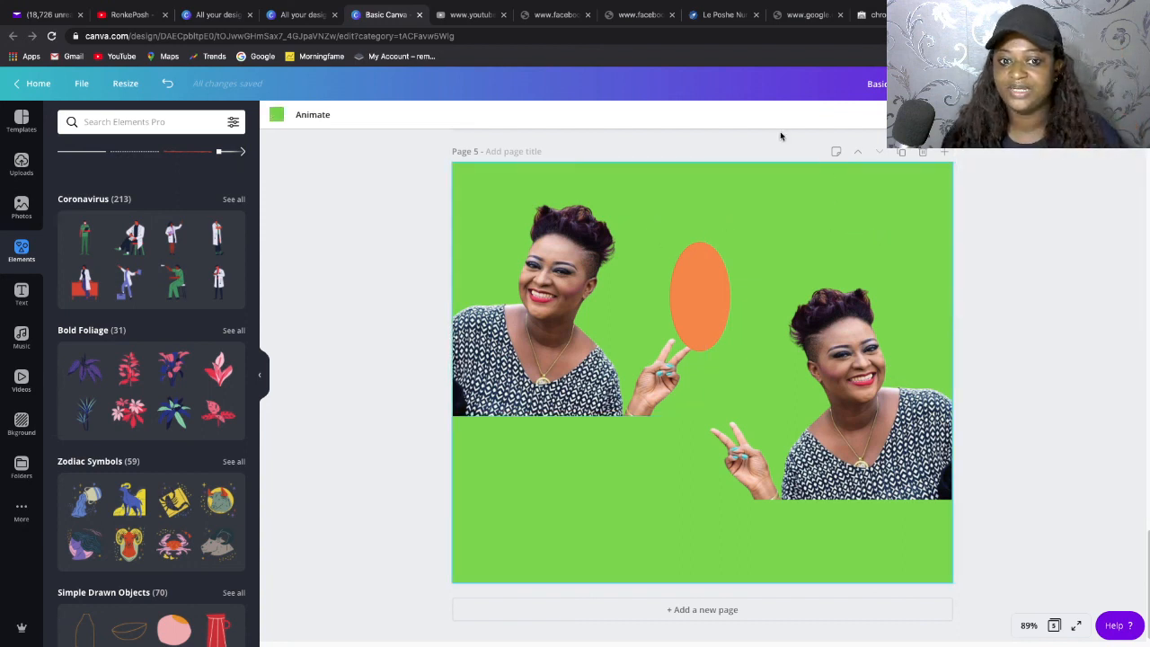
Exit the browser's full-screen view and switch to the OBS window.
{"action": "left_click", "coordinate": [909, 418]}
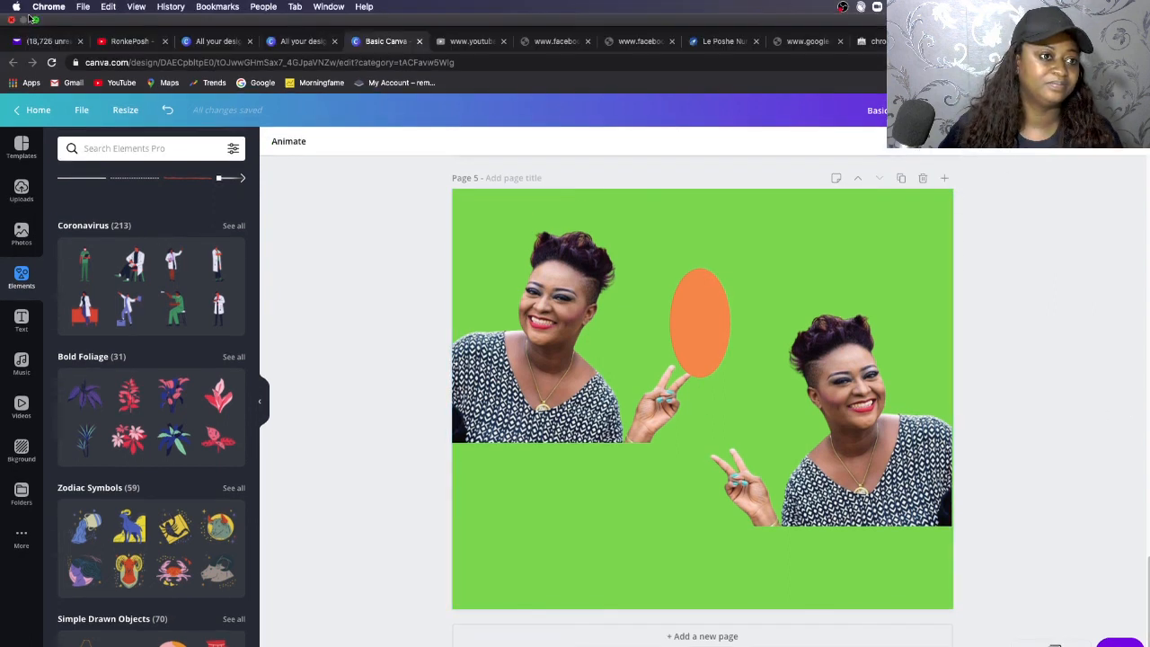
{"action": "left_click", "coordinate": [29, 17]}
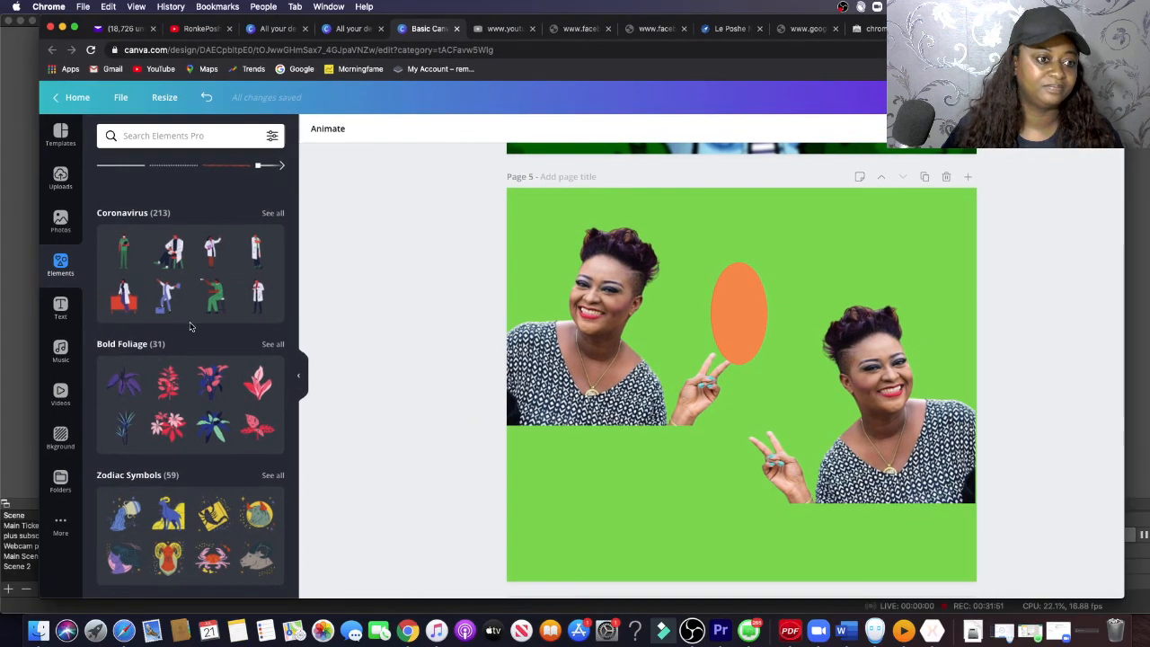
{"action": "left_click", "coordinate": [3, 311]}
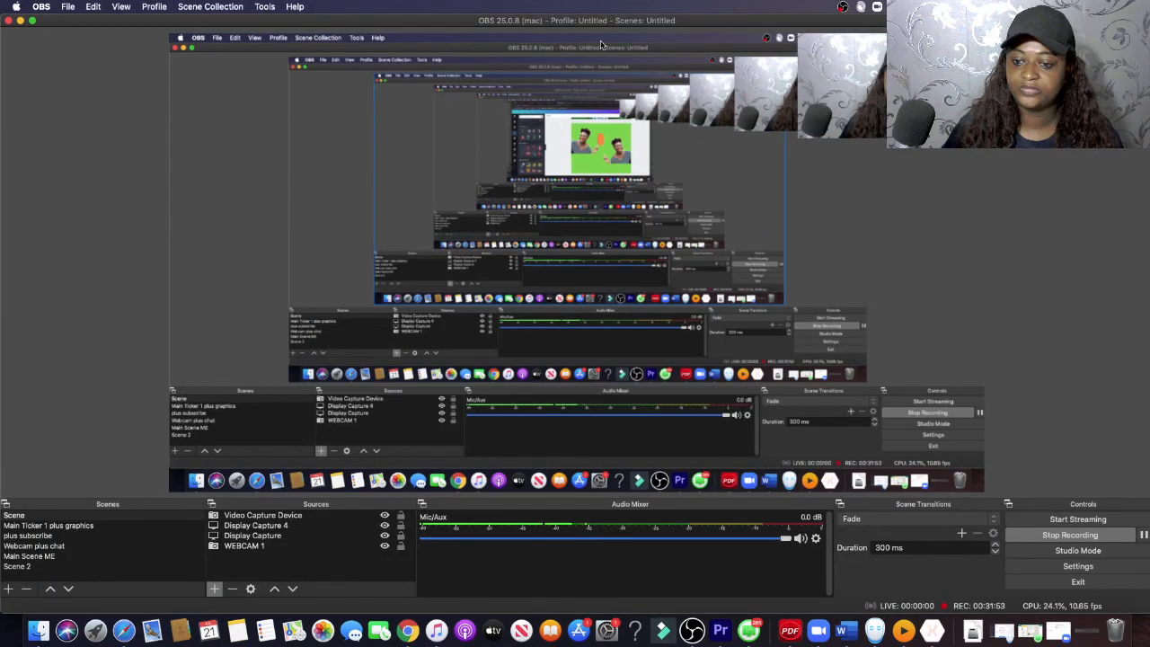